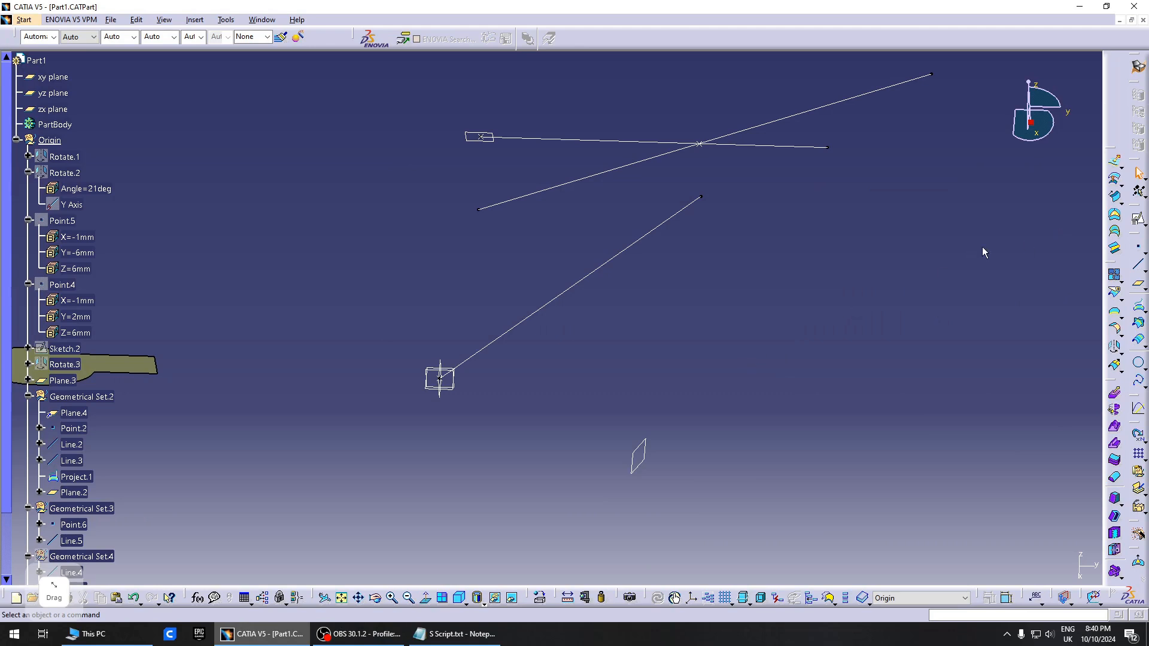
Start a positioned sketch with Plane.4 as its reference plane
click(1142, 221)
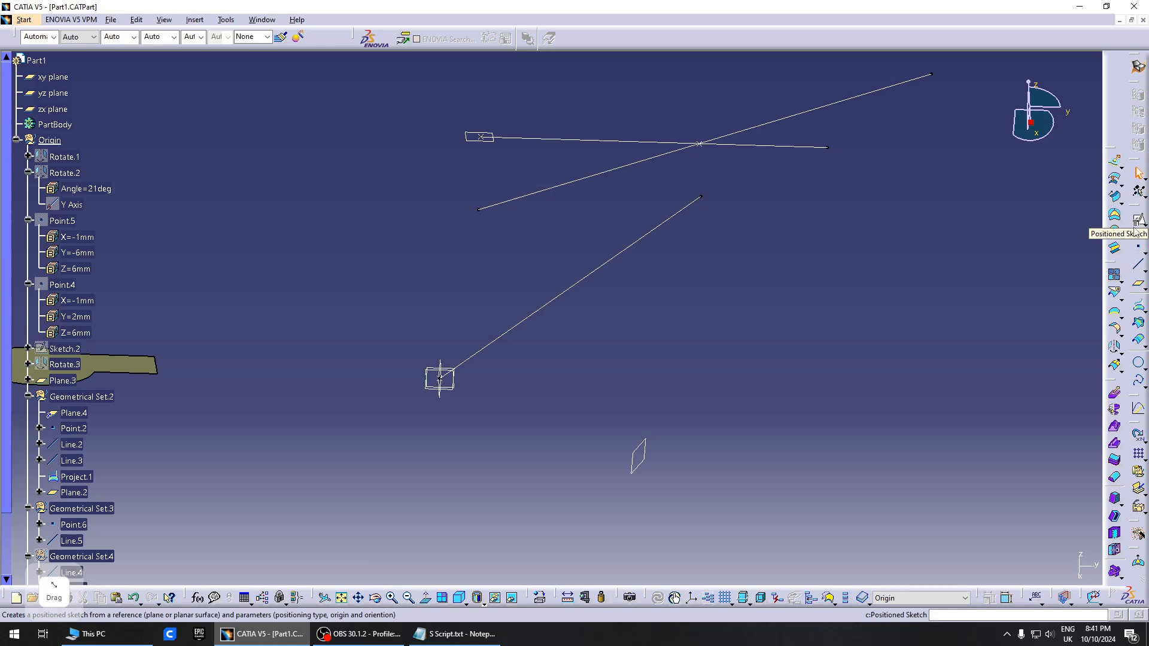
click(1137, 225)
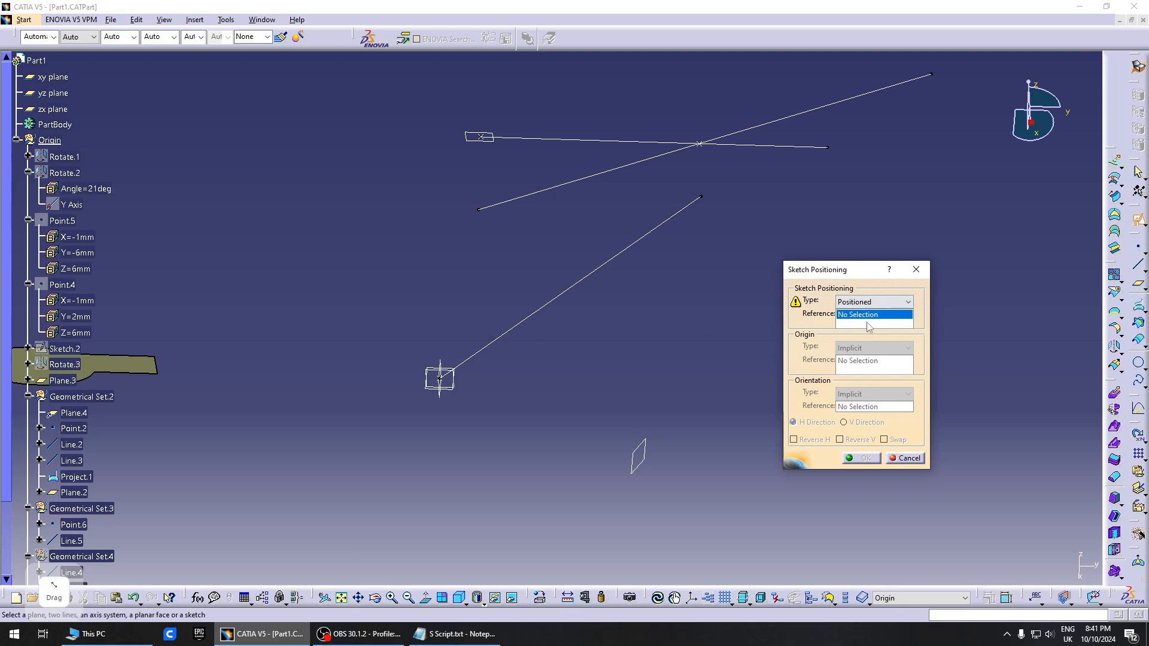
mouse_move(569, 390)
middle_down()
mouse_move(485, 405)
mouse_move(449, 359)
mouse_move(555, 405)
mouse_move(656, 416)
middle_up()
middle_click(726, 497)
middle_drag(739, 504, 537, 374)
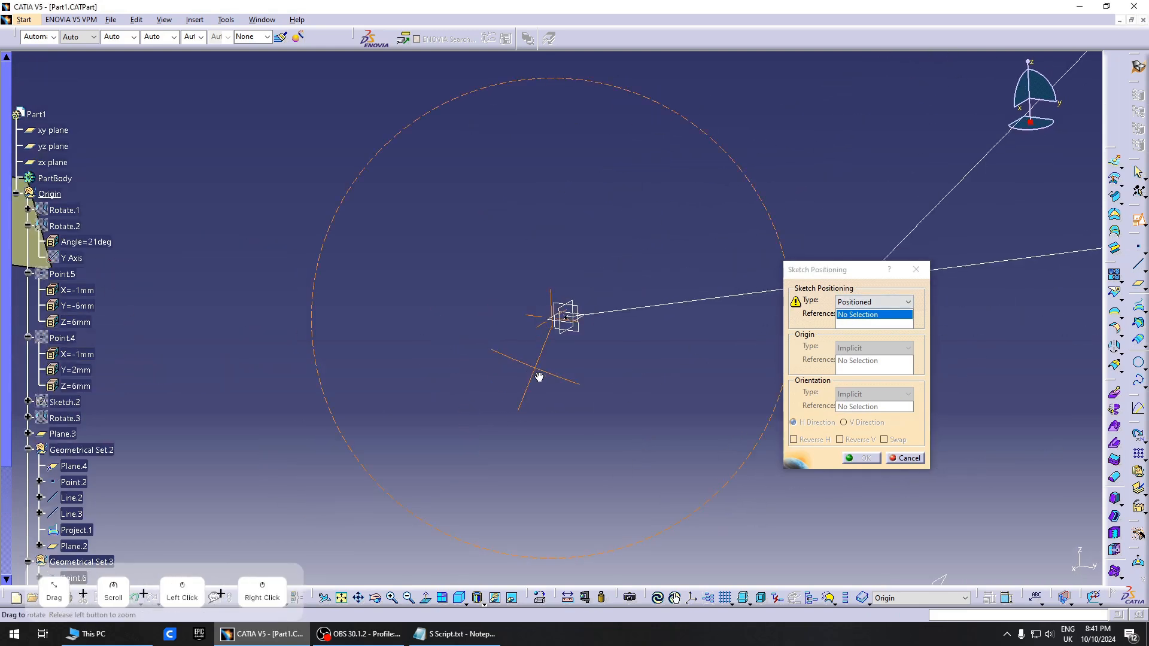
click(571, 320)
mouse_move(488, 339)
middle_down()
mouse_move(603, 398)
mouse_move(575, 437)
mouse_move(602, 413)
middle_up()
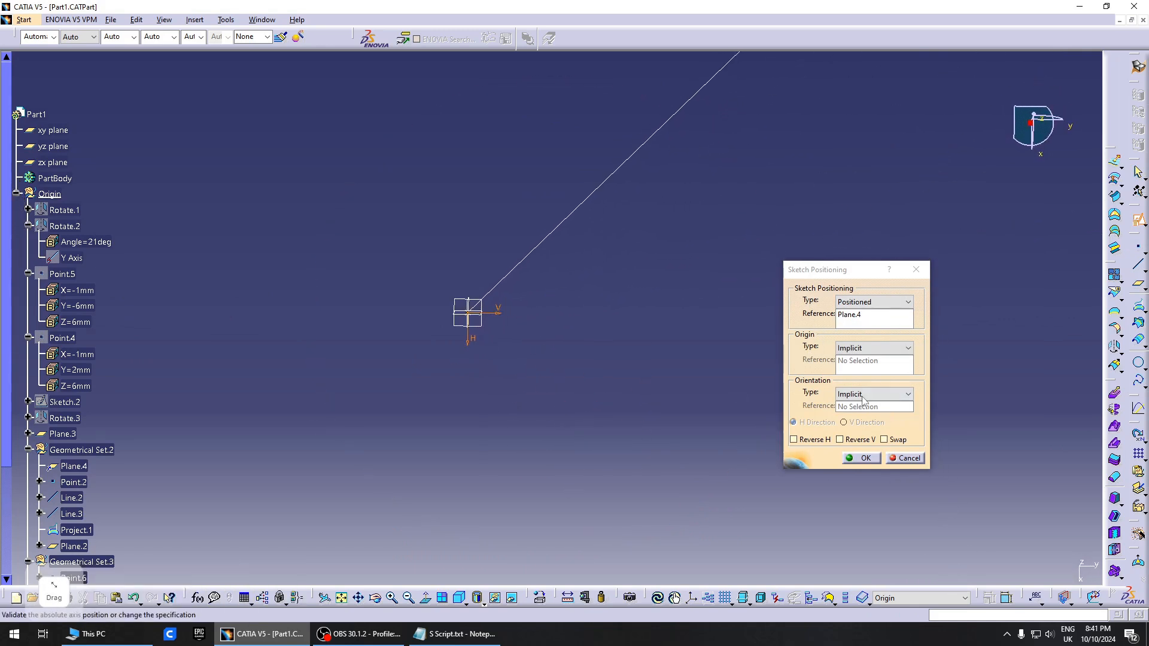
Set the sketch origin type to Projection point, using the projected point Project.1 as its reference
click(896, 352)
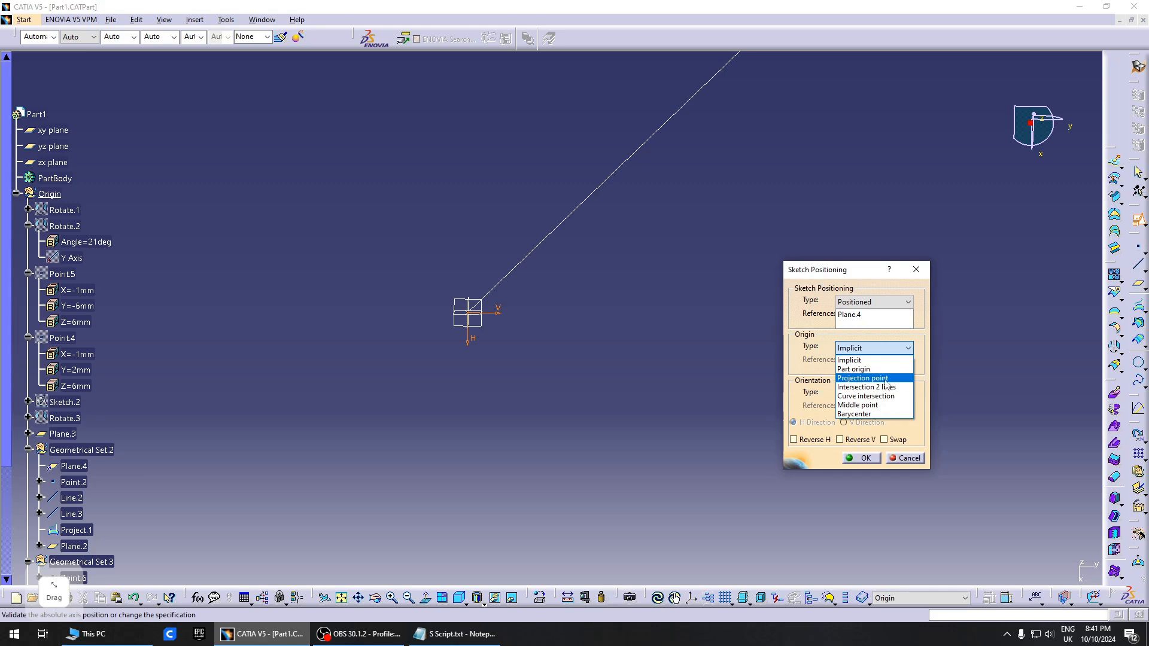
click(886, 380)
middle_drag(650, 308, 655, 364)
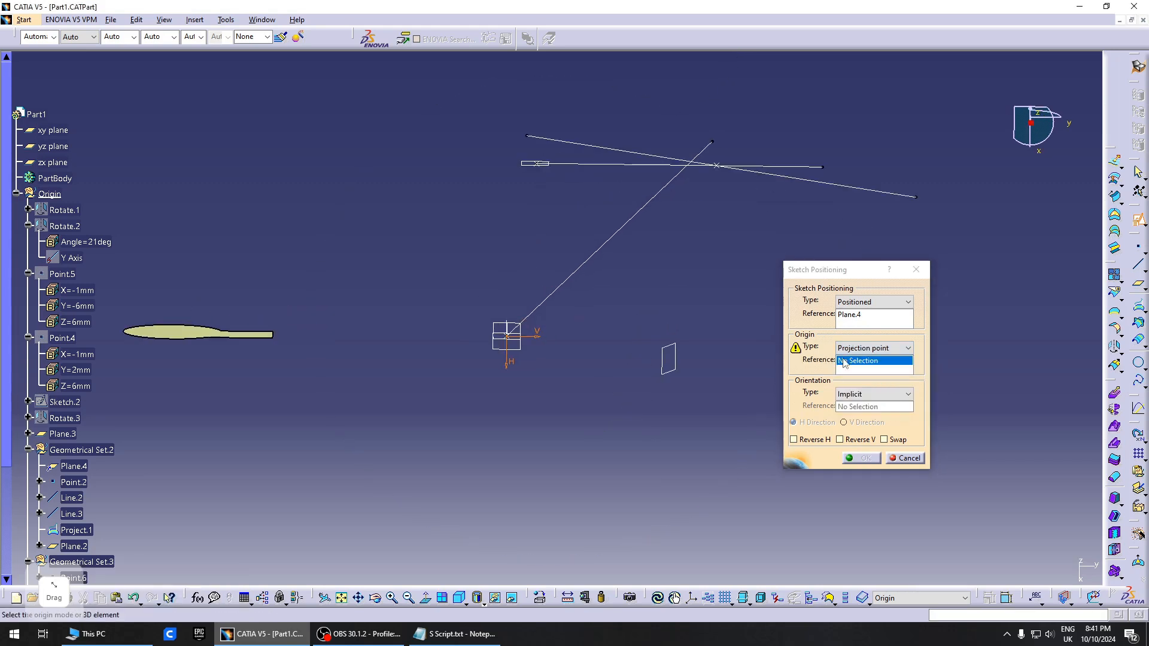
click(872, 359)
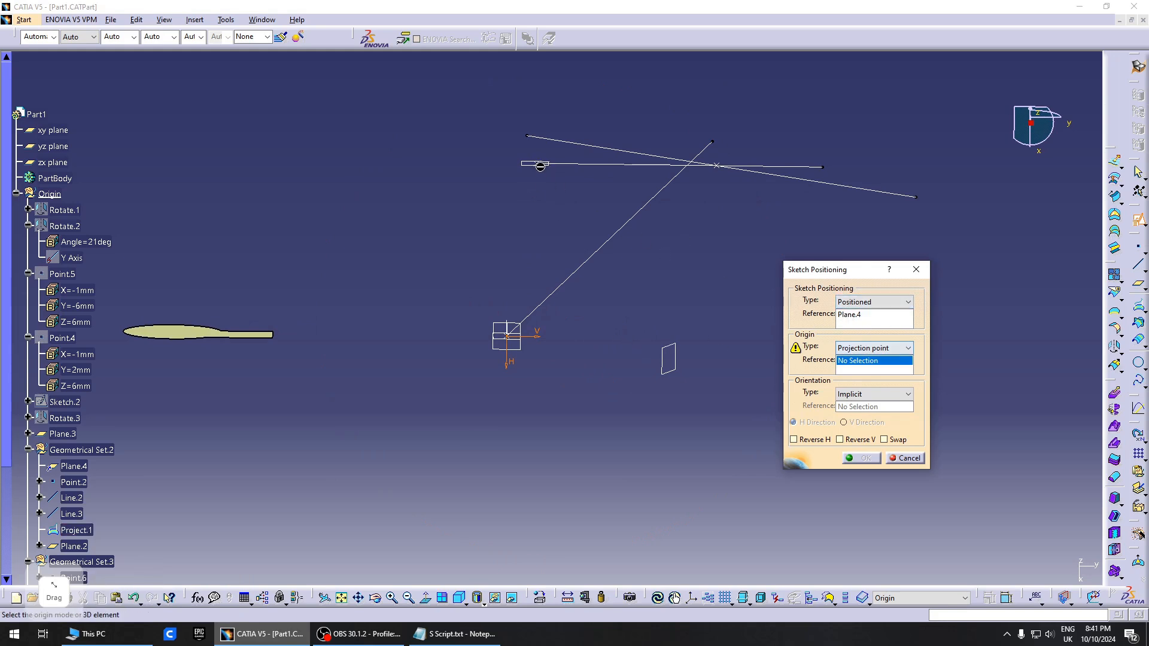
click(542, 166)
middle_drag(536, 364, 539, 420)
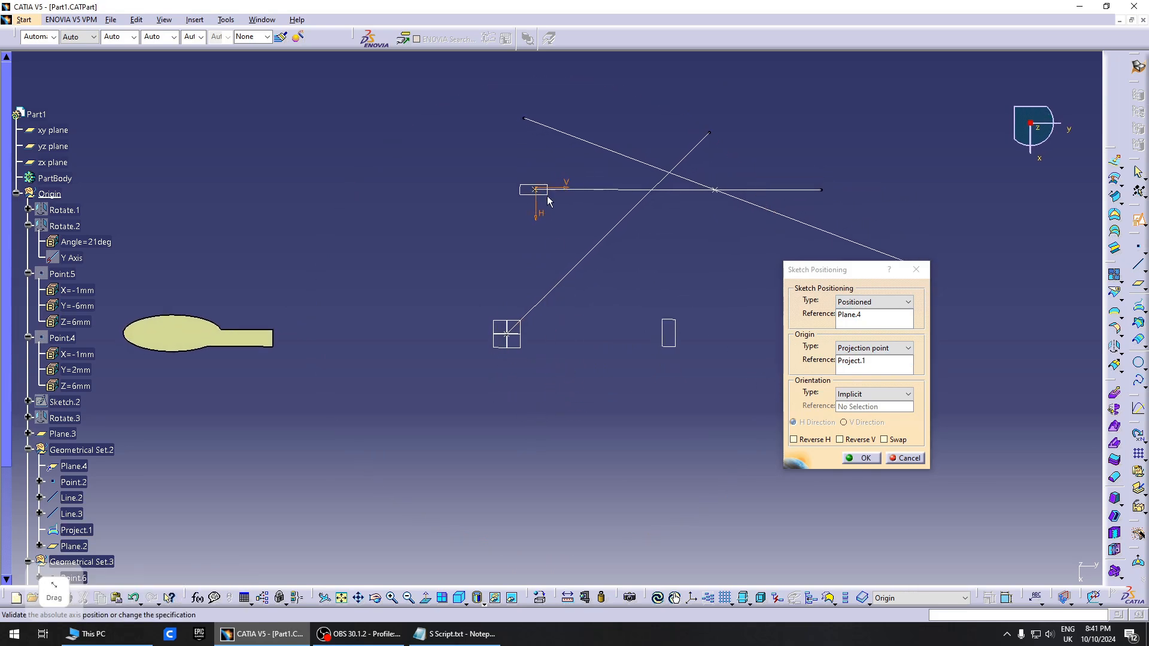
mouse_move(545, 198)
middle_down()
mouse_move(680, 239)
mouse_move(669, 239)
middle_up()
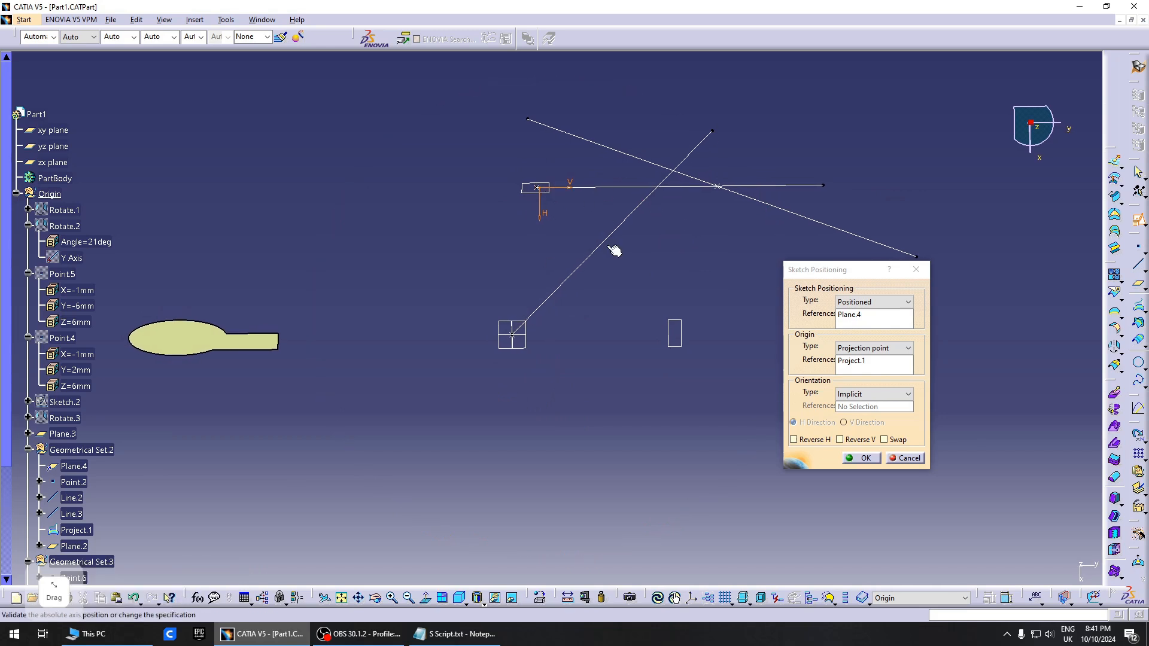
Set the sketch origin type to Intersection 2 lines, referencing Line.5 and Line.3
click(880, 348)
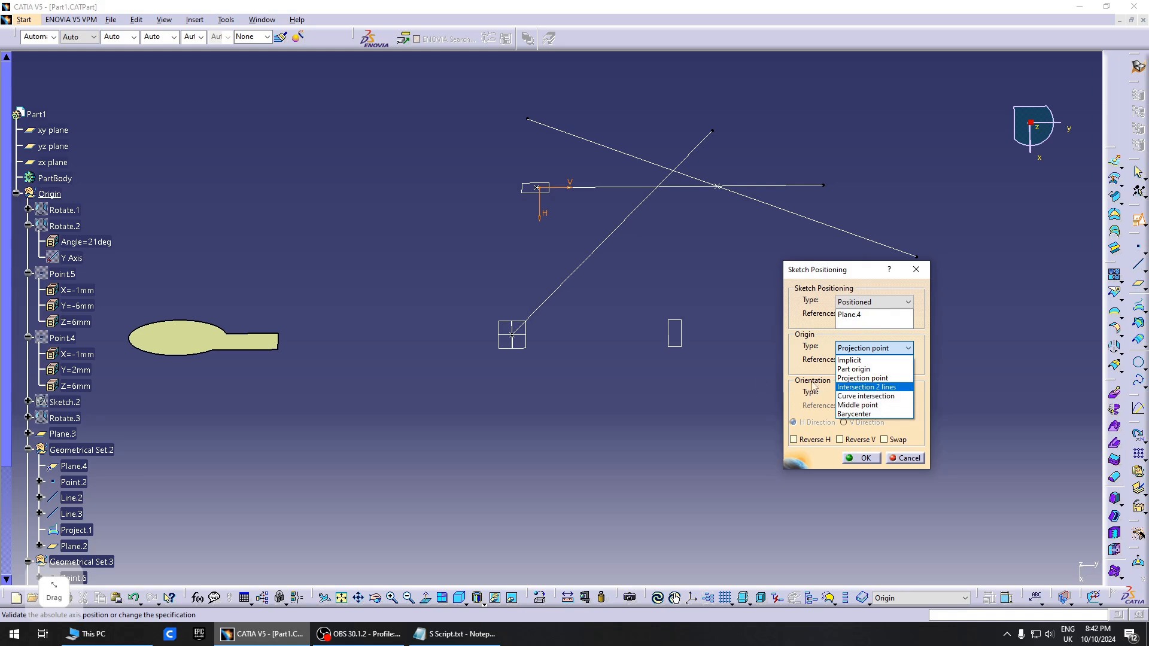
click(879, 389)
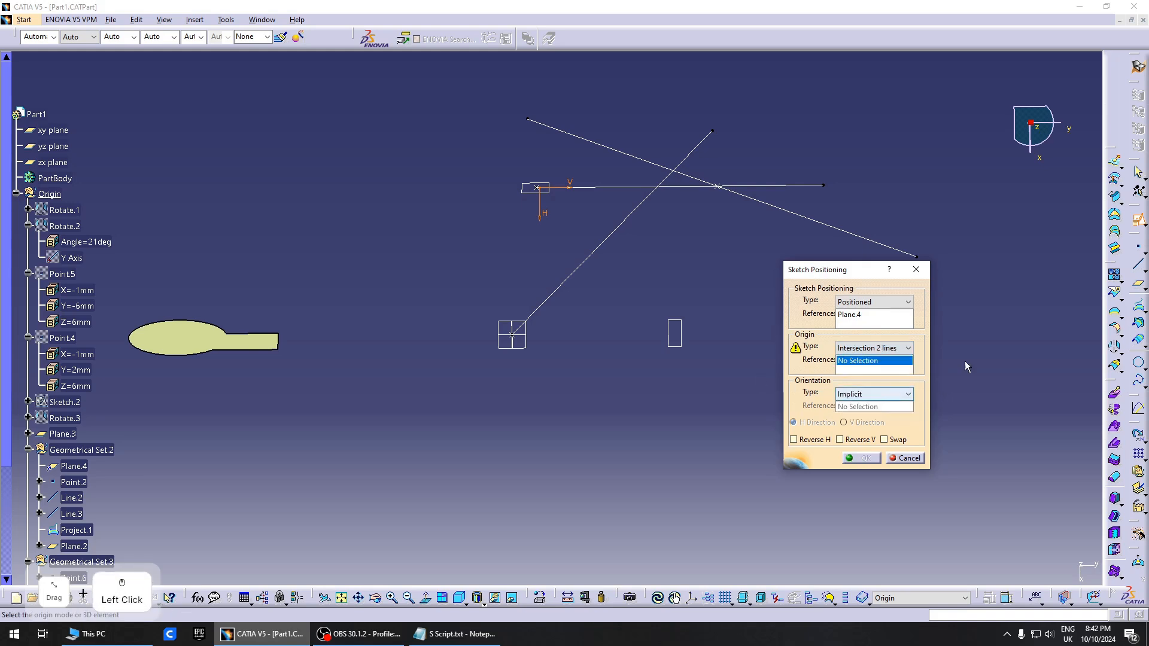
click(690, 186)
click(689, 178)
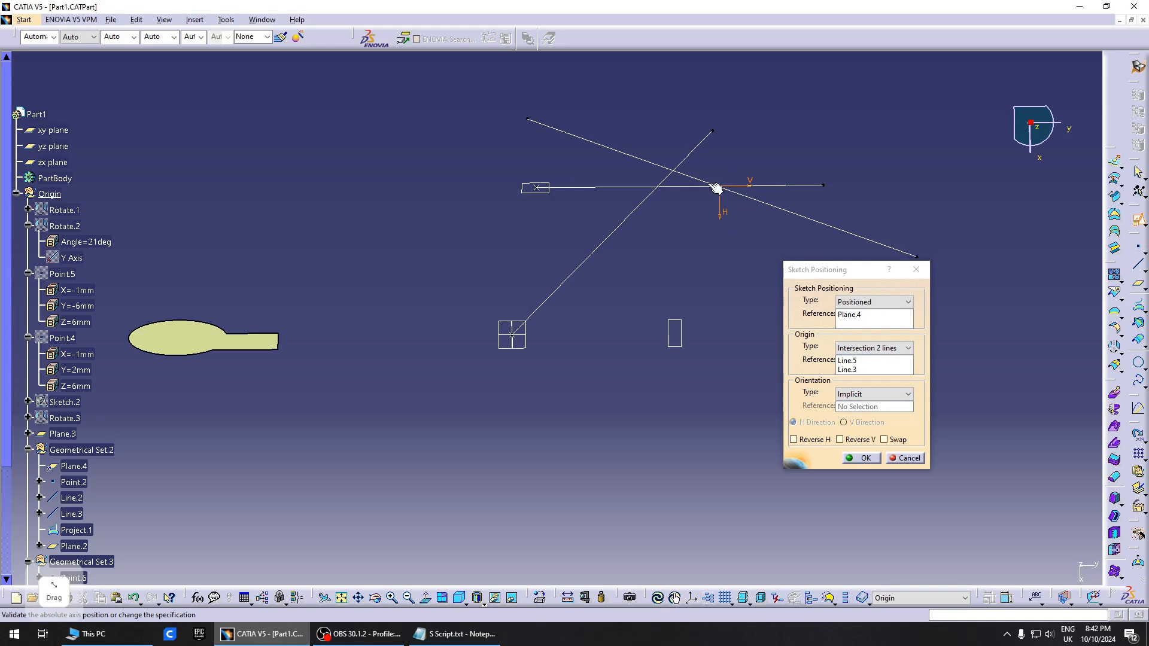
Set the sketch origin type to Middle point, referencing Line.3
click(884, 347)
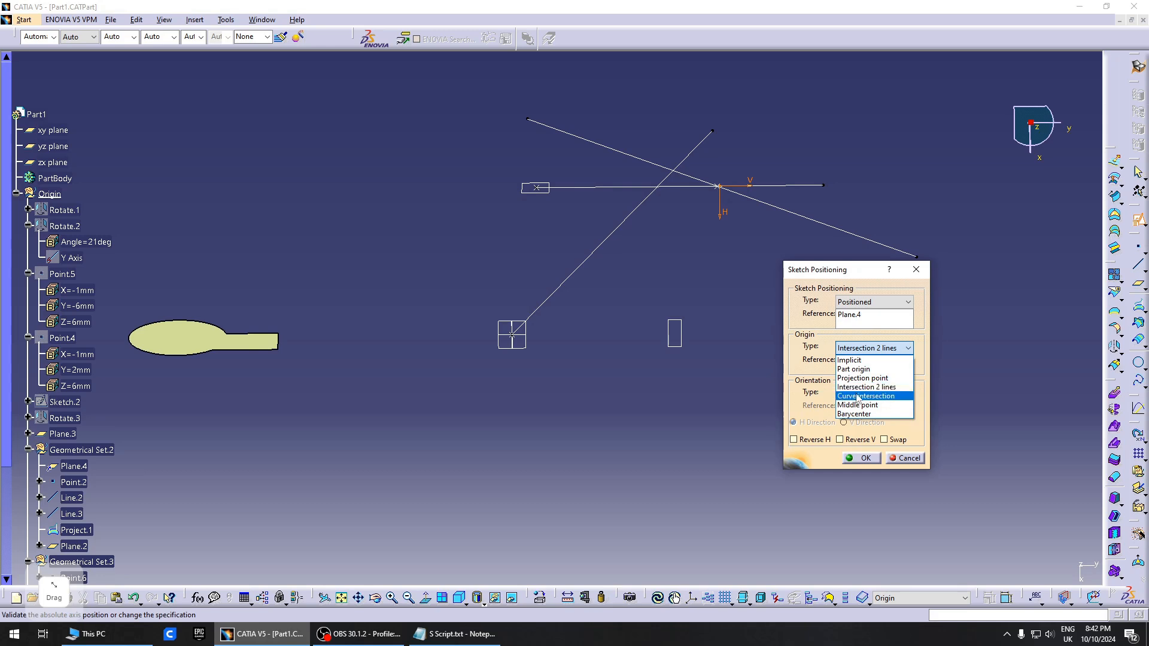
click(891, 405)
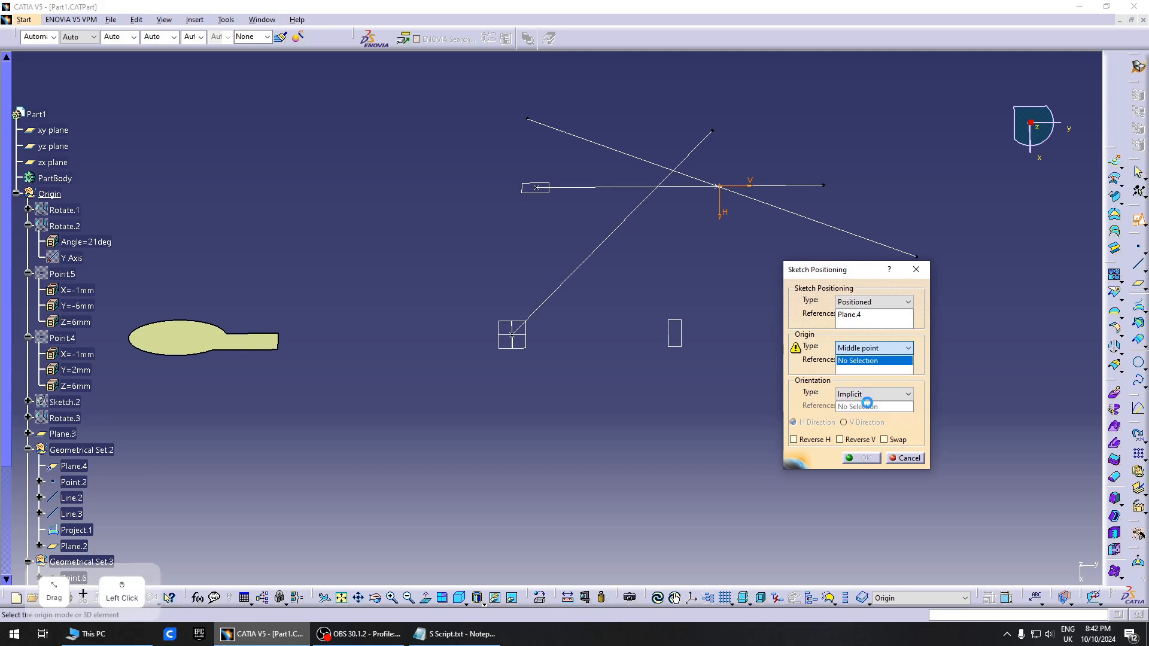
click(696, 186)
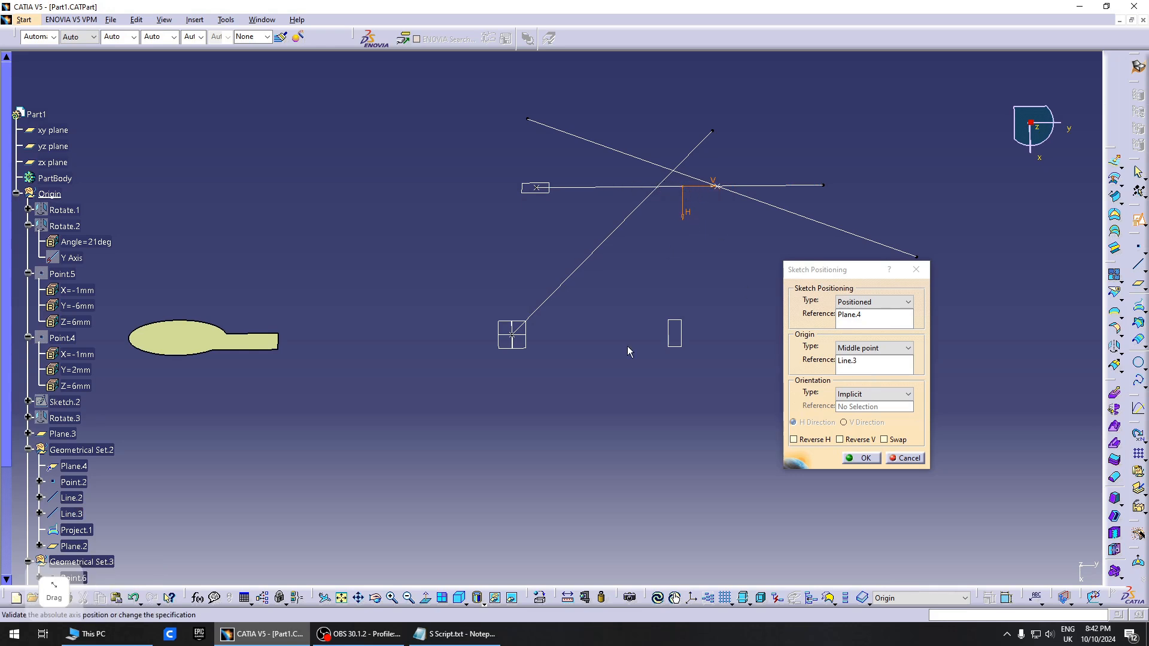
middle_drag(606, 468, 514, 362)
Set the sketch origin type to Barycenter, referencing the Fill.1 face
click(869, 348)
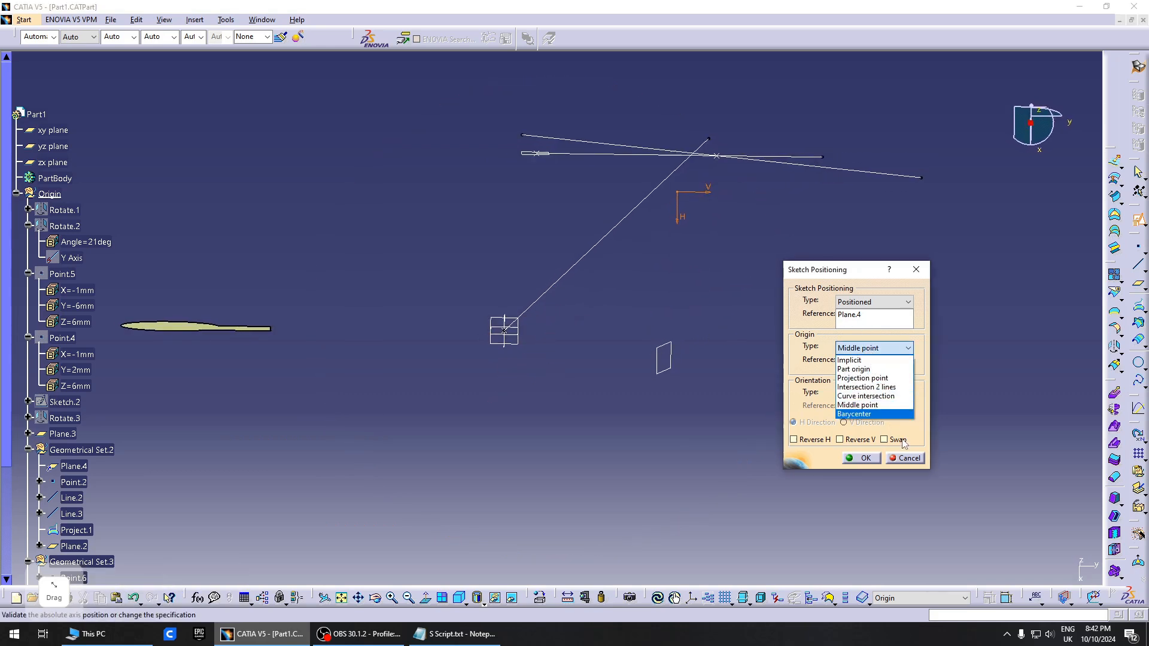
click(862, 414)
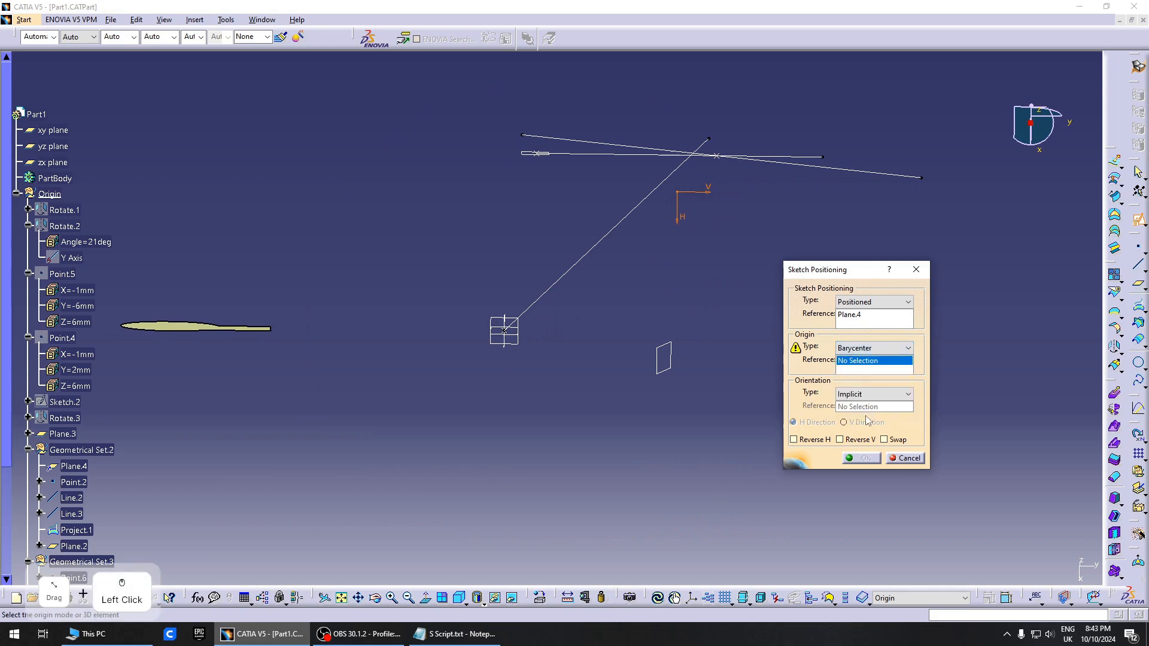
middle_drag(589, 322, 536, 354)
middle_drag(479, 331, 424, 341)
click(213, 320)
mouse_move(275, 328)
middle_down()
mouse_move(470, 364)
mouse_move(521, 300)
mouse_move(457, 326)
mouse_move(463, 360)
mouse_move(503, 290)
mouse_move(506, 351)
mouse_move(616, 379)
mouse_move(657, 343)
mouse_move(637, 339)
mouse_move(664, 335)
middle_up()
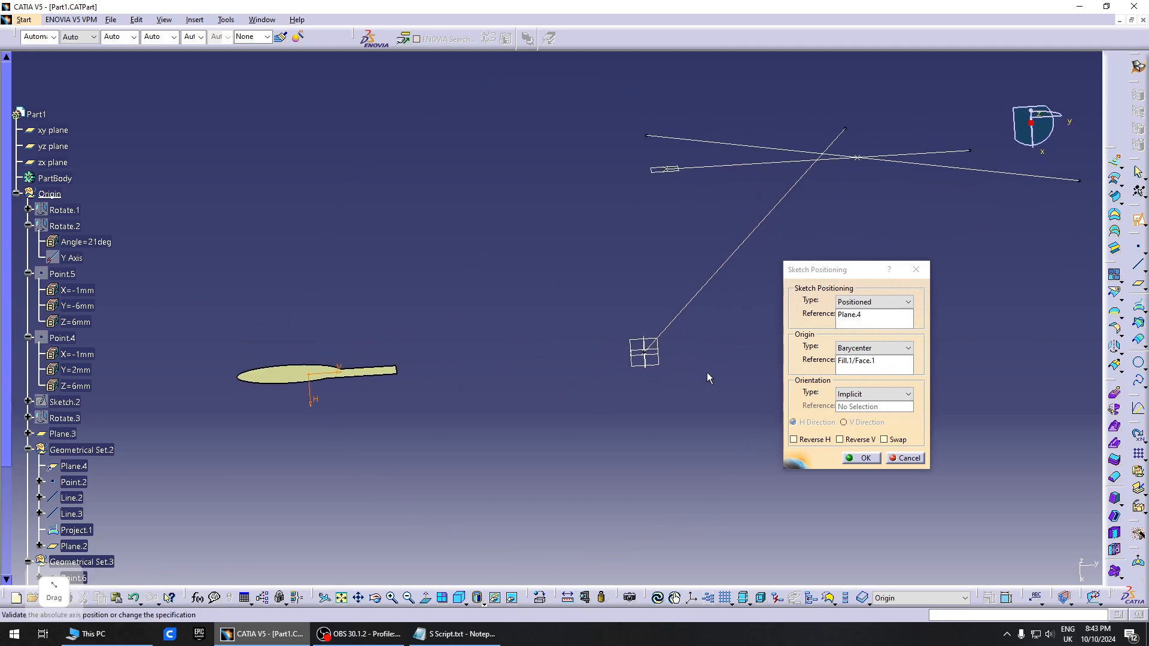
middle_drag(708, 377, 557, 365)
Switch the sketch origin type to Curve intersection and cancel the sketch positioning
click(883, 349)
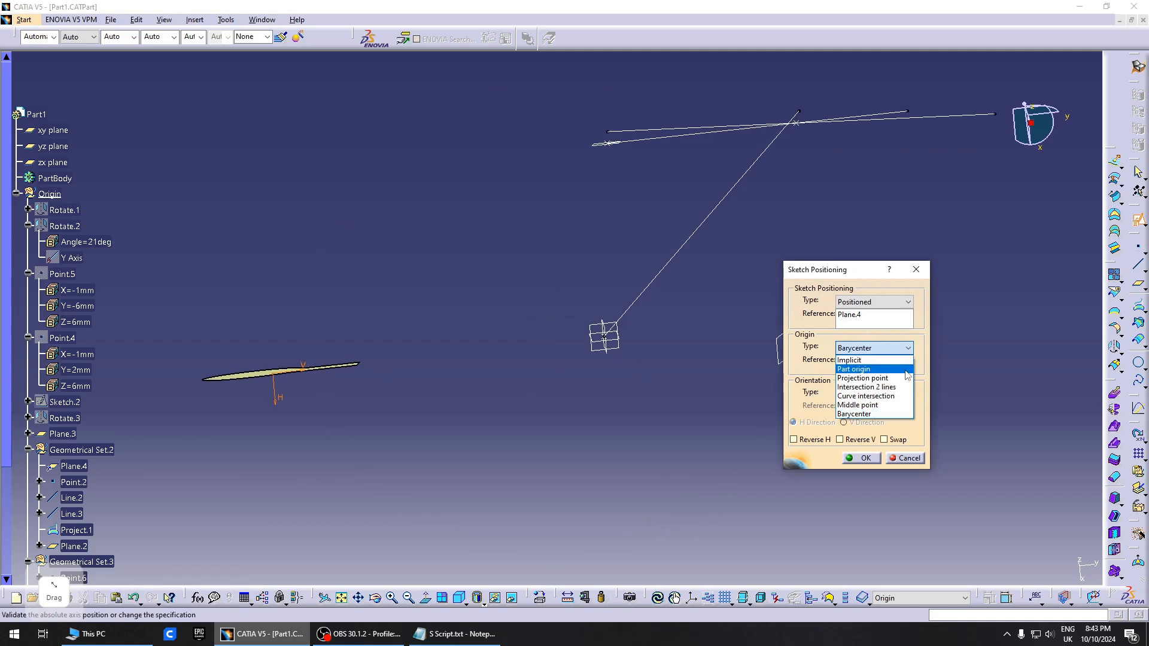
click(879, 398)
middle_drag(569, 337, 581, 379)
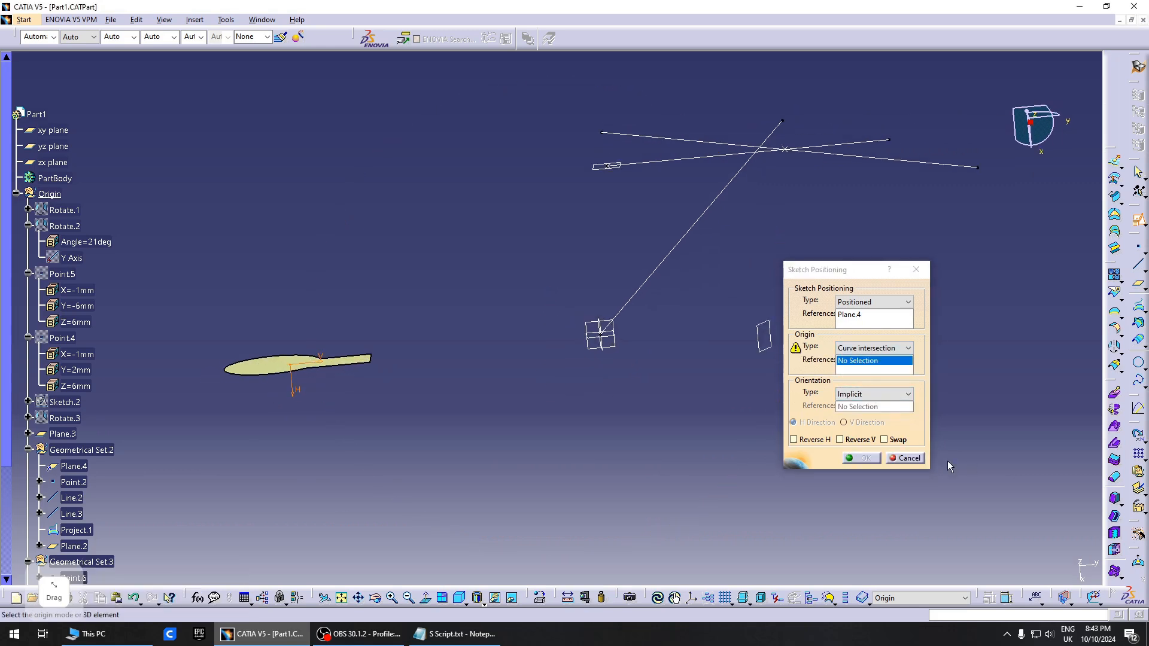
click(906, 458)
Show Geometrical Set.4 and hide Geometrical Set.2, Geometrical Set.3 and Geometrical Set.5
mouse_move(501, 368)
middle_down()
mouse_move(670, 349)
mouse_move(583, 381)
middle_up()
scroll(209, 425, down, 1)
scroll(210, 425, down, 3)
click(81, 397)
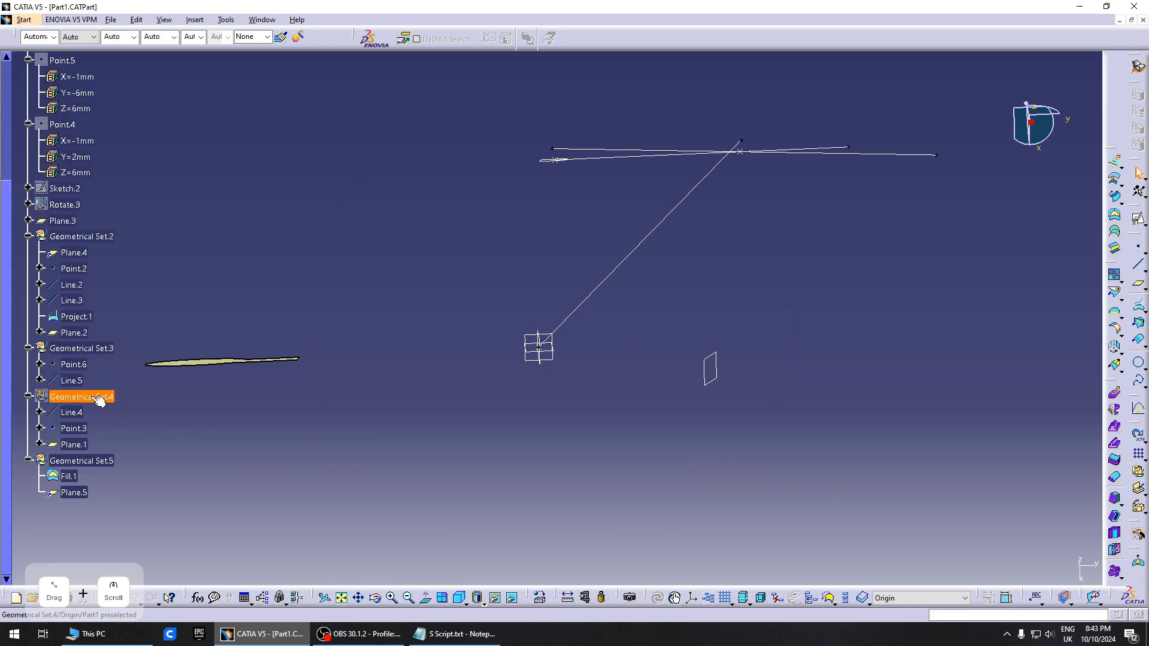
key(space)
click(88, 238)
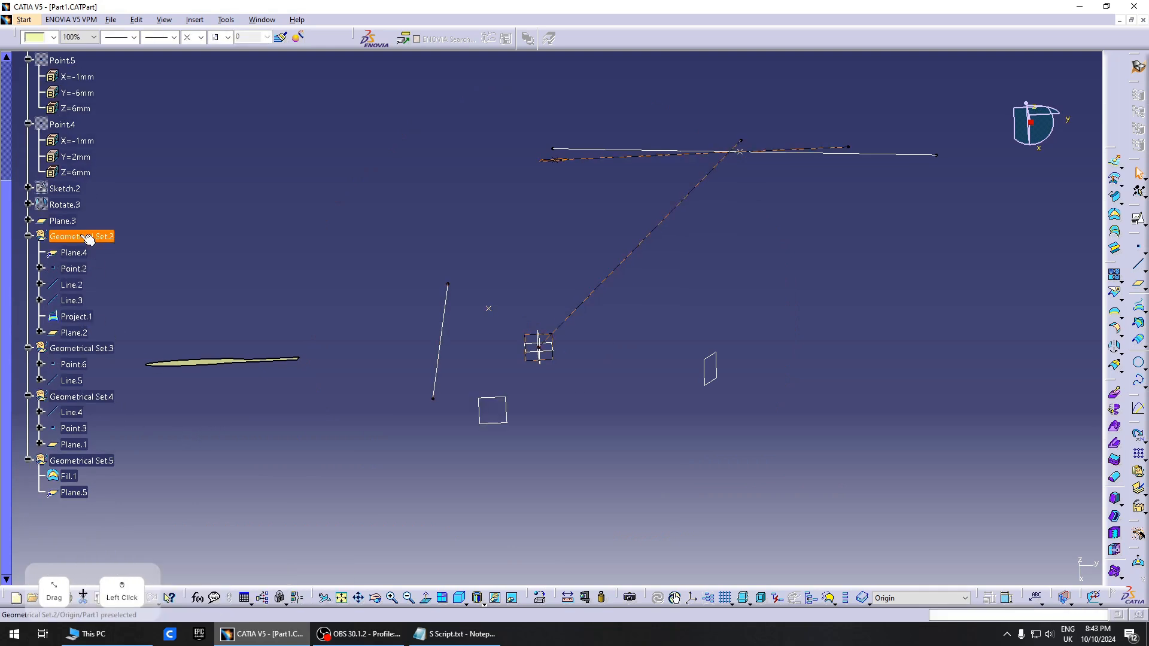
key(space)
click(91, 347)
key(space)
middle_drag(497, 444, 596, 374)
click(70, 463)
key(space)
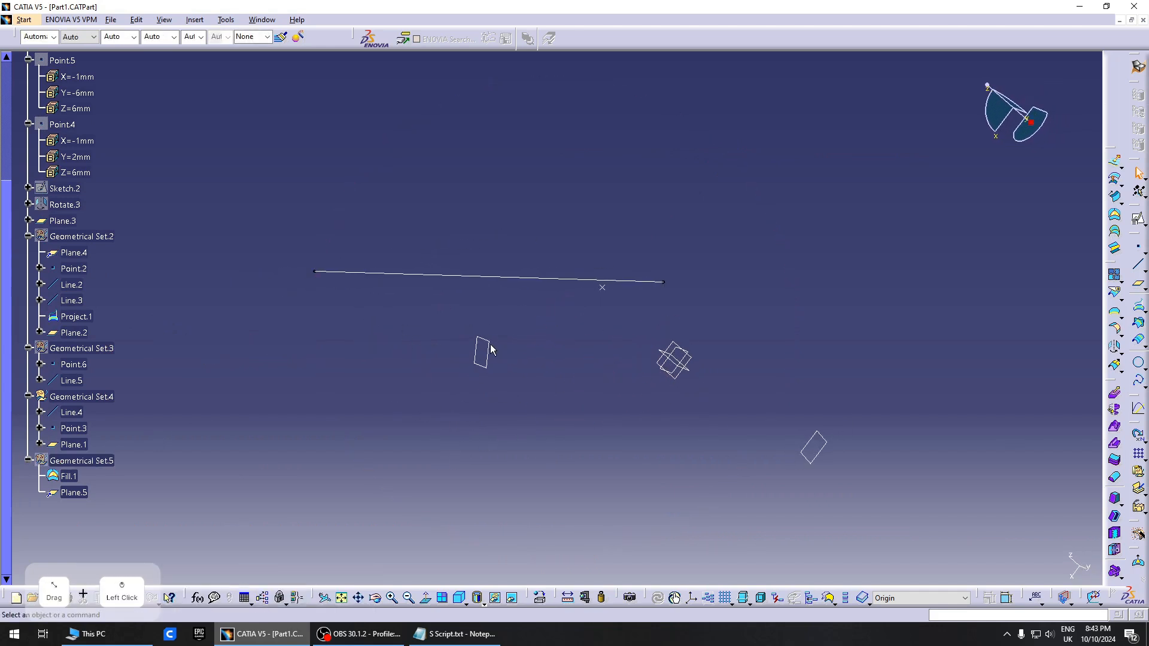
Start a positioned sketch with Plane.1 as its reference plane
click(1138, 219)
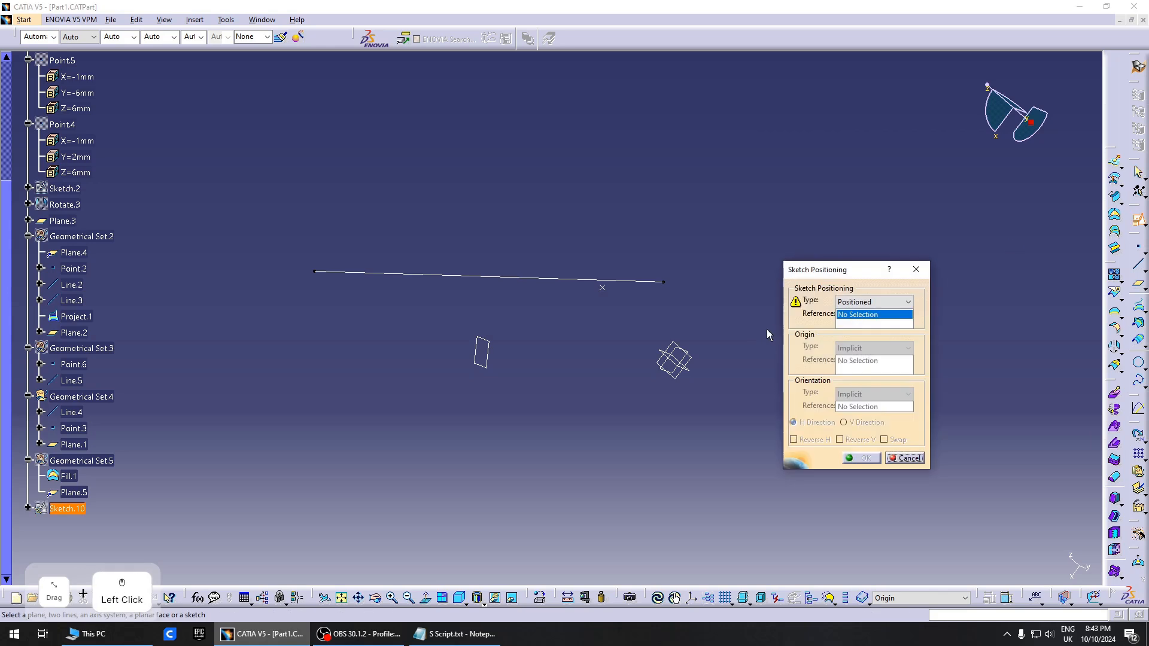
click(483, 344)
middle_drag(616, 384, 658, 365)
Set the sketch origin to the Curve intersection with Line.4, and cancel the sketch positioning
click(874, 348)
click(873, 386)
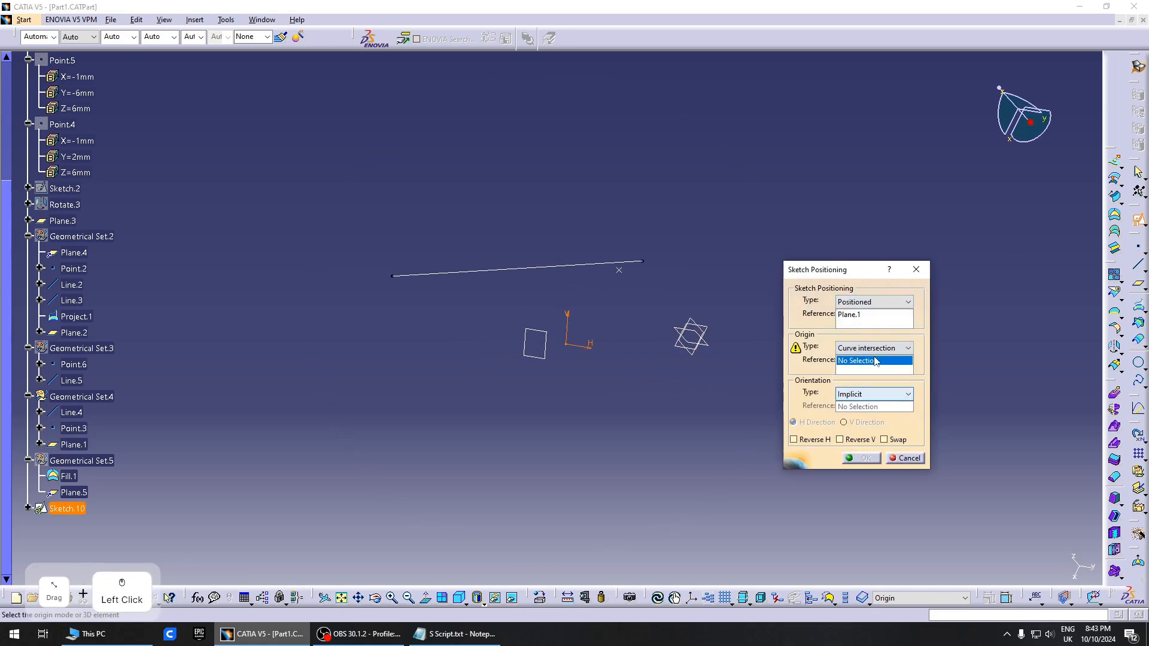
mouse_move(652, 317)
middle_down()
mouse_move(468, 328)
mouse_move(544, 313)
mouse_move(515, 323)
middle_up()
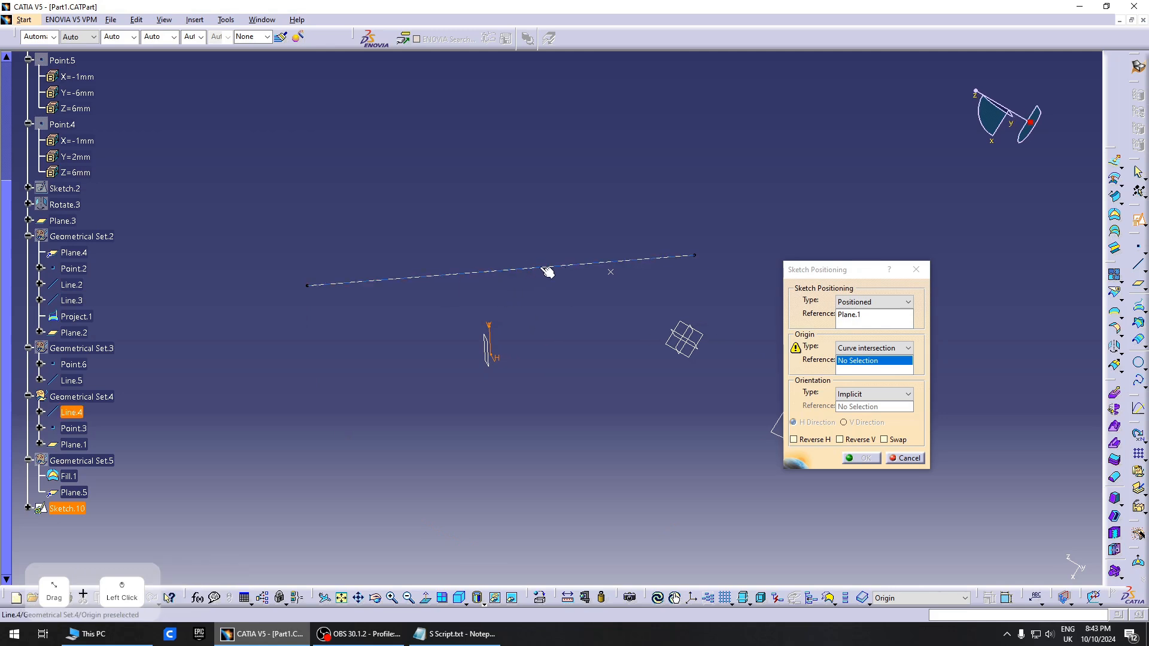
click(503, 271)
middle_drag(623, 318, 498, 424)
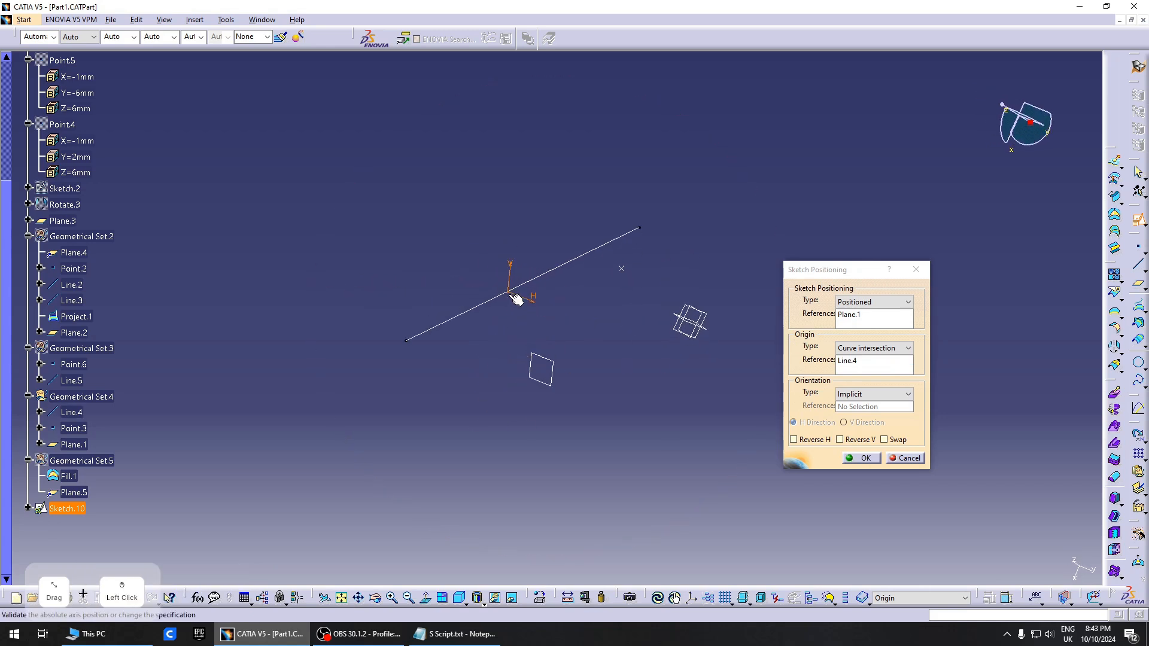
mouse_move(516, 299)
middle_down()
mouse_move(519, 380)
mouse_move(449, 461)
mouse_move(505, 416)
mouse_move(626, 399)
mouse_move(470, 406)
middle_up()
middle_drag(675, 366, 617, 351)
click(857, 362)
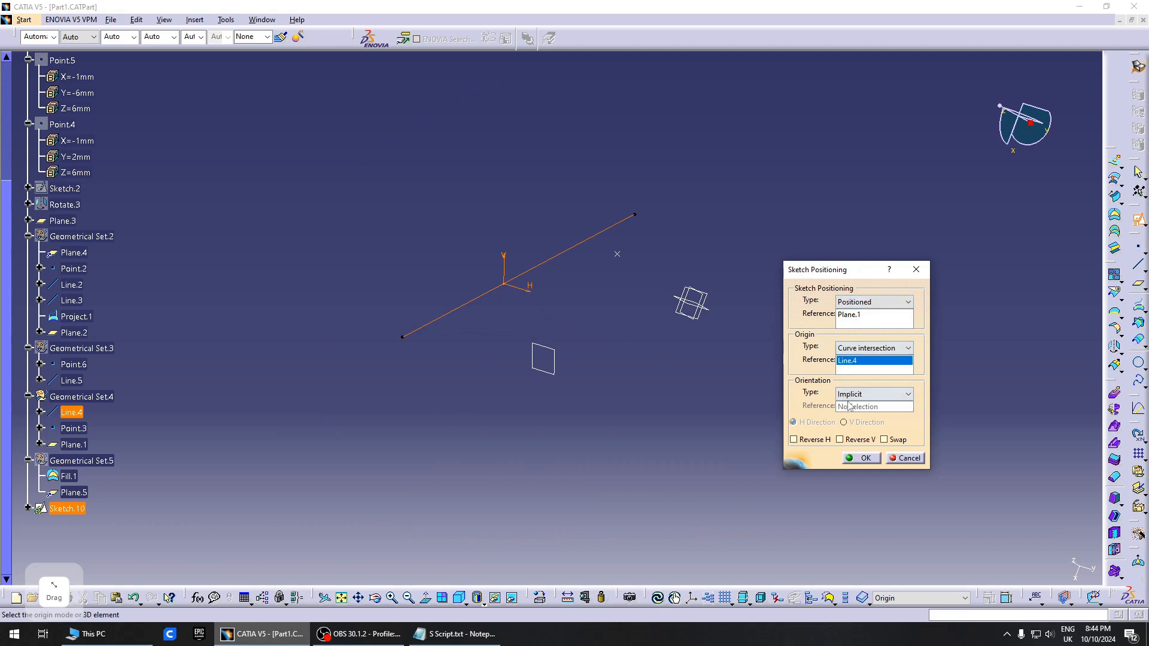
click(906, 458)
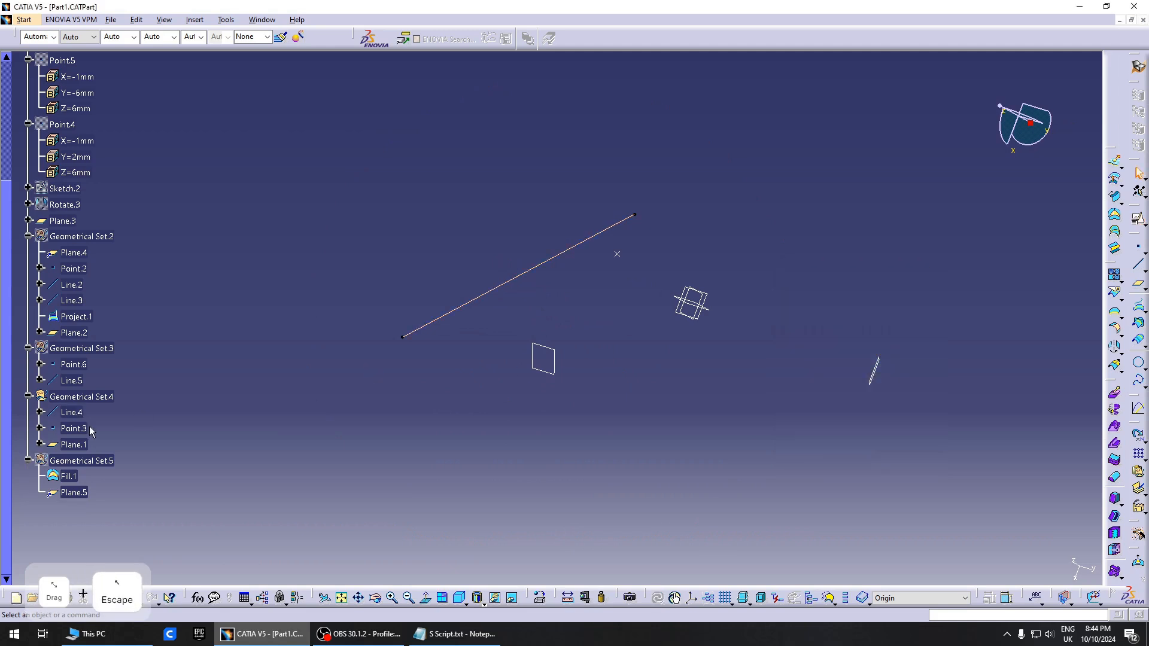
Show Geometrical Set.2 again and hide Geometrical Set.4
key(space)
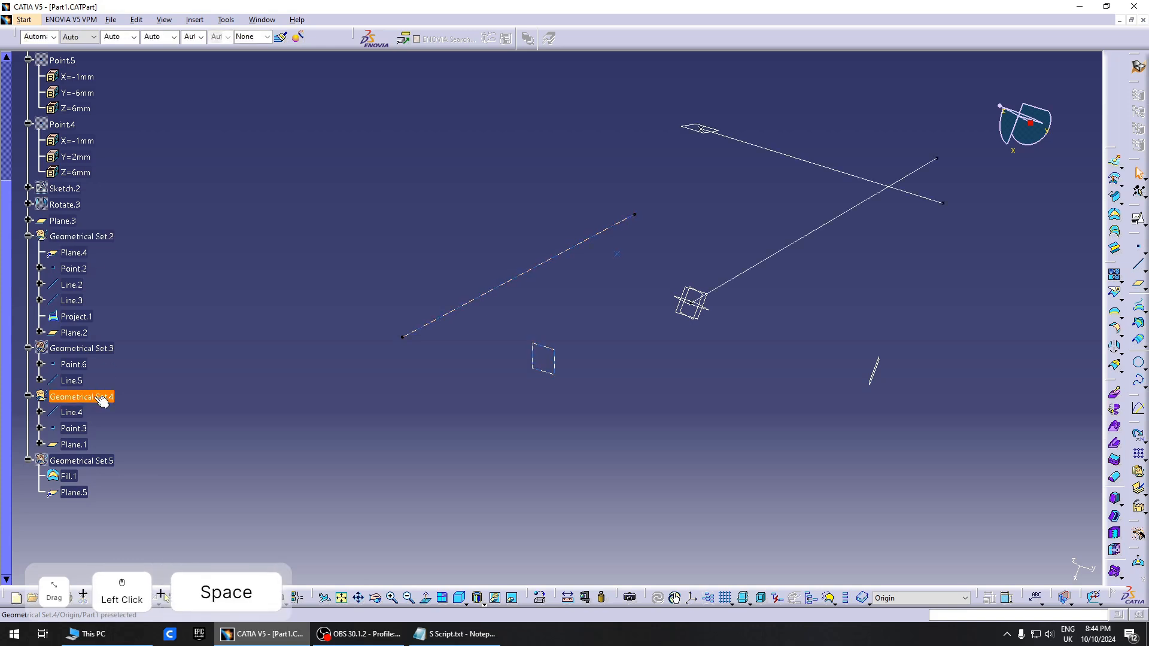
click(100, 395)
key(space)
middle_drag(659, 372, 673, 417)
mouse_move(662, 297)
middle_down()
mouse_move(637, 320)
mouse_move(587, 272)
mouse_move(487, 359)
mouse_move(596, 443)
middle_up()
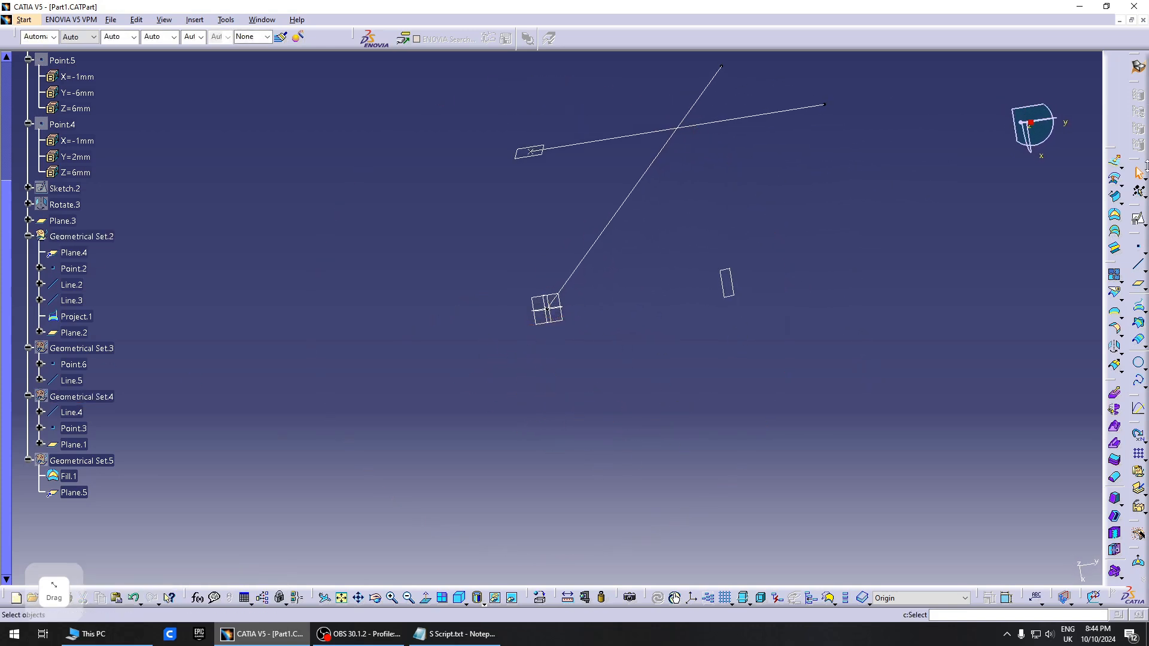
Start a new positioned sketch on Plane.4, keeping the implicit origin
click(1138, 219)
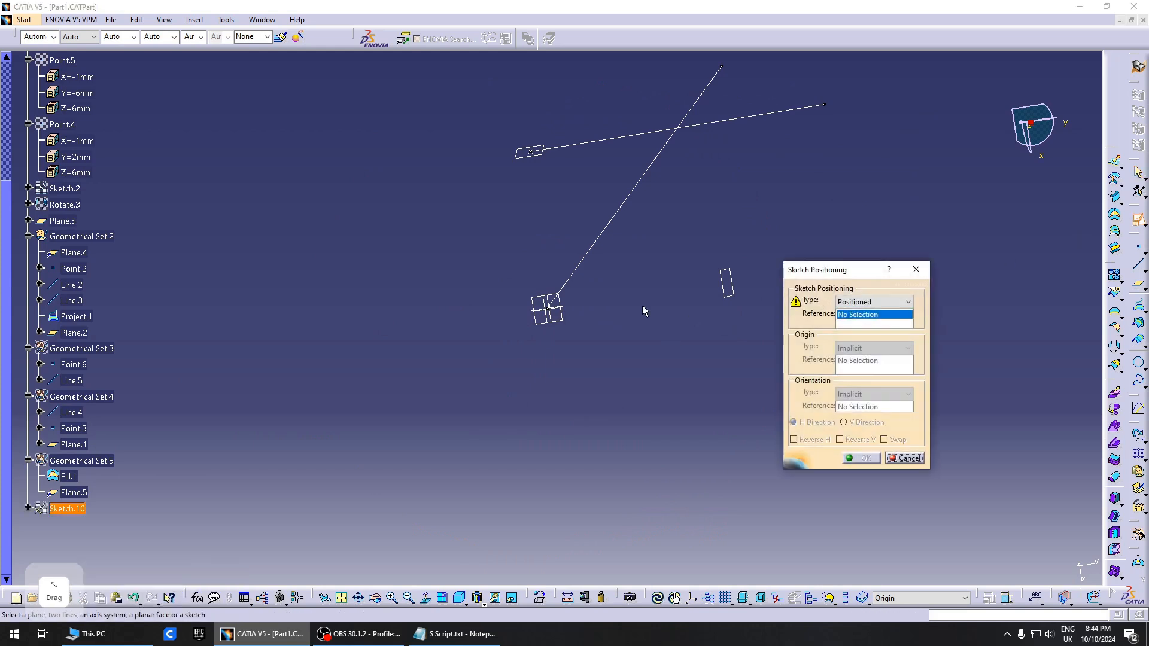
click(563, 306)
middle_drag(644, 317, 658, 329)
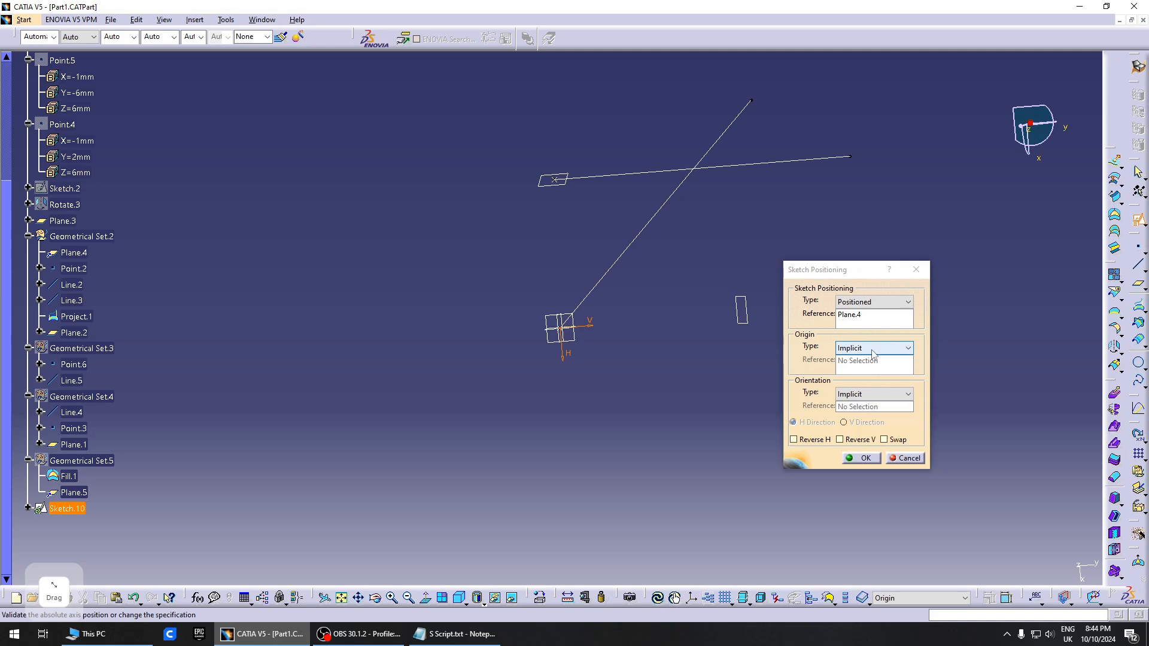
middle_drag(466, 385, 479, 389)
Orient the sketch's H direction by Components, with X 1 mm, Y 1 mm and Z 0 mm
click(887, 394)
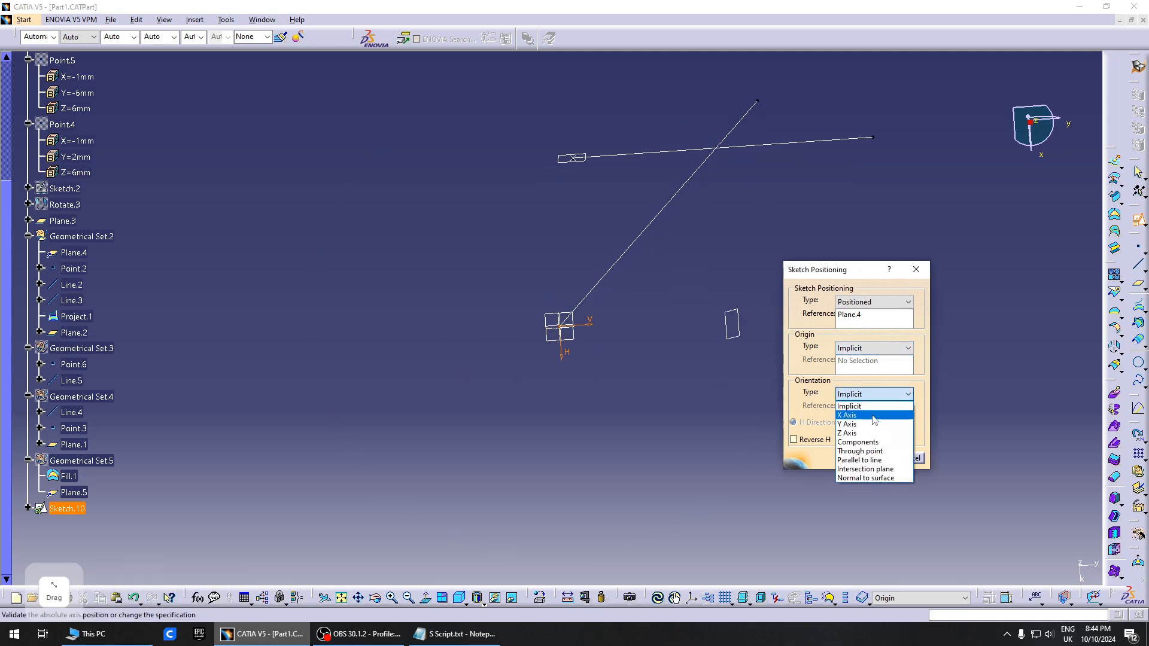
click(884, 446)
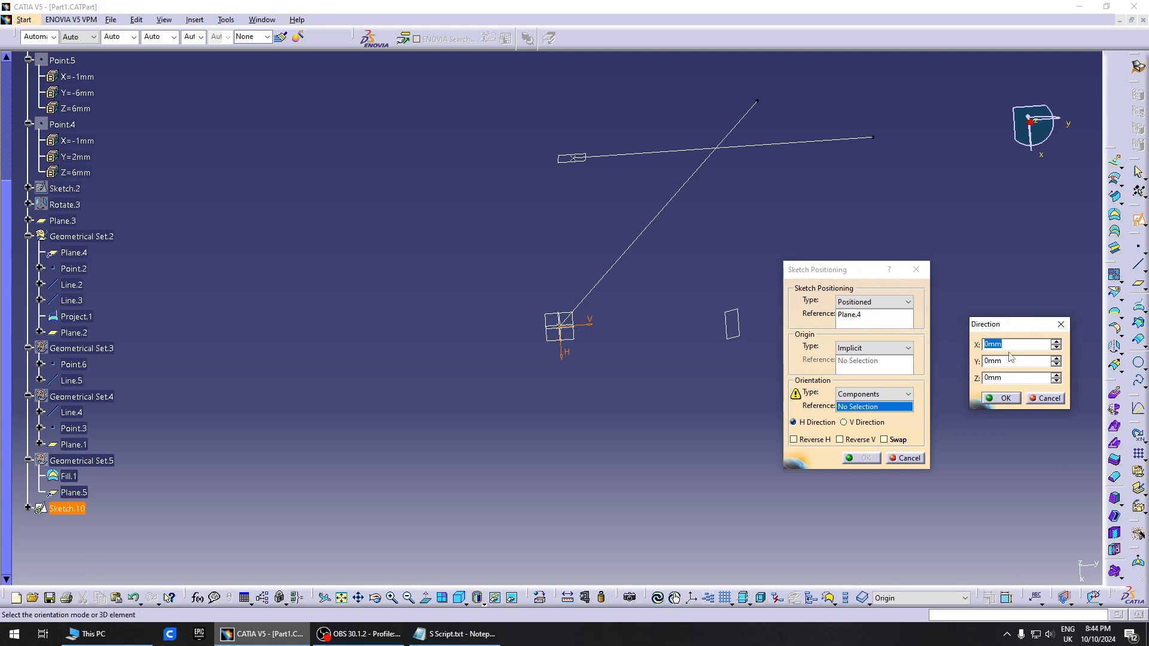
text(1)
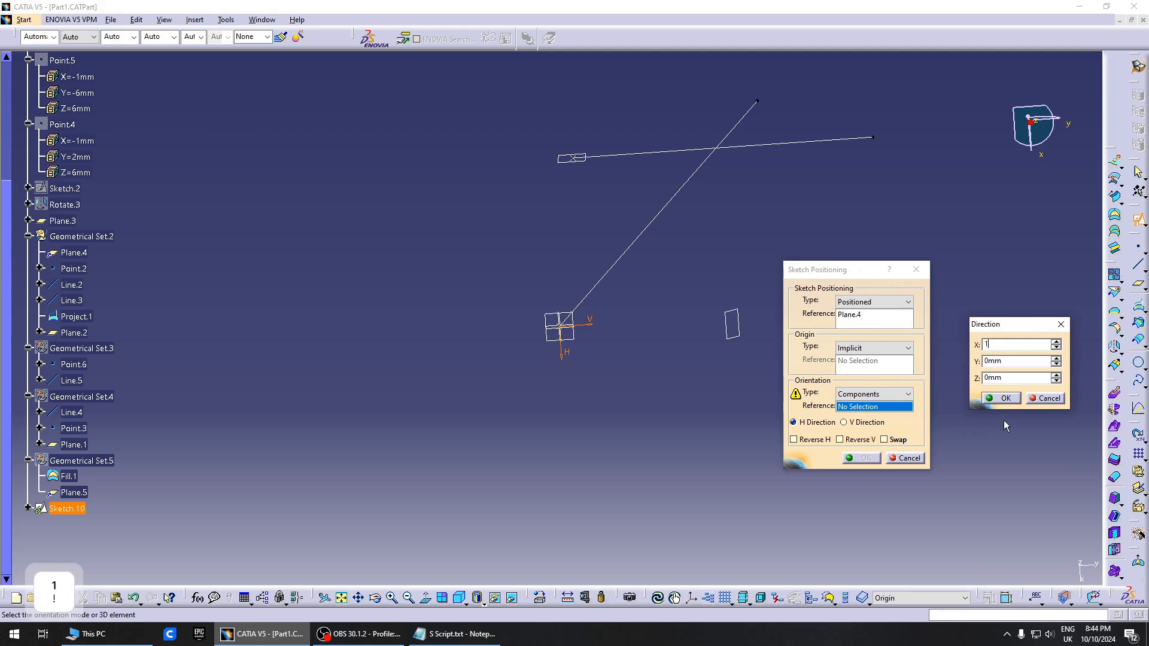
drag(1006, 324, 1007, 301)
click(1019, 338)
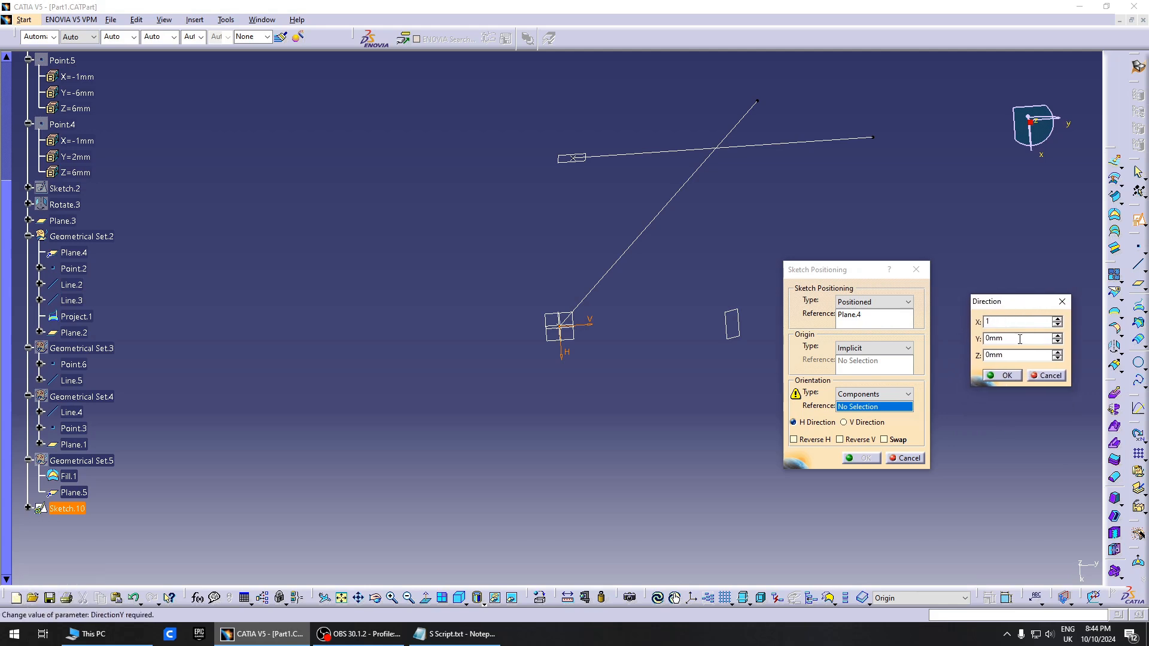
click(1020, 322)
click(1000, 340)
drag(1015, 320, 982, 340)
text(0)
text(1)
mouse_move(1002, 301)
mouse_down()
mouse_move(995, 292)
mouse_move(982, 314)
mouse_up()
key(Return)
text(1)
click(1011, 346)
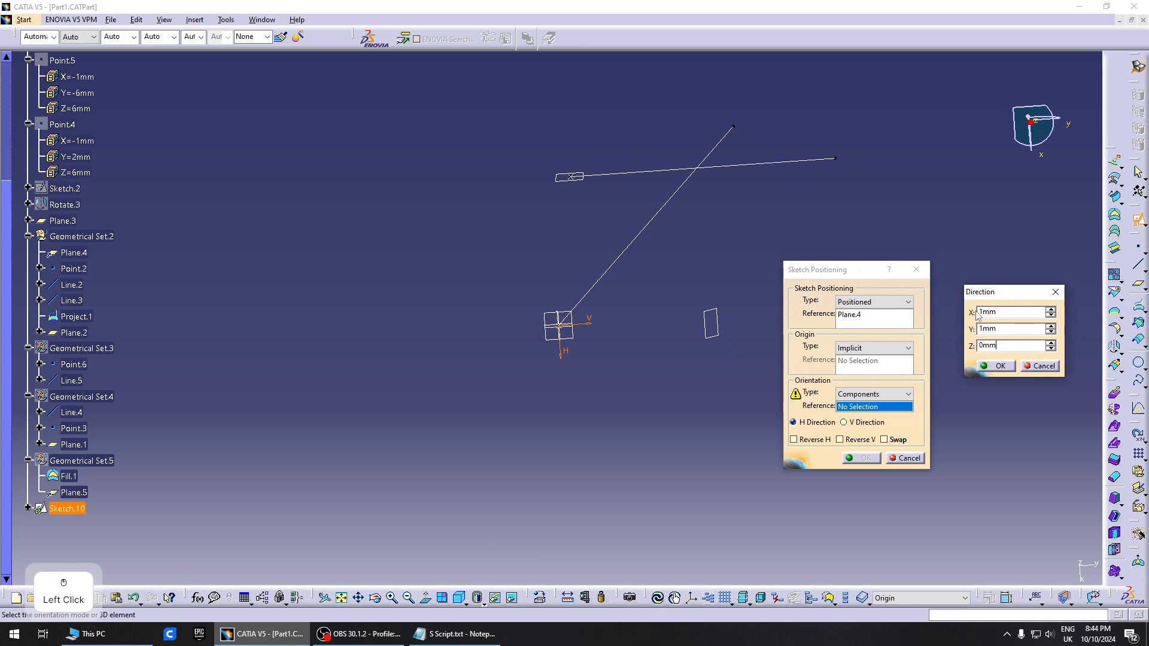
drag(1004, 361, 1016, 317)
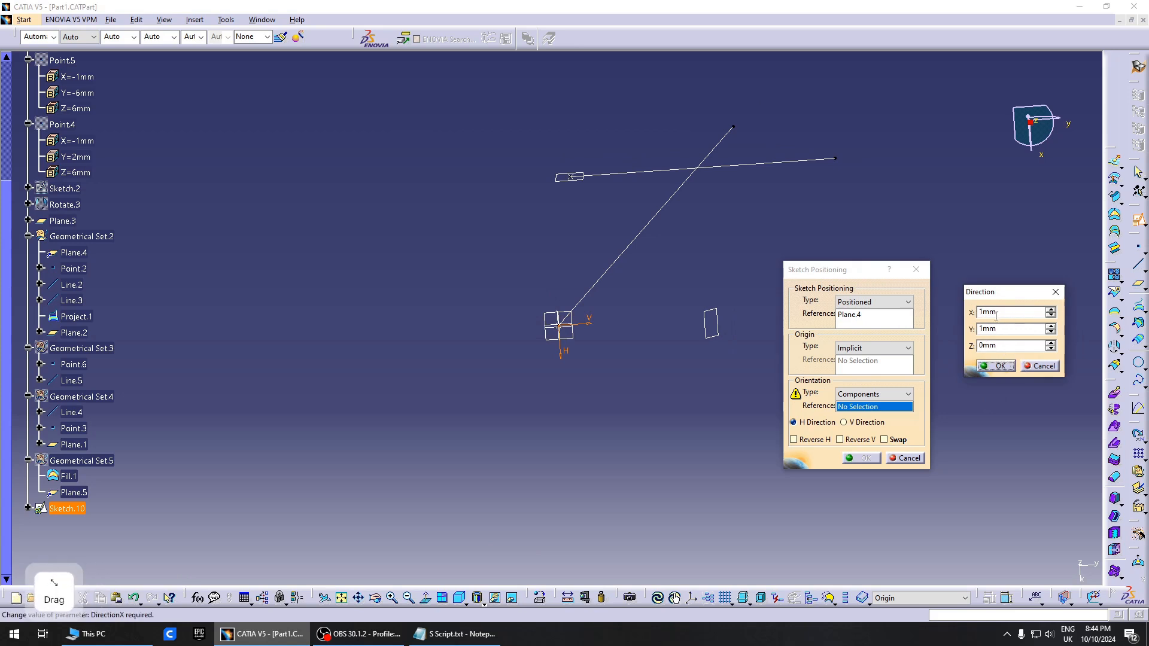
click(998, 365)
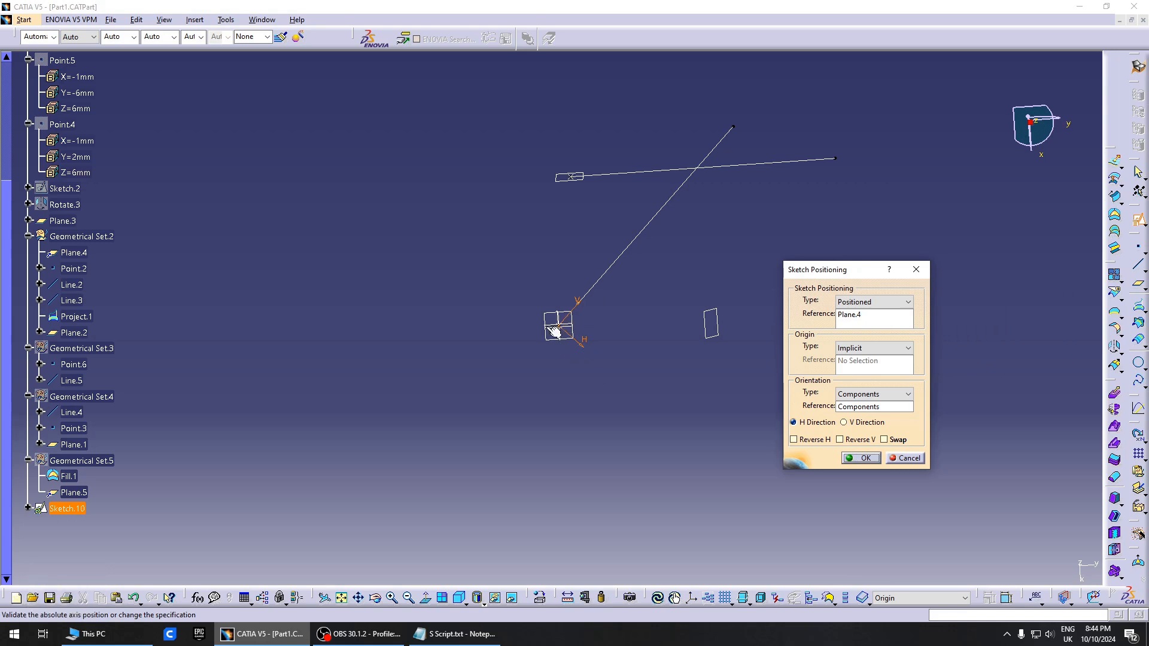
Set the sketch orientation to Parallel to line with Line.2 as reference, and replace that reference with the upper line
click(908, 394)
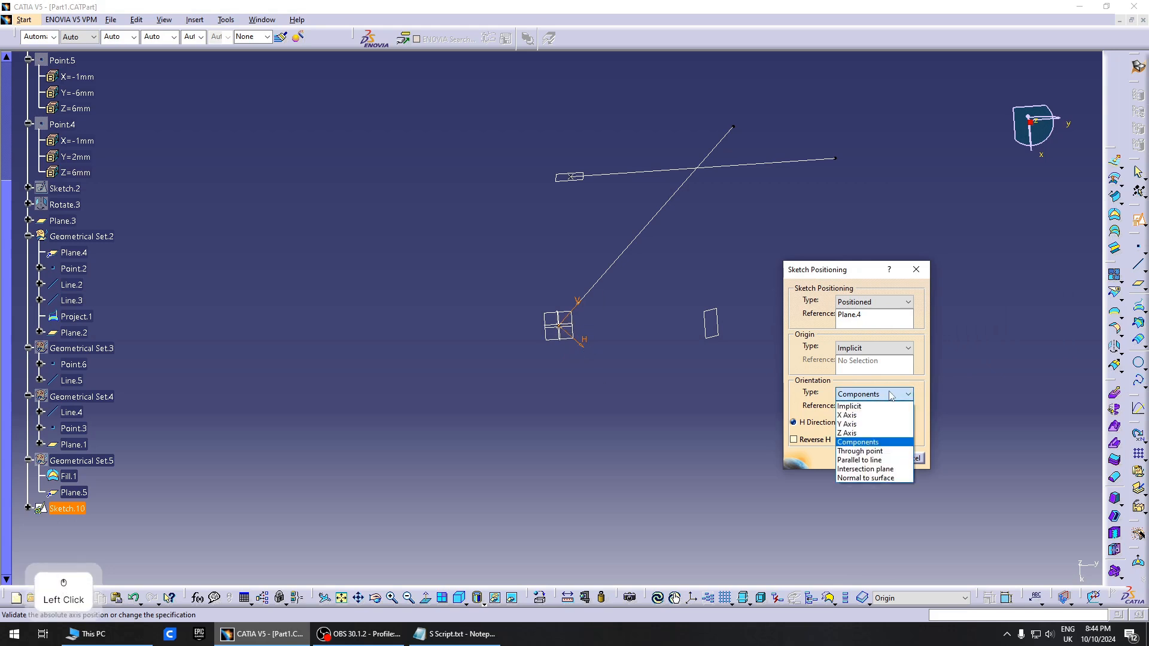
click(868, 461)
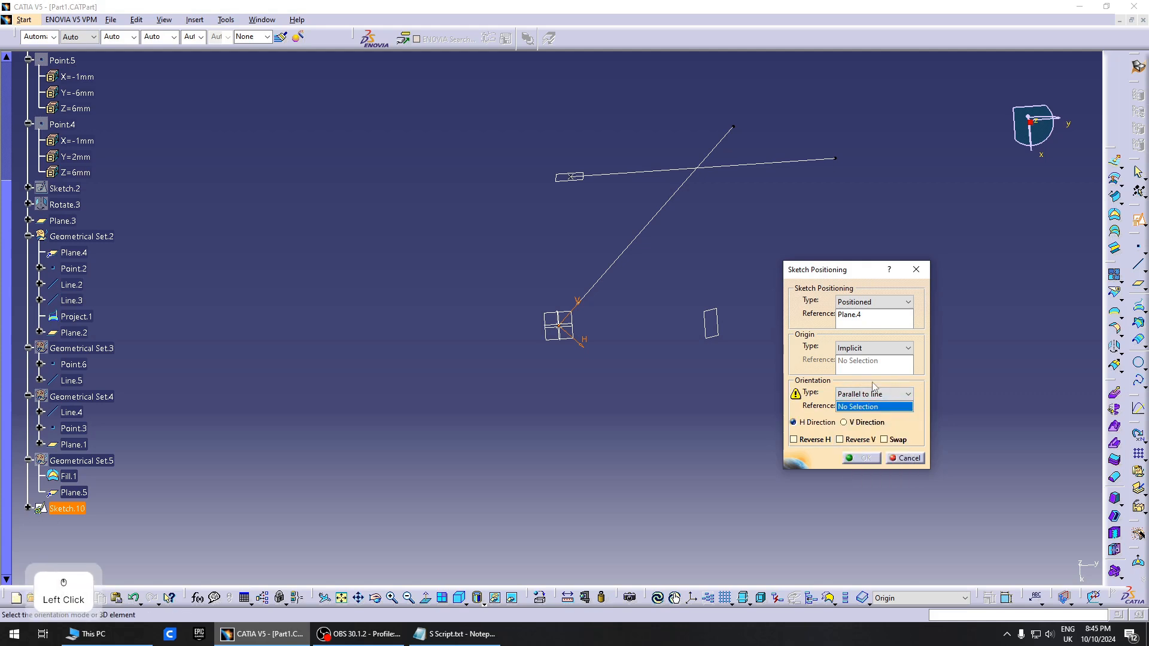
click(641, 238)
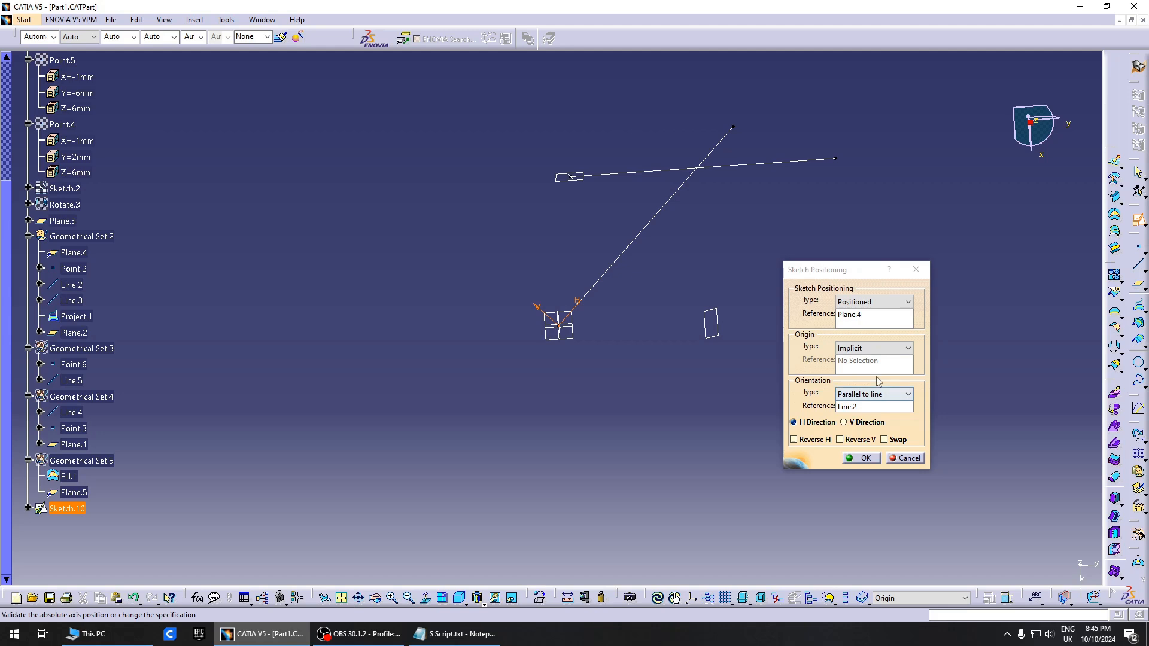
click(862, 406)
click(667, 172)
Set the sketch orientation to Through point, using the projected point Project.1 as reference
click(886, 397)
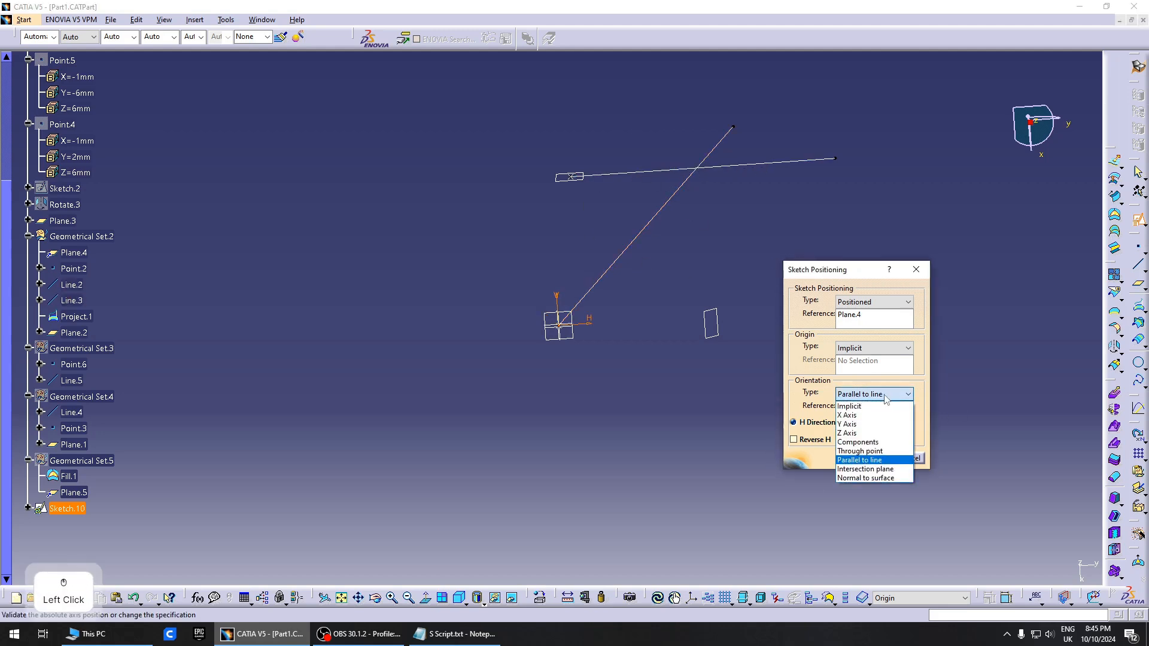
click(884, 452)
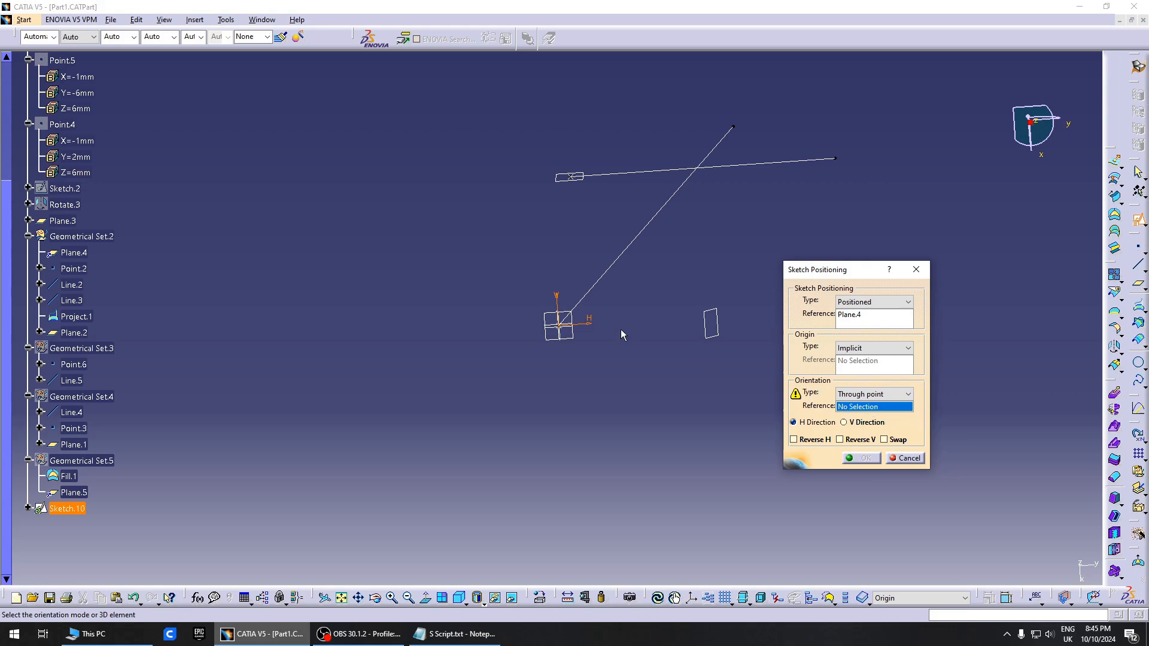
click(578, 181)
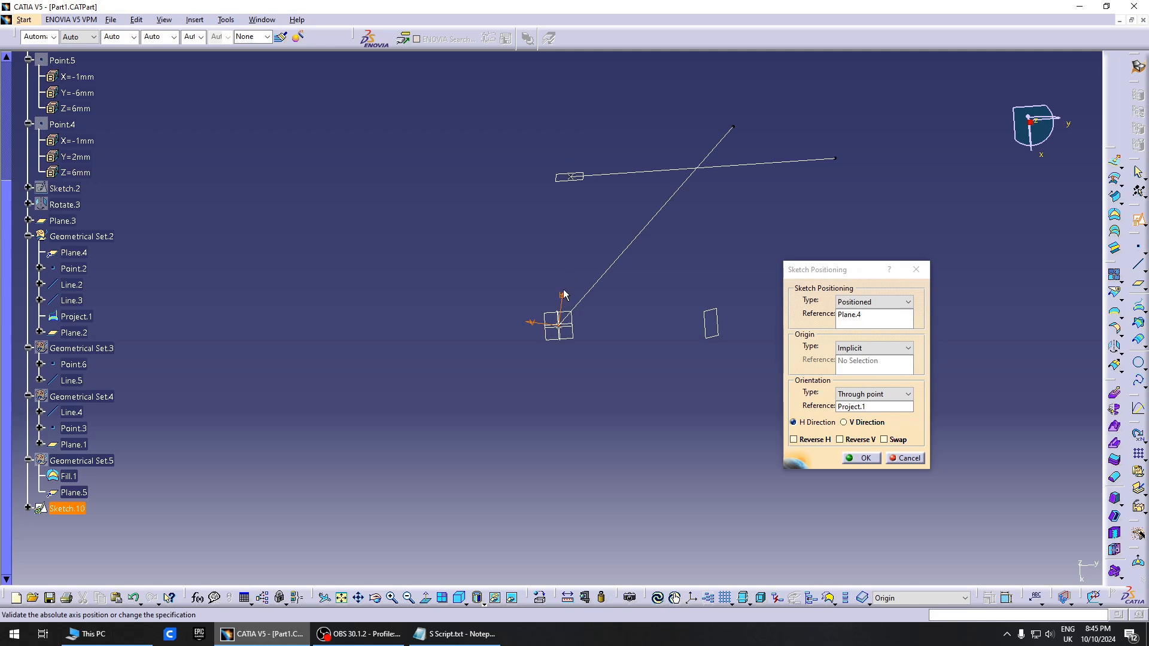
Set the sketch orientation to Intersection plane, using Plane.2 as reference
click(873, 394)
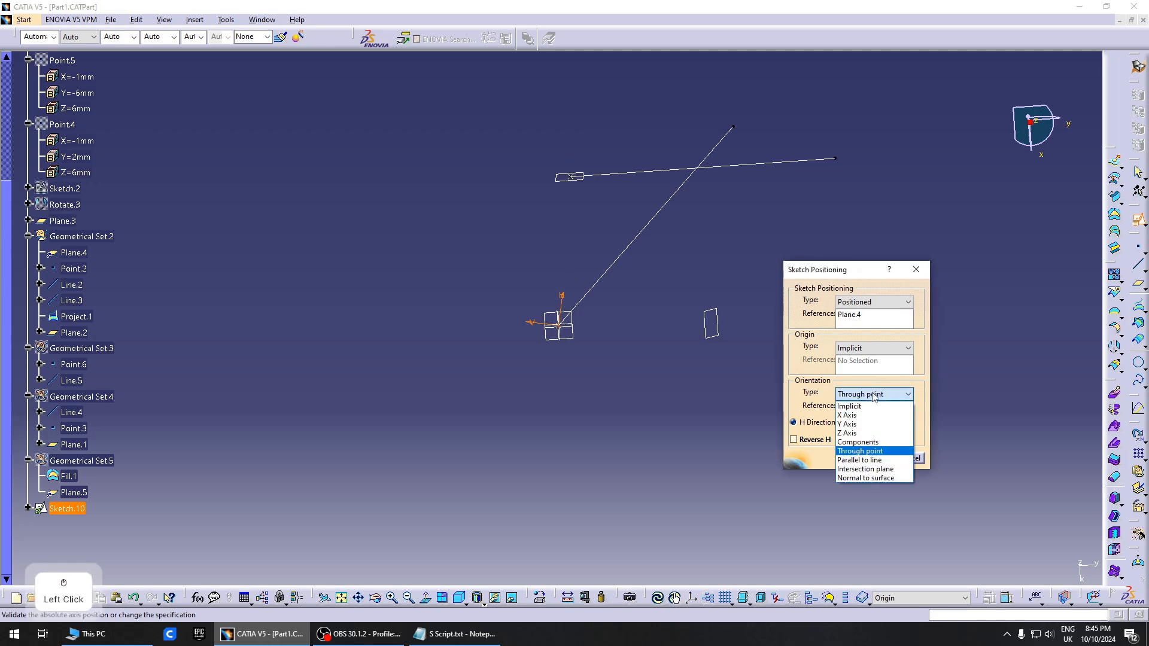
click(901, 470)
middle_drag(598, 332, 599, 333)
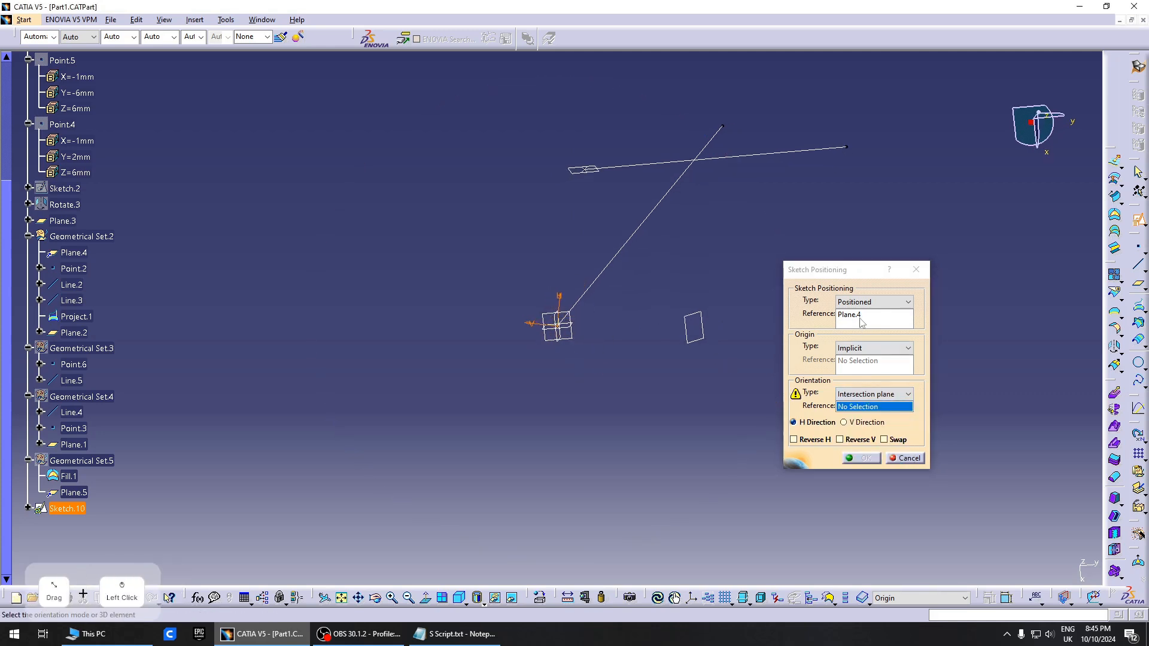
click(582, 173)
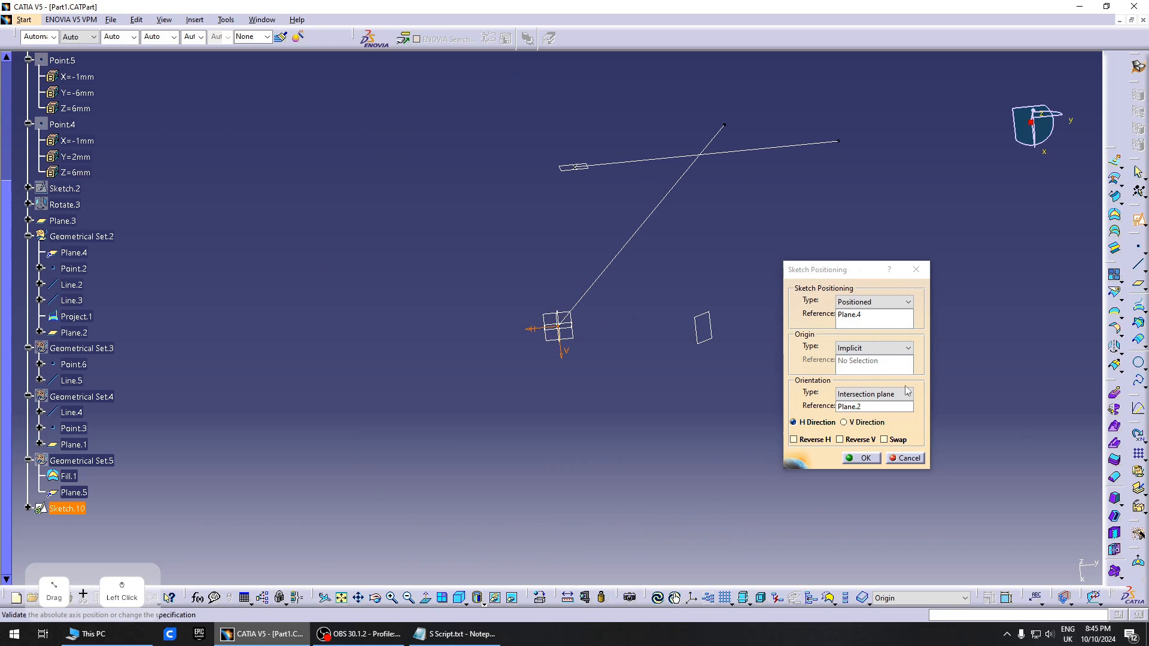
Set the sketch orientation to Normal to surface with Plane.3 as reference, and inspect the resulting axes from several angles
click(875, 395)
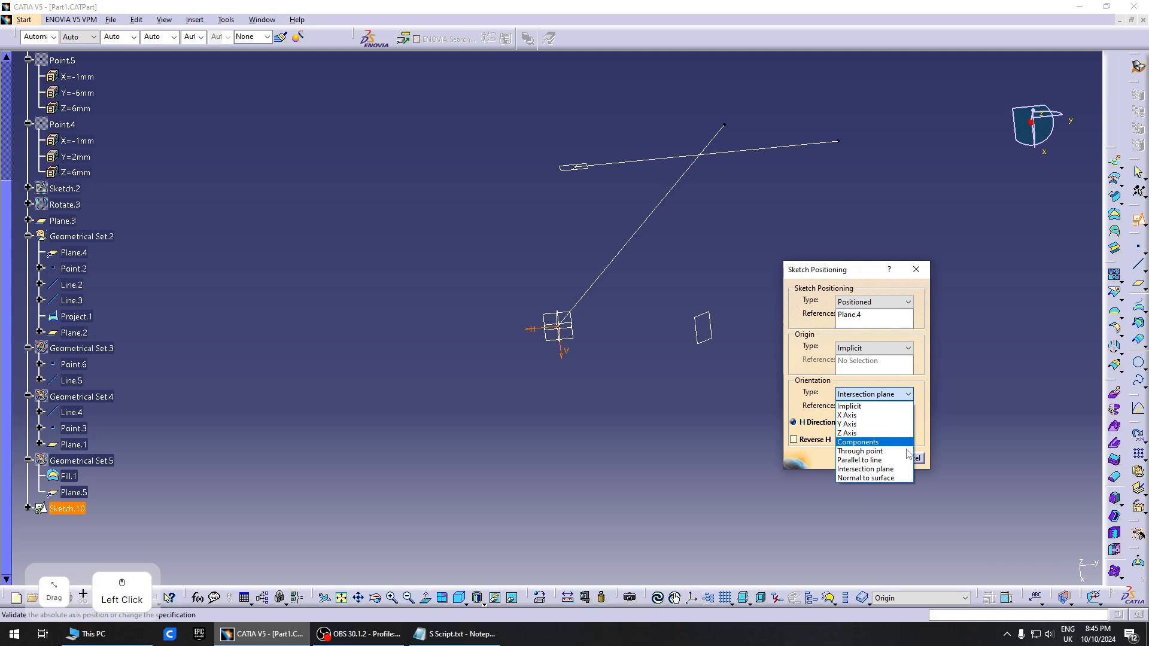
click(890, 482)
middle_drag(718, 419, 331, 444)
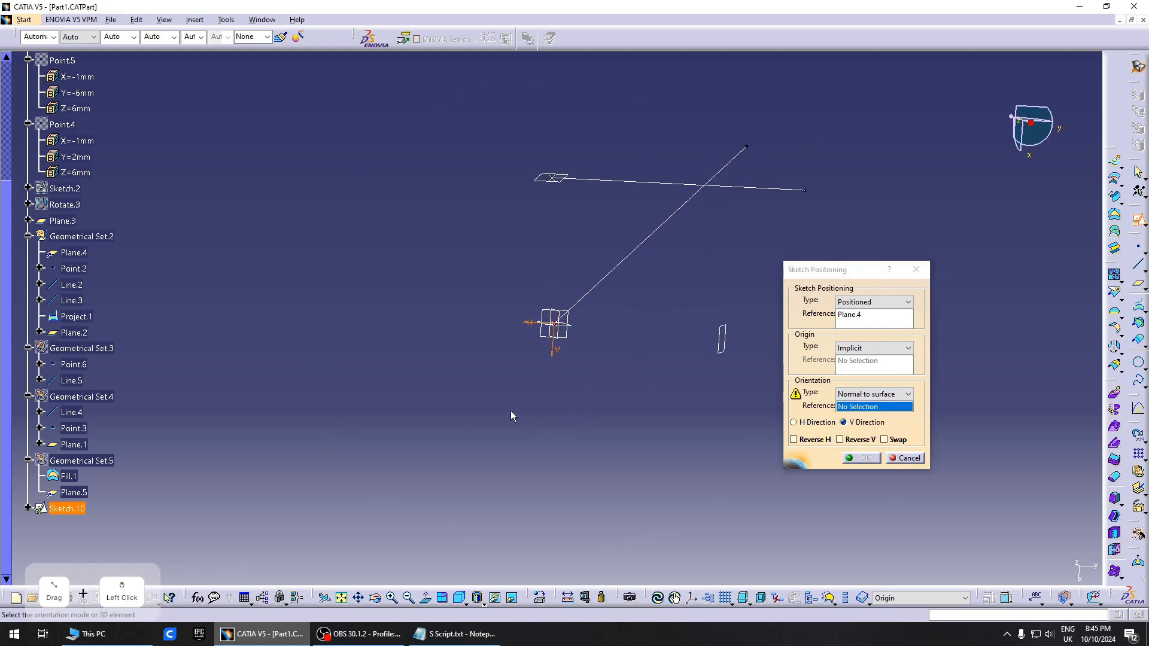
middle_drag(688, 371, 568, 336)
mouse_move(645, 410)
middle_down()
mouse_move(638, 364)
mouse_move(508, 420)
middle_up()
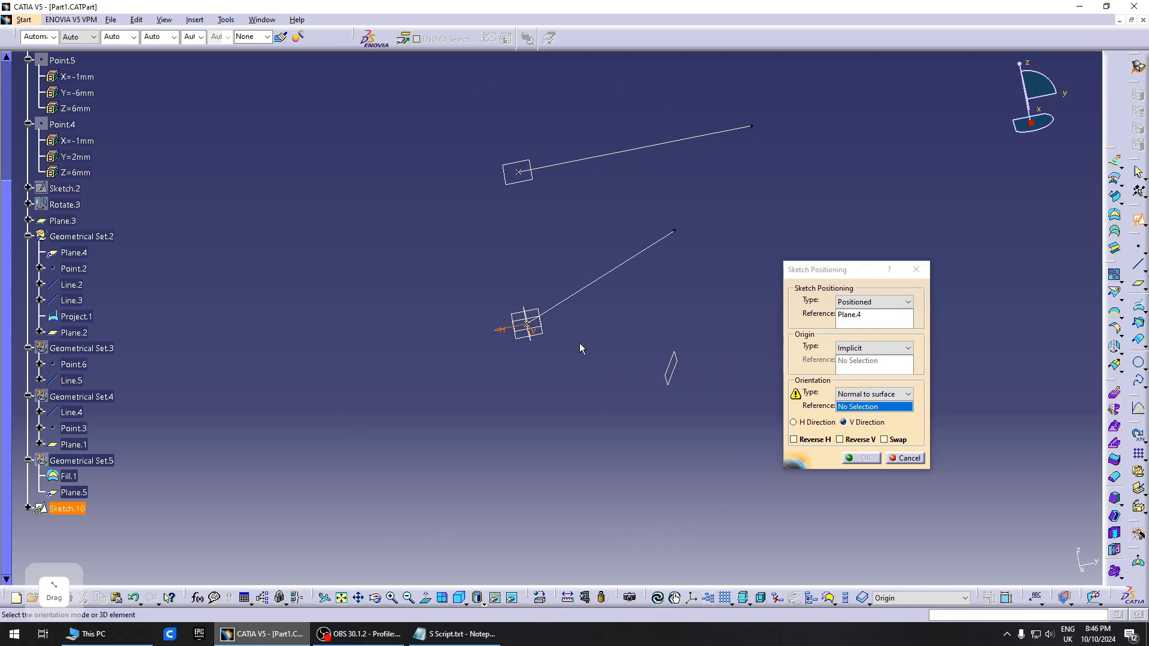
click(675, 376)
mouse_move(664, 368)
middle_down()
mouse_move(608, 410)
mouse_move(666, 374)
middle_up()
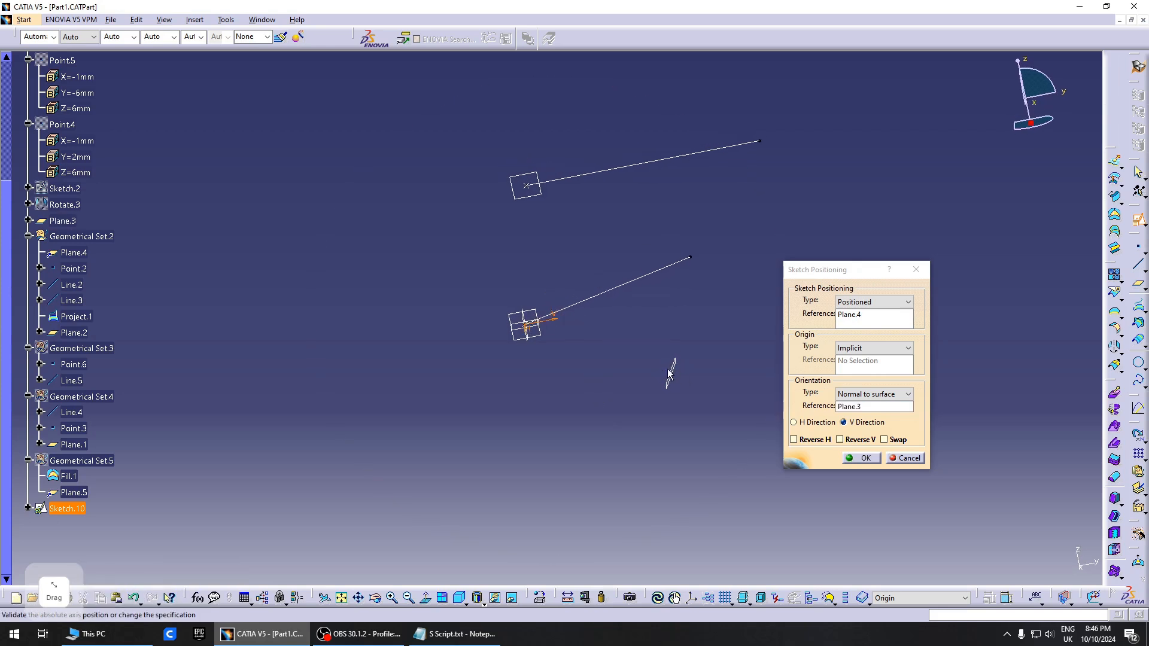
middle_drag(477, 319, 527, 443)
middle_drag(579, 321, 641, 355)
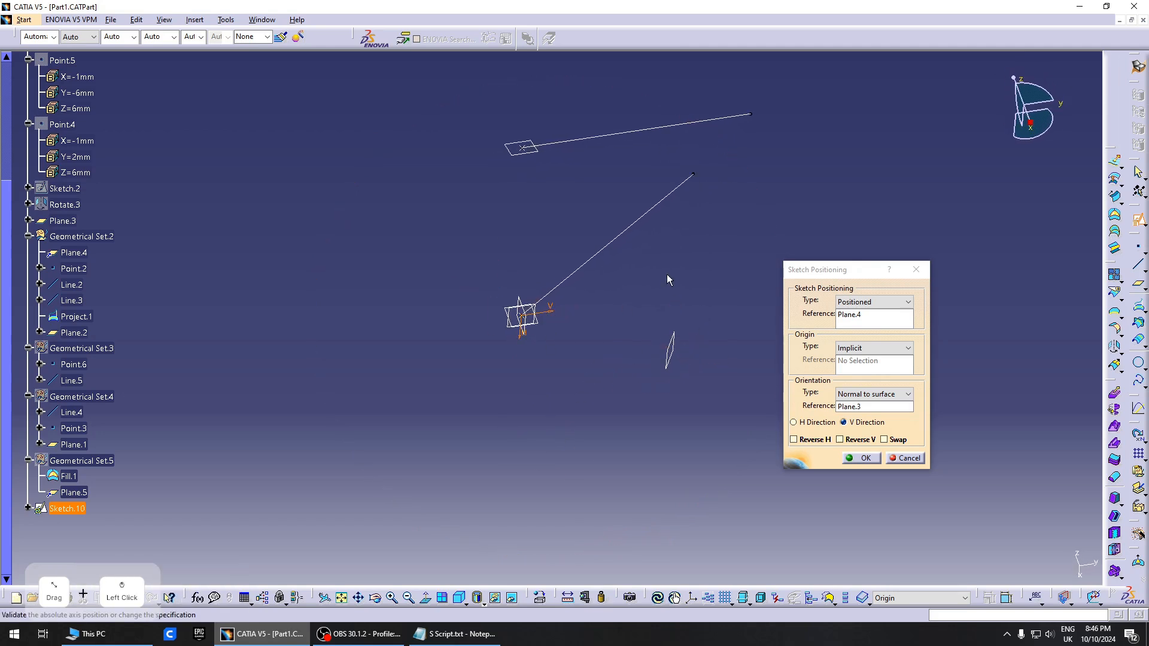
middle_drag(566, 378, 555, 349)
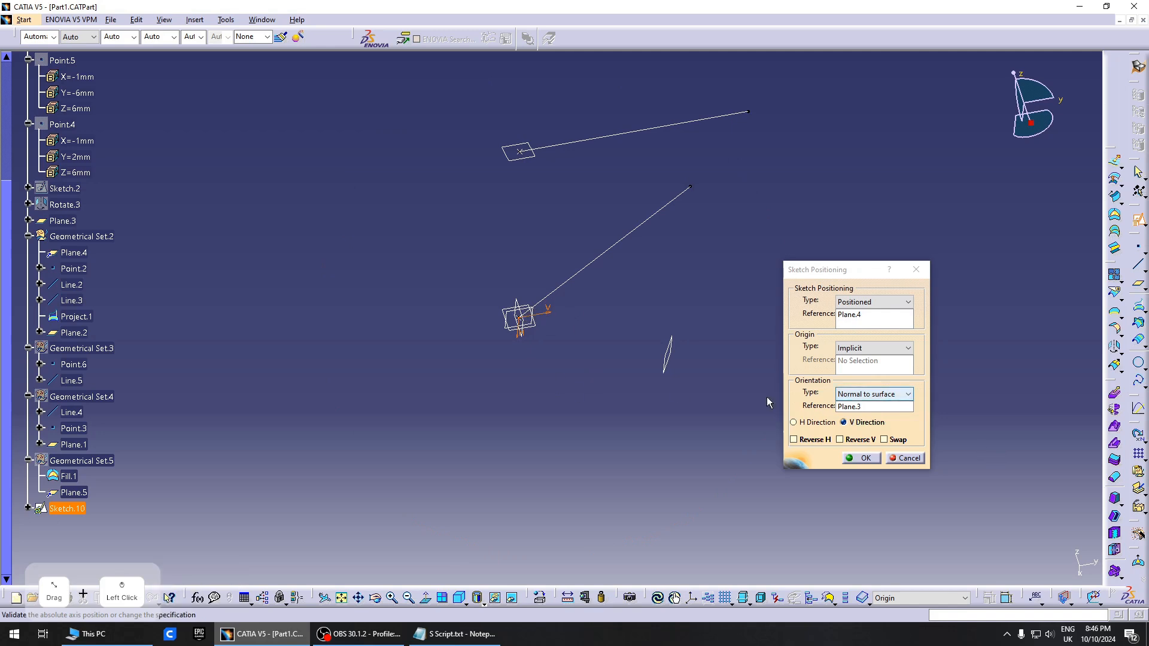
mouse_move(658, 398)
middle_down()
mouse_move(520, 389)
mouse_move(576, 416)
mouse_move(584, 383)
middle_up()
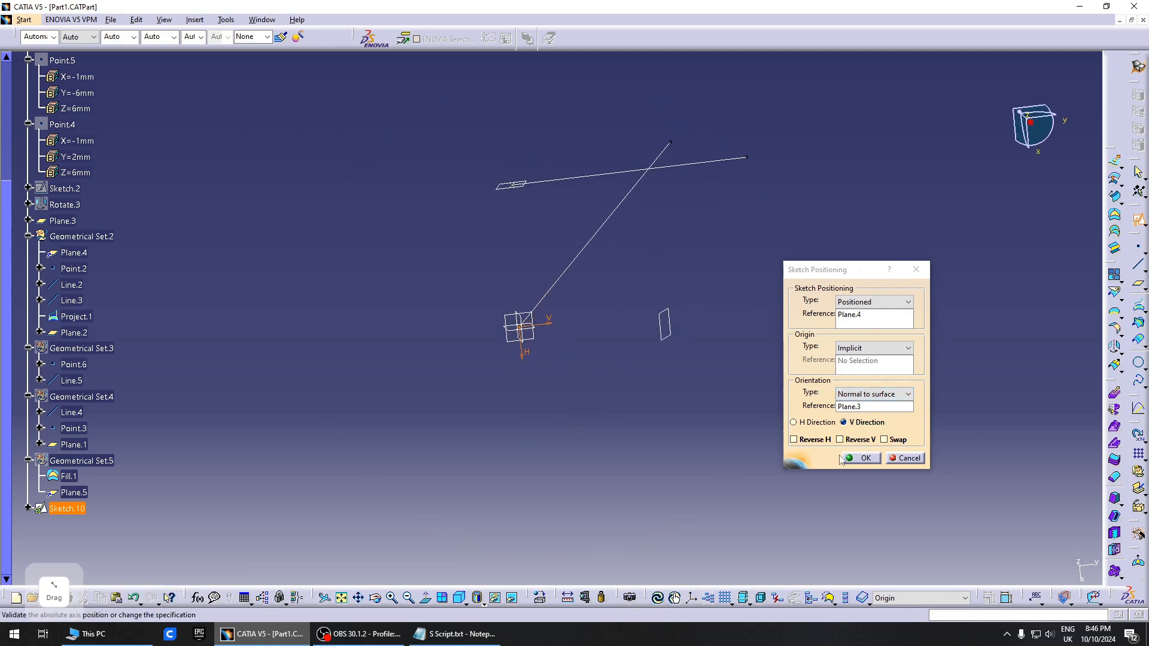
Switch the orientation reference between H Direction and V Direction, ending on H Direction
click(796, 423)
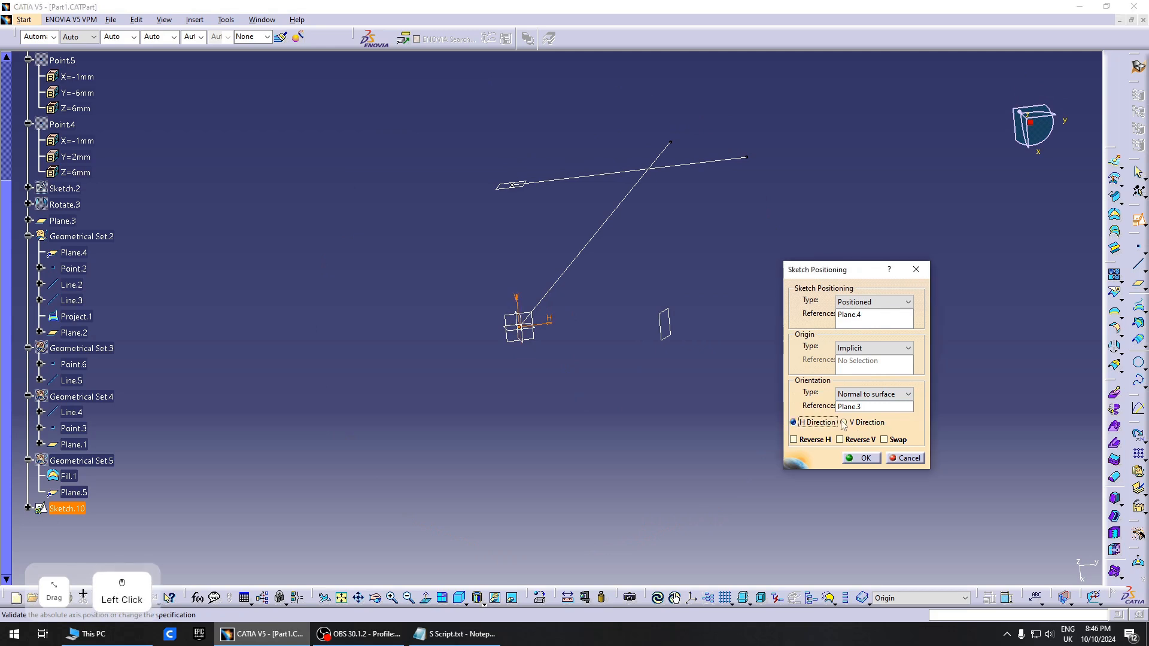
click(807, 424)
click(804, 426)
click(804, 426)
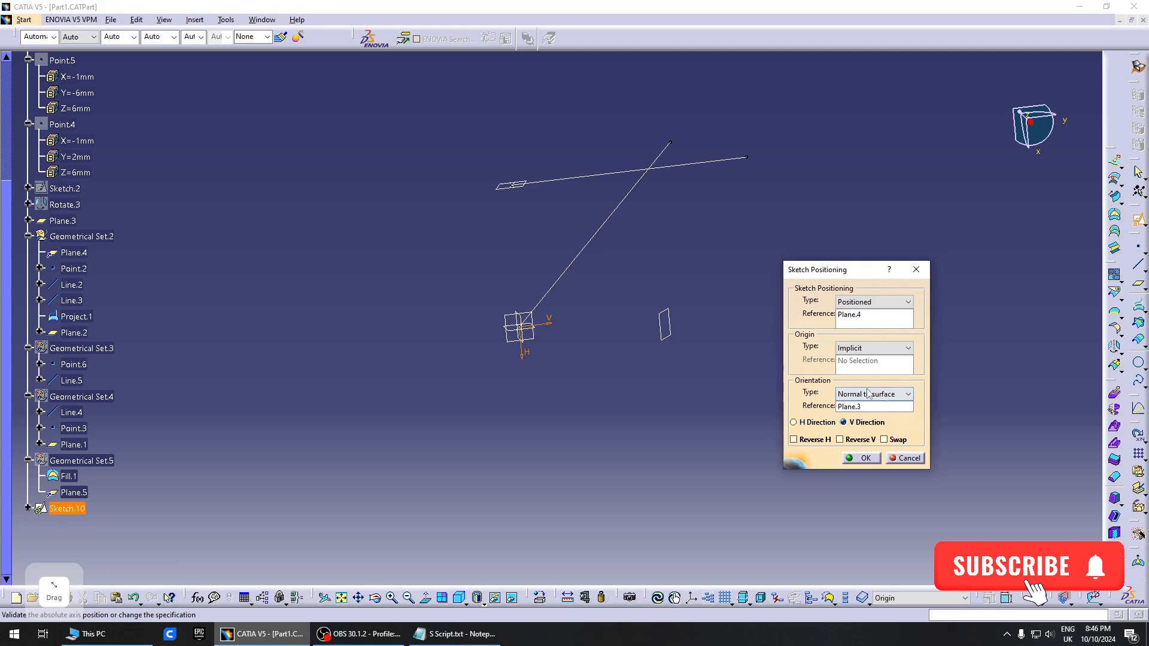
click(869, 423)
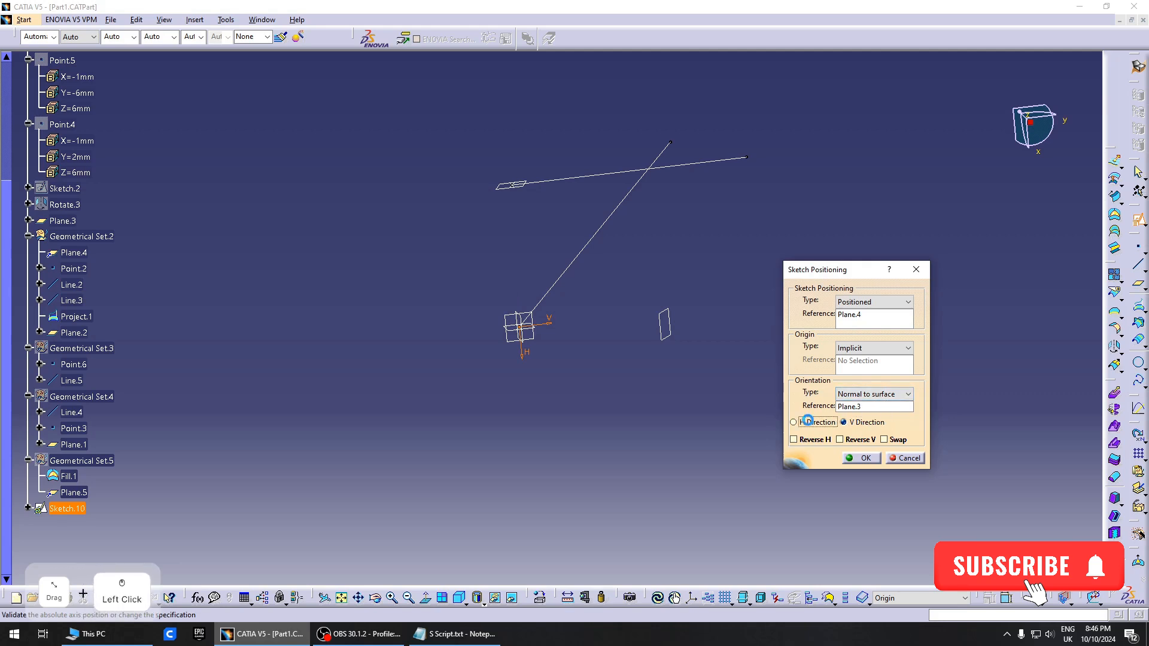
click(817, 423)
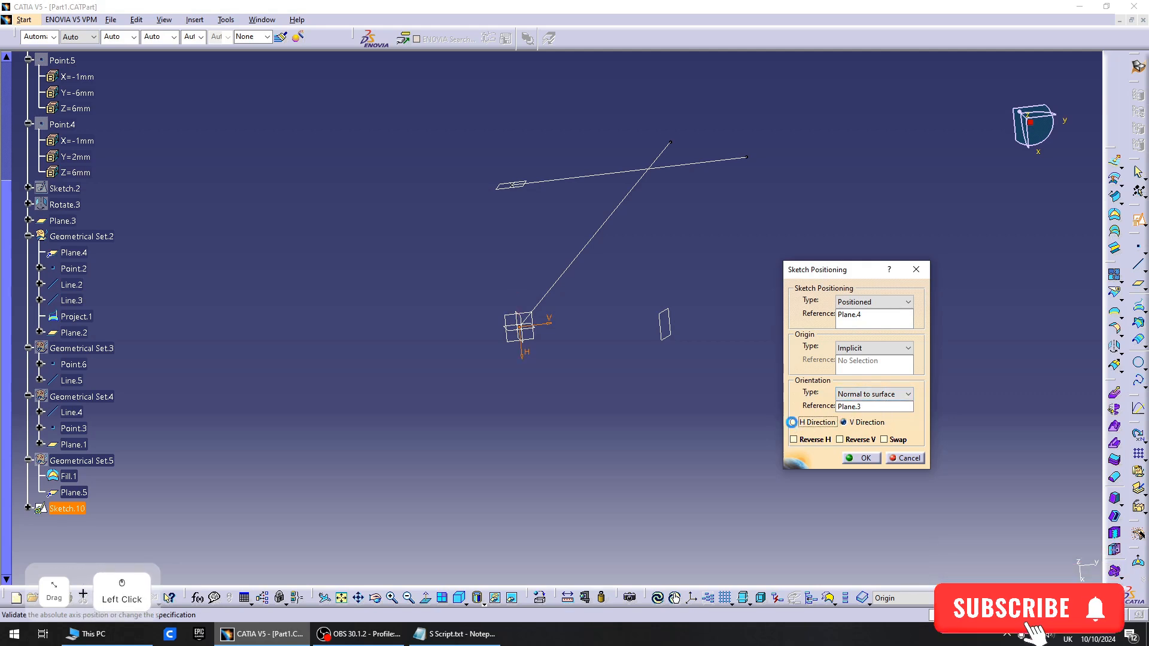
click(792, 423)
click(830, 424)
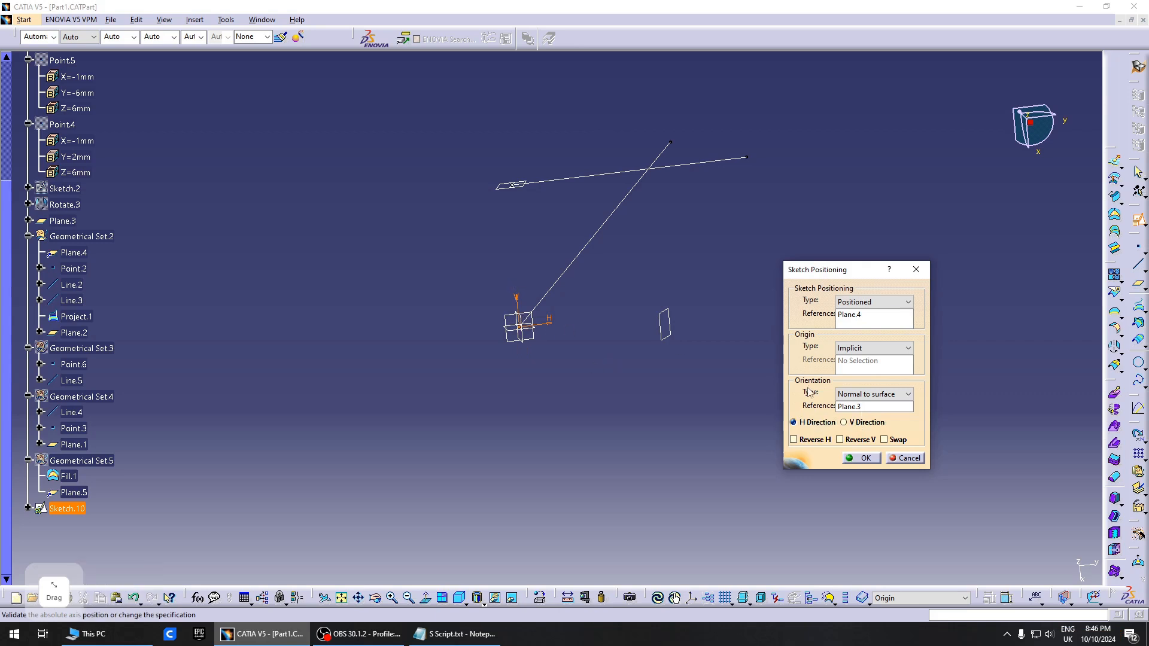
Toggle the Reverse H and Swap options on and off, and cancel the sketch positioning
click(816, 444)
click(822, 443)
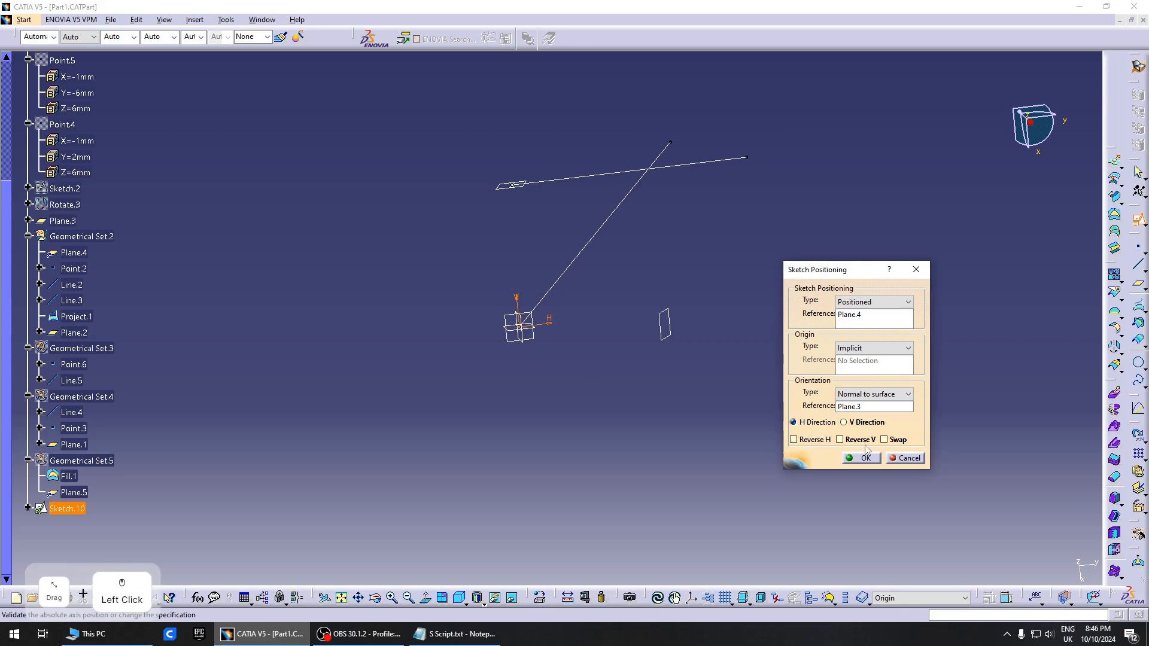
click(819, 443)
click(819, 442)
click(885, 440)
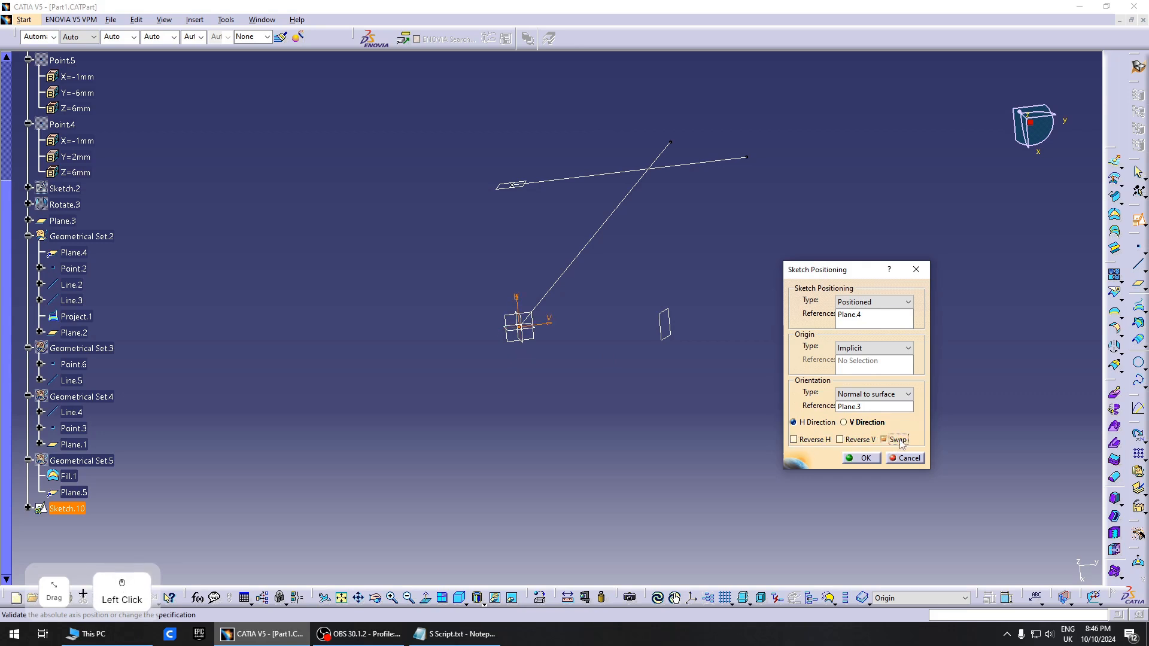
click(899, 439)
click(901, 440)
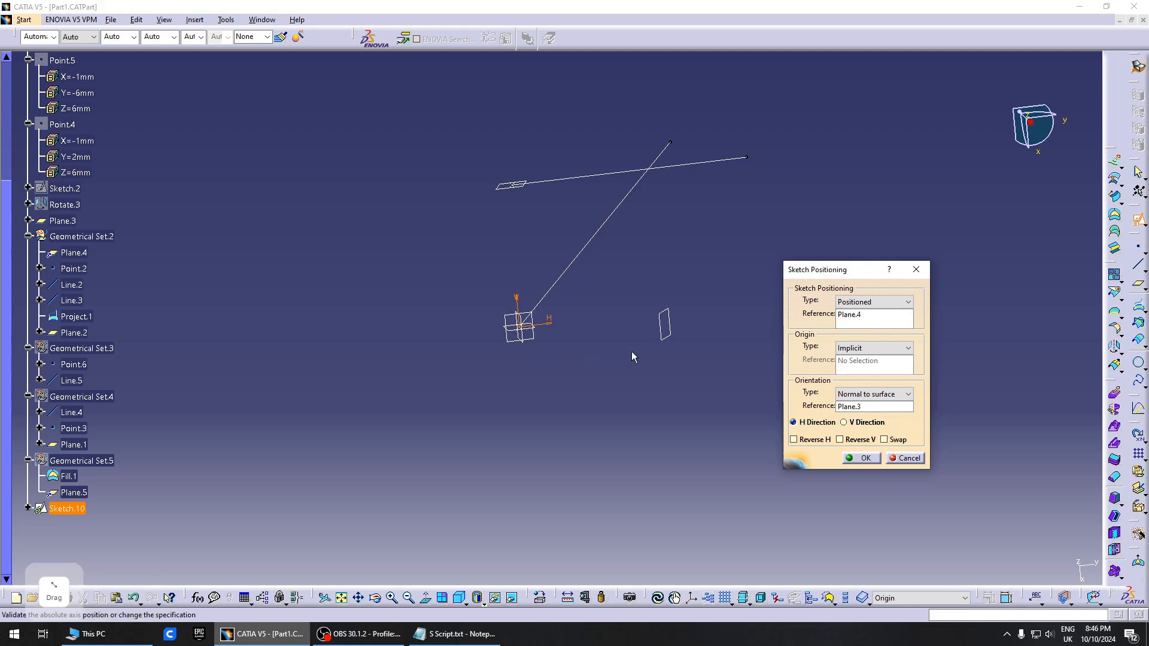
key(Escape)
Define Geometrical Set.2 as the in-work object
mouse_move(641, 357)
middle_down()
mouse_move(595, 400)
mouse_move(621, 336)
mouse_move(602, 424)
middle_up()
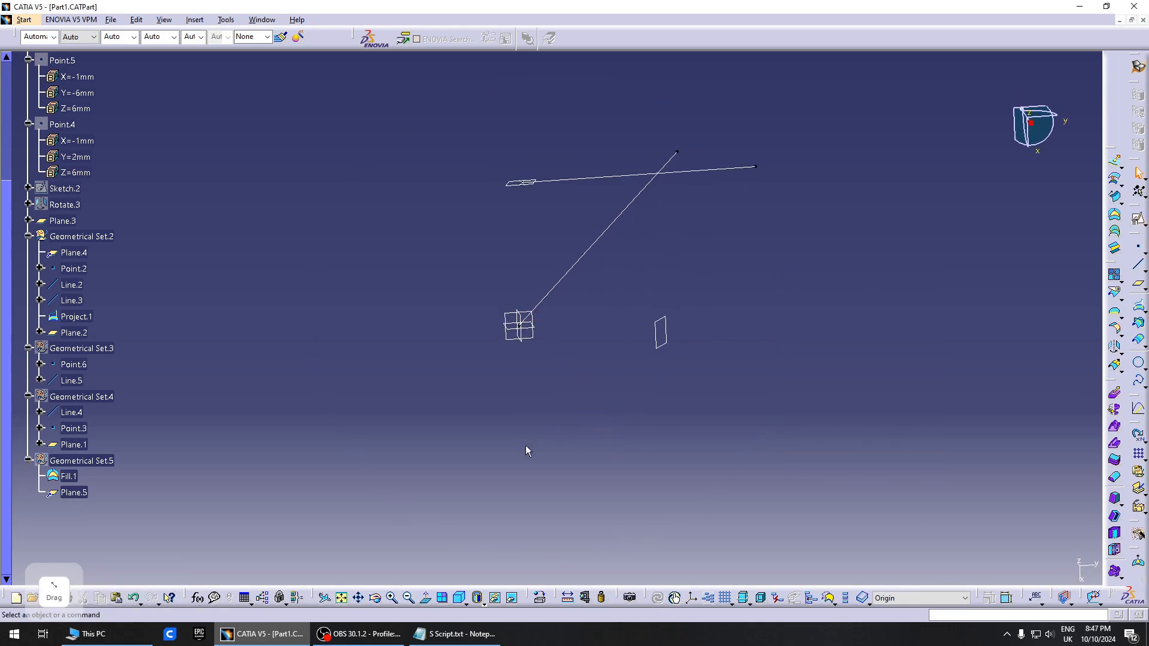
scroll(183, 358, up, 1)
click(105, 291)
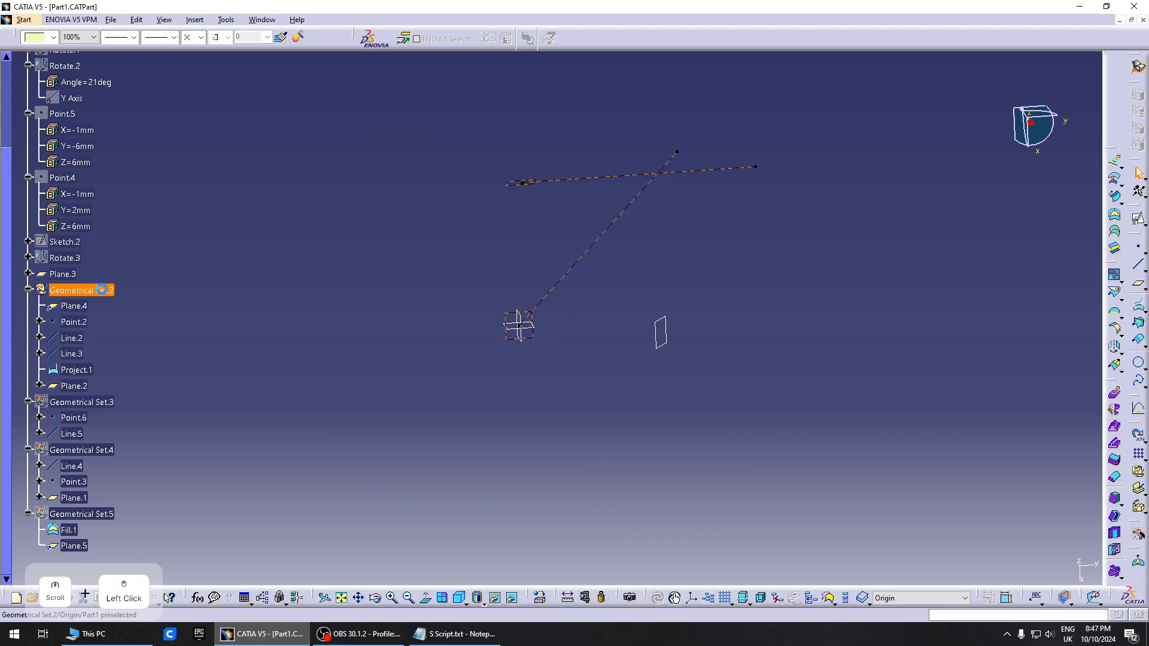
right_click(103, 291)
click(183, 375)
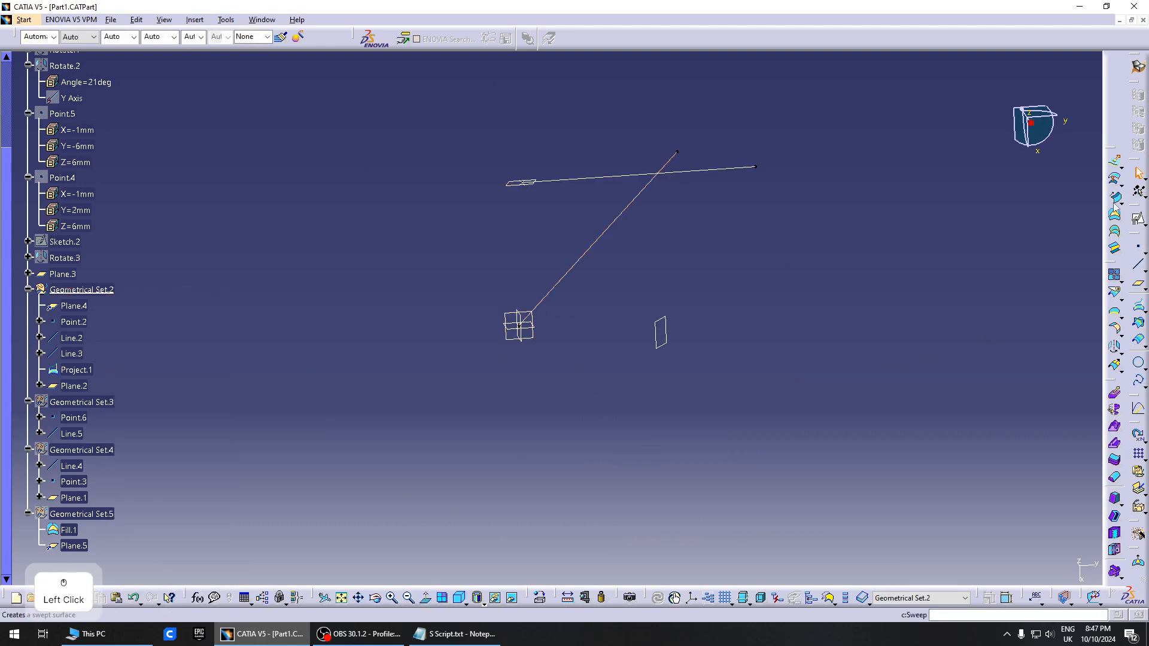
Start a positioned sketch on Plane.4 with its origin set to Projection point using Point.2
click(1139, 219)
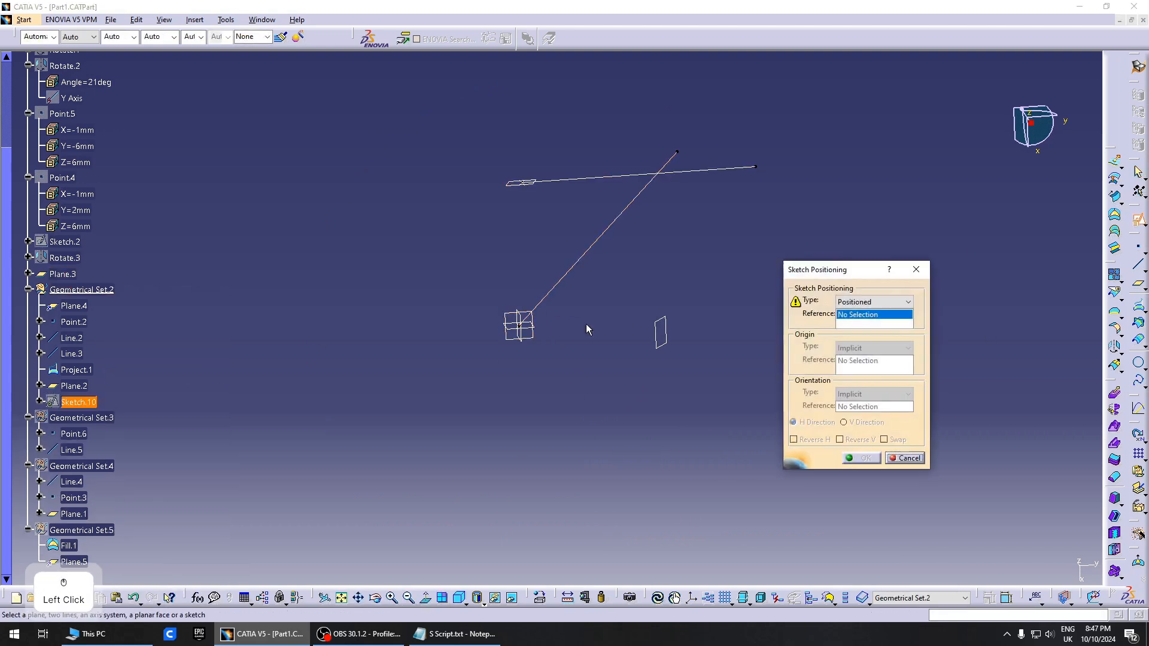
click(540, 323)
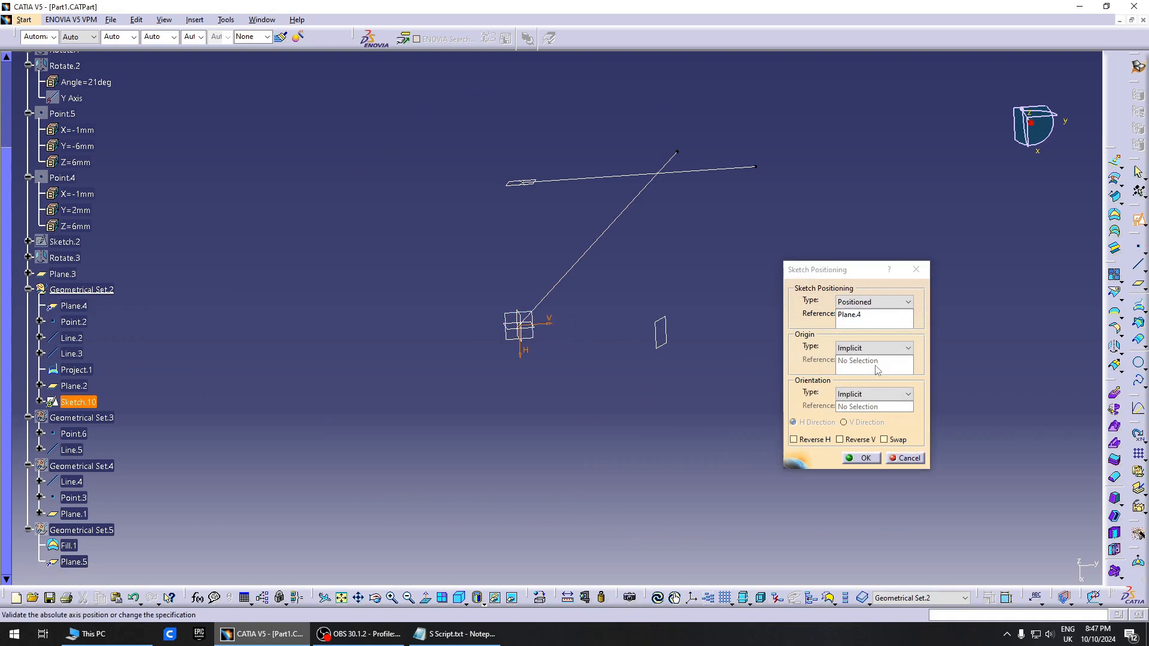
mouse_move(534, 321)
middle_down()
mouse_move(580, 329)
mouse_move(594, 351)
middle_up()
click(885, 348)
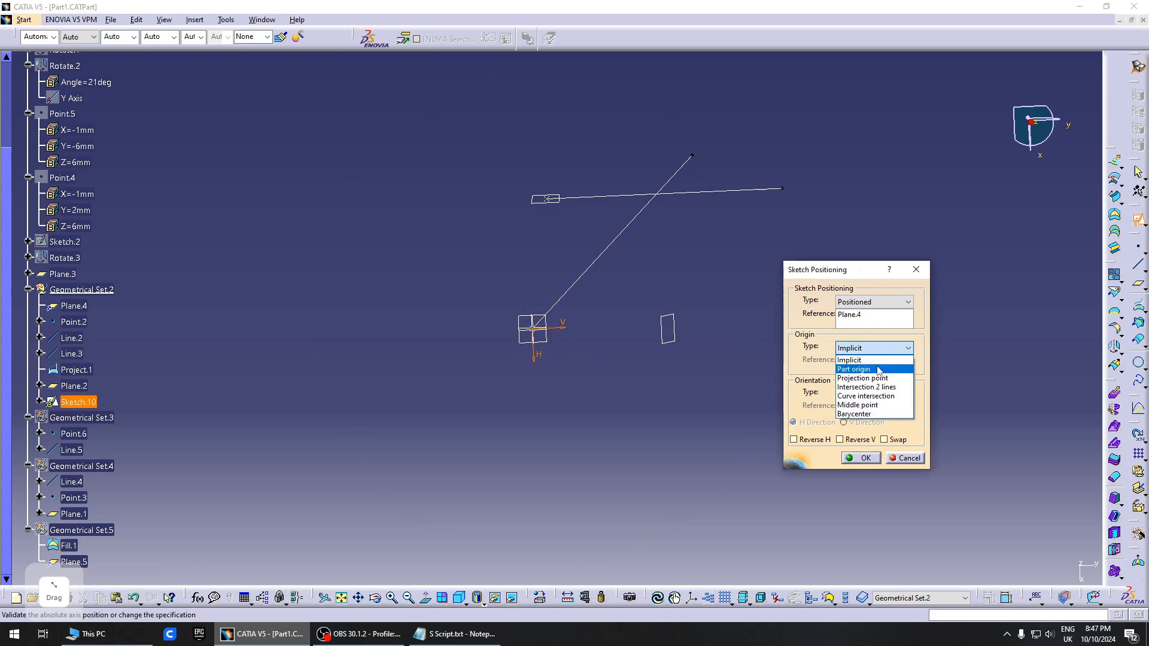
click(878, 369)
click(877, 349)
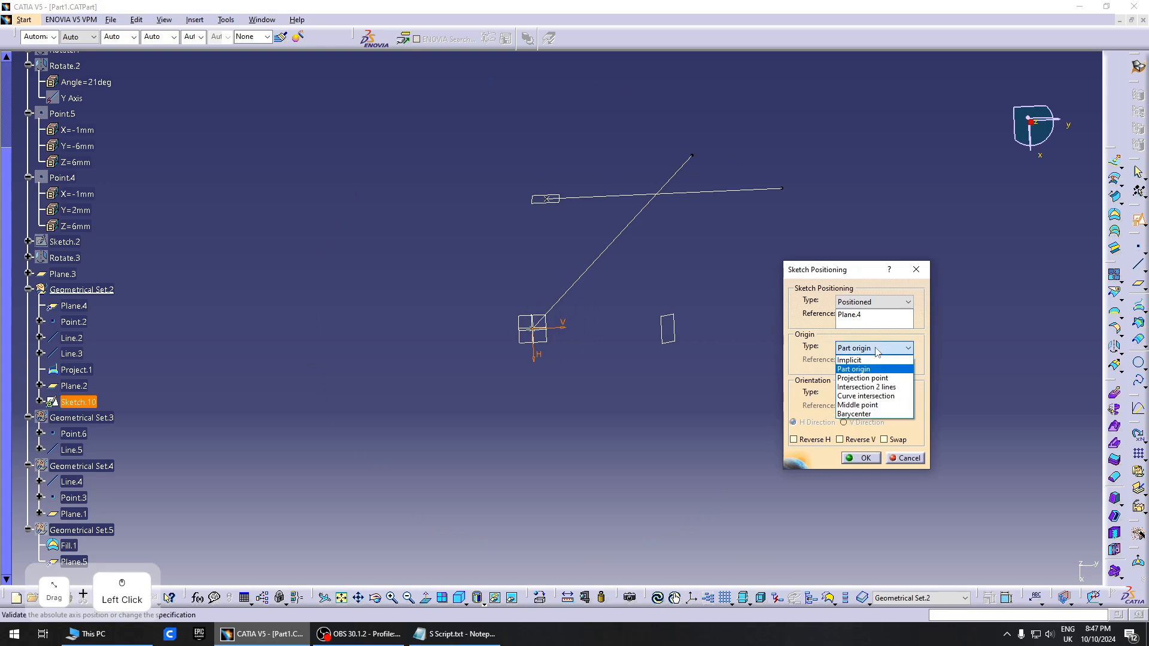
click(876, 379)
click(538, 331)
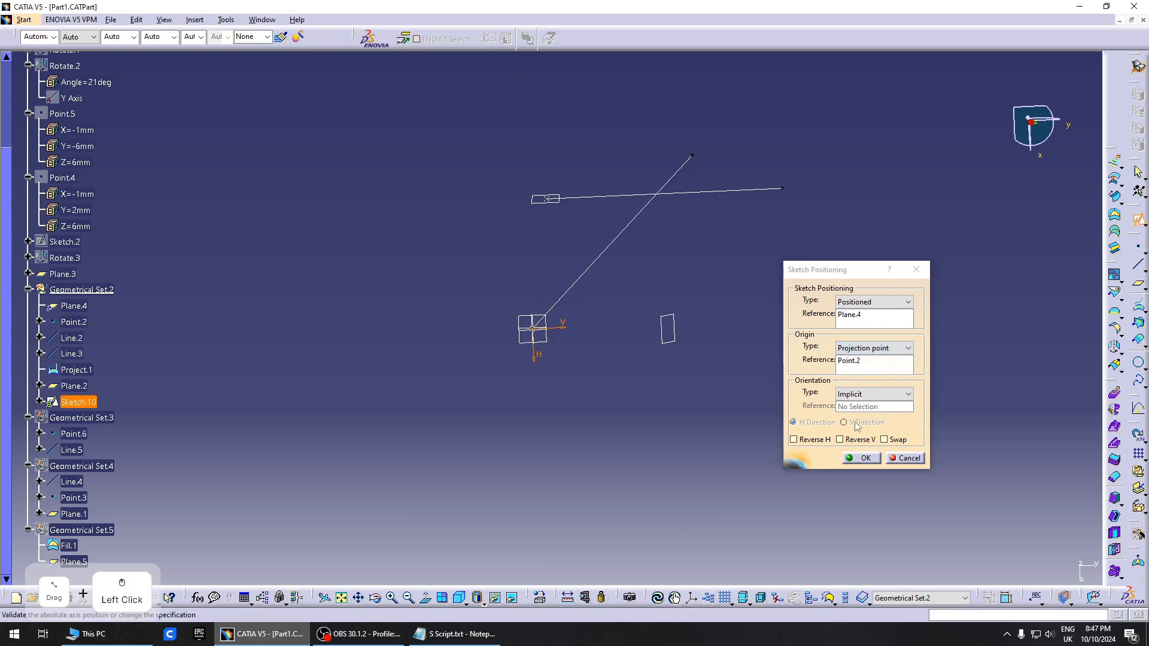
Set the sketch orientation to Parallel to line using Line.2 as the H direction, and enter the sketch
click(880, 395)
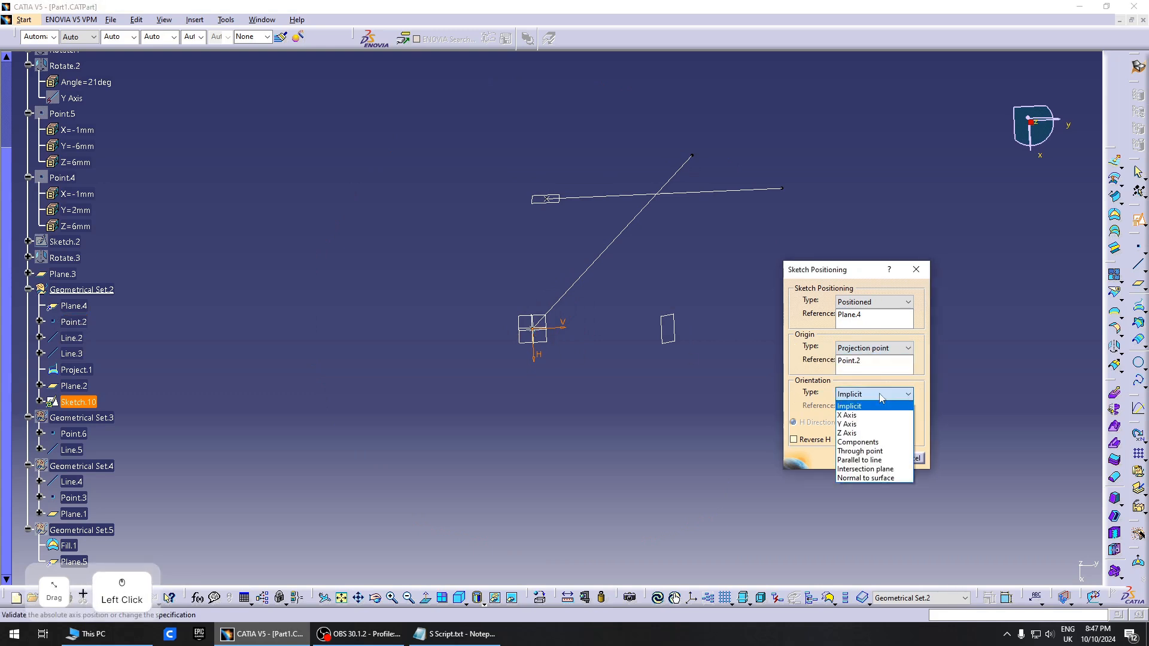
click(881, 397)
click(877, 394)
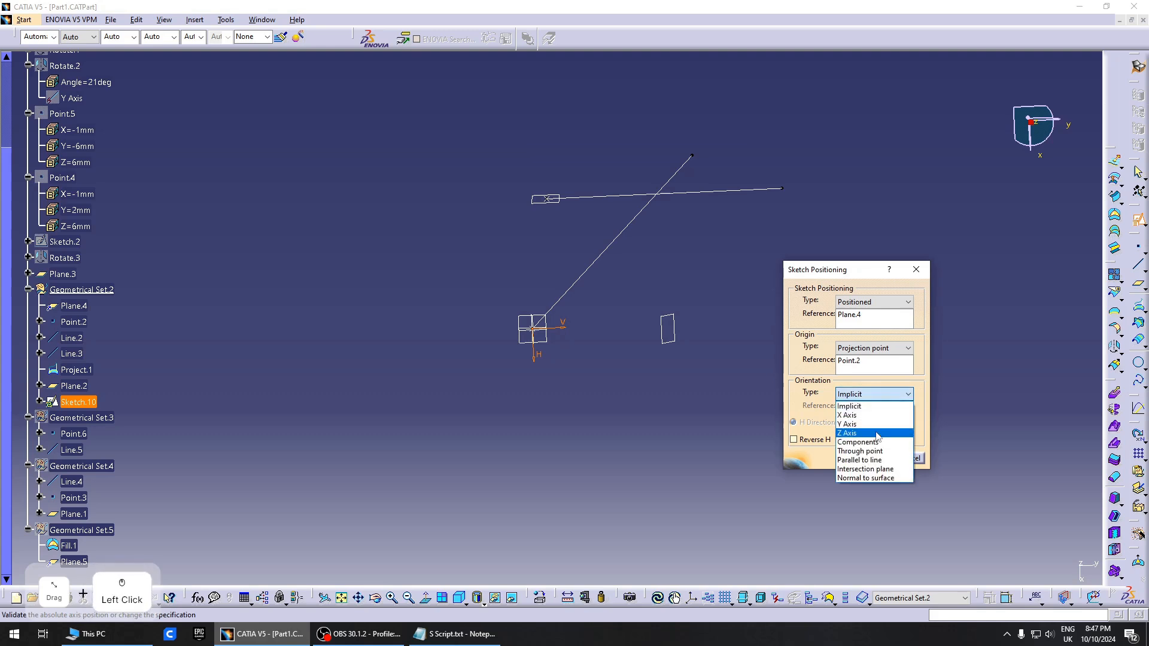
click(868, 458)
click(608, 262)
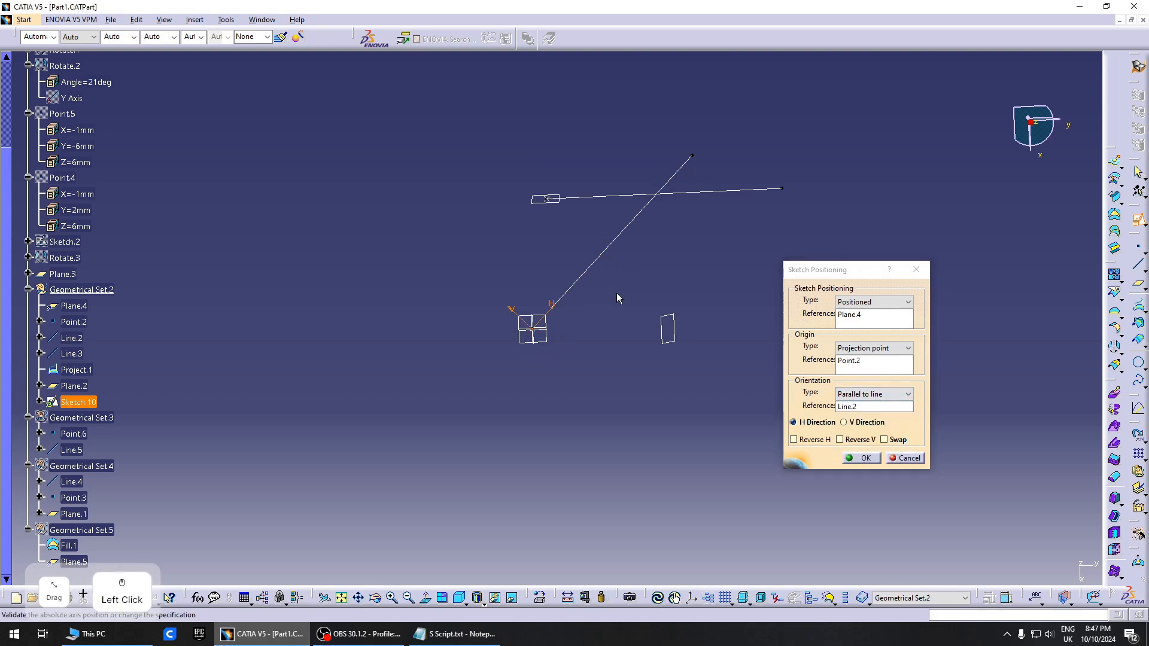
middle_drag(551, 461, 556, 390)
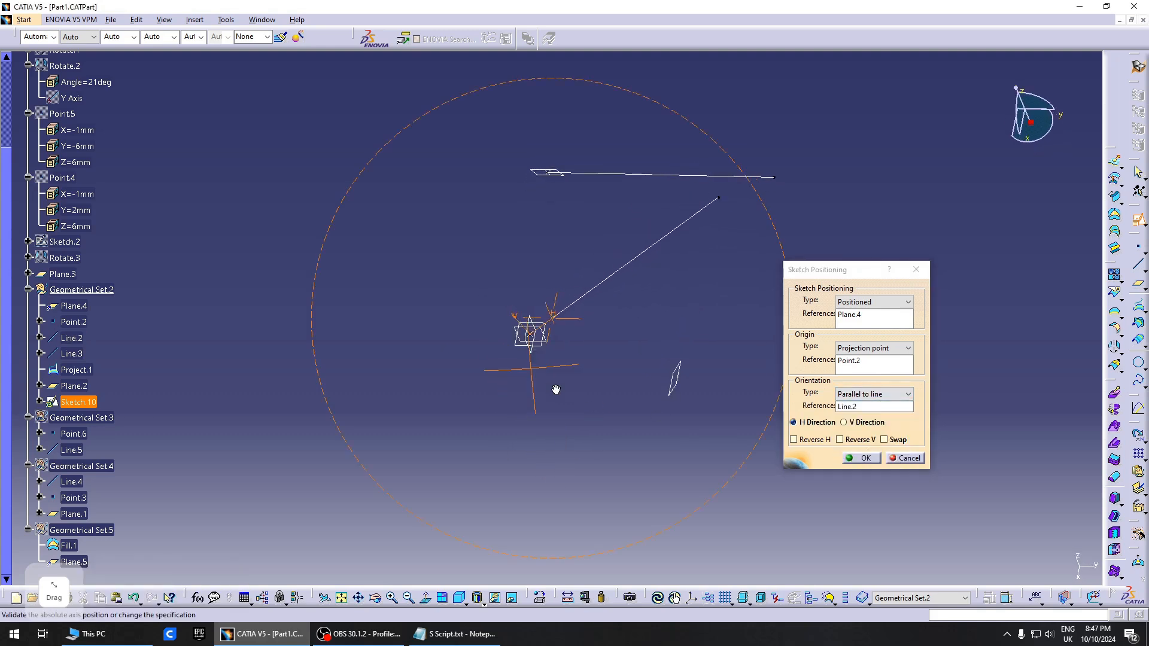
click(862, 458)
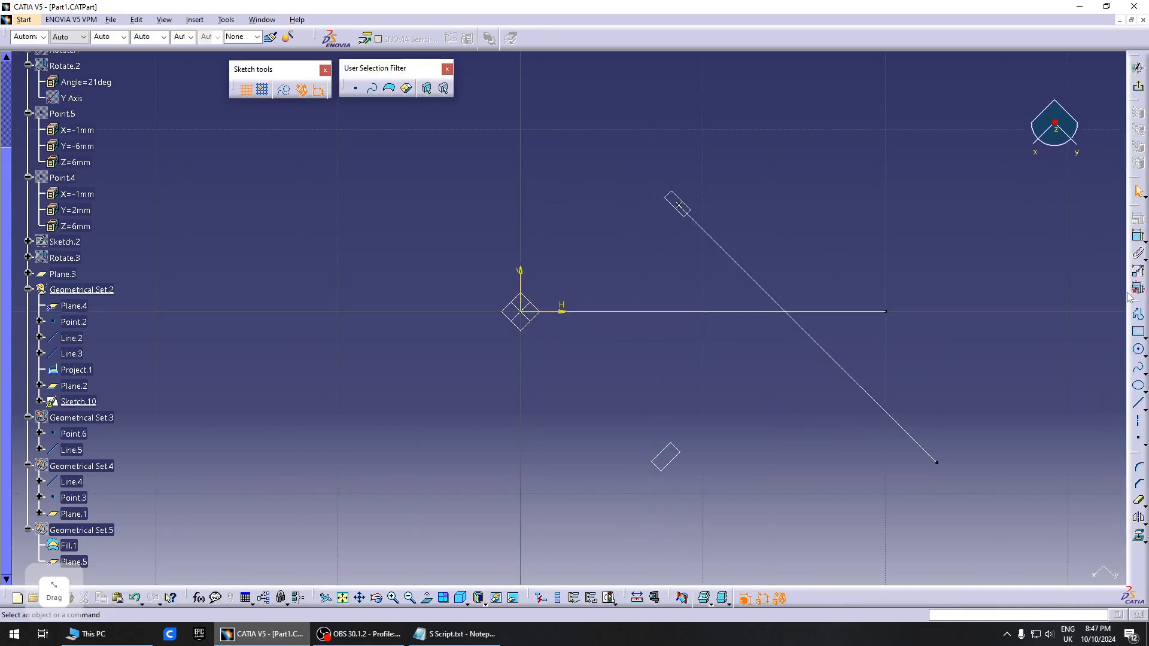
Draw an S-shaped spline from the sketch origin through two intermediate points, ending at about H 4.33 mm, V 4.62 mm
click(1139, 369)
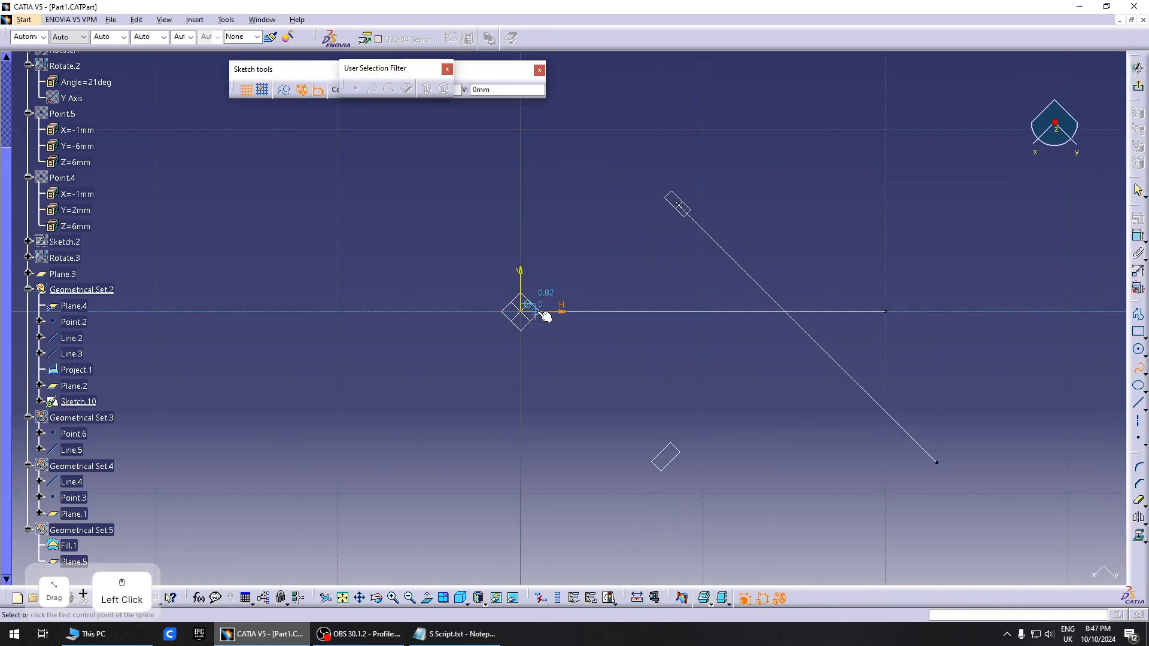
click(522, 311)
click(574, 281)
click(562, 241)
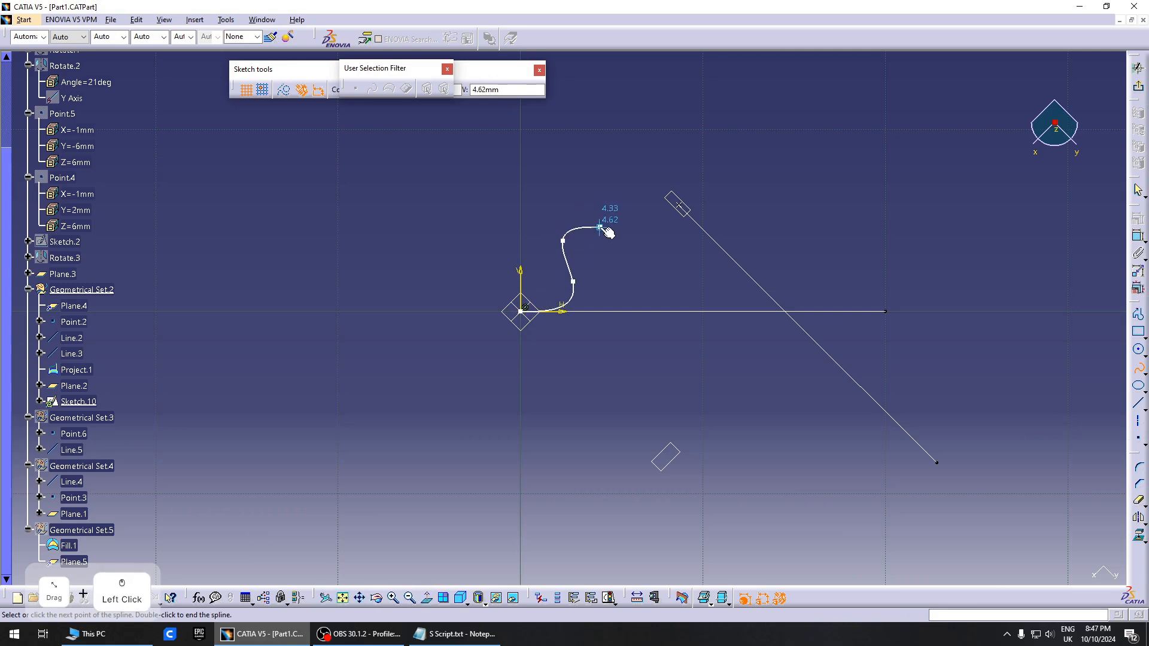
key(Return)
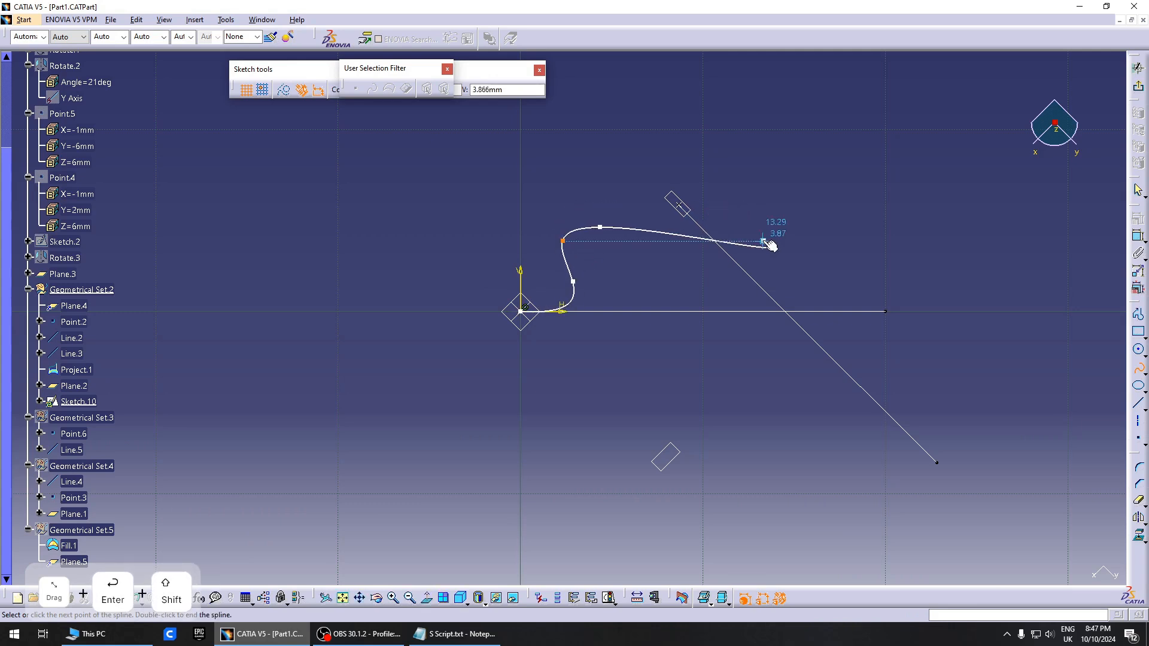
key(Escape)
Draw a small circle centred on the spline's free end, and exit the sketch
click(1139, 350)
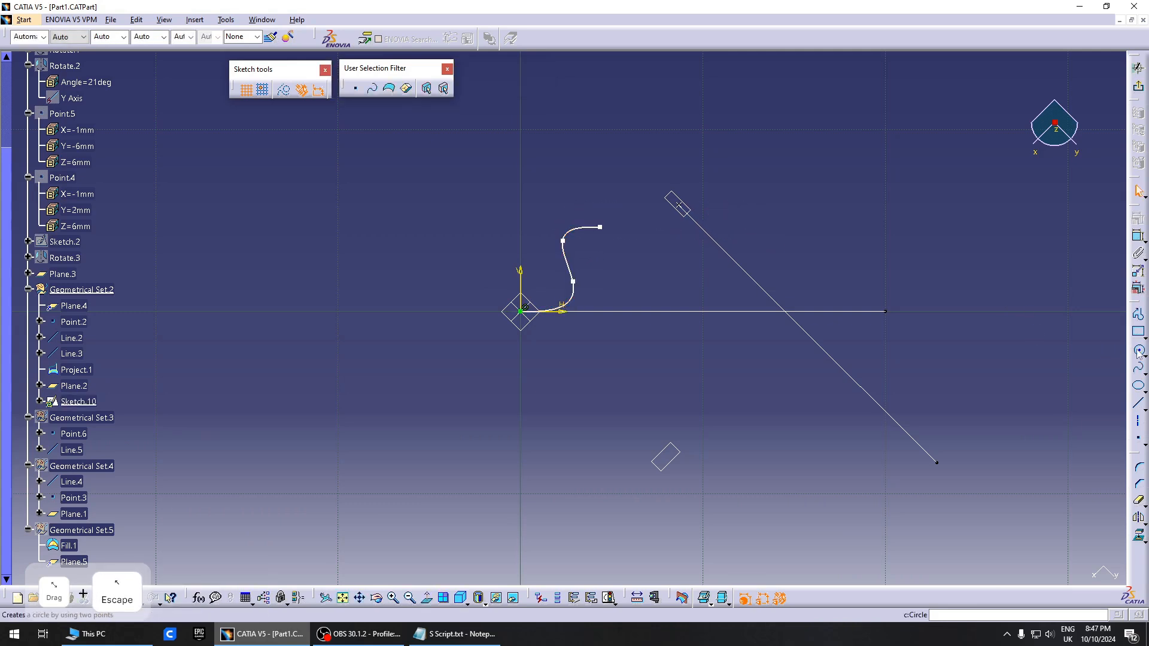
click(600, 227)
click(614, 227)
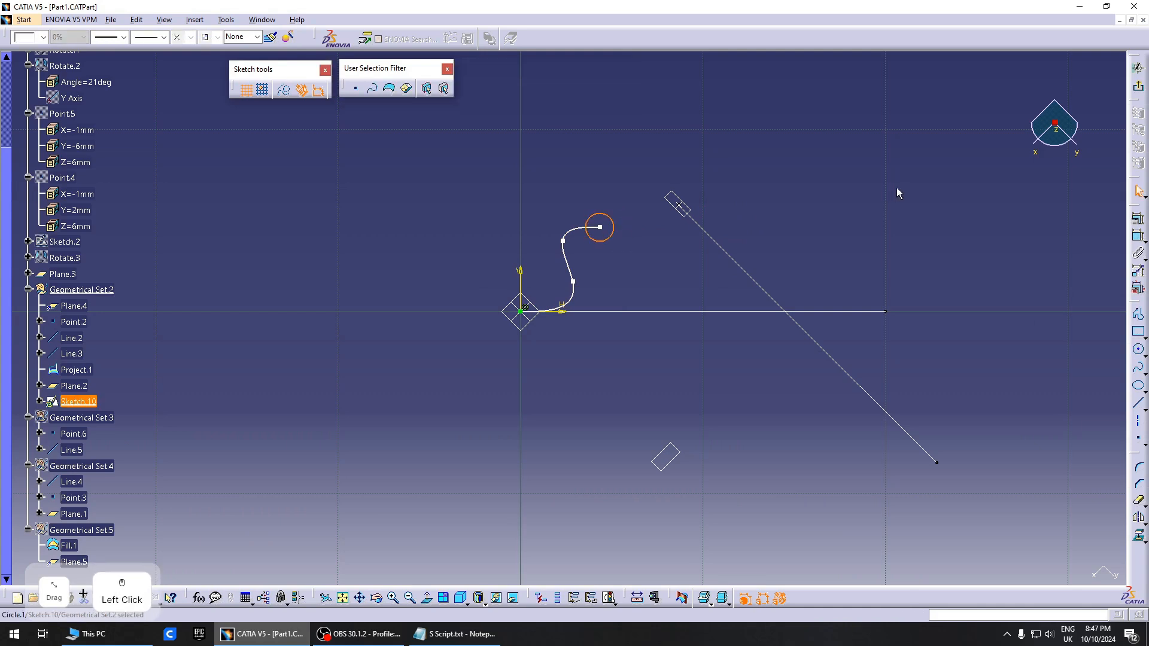
key(Escape)
click(566, 365)
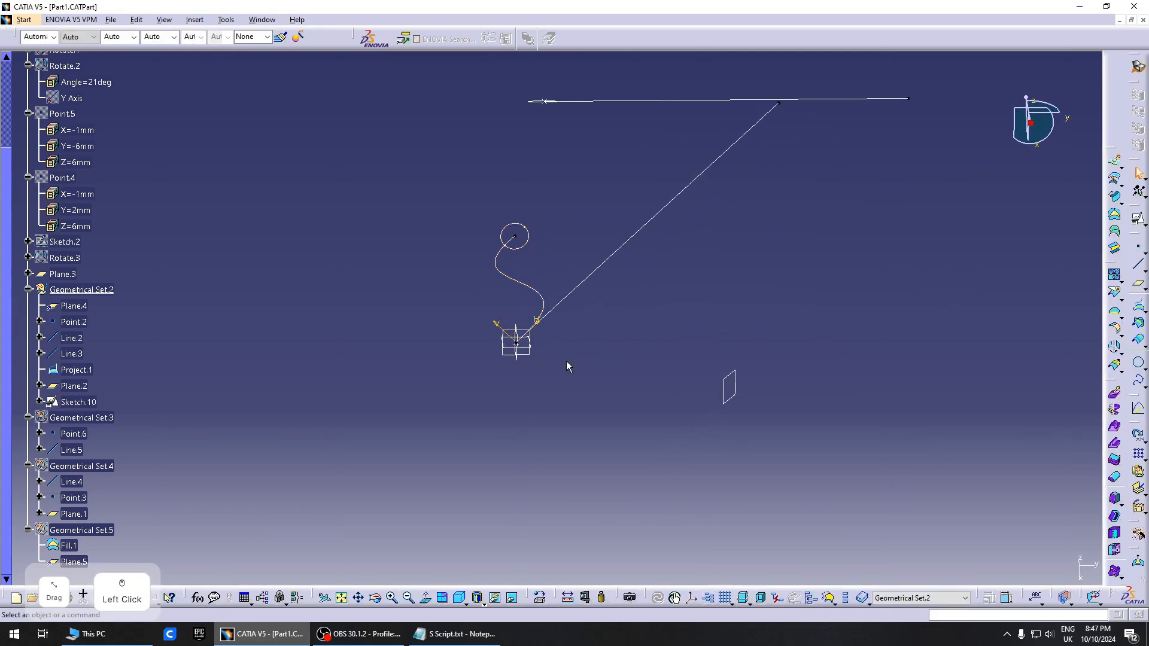
Change the support of Sketch.10 to Plane.2
mouse_move(567, 363)
middle_down()
mouse_move(626, 328)
mouse_move(778, 336)
mouse_move(585, 321)
mouse_move(520, 334)
mouse_move(556, 379)
mouse_move(521, 401)
mouse_move(595, 414)
middle_up()
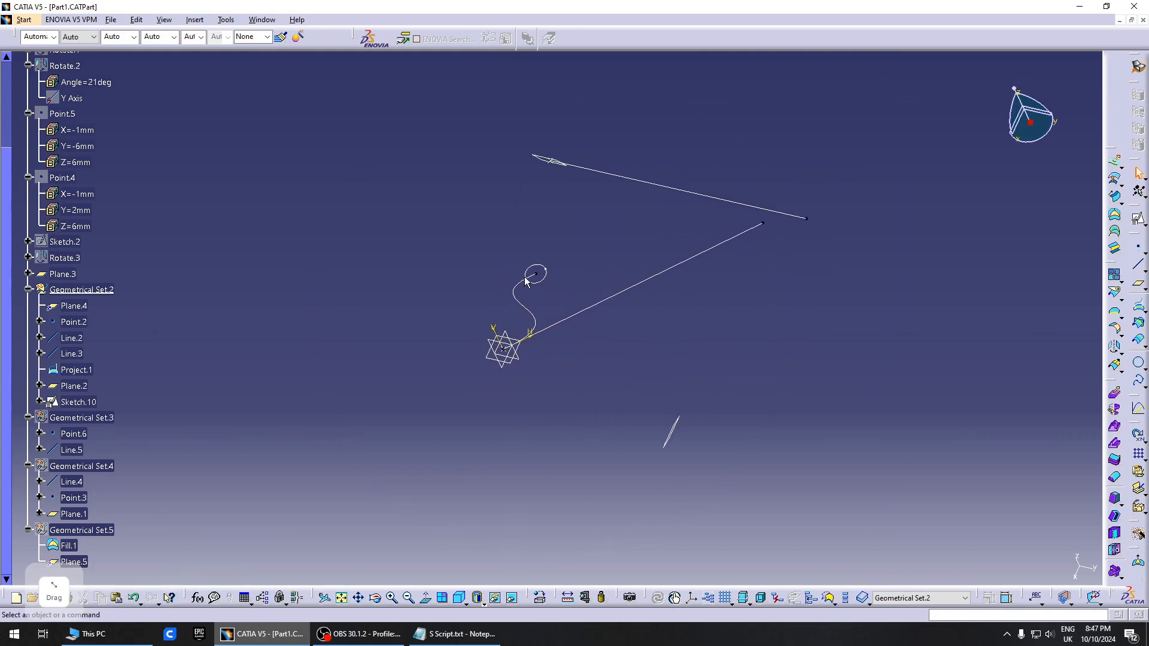
mouse_move(567, 345)
middle_down()
mouse_move(601, 357)
mouse_move(513, 352)
mouse_move(527, 359)
mouse_move(551, 329)
mouse_move(653, 339)
middle_up()
middle_drag(509, 389, 443, 398)
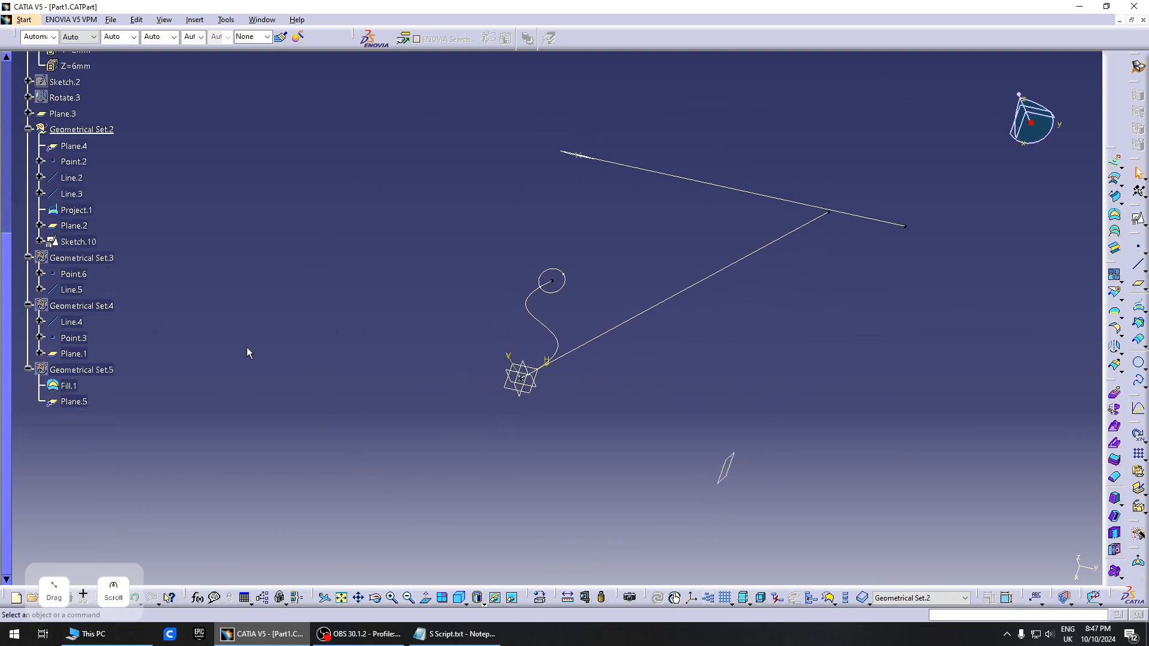
scroll(236, 362, down, 3)
click(89, 349)
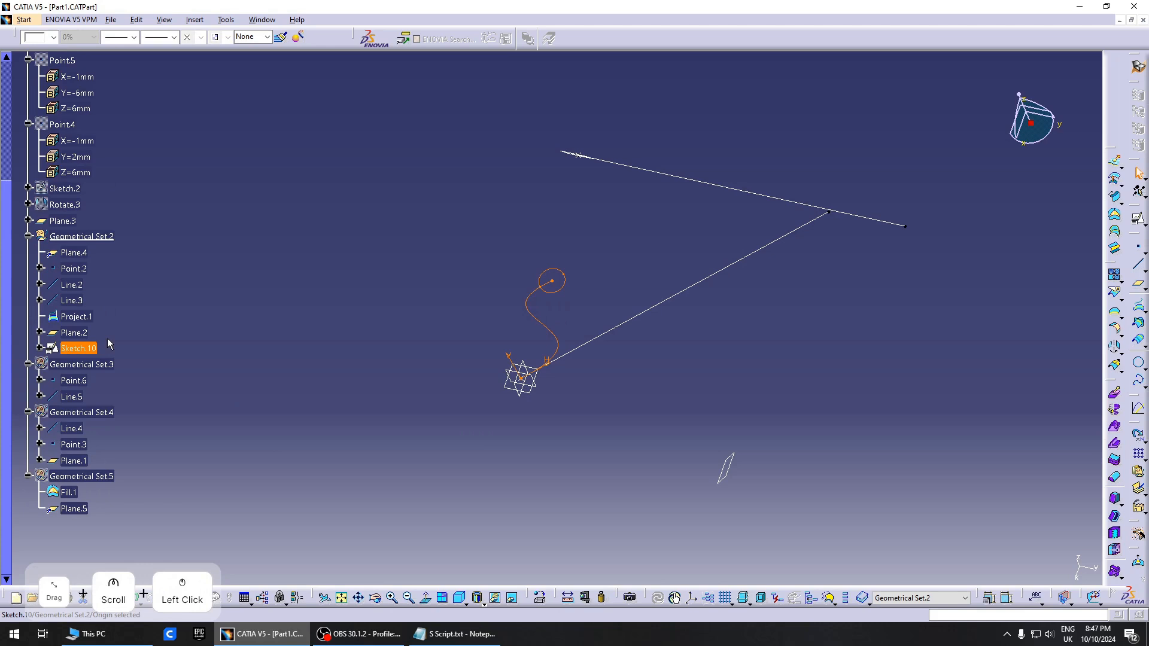
right_click(87, 349)
mouse_move(137, 584)
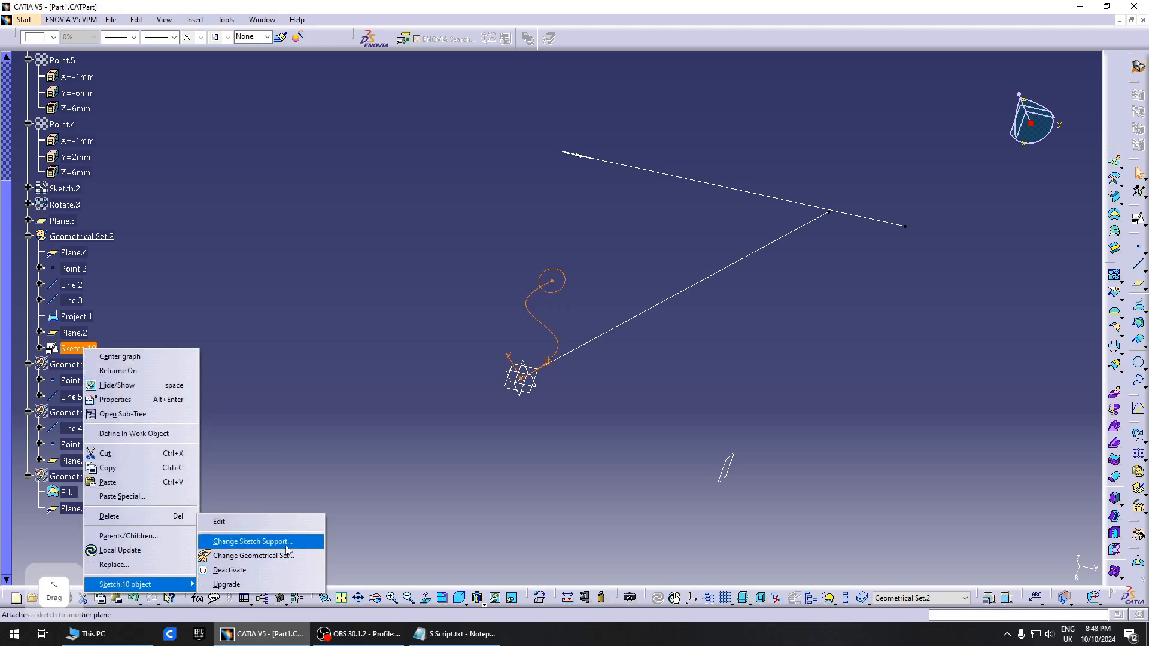
click(260, 541)
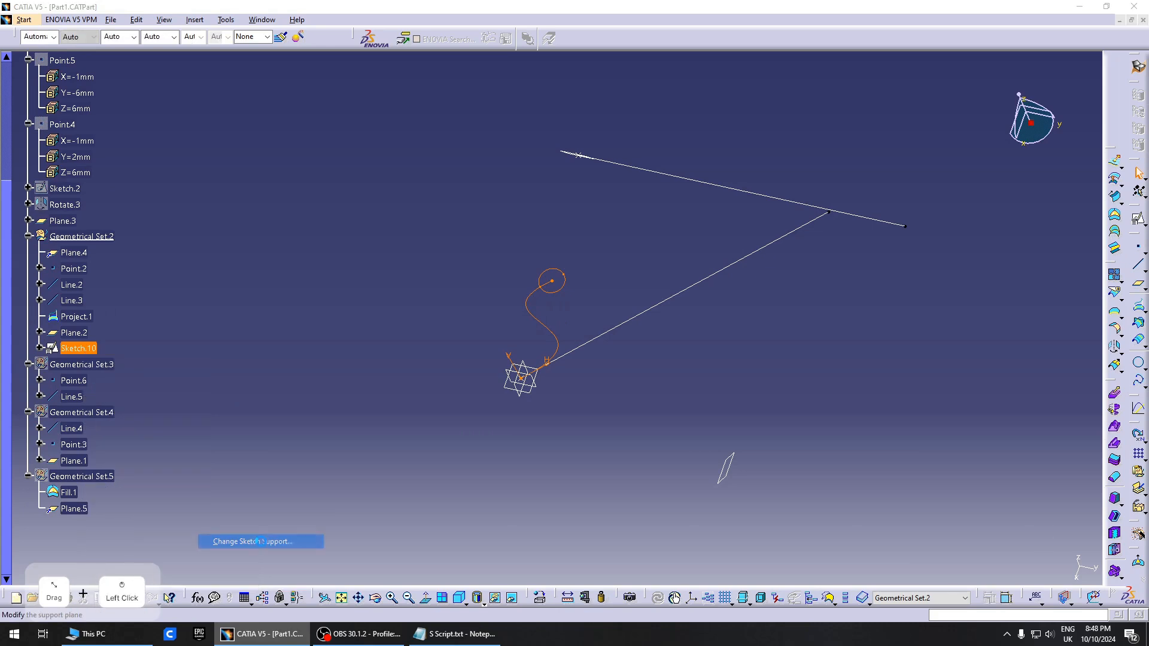
middle_drag(547, 416, 545, 268)
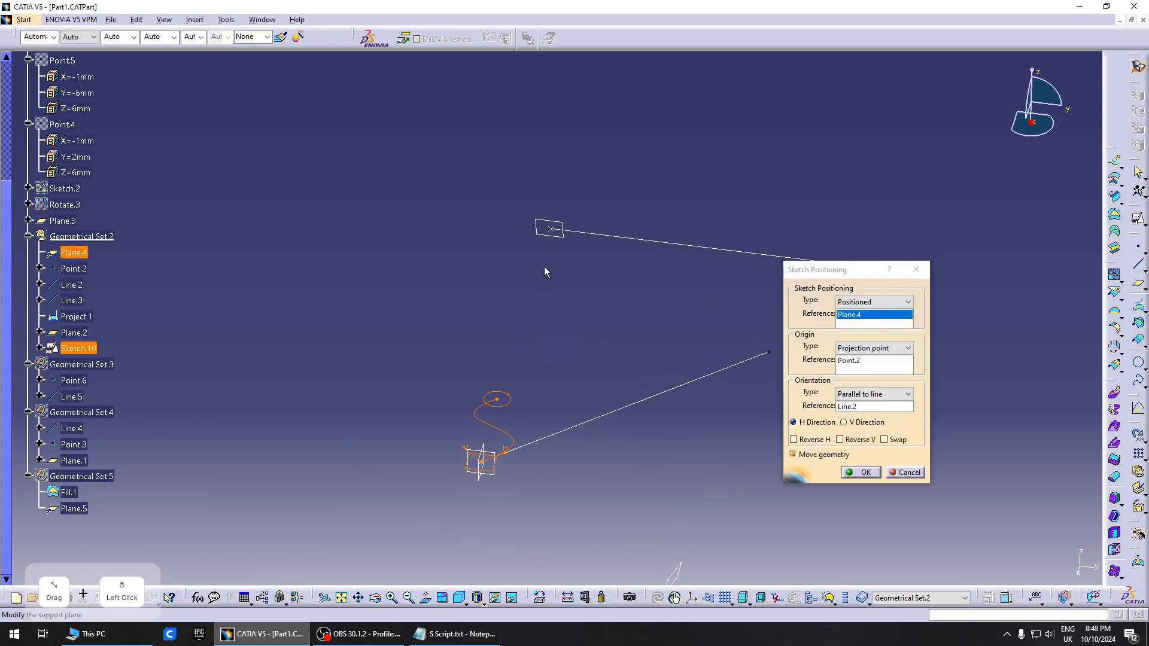
click(567, 239)
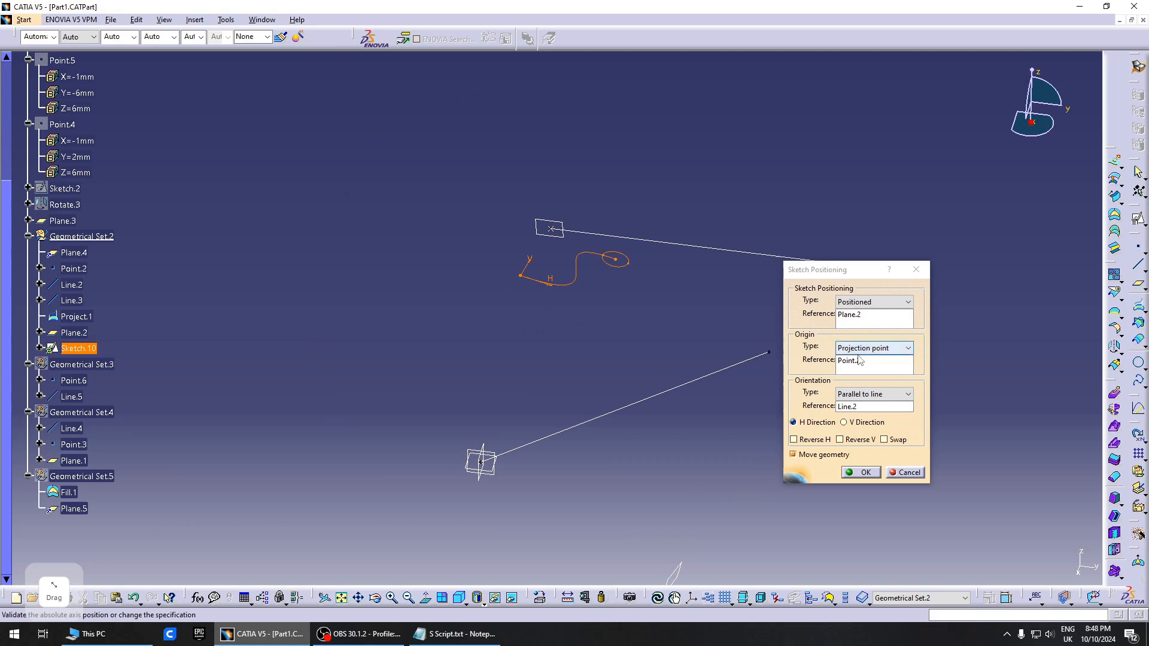
Set the sketch's origin reference to Project.1 and its orientation reference to the line starting at that point, and apply the new positioning
click(897, 366)
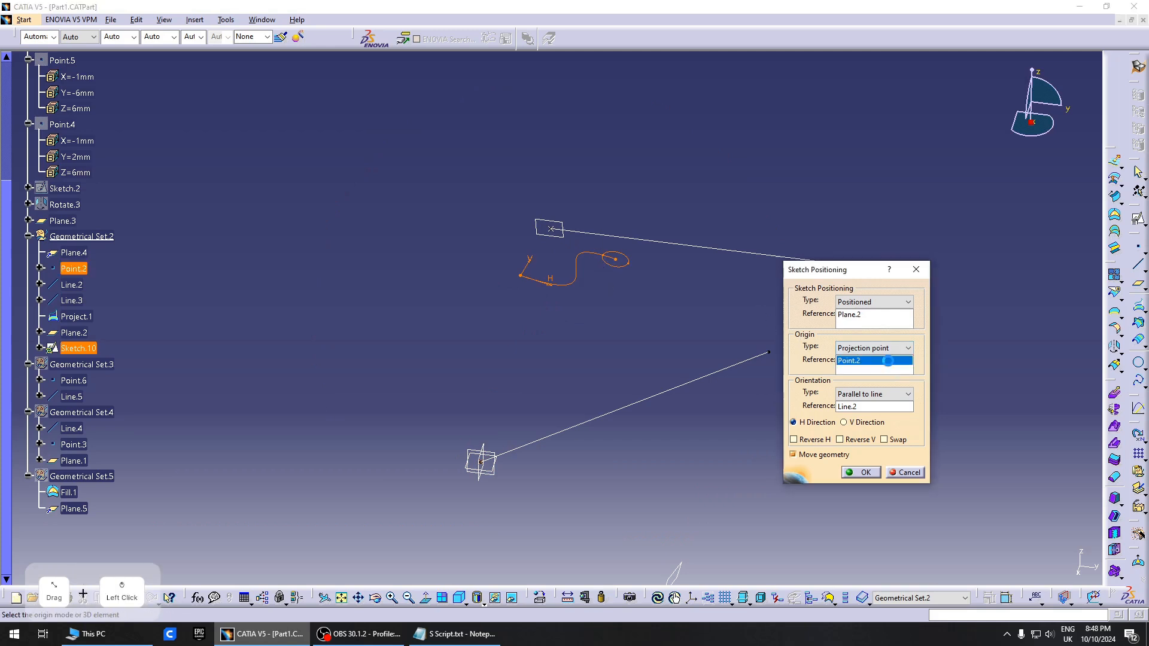
click(552, 229)
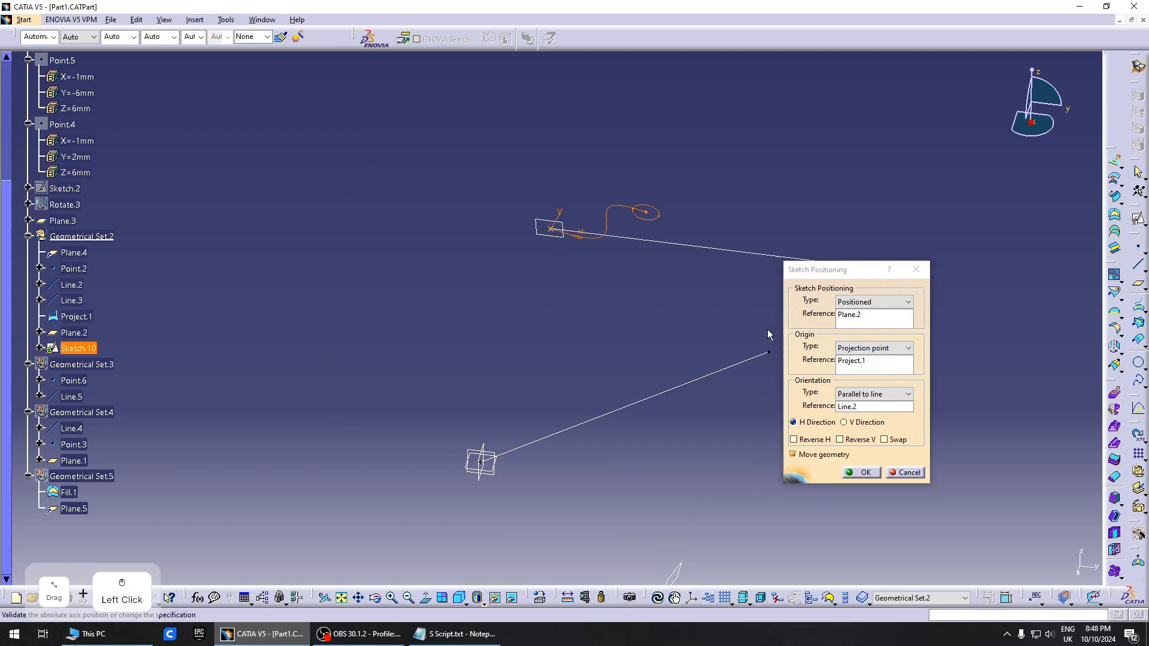
click(868, 407)
click(698, 251)
click(863, 473)
middle_drag(580, 307, 545, 303)
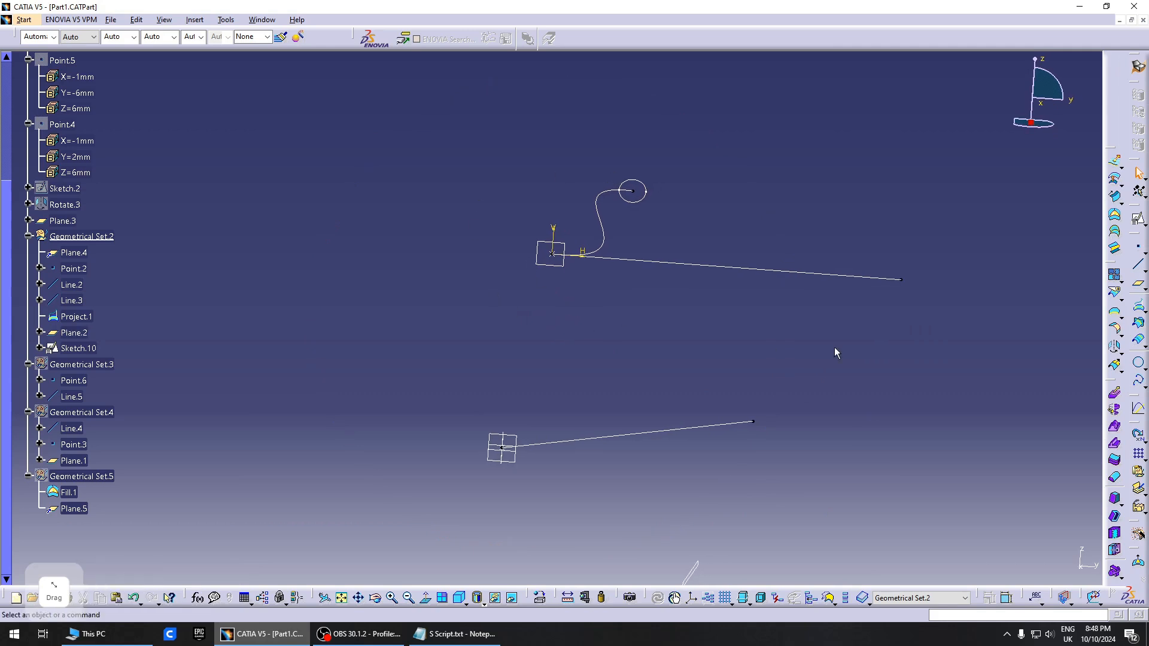
middle_drag(673, 576, 502, 226)
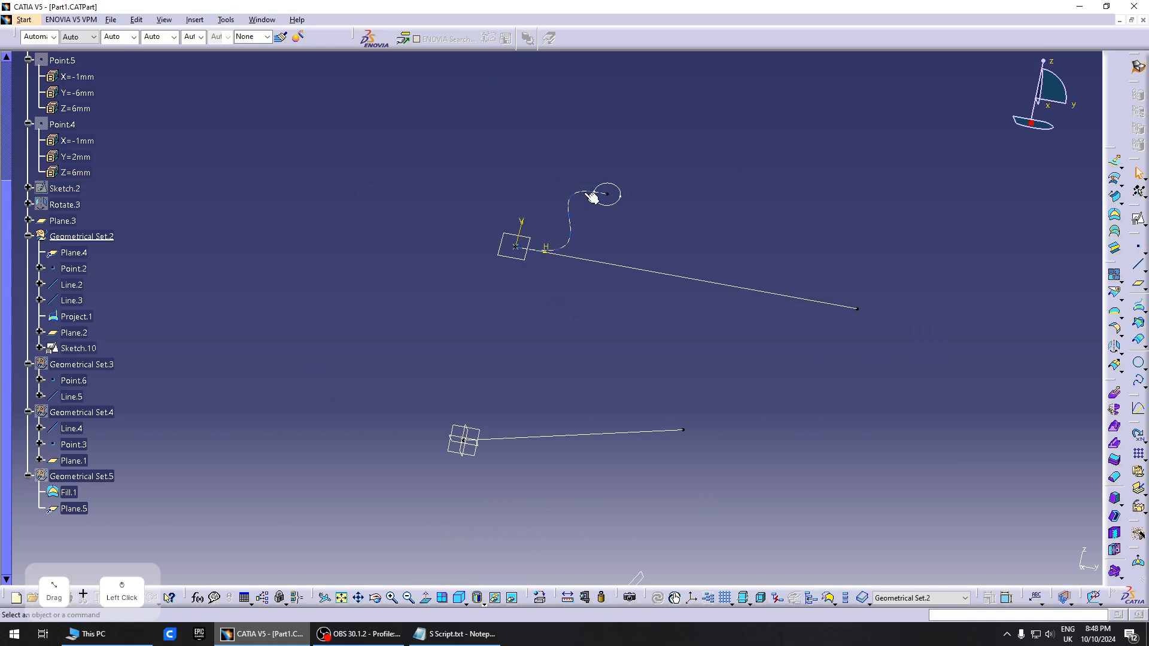
Reopen Sketch.10 and dimension the horizontal distance from the V axis to the circle's centre, placing the dimension above the circle
double_click(619, 195)
middle_drag(677, 253, 635, 300)
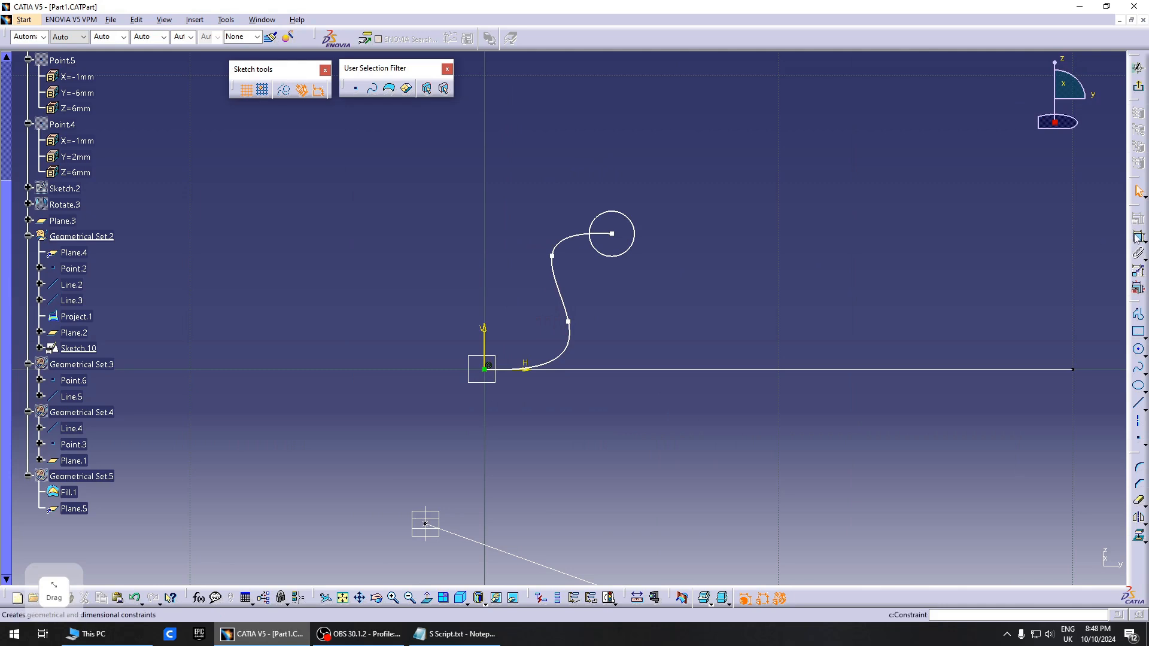
click(1139, 237)
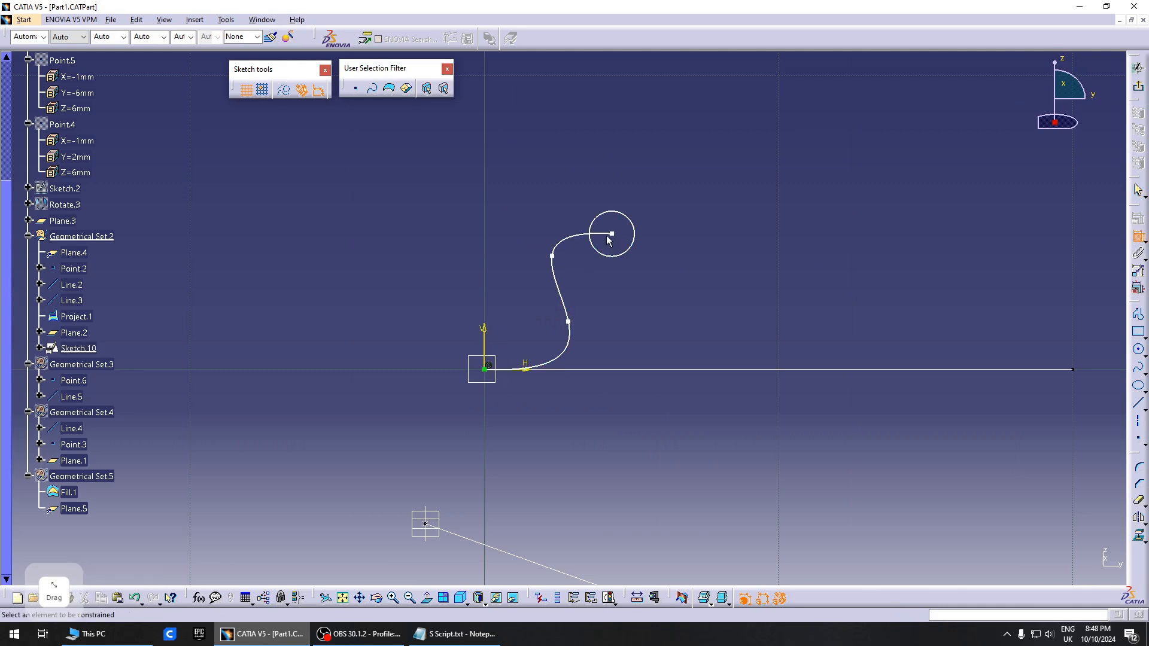
click(610, 235)
click(484, 334)
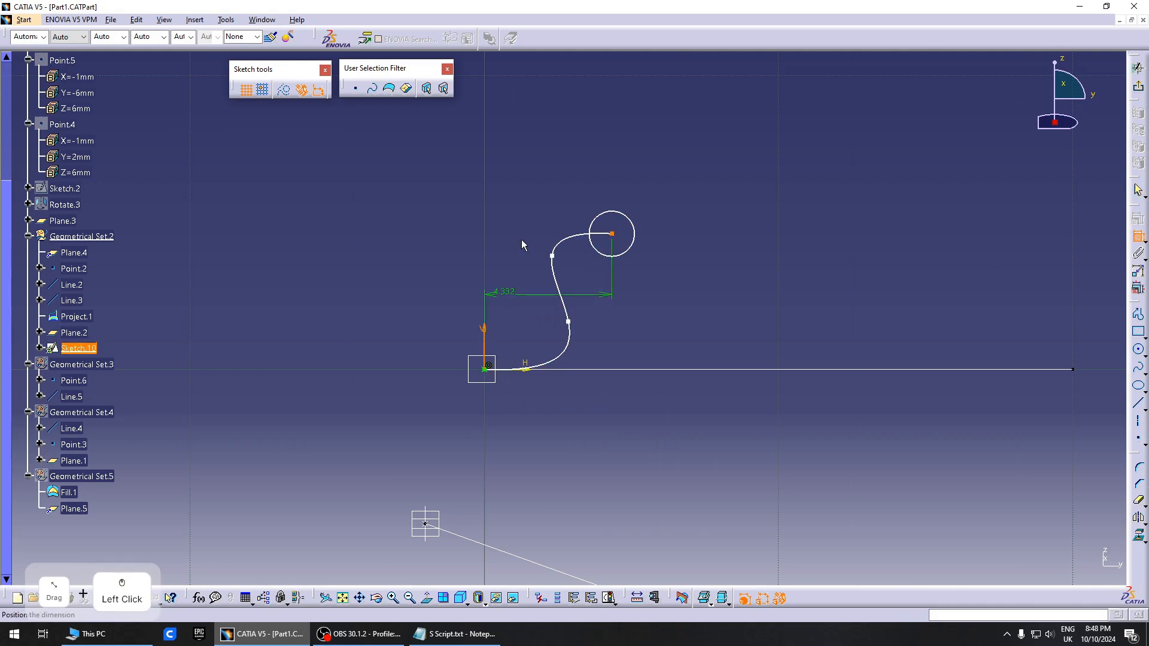
click(607, 200)
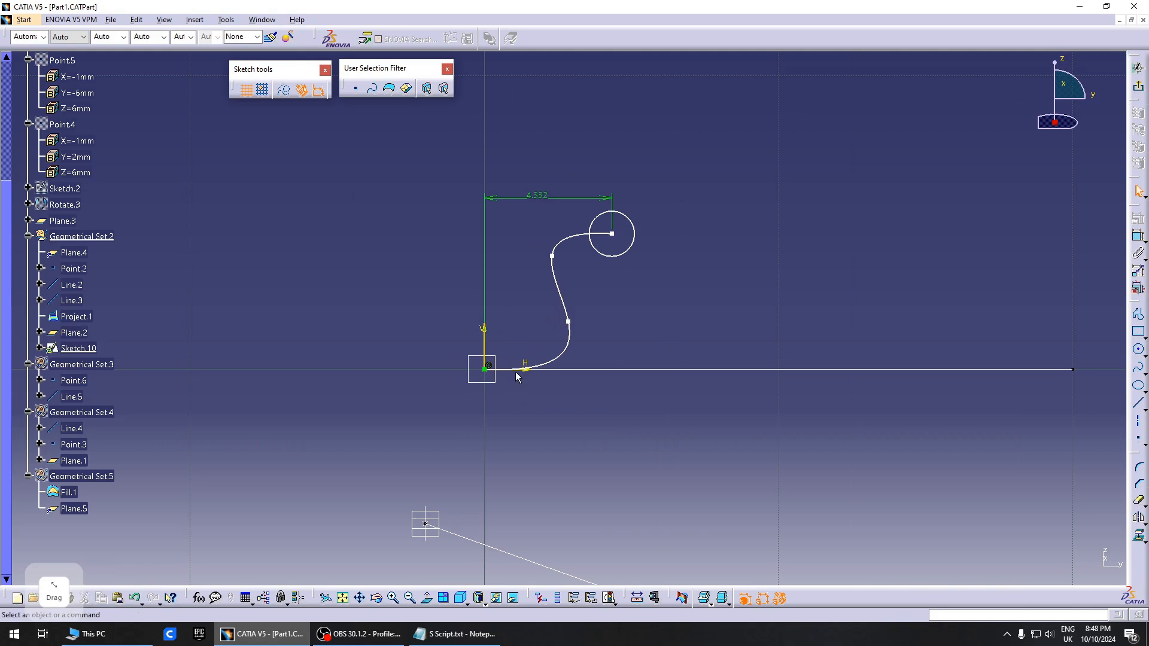
Dimension the vertical distance from the H axis to the circle's centre, and exit the sketch
click(1139, 238)
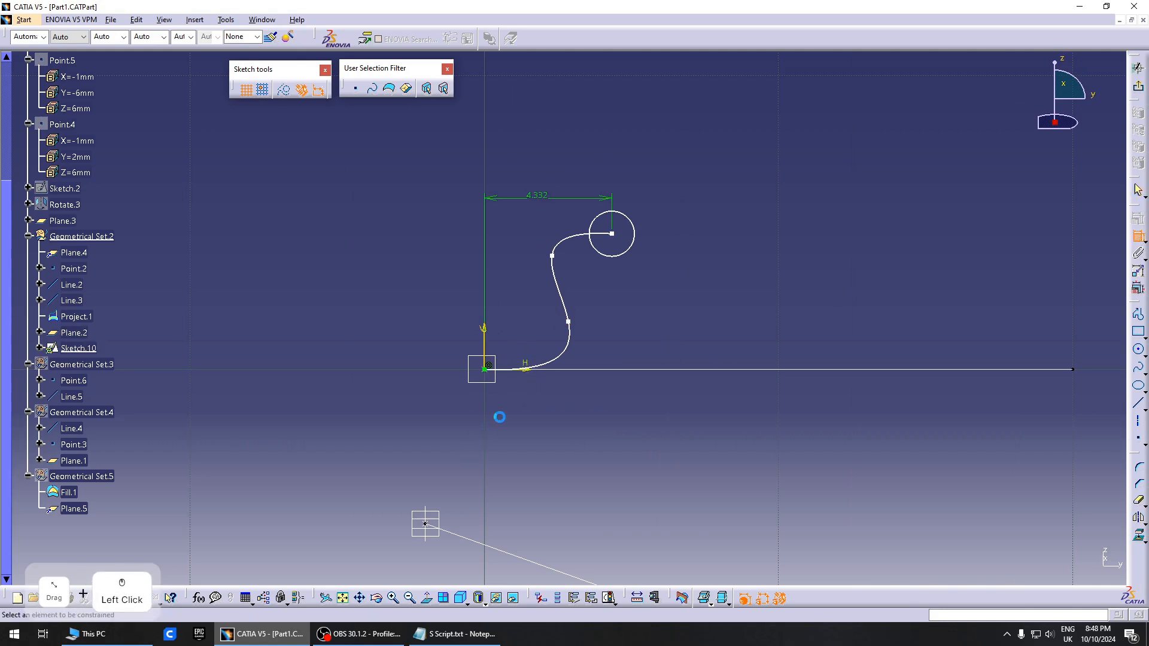
click(525, 370)
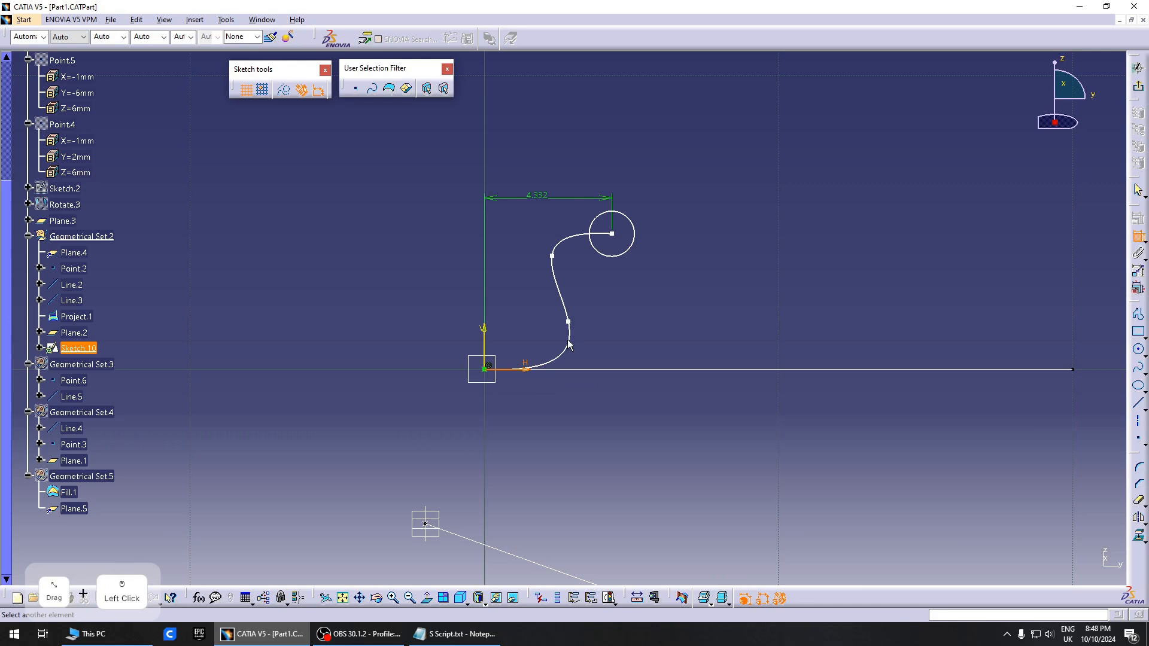
click(612, 233)
click(520, 259)
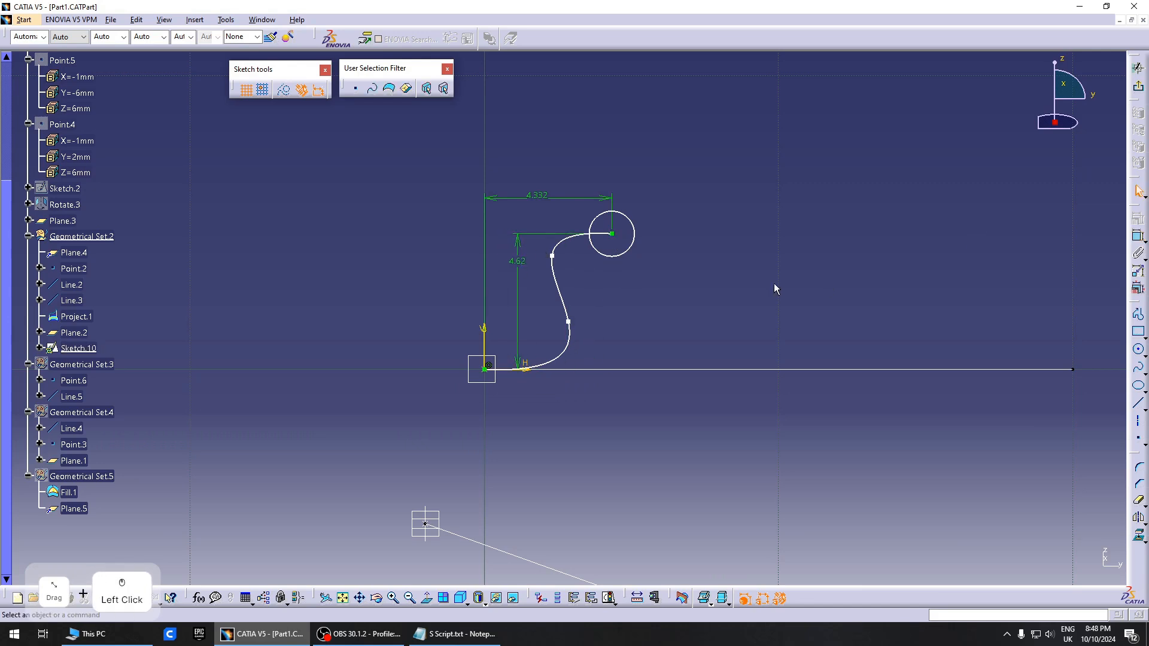
click(1139, 89)
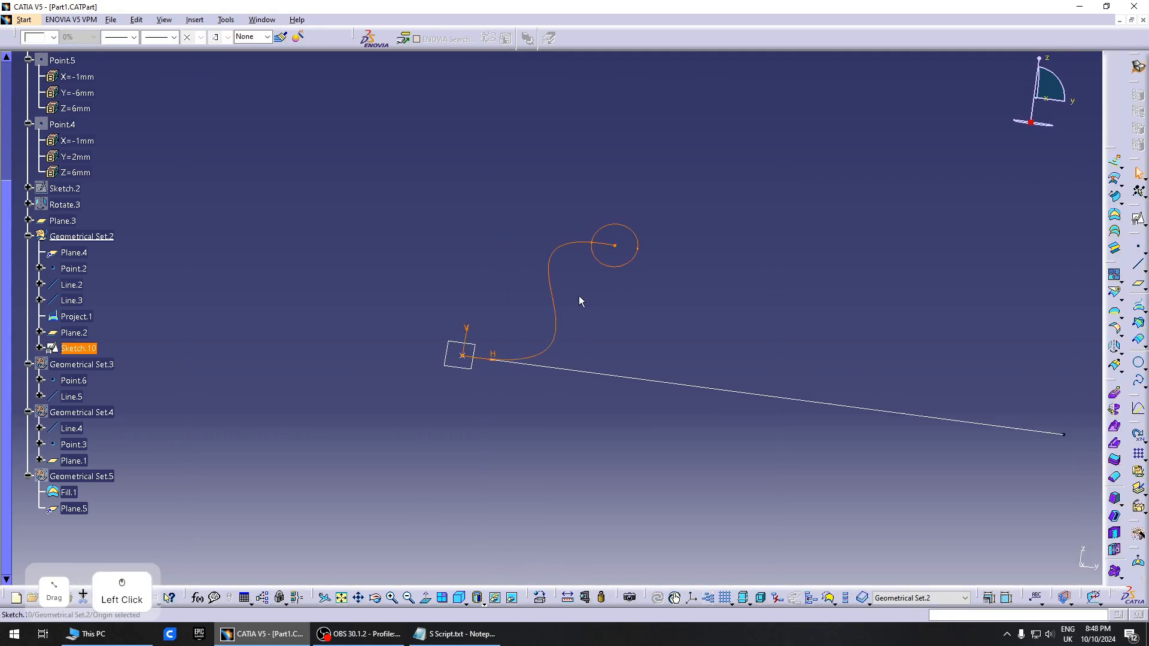
click(665, 396)
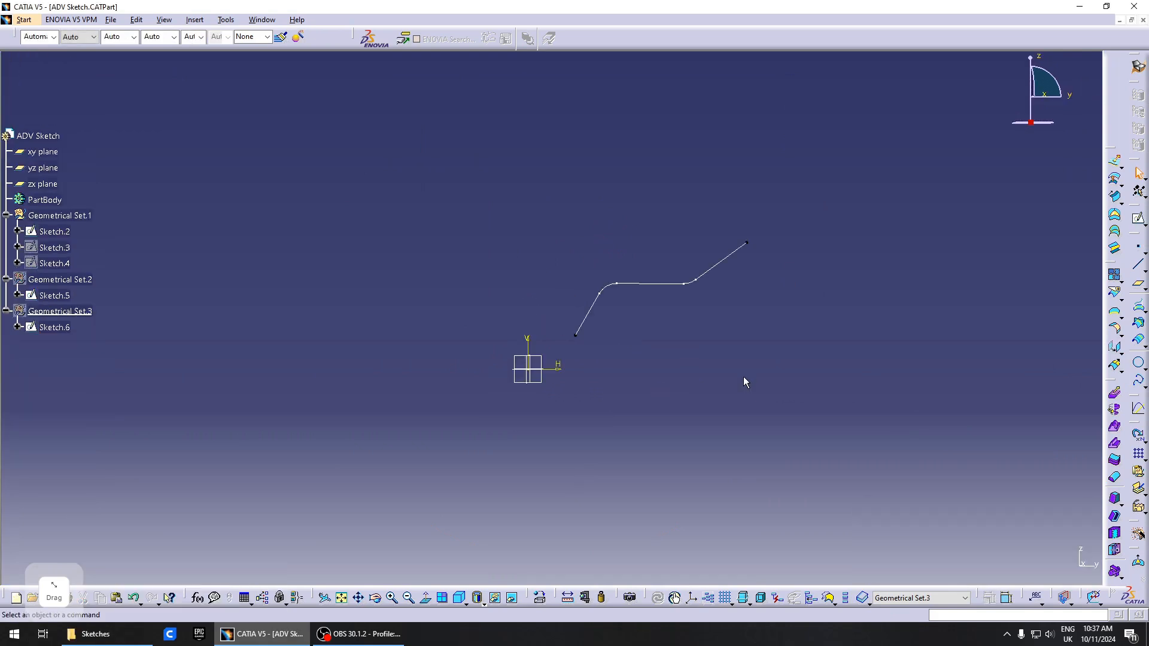
click(664, 371)
click(278, 277)
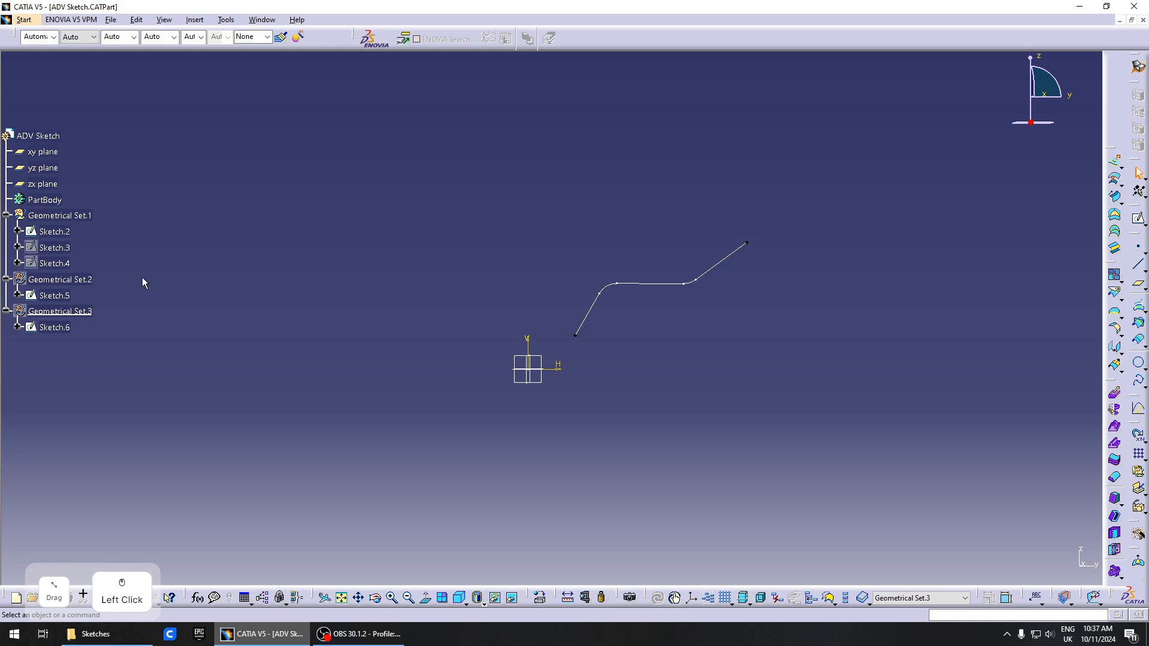
Open Sketch.2 of Geometrical Set.1 in ADV Sketch for editing, with the whole constrained profile in view
click(53, 231)
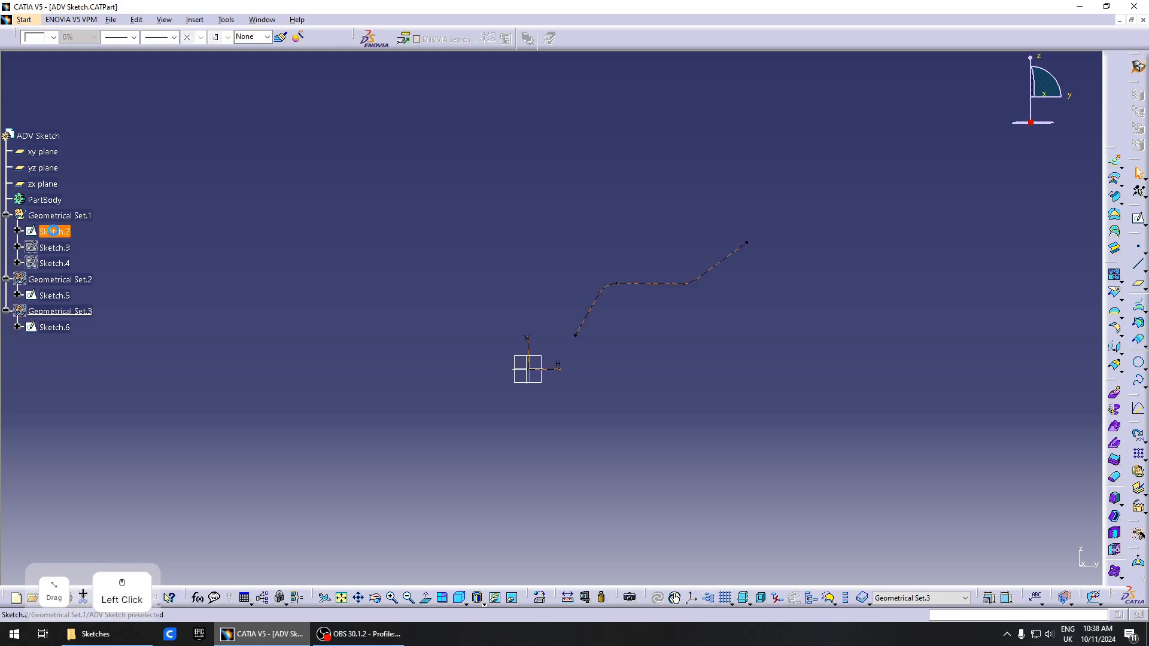
right_click(623, 377)
mouse_move(646, 354)
middle_down()
mouse_move(623, 377)
mouse_move(621, 350)
middle_up()
middle_drag(667, 433, 654, 400)
right_click(652, 392)
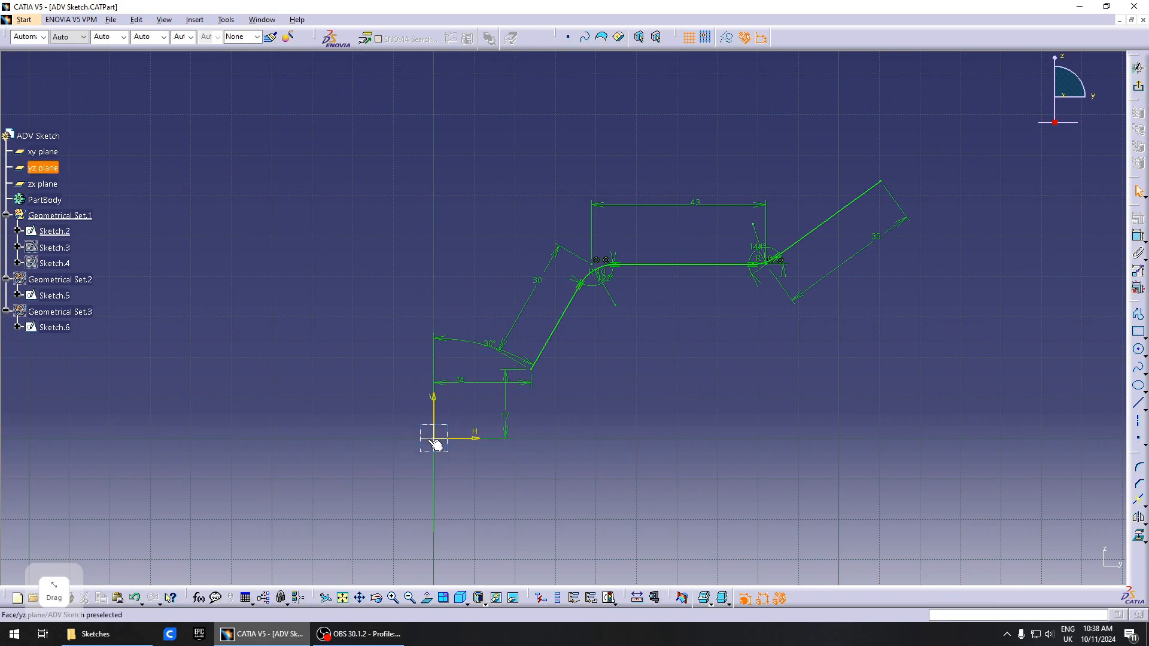
click(910, 298)
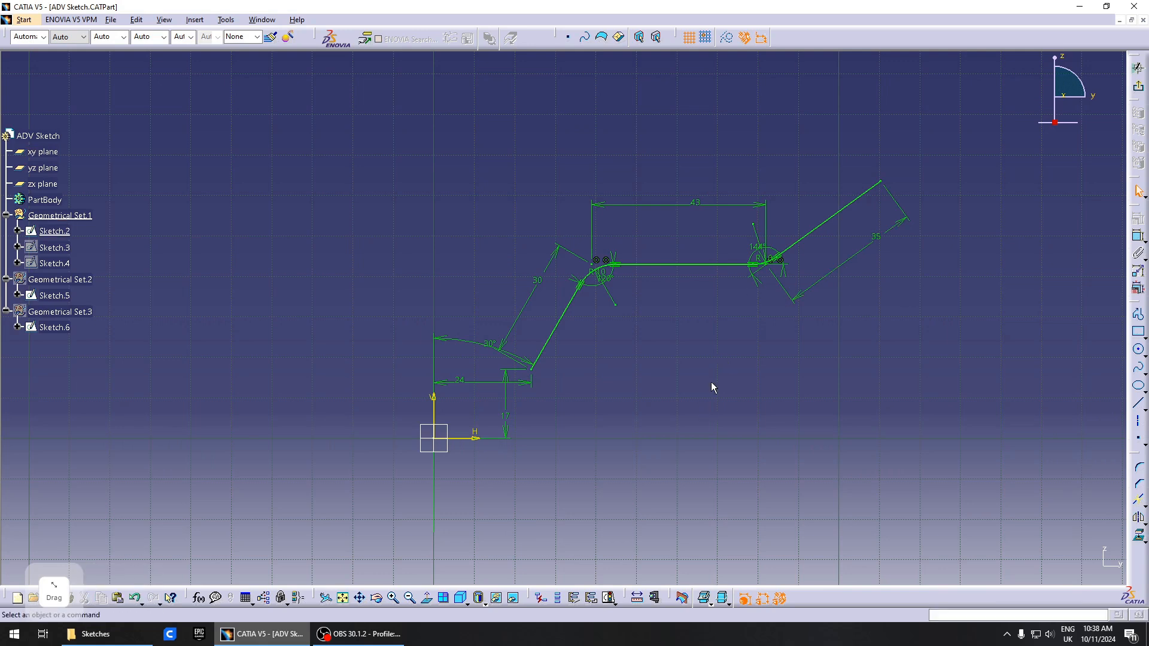
click(848, 324)
click(646, 189)
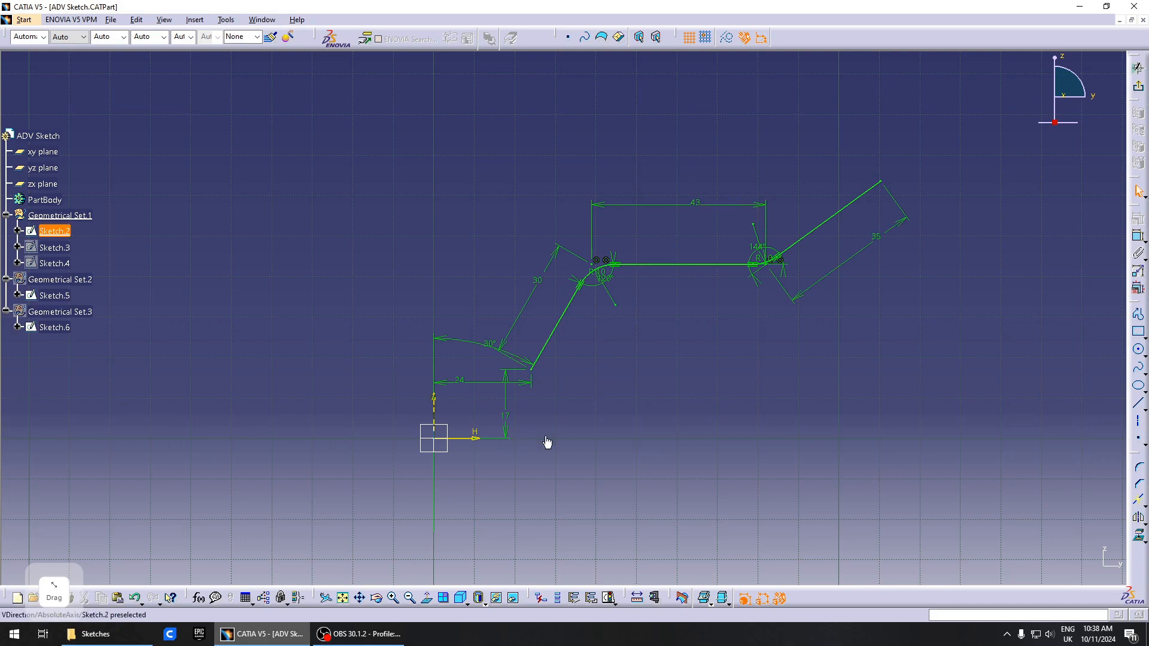
Move the 120° angle dimension at the first corner of the profile outward, clear of the fillet
click(691, 205)
click(543, 279)
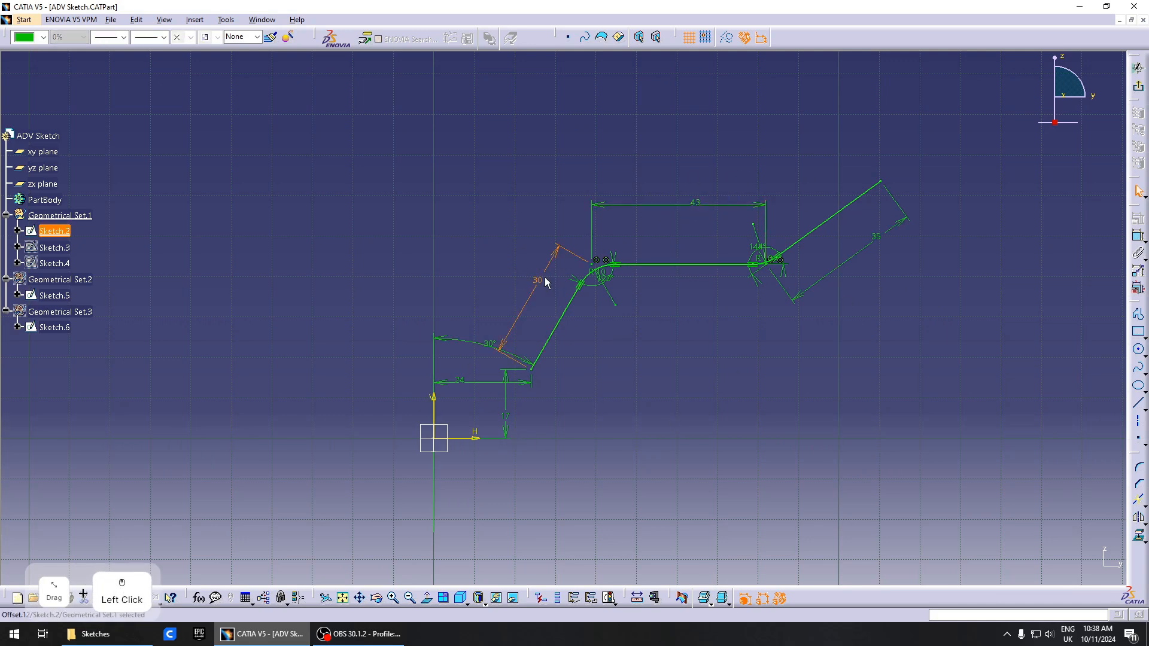
click(611, 278)
drag(641, 313, 548, 359)
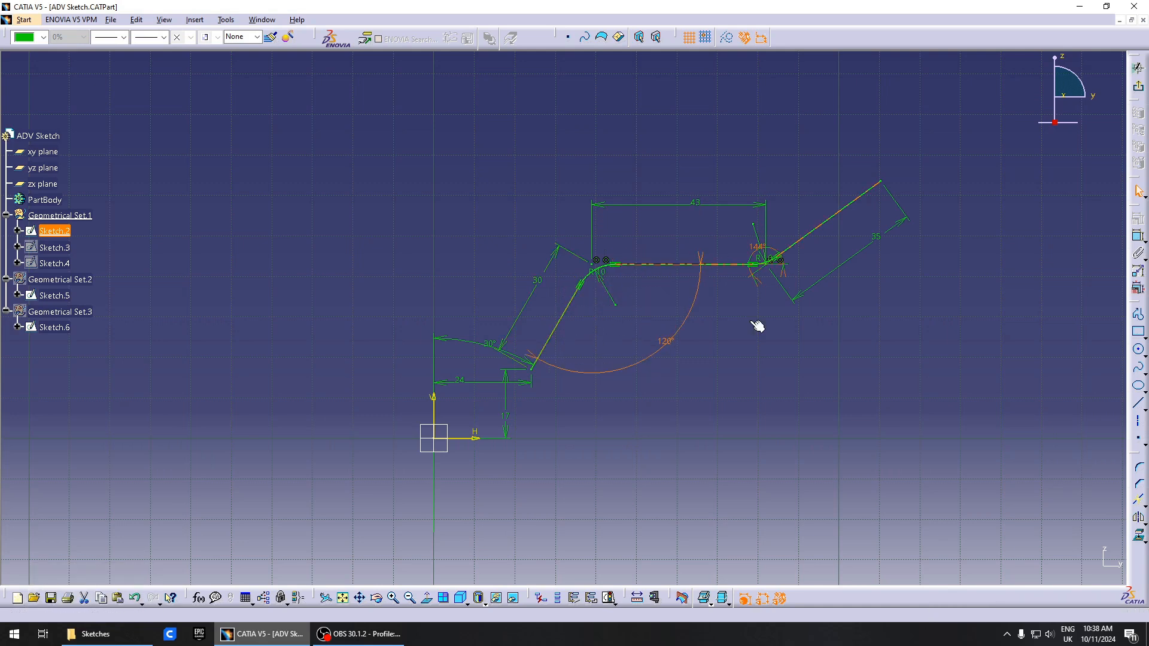
click(600, 383)
drag(670, 340, 642, 319)
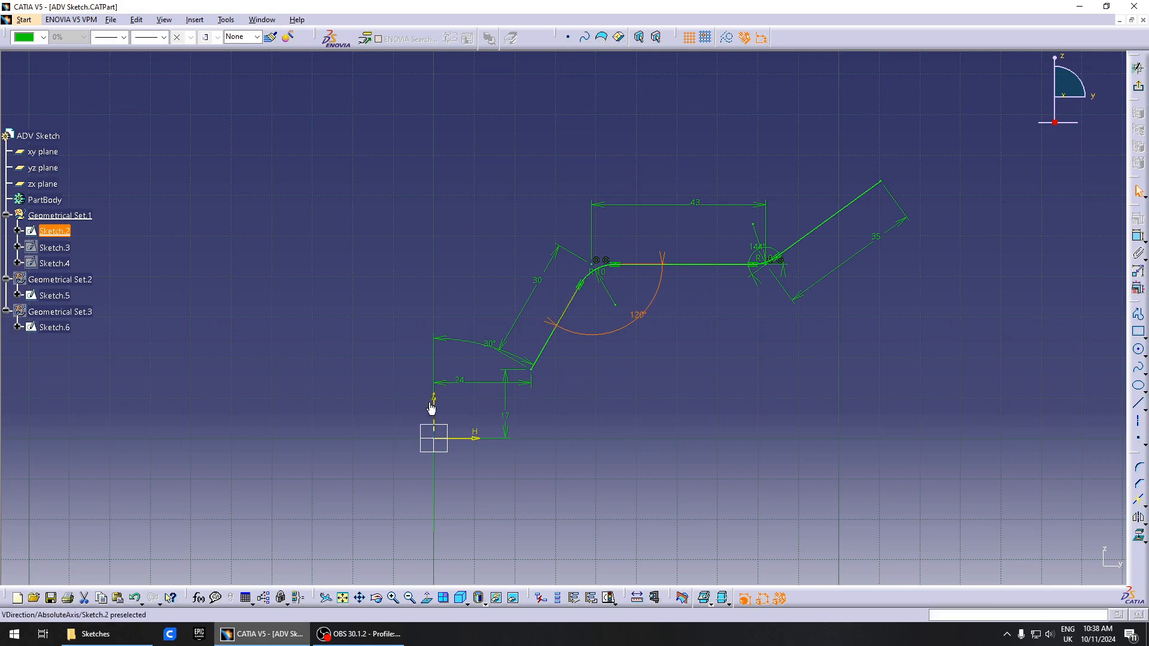
click(590, 414)
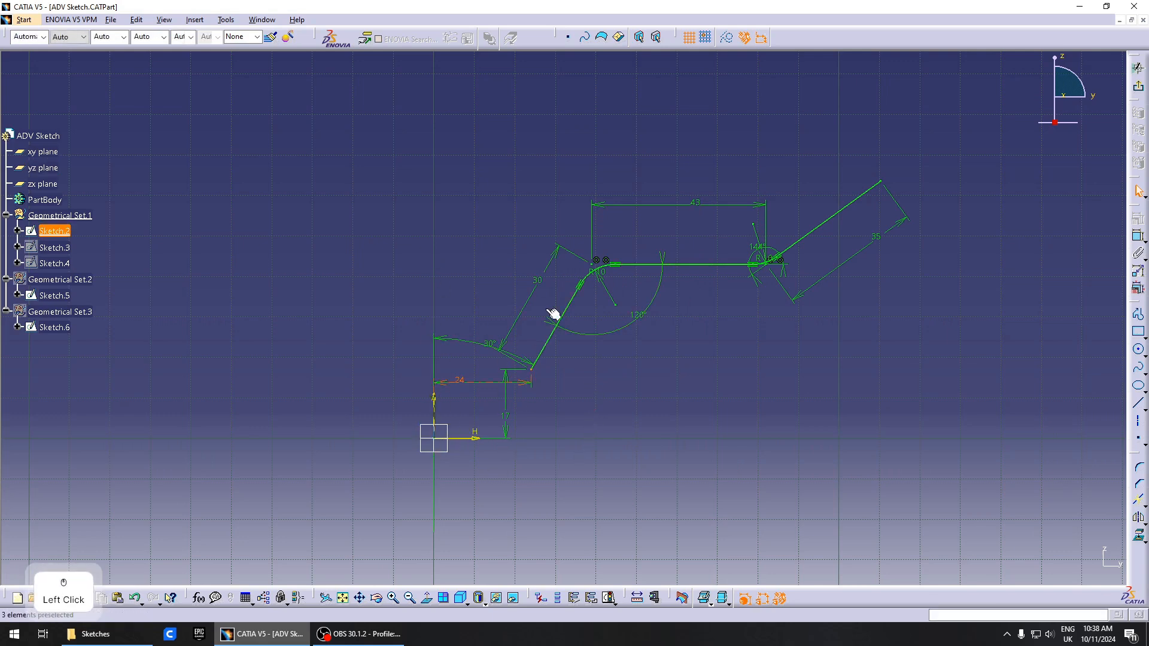
Set the angle between the lower and middle segments of the profile to 113°
double_click(640, 316)
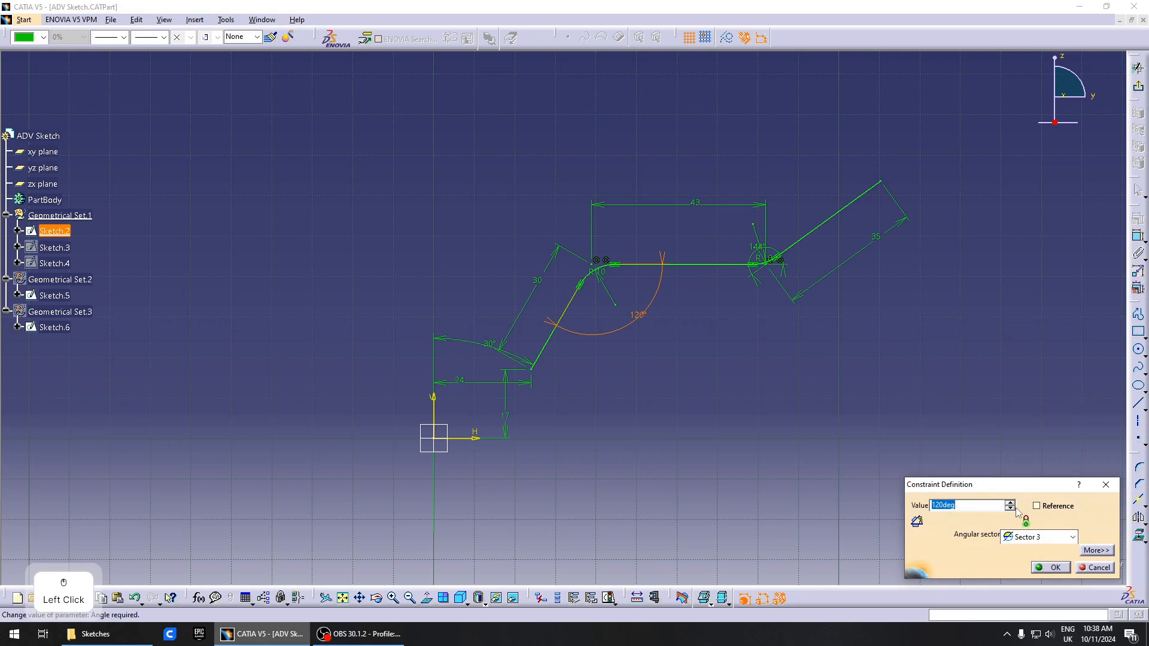
click(1010, 508)
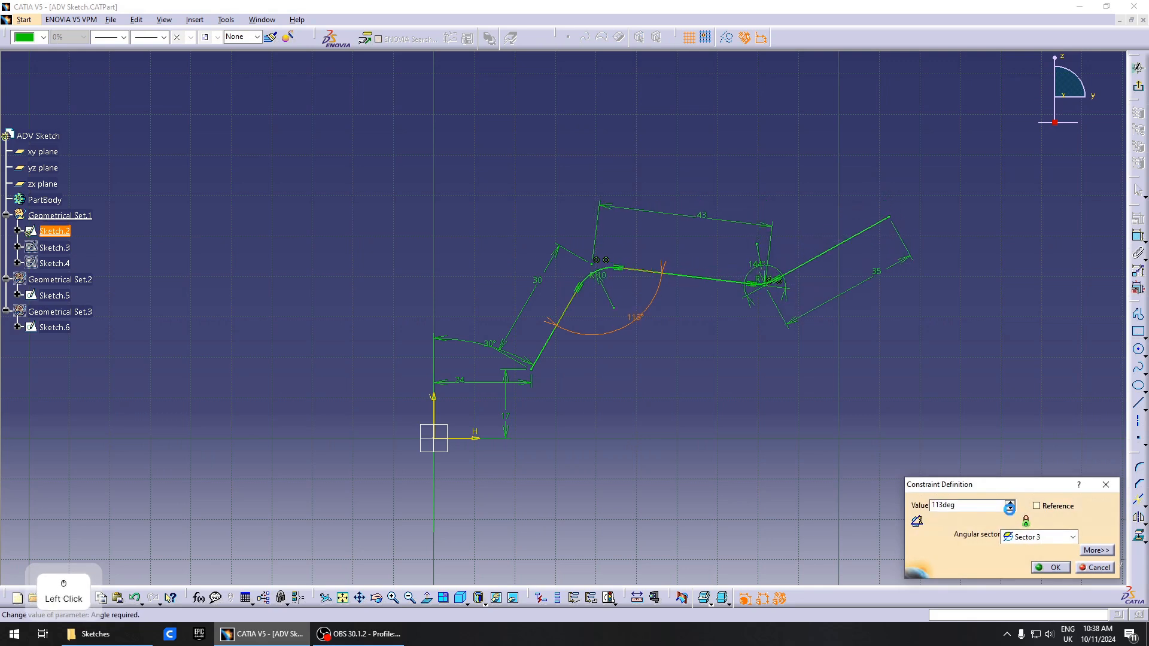
click(1055, 568)
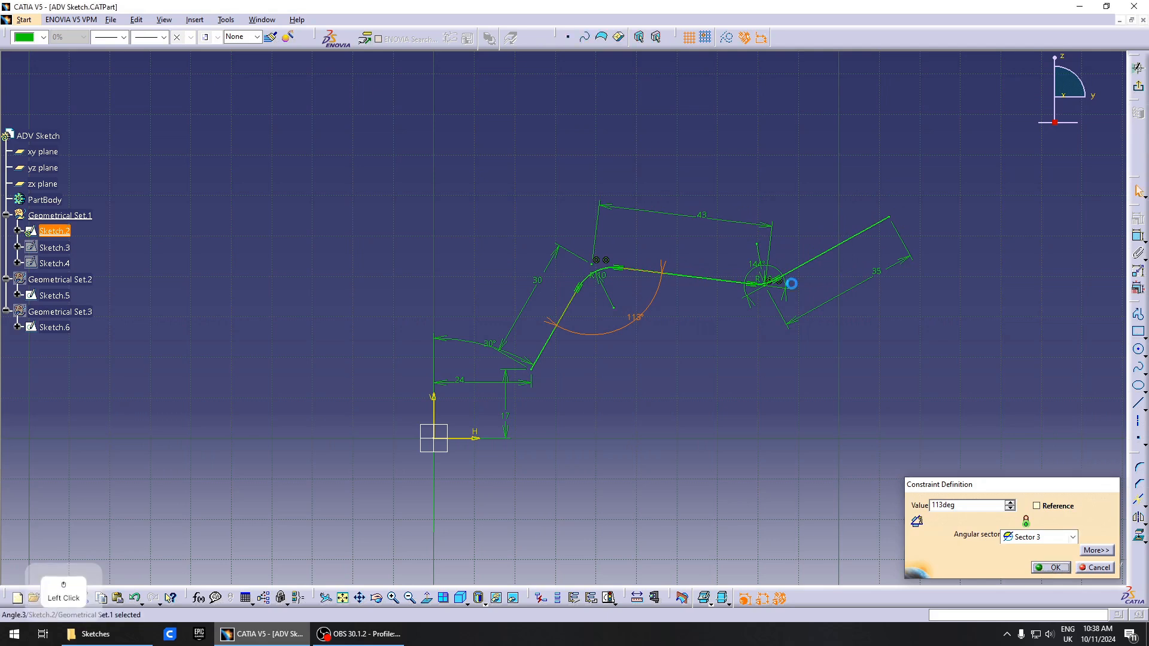
Preview an angle of 149° between the middle segment and the end segment without applying it
double_click(759, 260)
key(Escape)
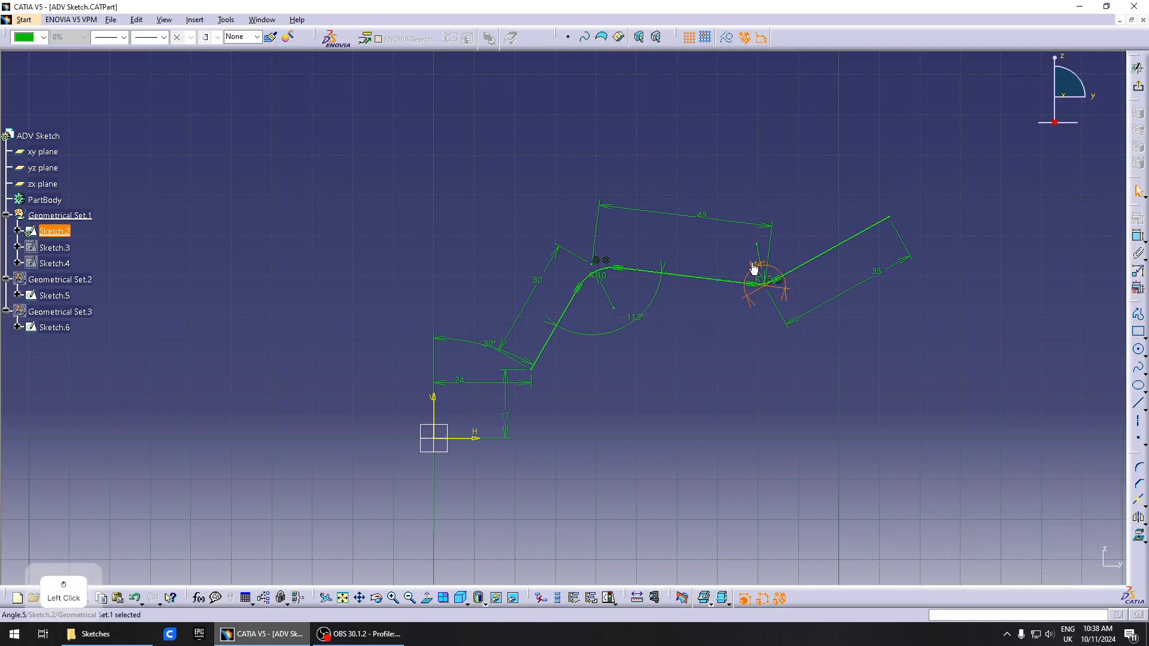
double_click(756, 267)
click(1010, 510)
click(1011, 509)
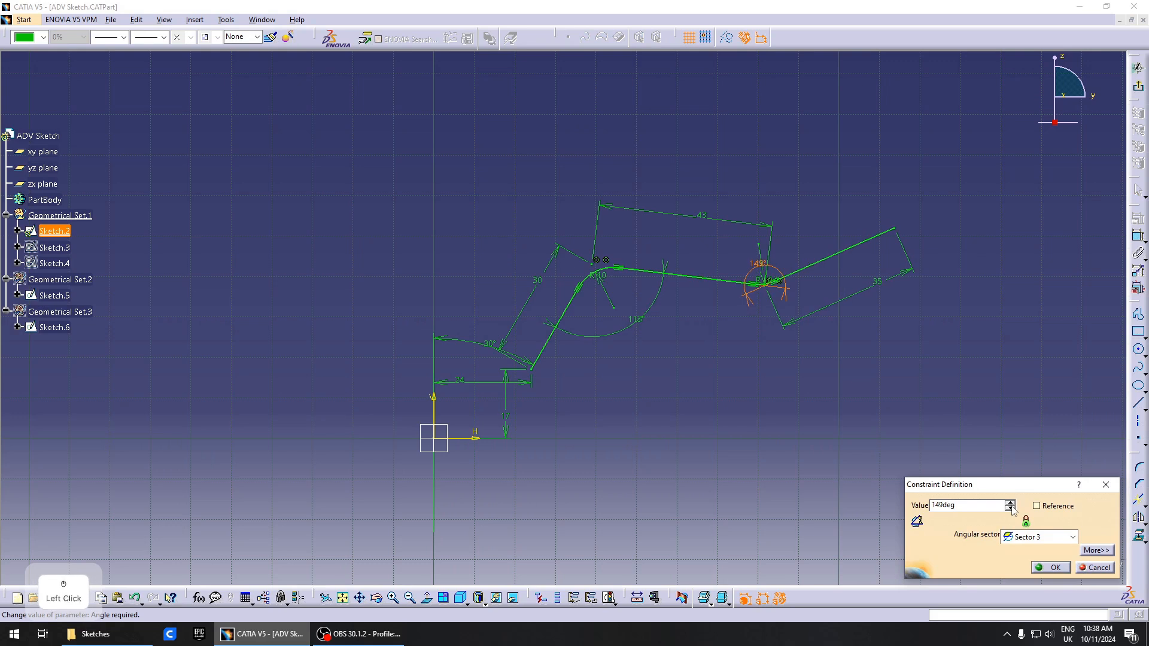
key(Escape)
Exit the sketch, hide Sketch.2 and show Sketch.3
click(1138, 88)
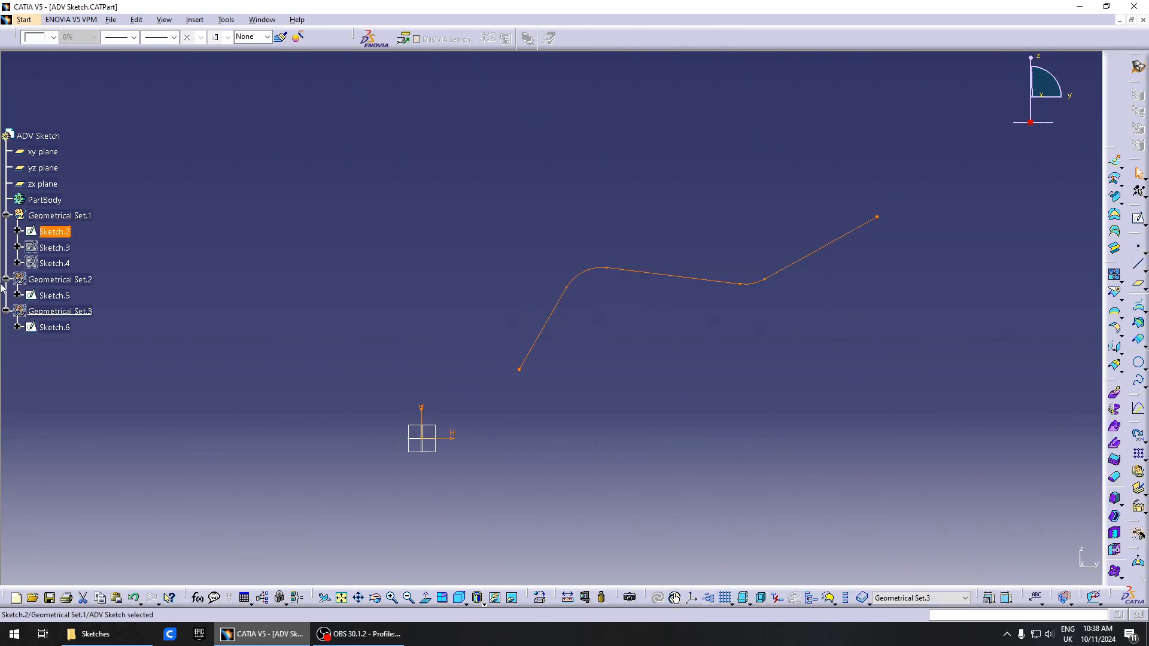
key(space)
click(54, 247)
key(space)
click(63, 233)
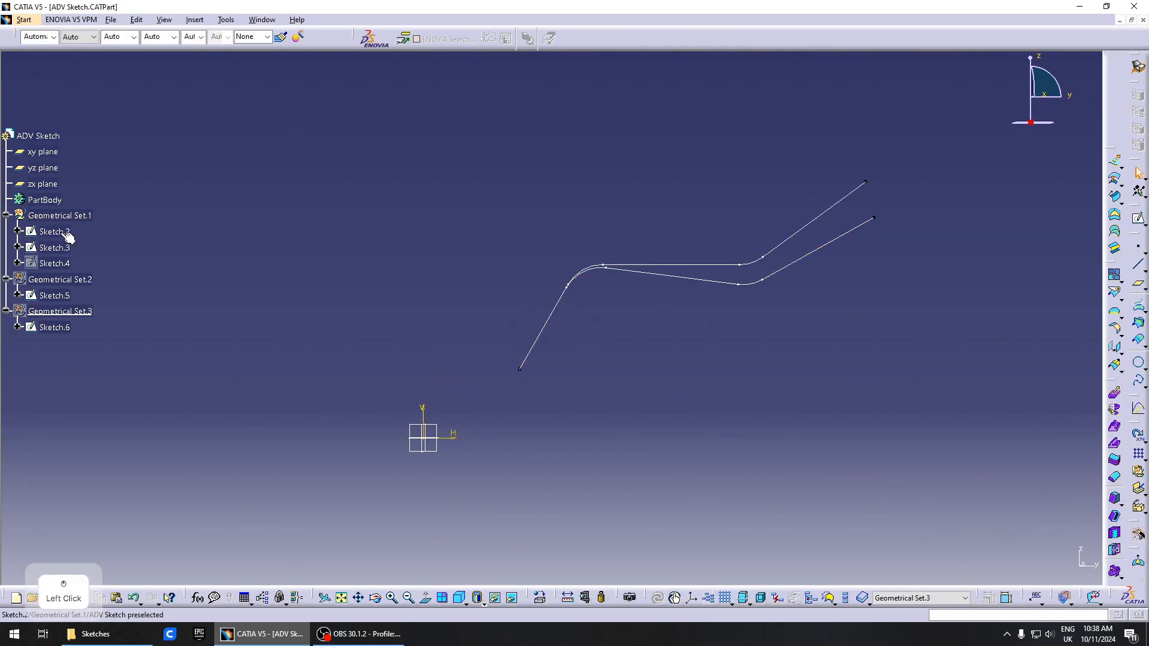
Open Sketch.3 and set the angle between the V axis and the lower segment to 35°
double_click(55, 247)
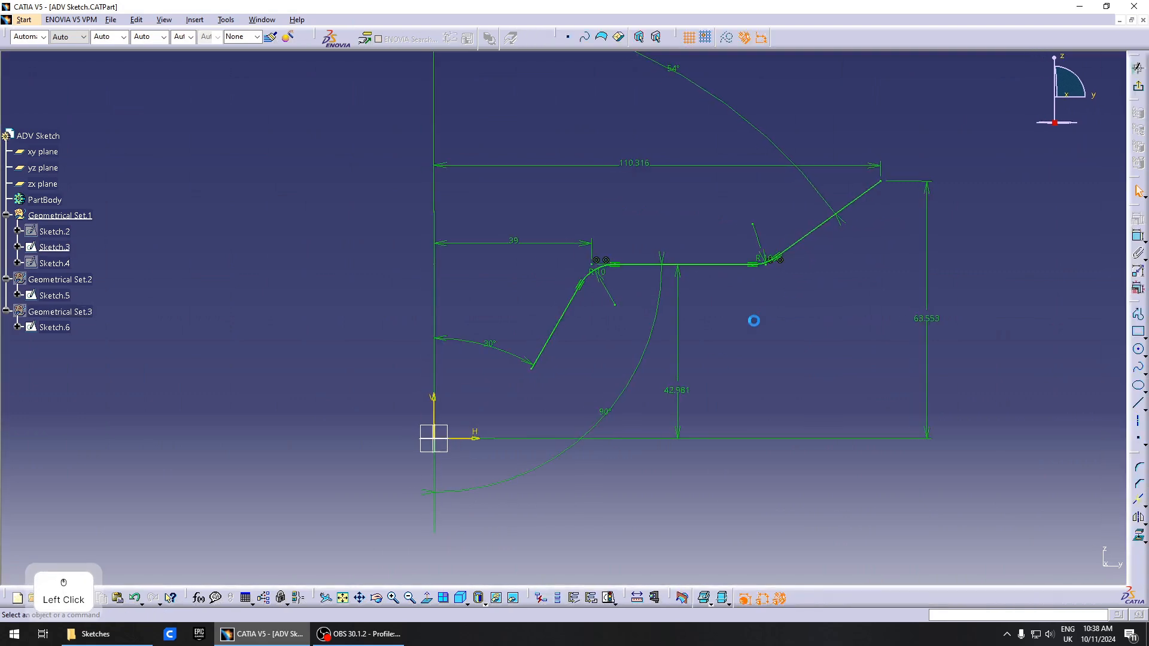
mouse_move(739, 366)
middle_down()
mouse_move(731, 354)
mouse_move(712, 427)
middle_up()
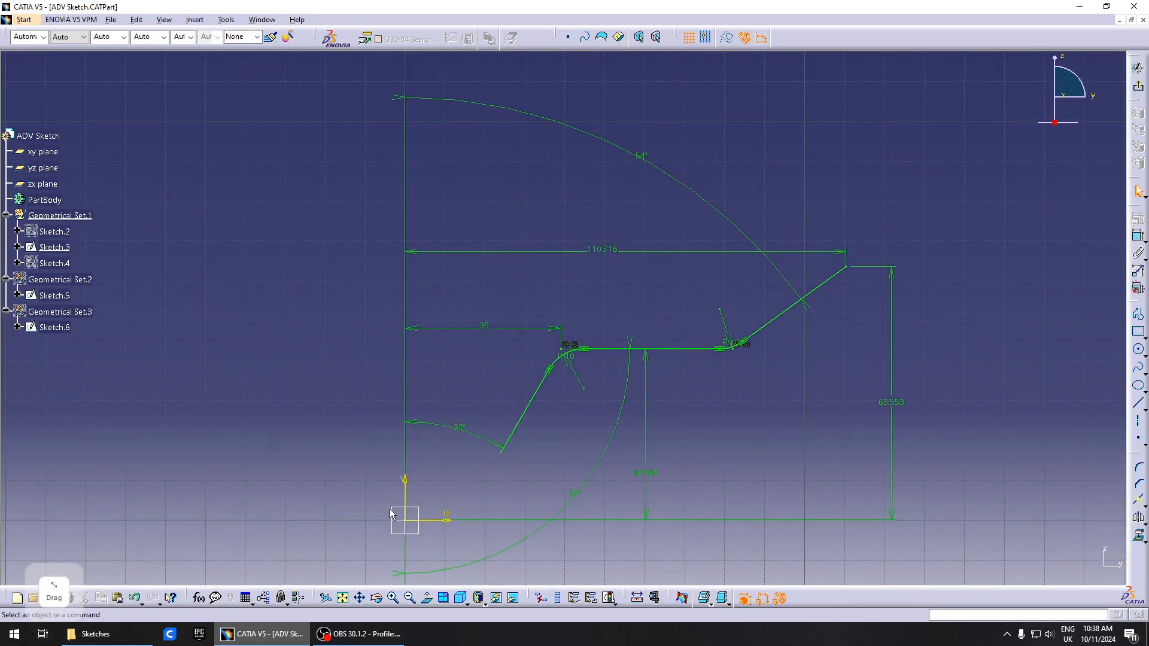
double_click(464, 429)
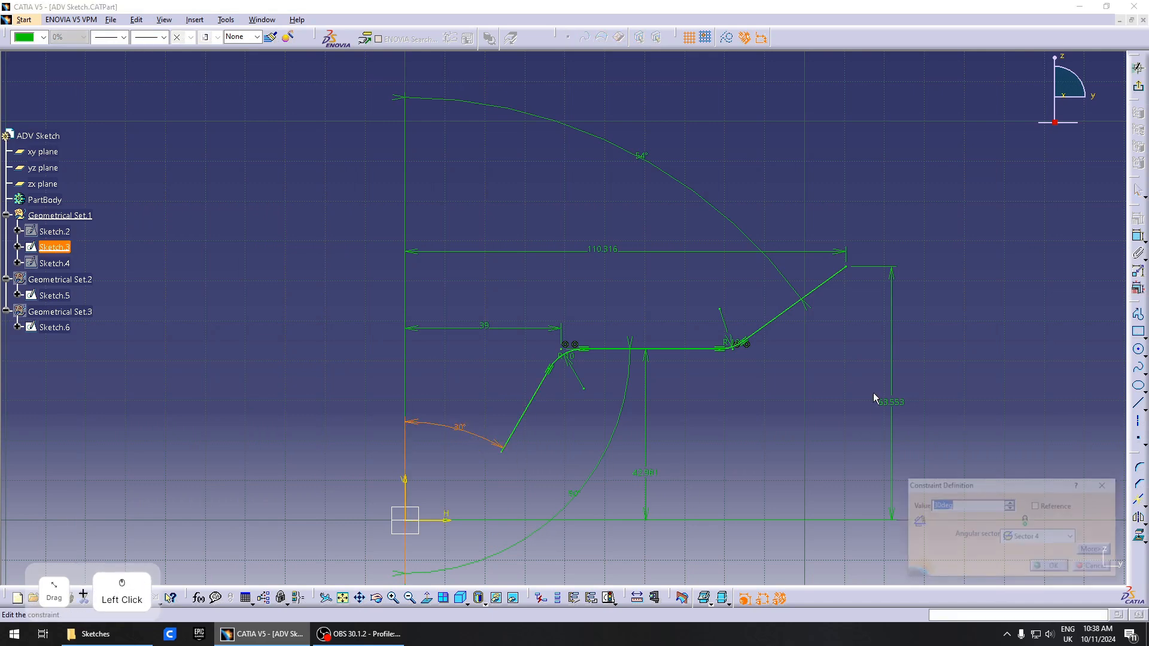
click(1011, 503)
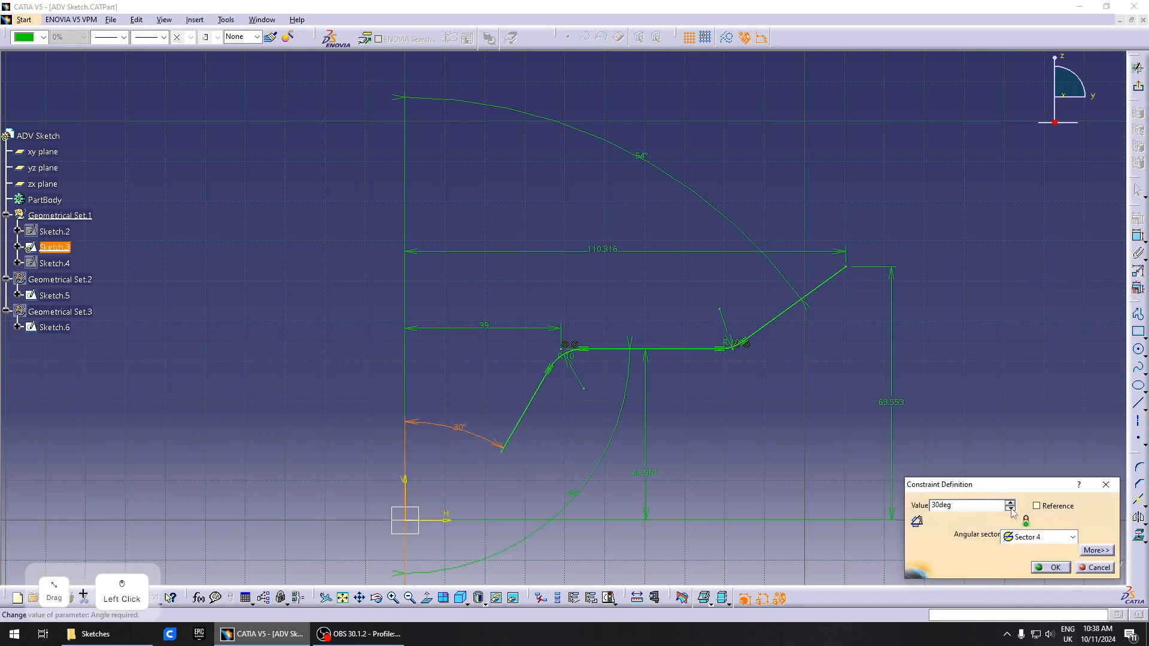
click(1011, 508)
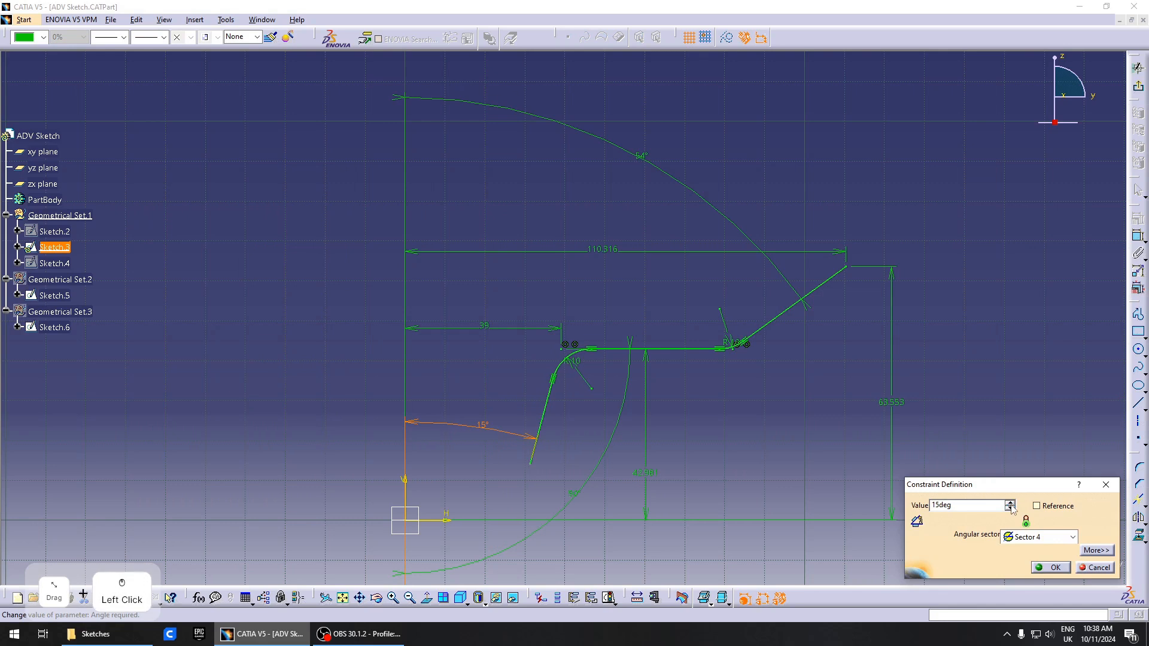
click(1010, 504)
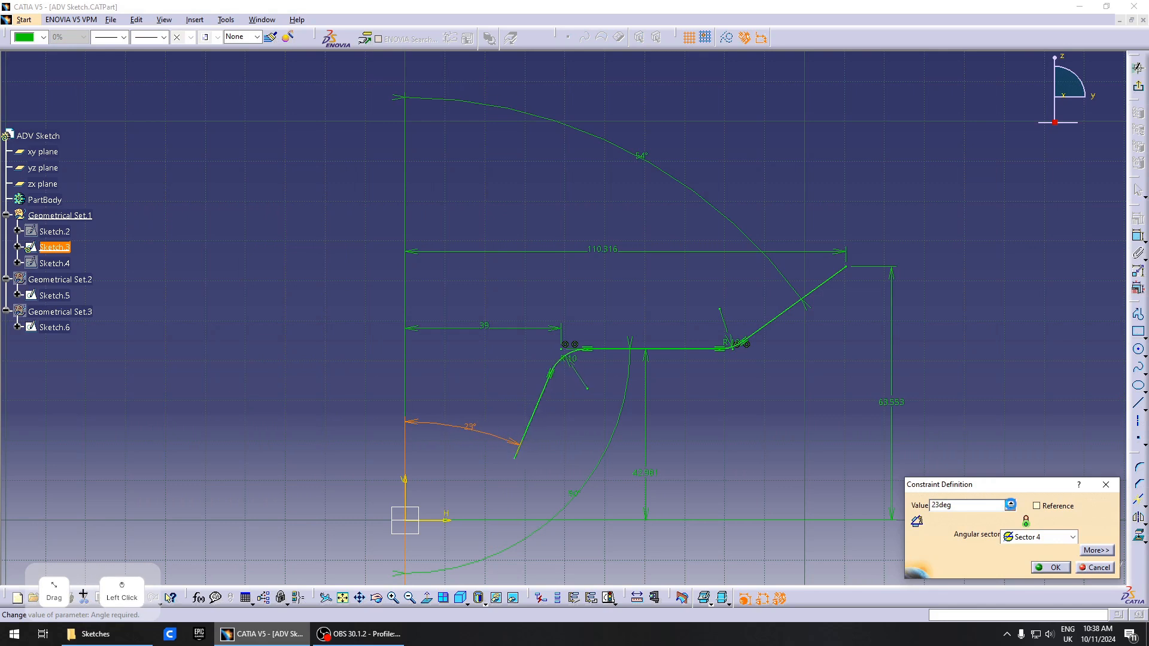
click(1053, 569)
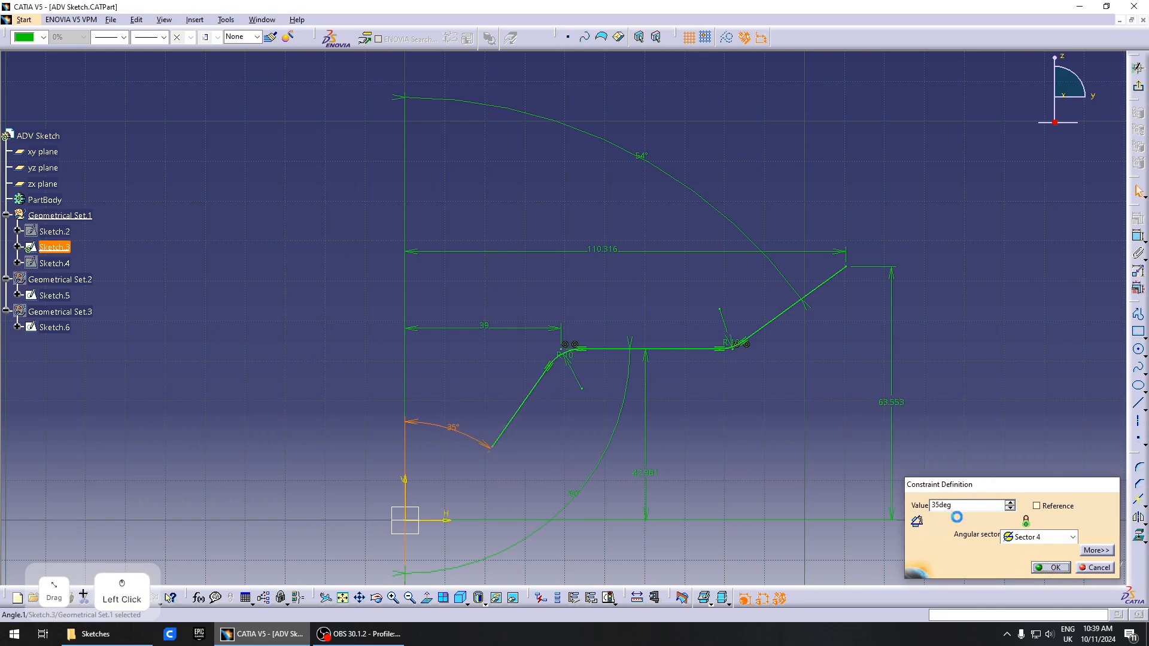
Preview a 39.981 mm distance between the H axis and the middle segment without applying it
double_click(658, 473)
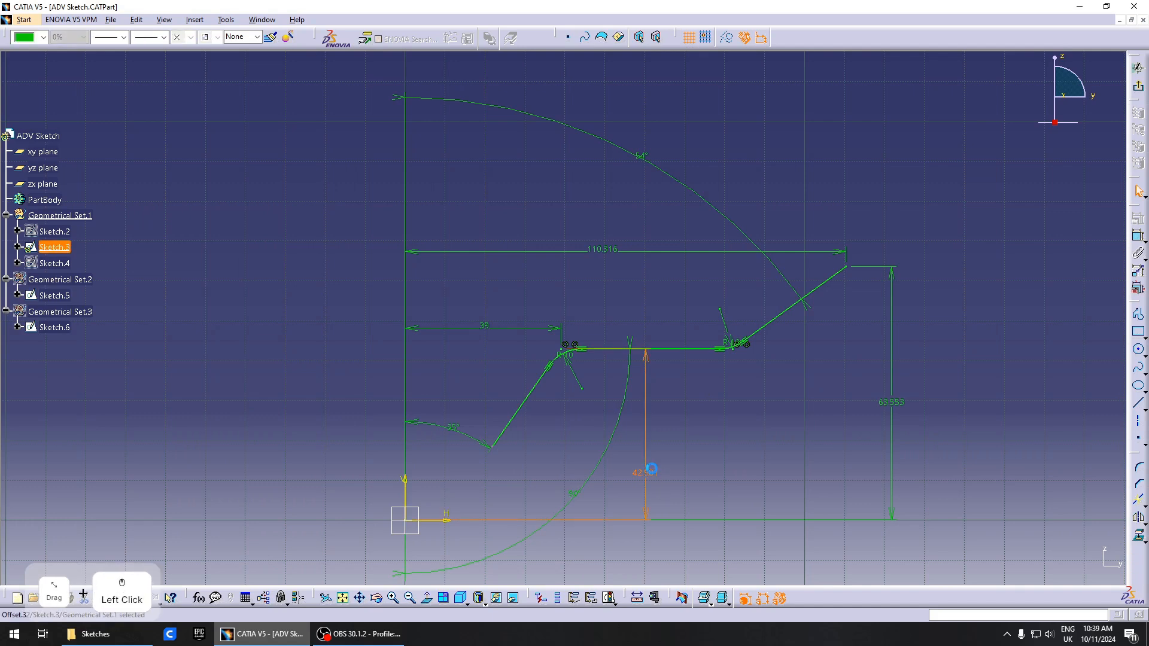
click(1010, 524)
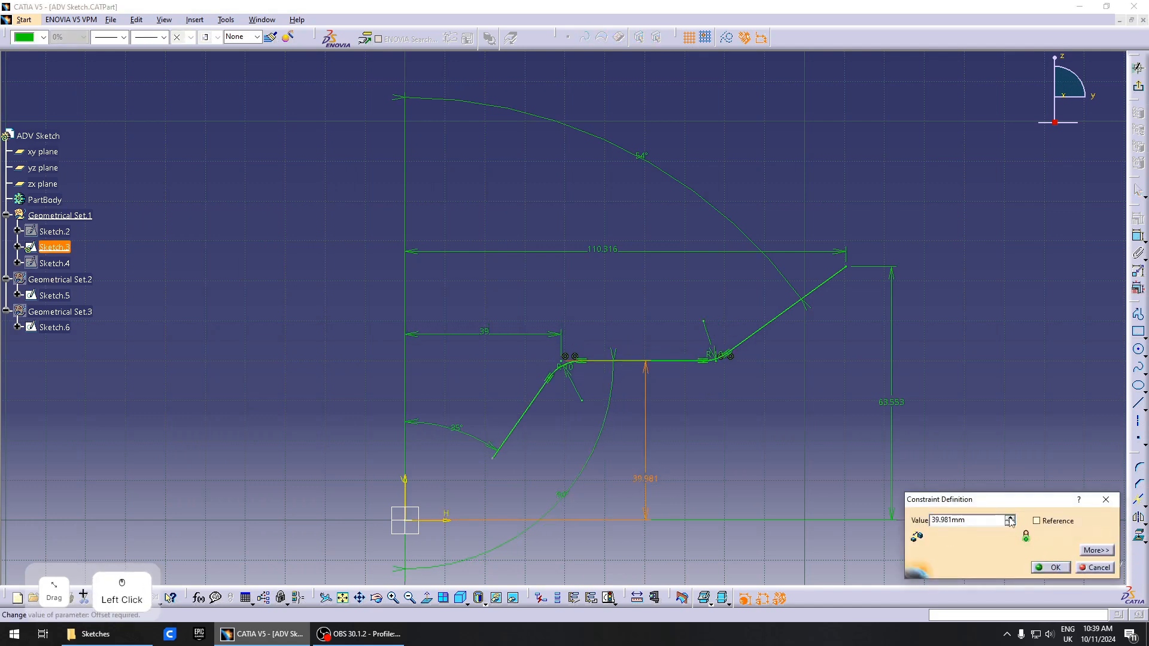
click(1010, 517)
key(Escape)
Preview different angles between the V axis and the middle segment, such as 81° and 97°, without applying any
double_click(599, 487)
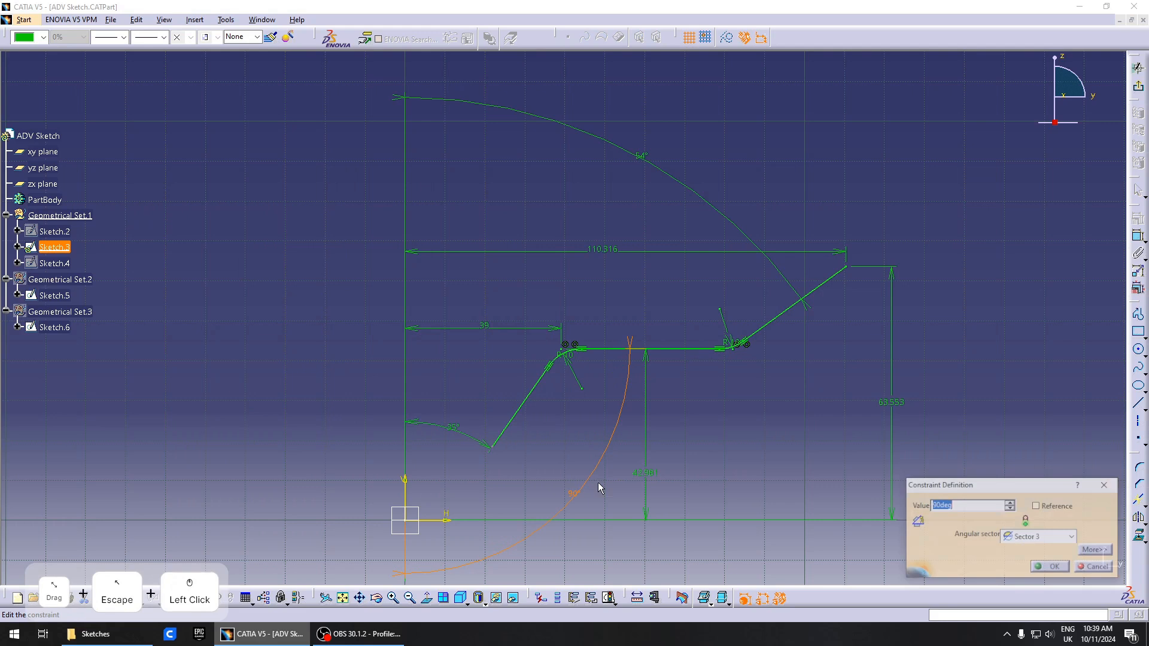
click(1010, 510)
click(1010, 509)
click(1011, 510)
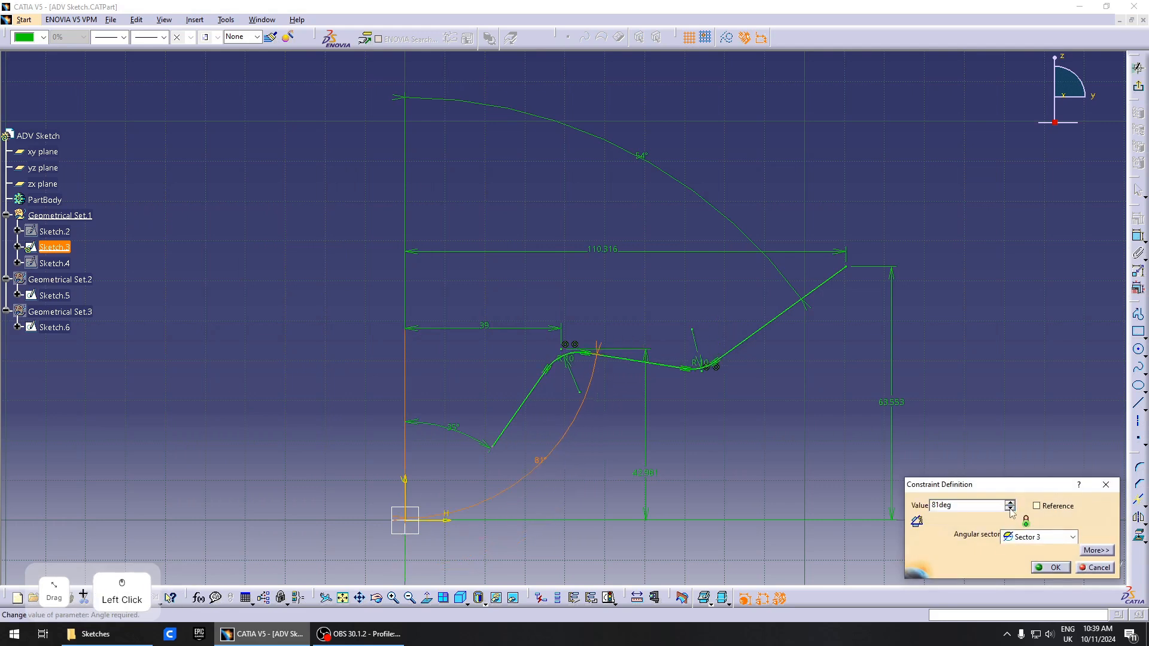
click(1011, 509)
click(1010, 509)
click(1010, 502)
click(1010, 502)
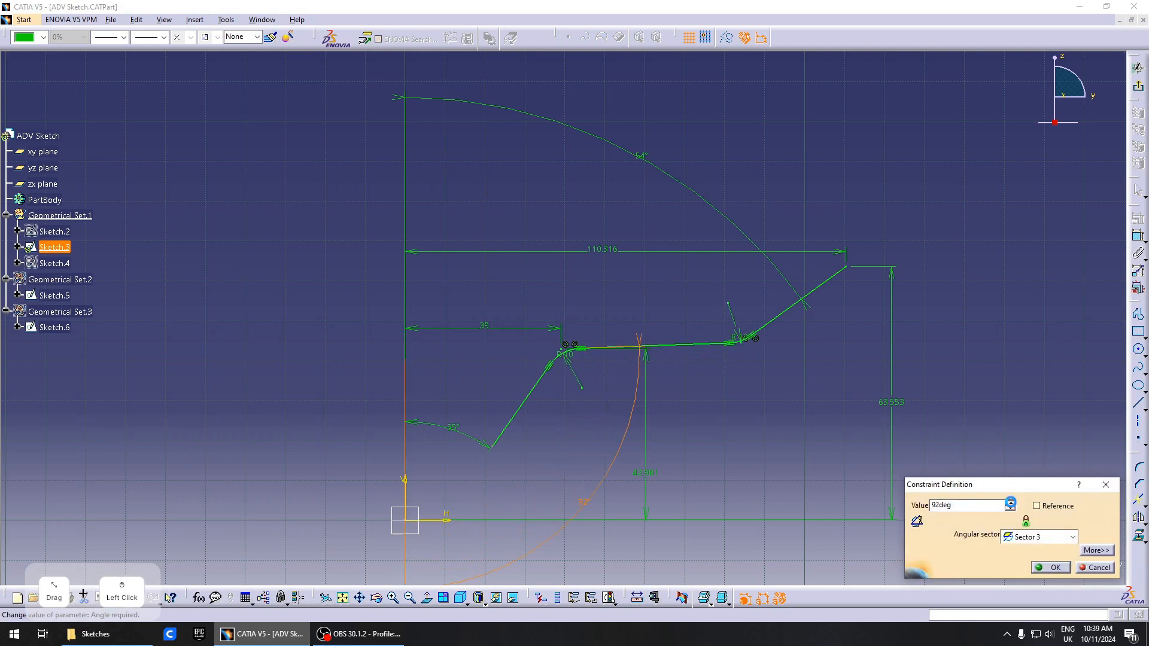
click(1010, 502)
click(1010, 510)
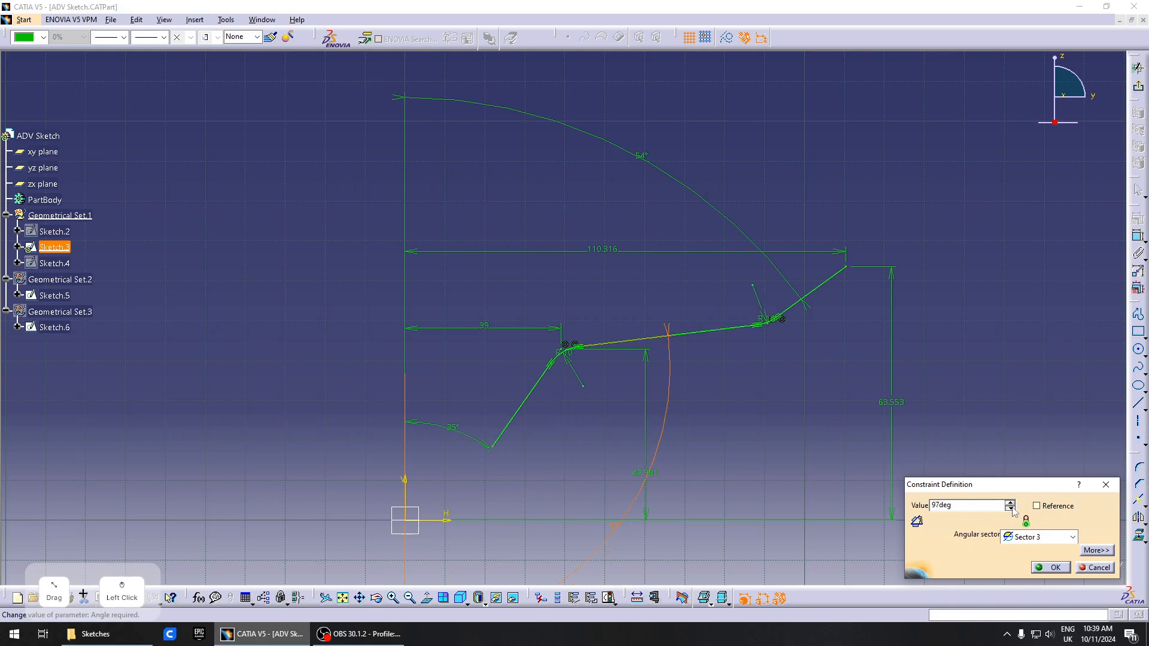
click(1010, 509)
click(1011, 509)
click(1010, 509)
click(1009, 508)
click(1008, 501)
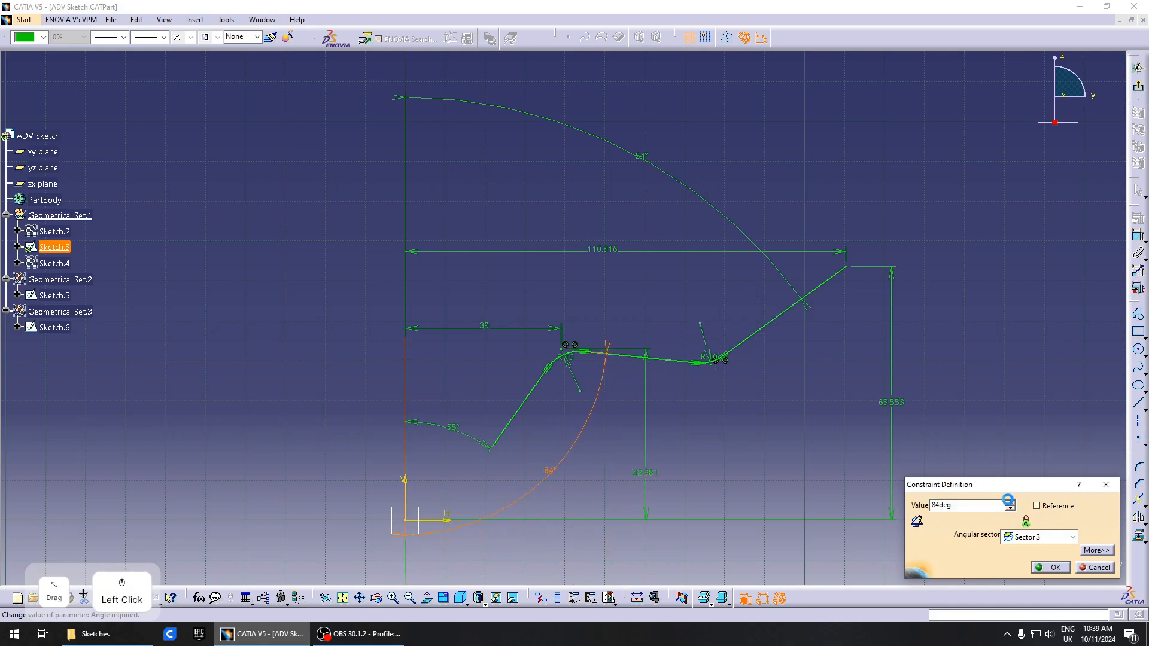
click(1010, 502)
click(1010, 502)
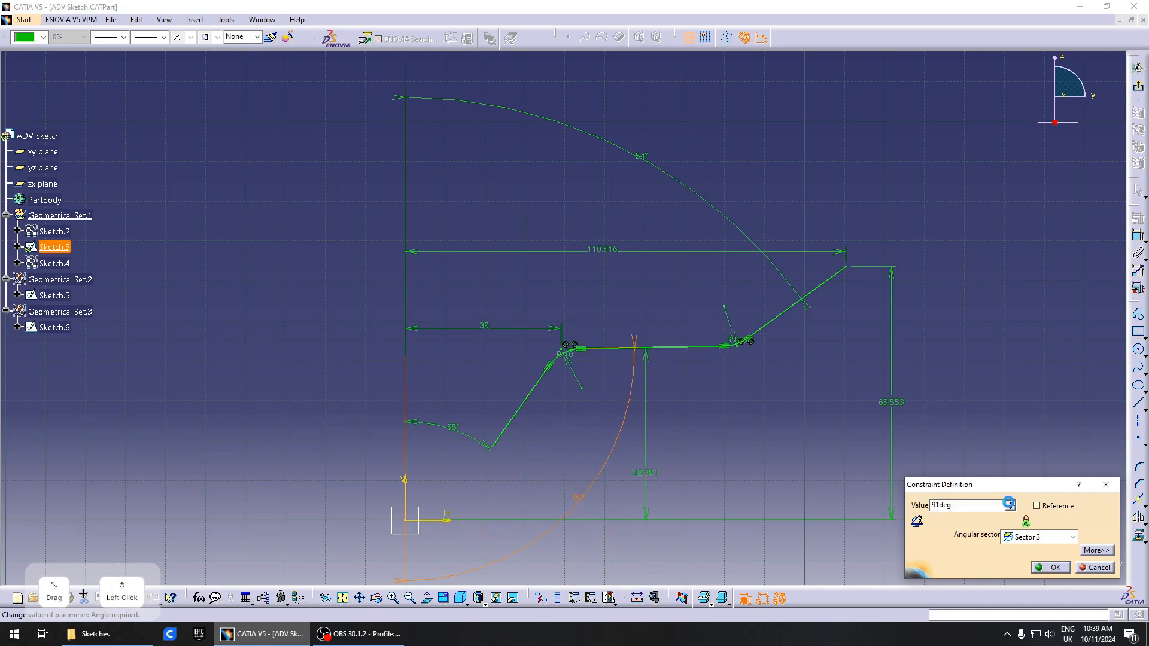
click(1010, 502)
click(1098, 567)
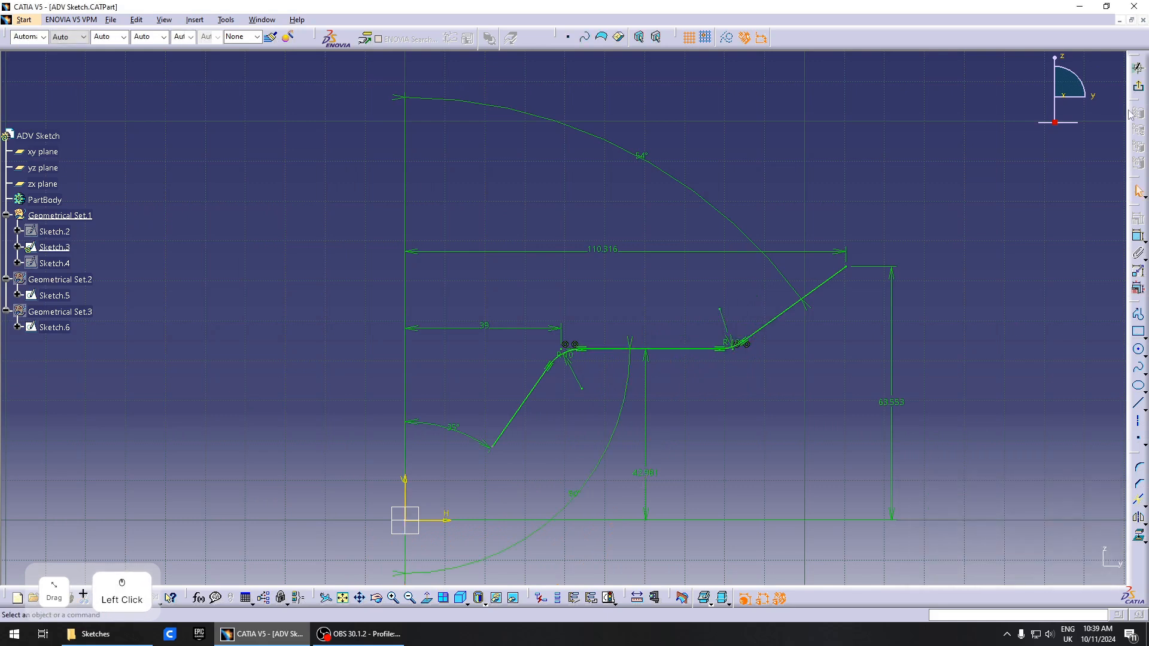
Exit the sketch, hide Sketch.3 and show Sketch.4
click(1139, 89)
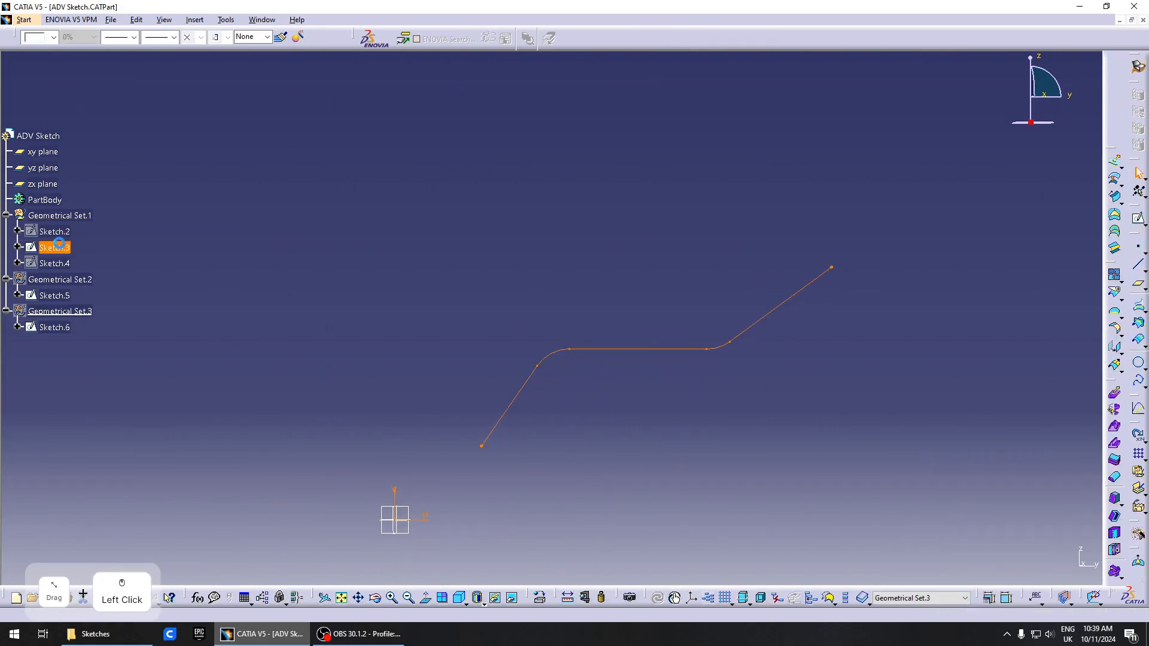
key(space)
click(54, 264)
key(space)
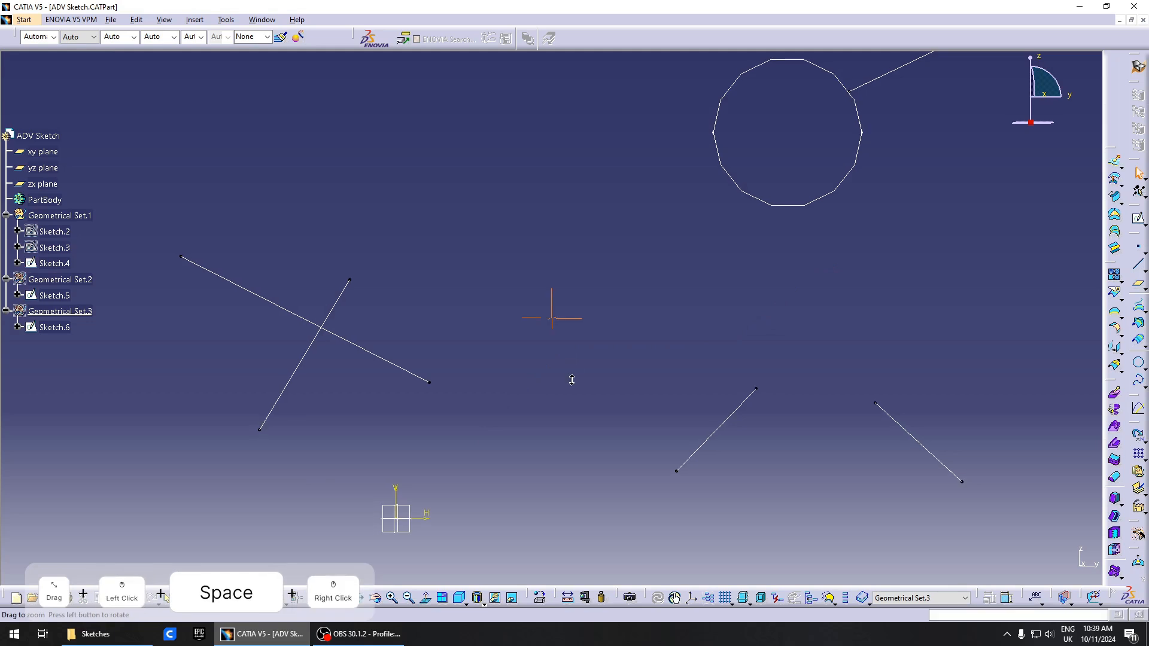
Open Sketch.4 for editing
mouse_move(646, 368)
middle_down()
mouse_move(720, 508)
mouse_move(715, 527)
middle_up()
middle_drag(623, 432, 622, 354)
double_click(460, 398)
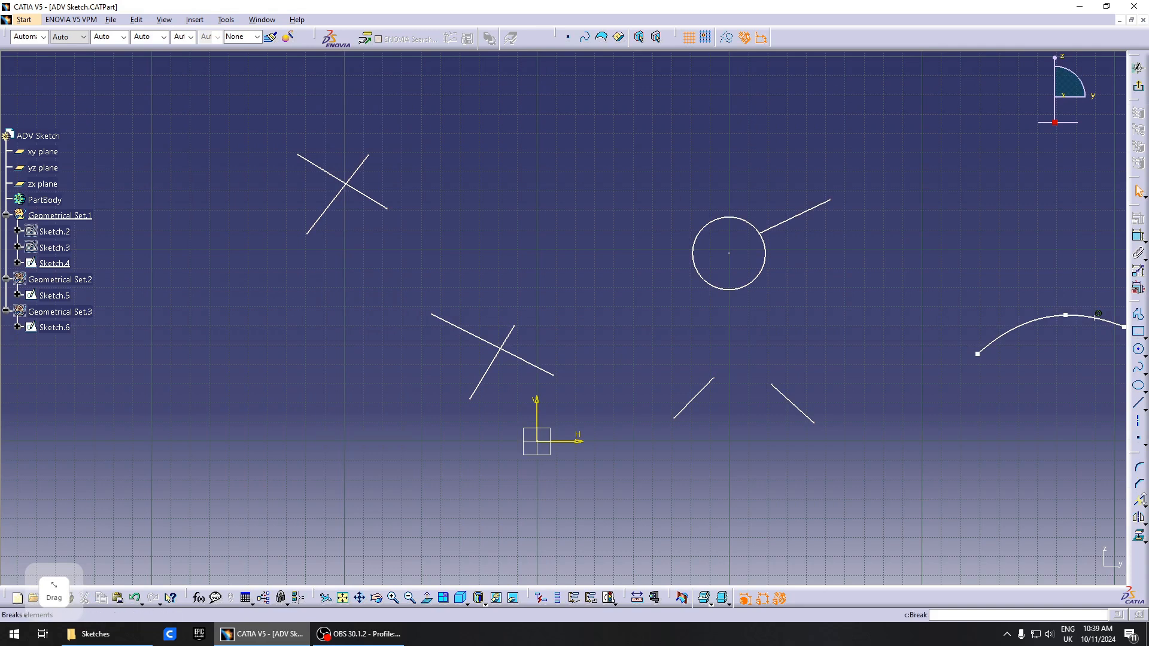
click(1144, 503)
click(860, 494)
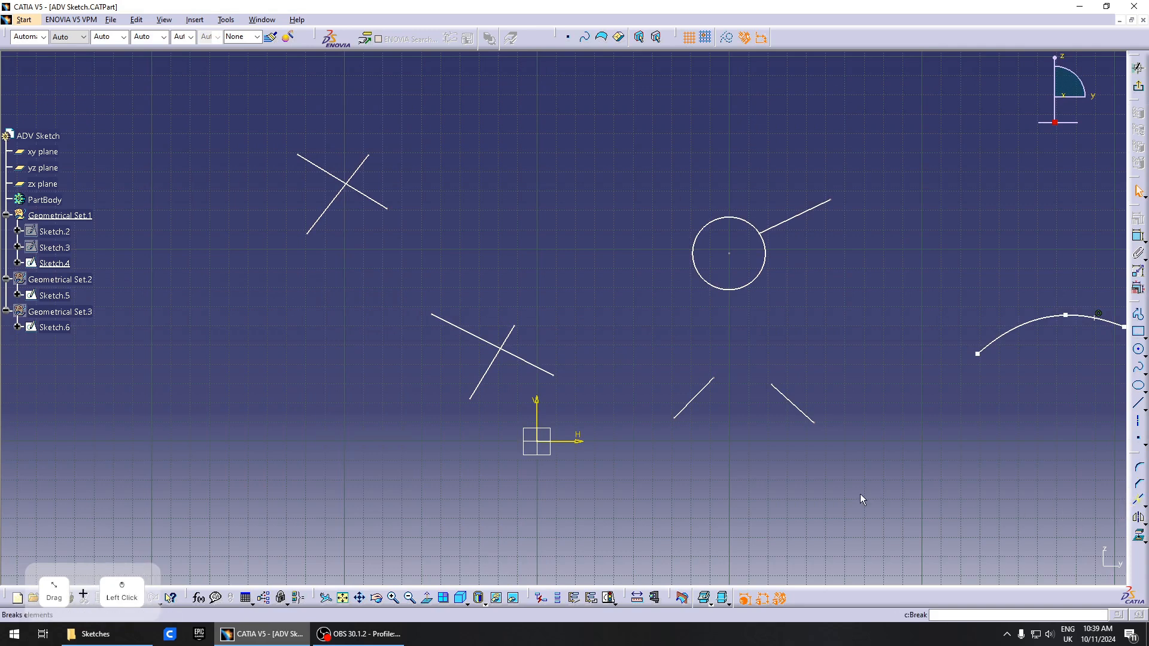
right_click(653, 370)
mouse_move(653, 369)
middle_down()
mouse_move(617, 295)
mouse_move(1024, 426)
middle_up()
Try quick-trimming the upper-left half off the longer line in the crossing pair nearest the origin, and undo the trimming
click(1144, 504)
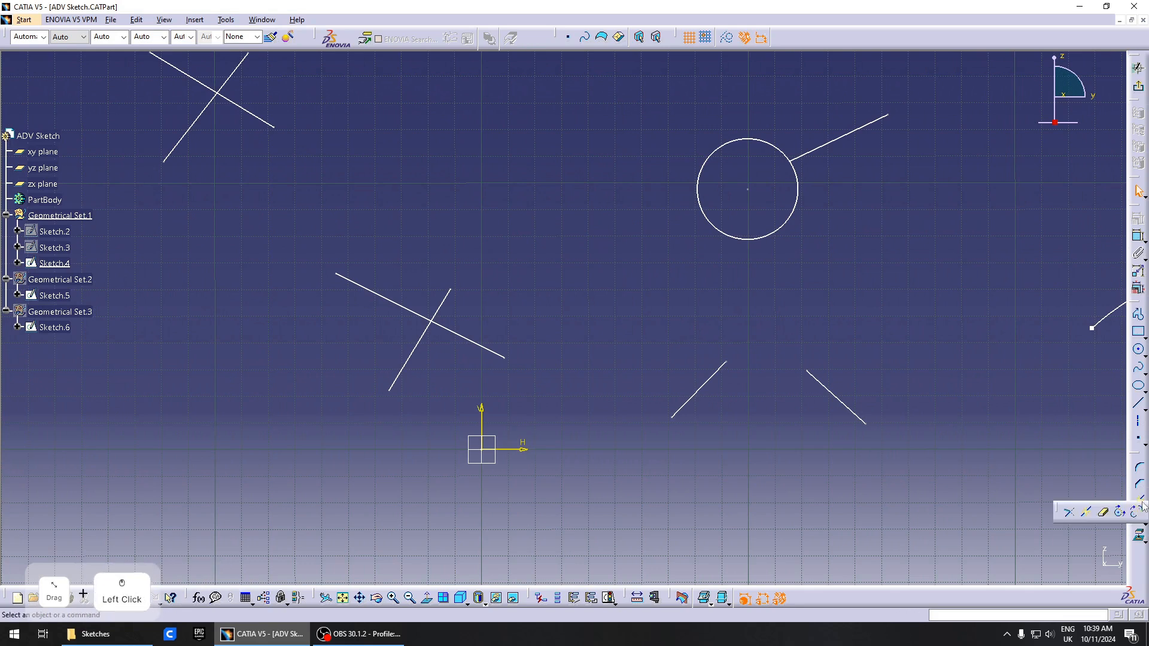
click(1105, 514)
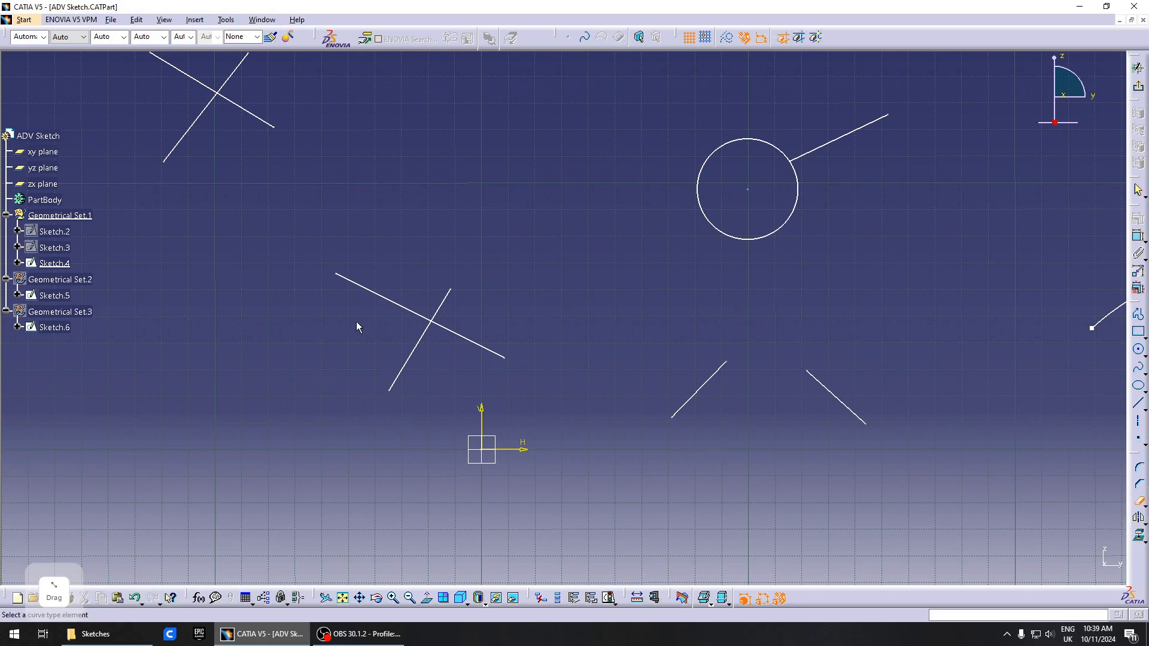
click(411, 308)
click(430, 339)
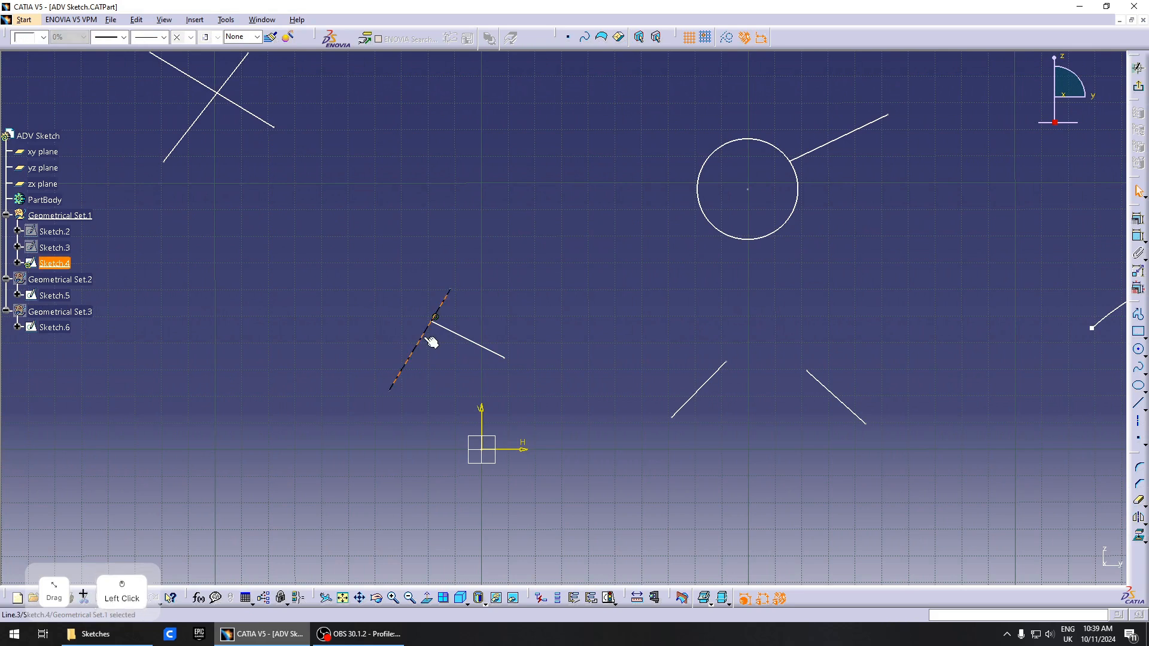
click(1138, 501)
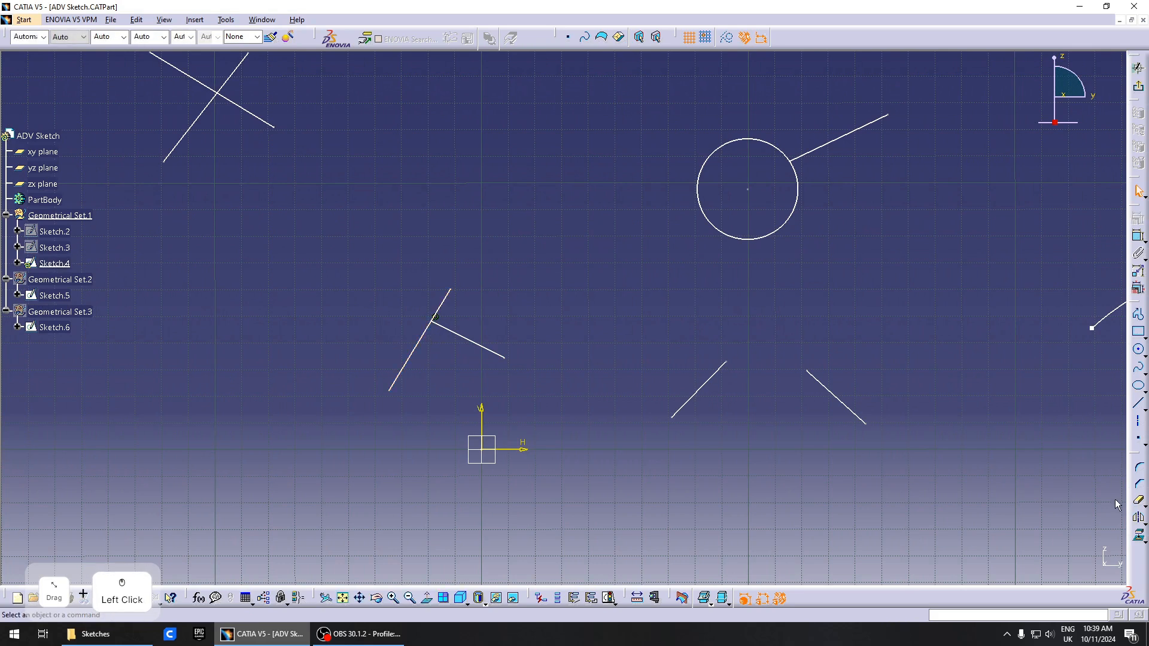
click(428, 339)
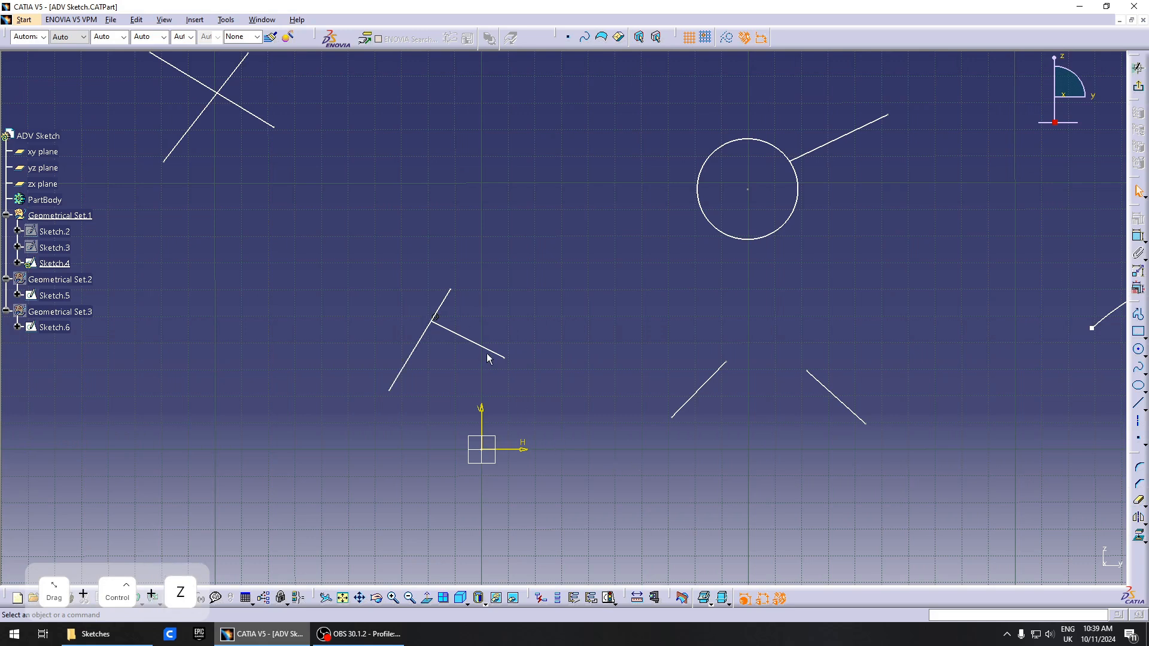
key(ctrl+z)
Trim the crossing pair nearest the origin into a corner, keeping the upper-left and lower-left portions of its lines
click(981, 407)
click(1144, 504)
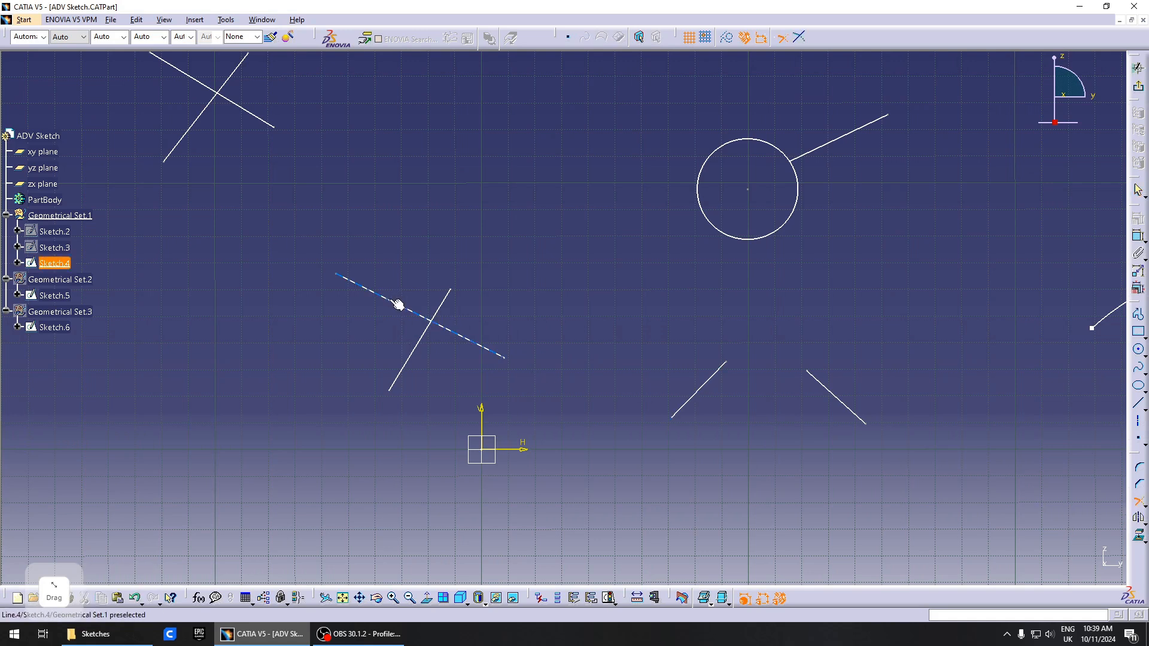
click(398, 305)
click(418, 356)
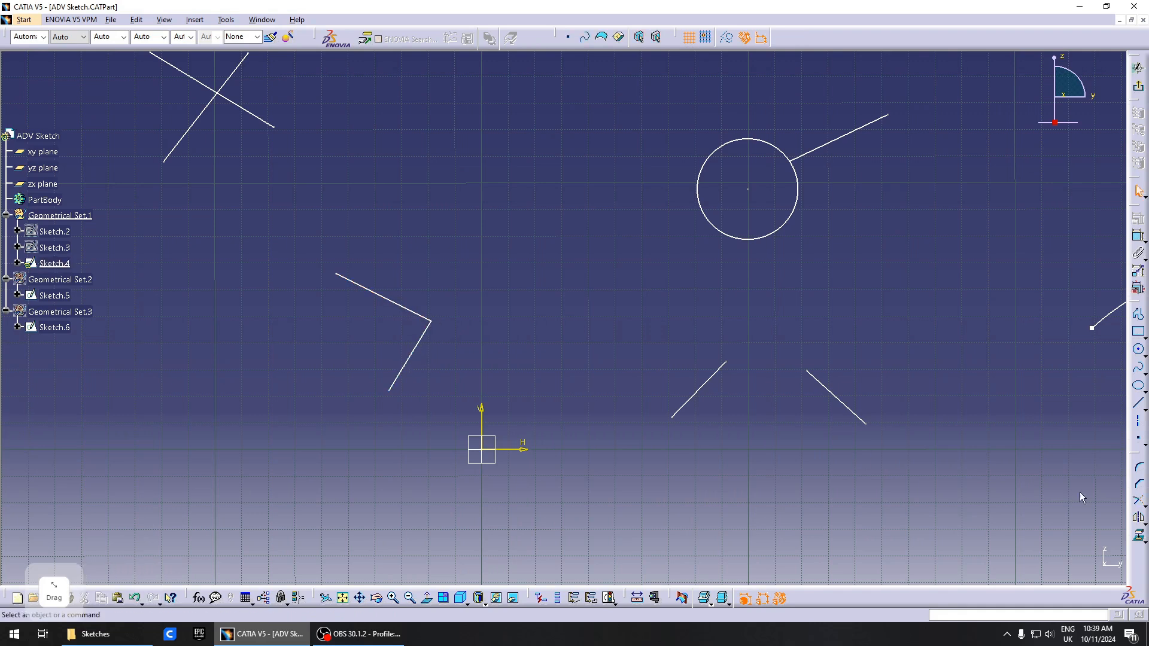
Trim the crossing pair farthest from the origin into a corner, keeping the lower-left and lower-right portions of its lines
click(1139, 501)
middle_drag(203, 194, 524, 359)
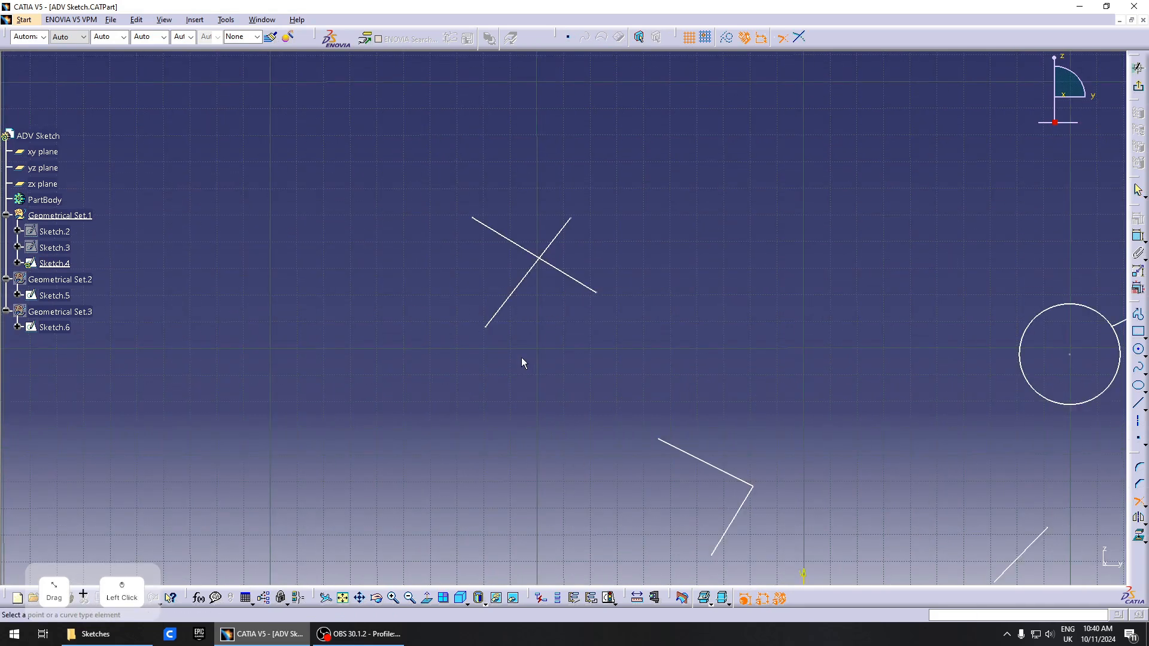
click(577, 281)
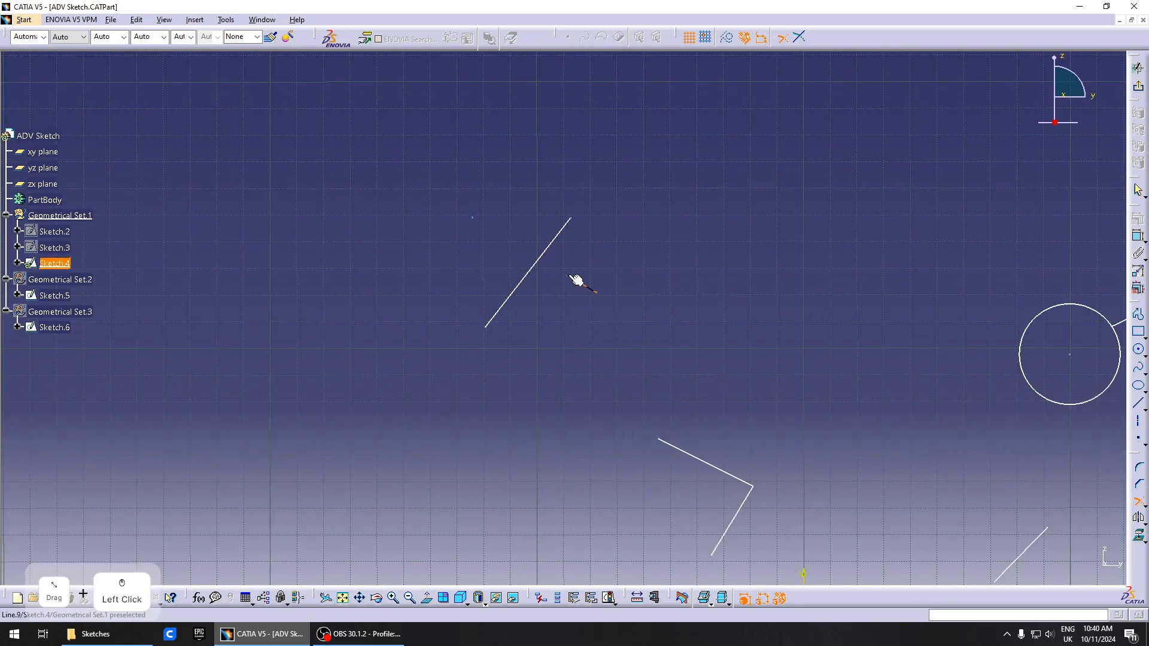
click(565, 239)
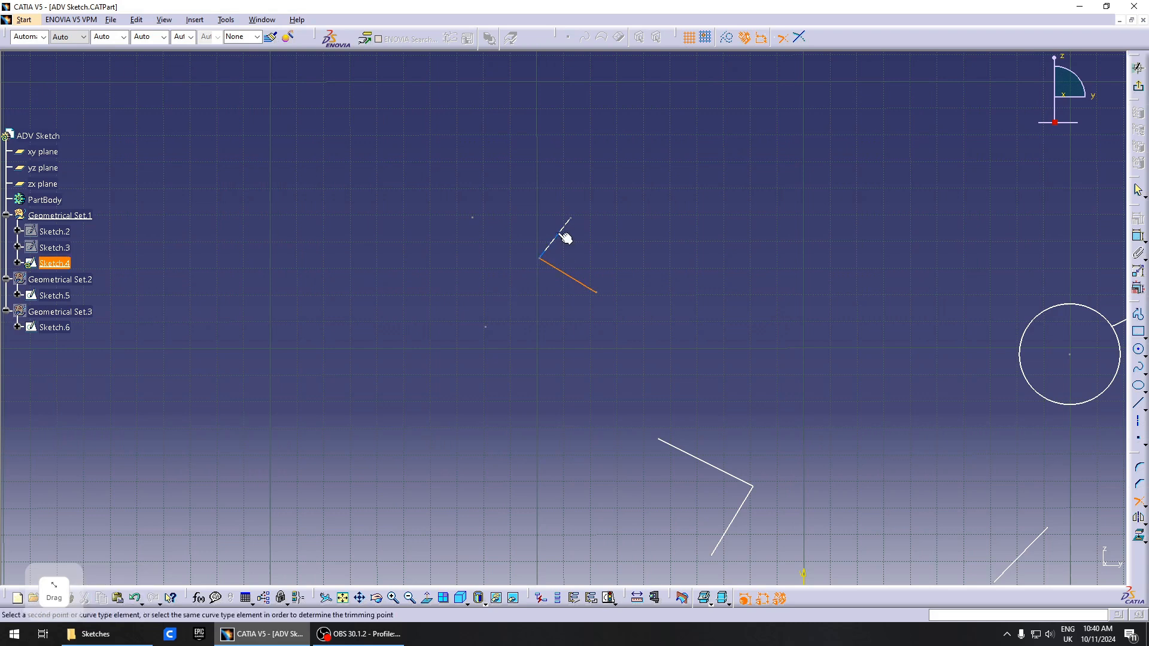
click(514, 294)
middle_drag(763, 395, 554, 267)
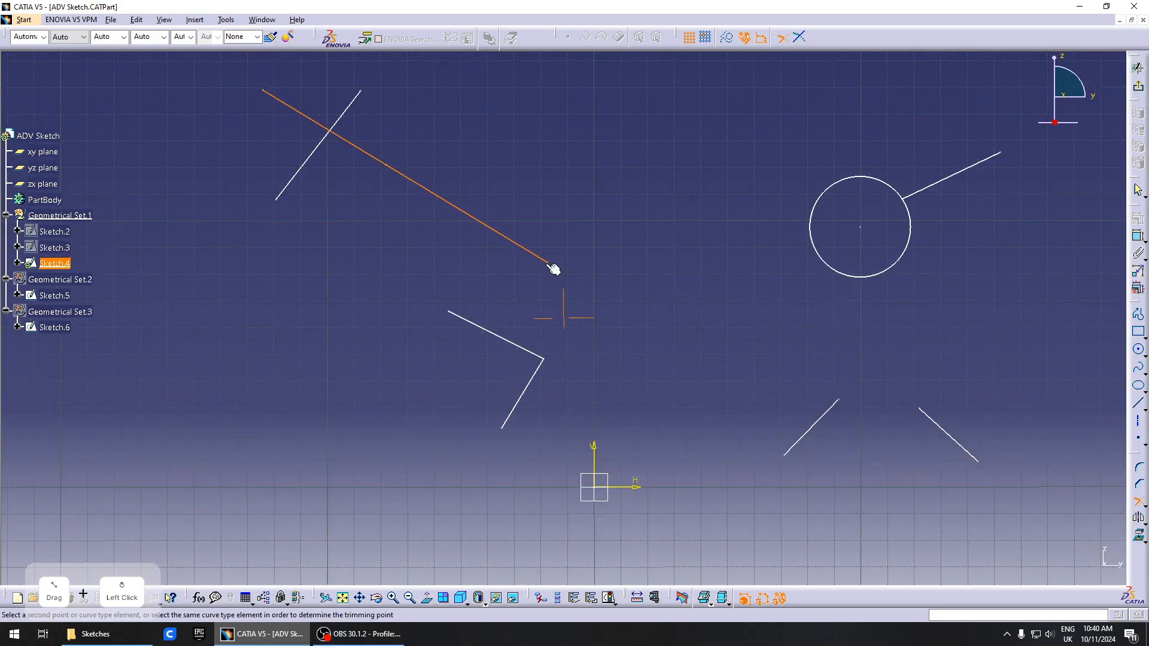
click(313, 151)
Trim the two separate slanted lines below the circle so they extend and meet at a corner
middle_drag(1047, 465, 888, 408)
click(1139, 499)
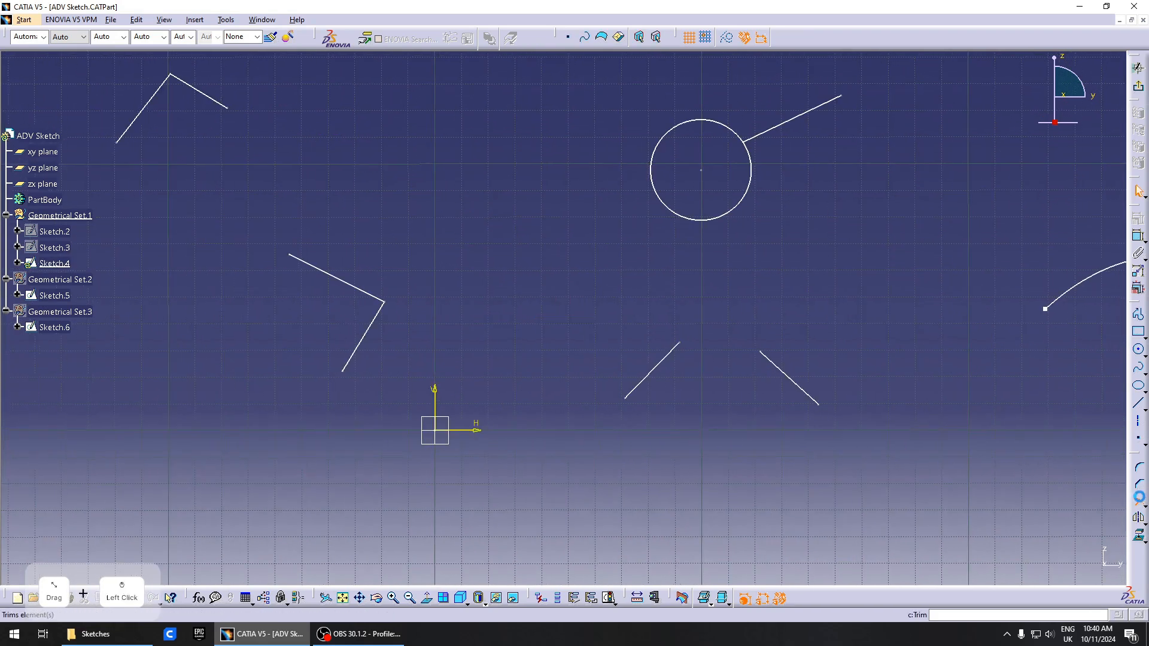
click(670, 357)
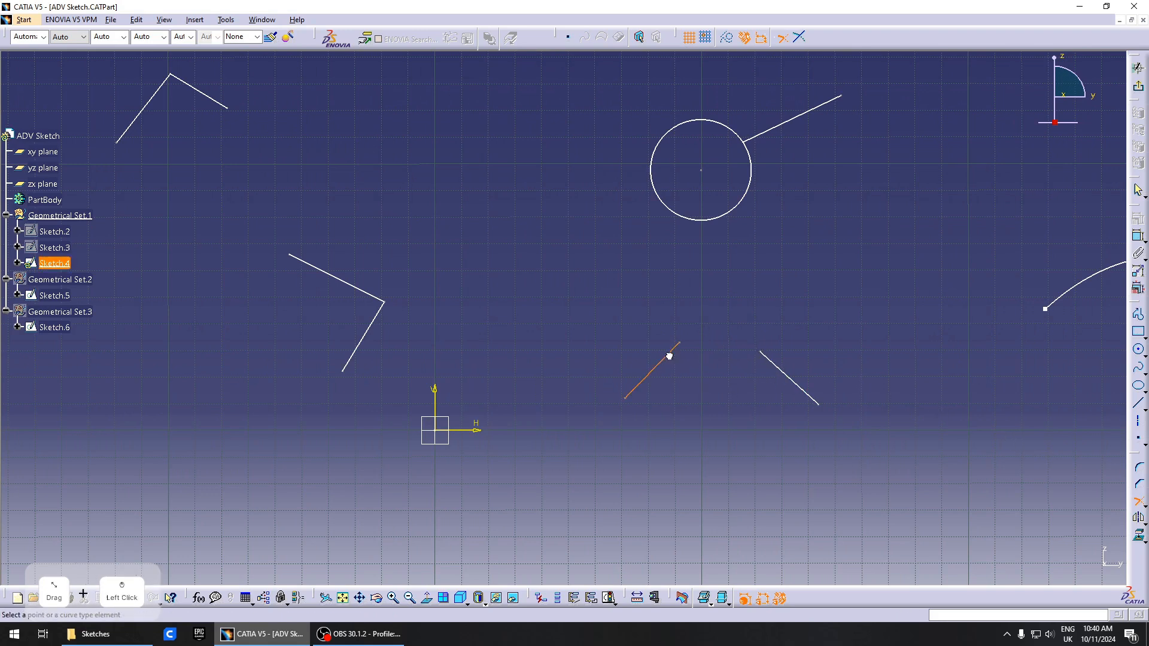
click(785, 372)
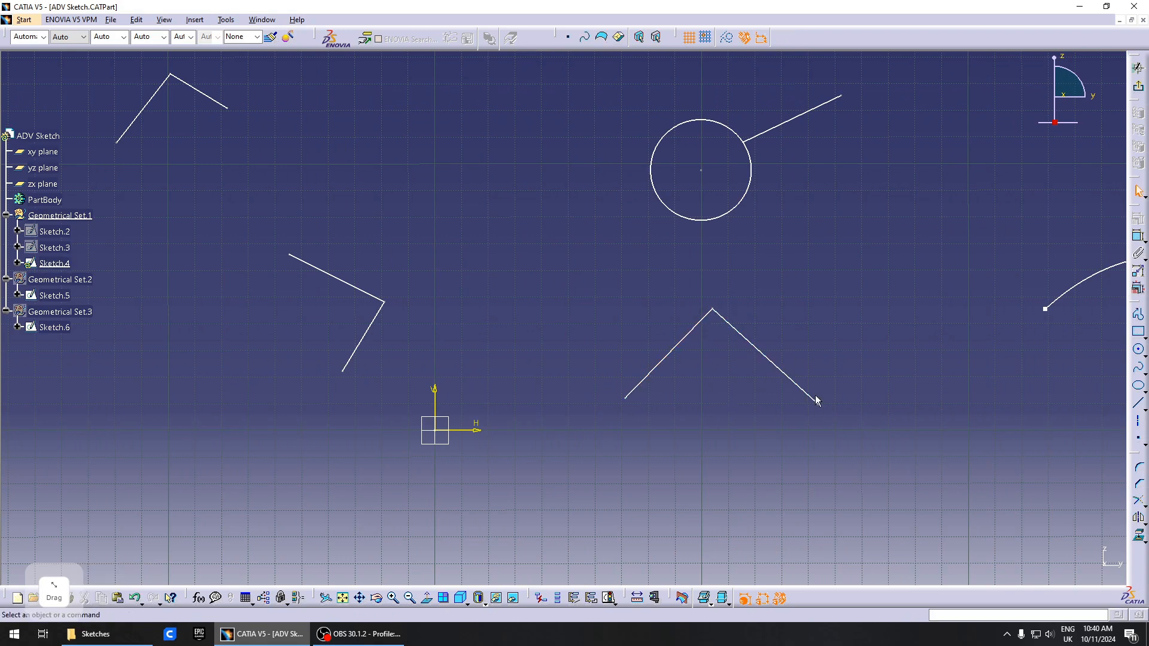
Undo the three corner trims on the crossing pairs and the separate slanted lines
mouse_move(830, 361)
middle_down()
mouse_move(738, 350)
mouse_move(800, 392)
mouse_move(787, 415)
middle_up()
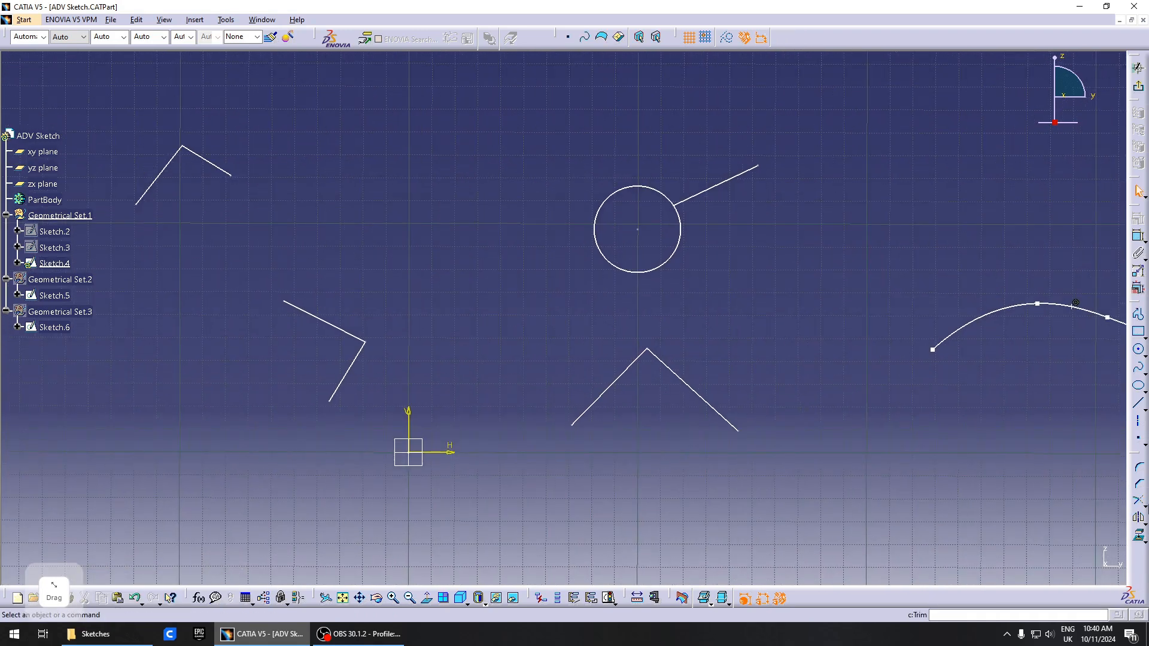
click(1145, 506)
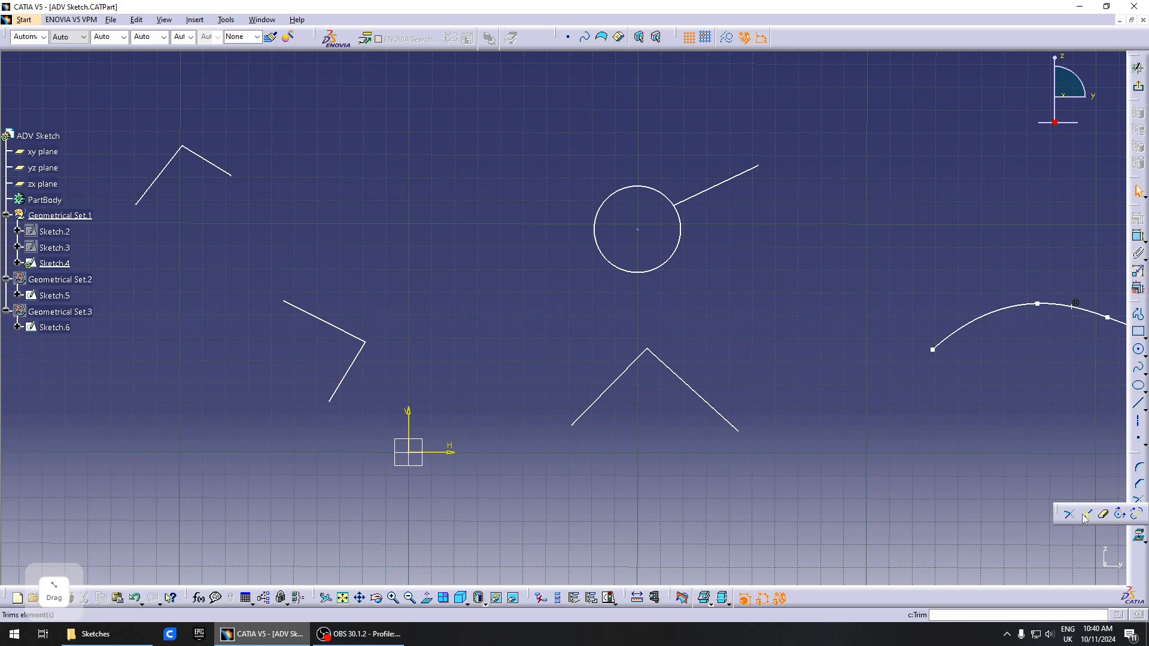
click(829, 445)
key(ctrl+z)
key(ctrl+z)
key(ctrl+z)
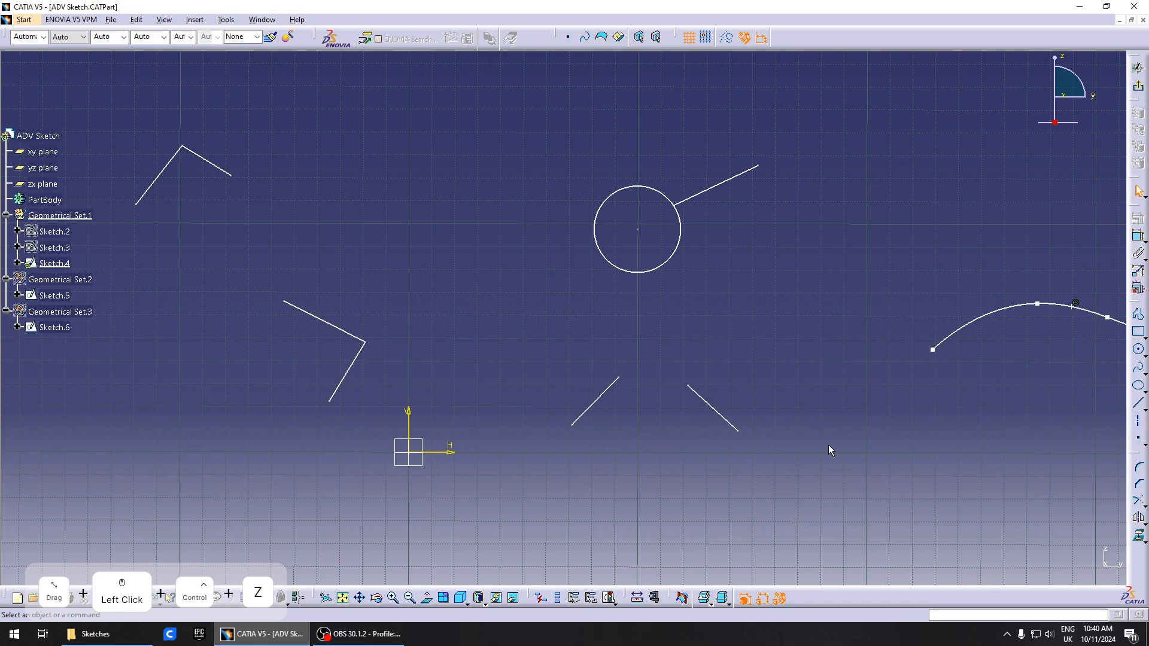
Break the shorter line of the crossing pair nearest the origin where the longer line crosses it, and select its segments to check the split
click(1144, 503)
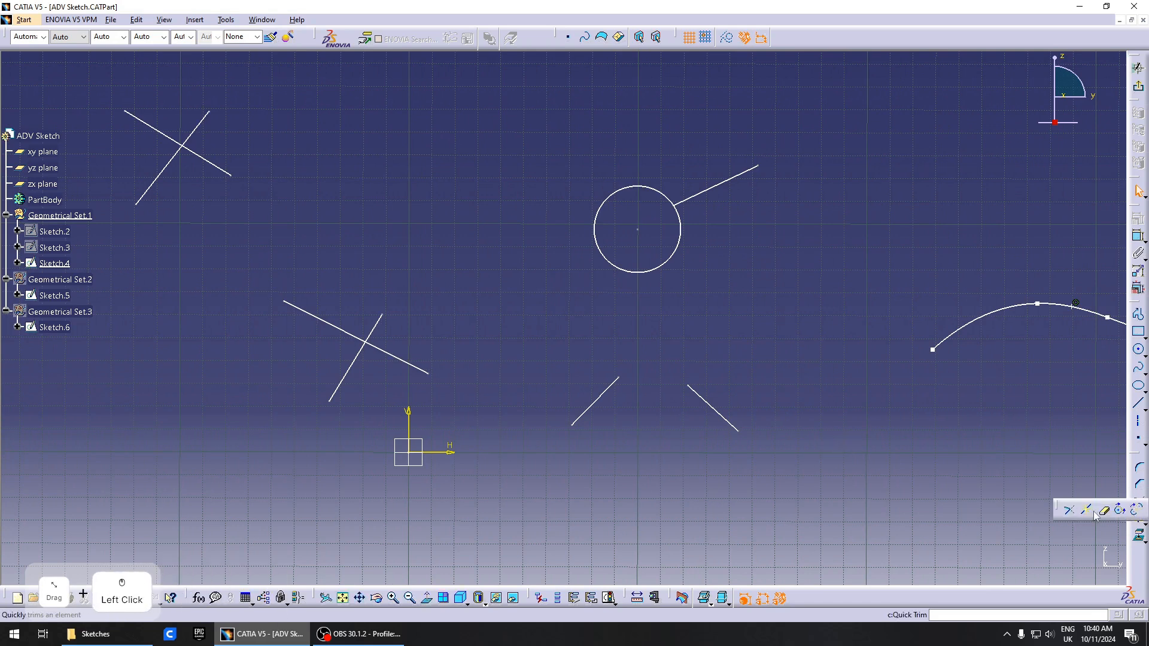
click(1087, 513)
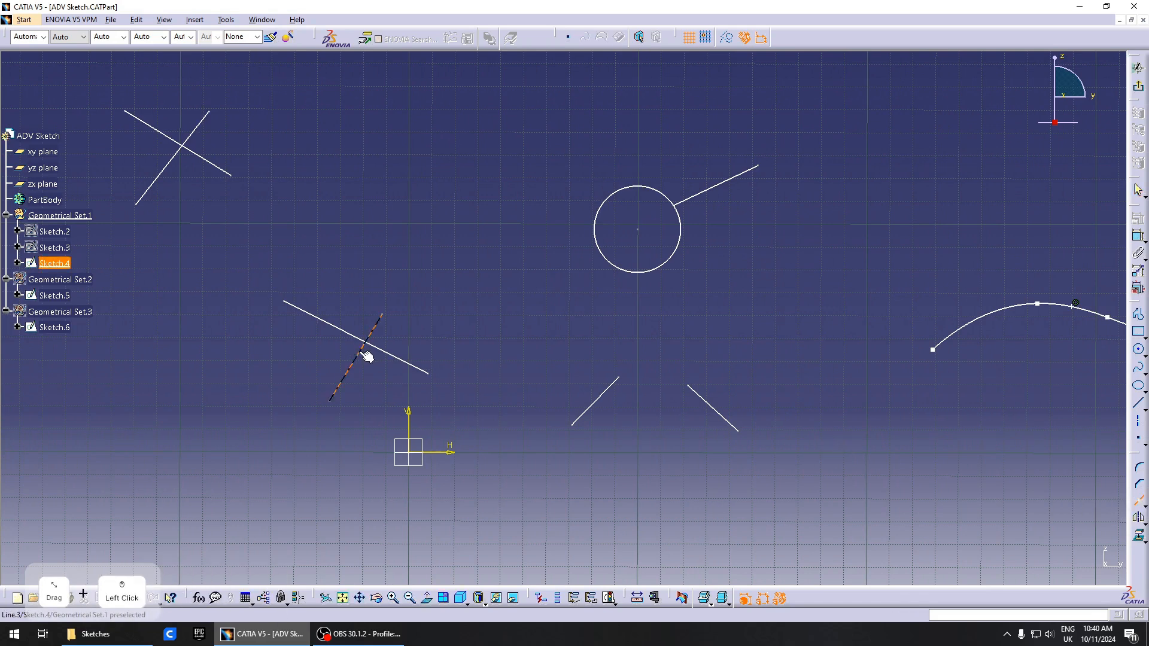
click(402, 358)
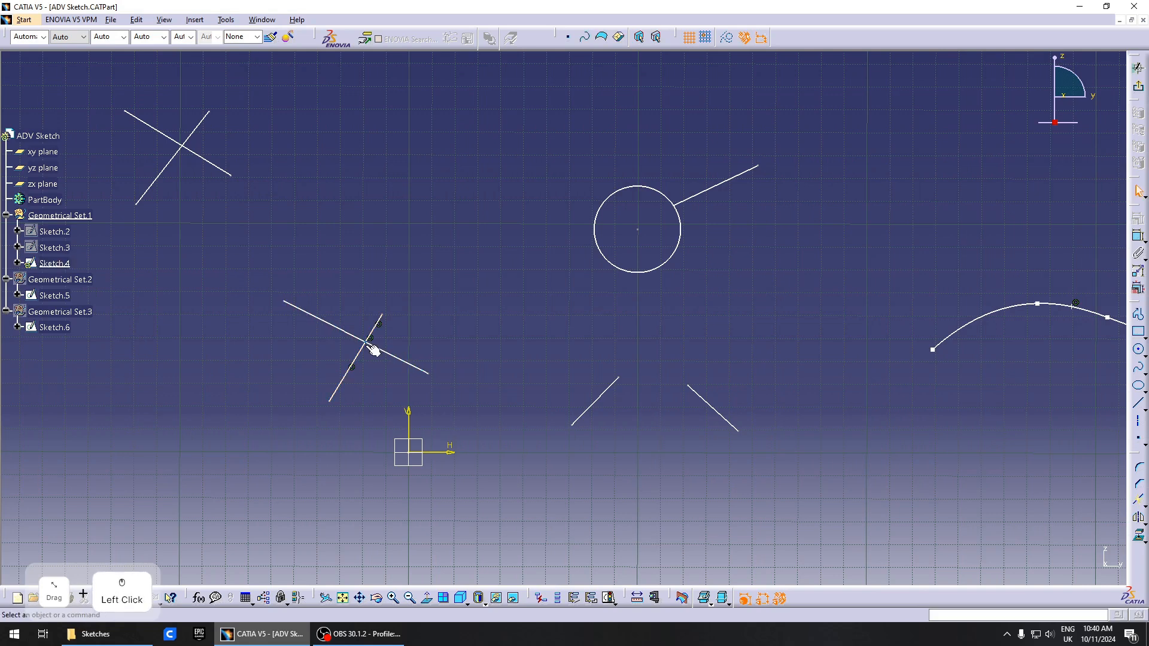
click(375, 329)
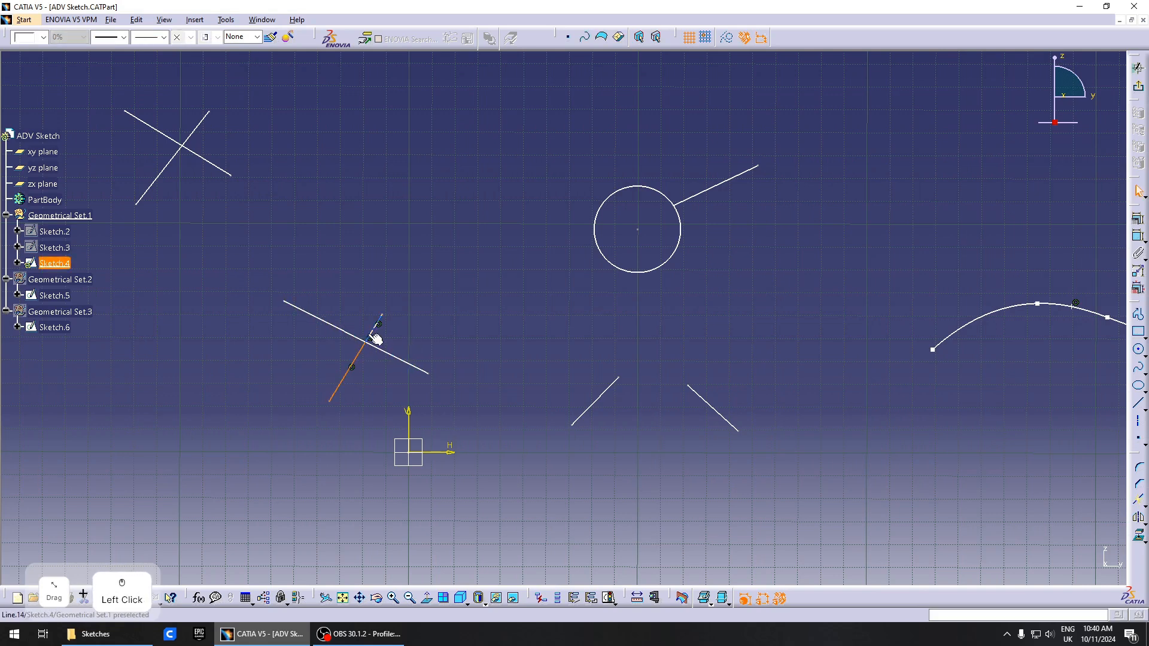
click(450, 347)
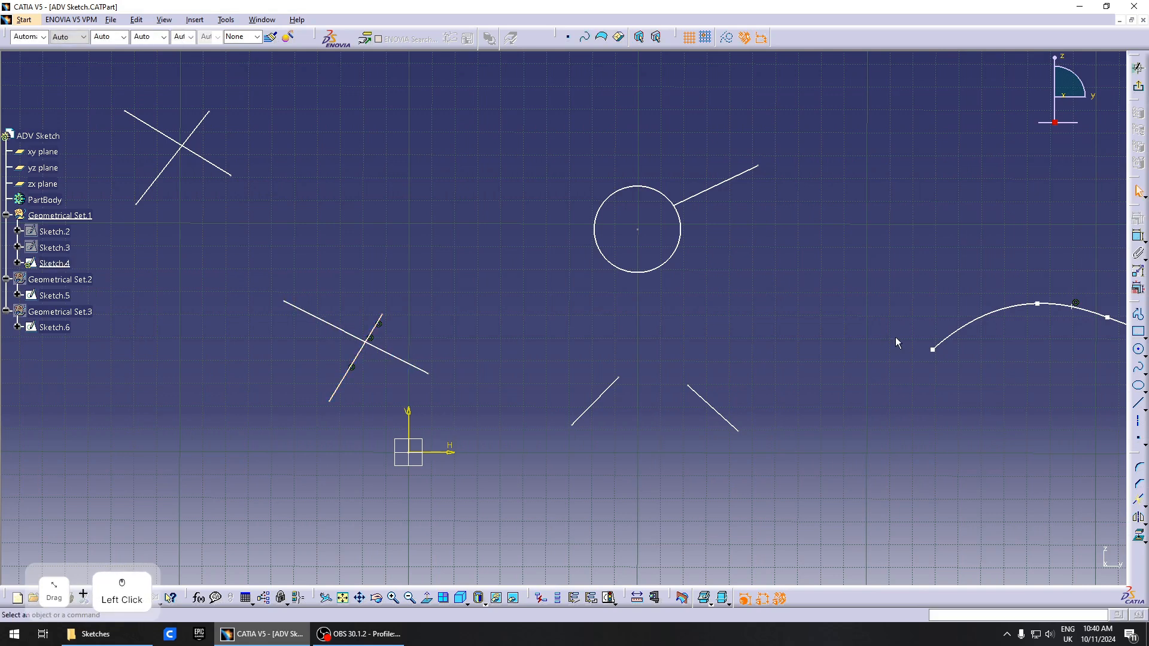
Try quick-trimming the circle on either side of the slanted line's endpoint, undoing each attempt
click(1144, 504)
click(749, 241)
middle_drag(749, 240, 713, 273)
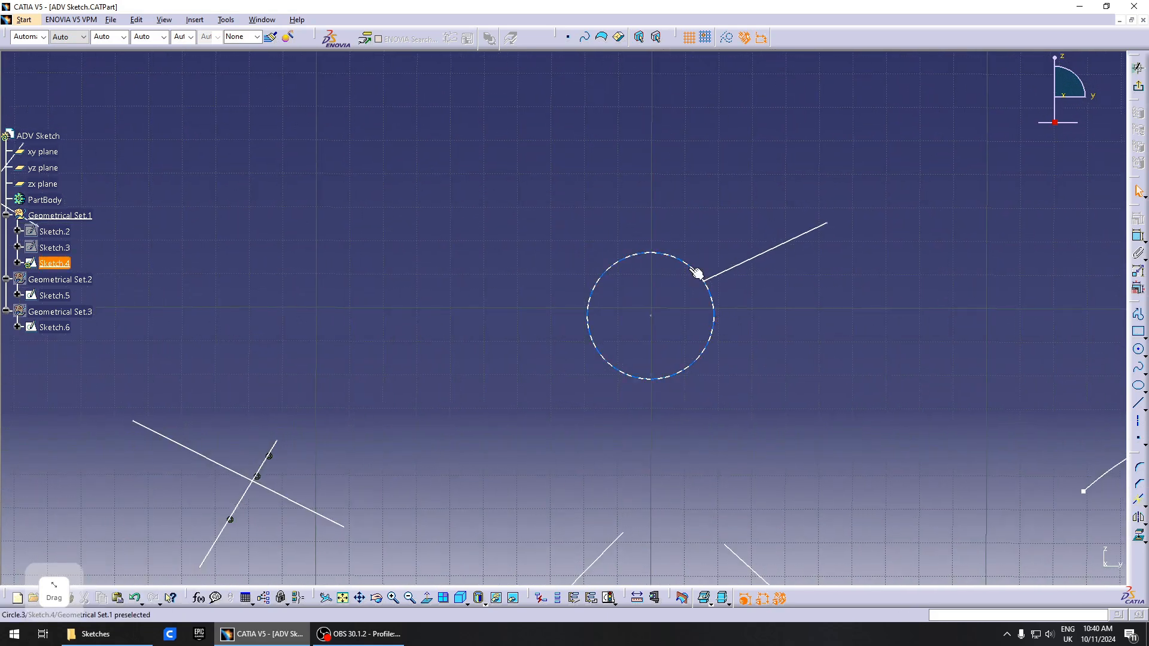
click(1144, 506)
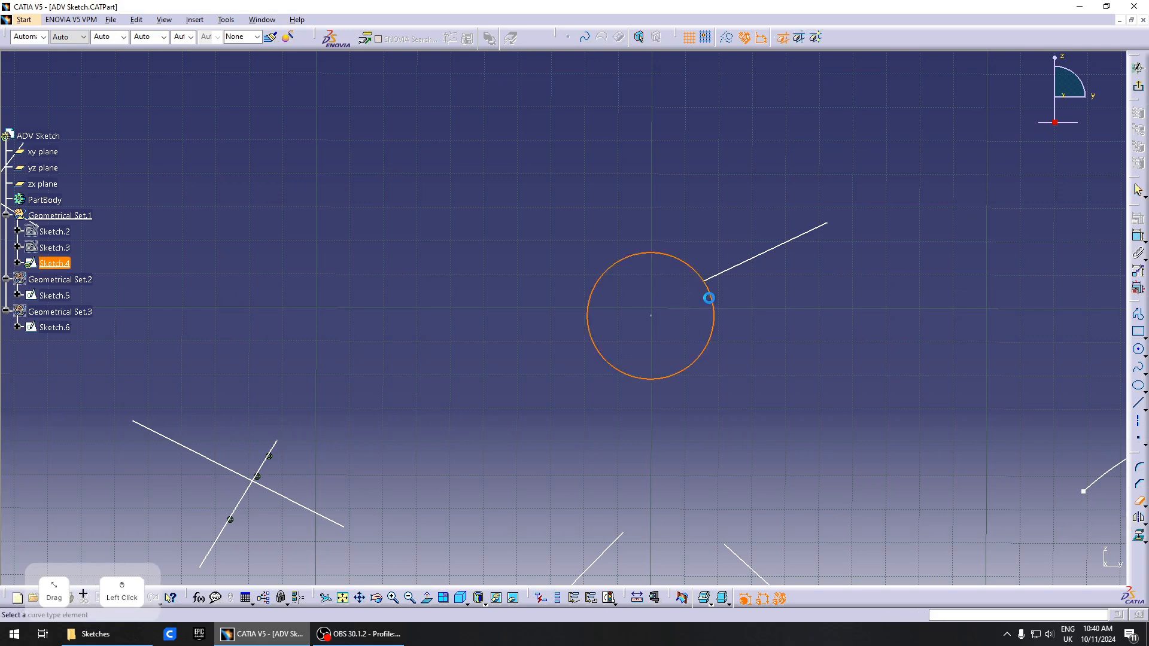
click(711, 297)
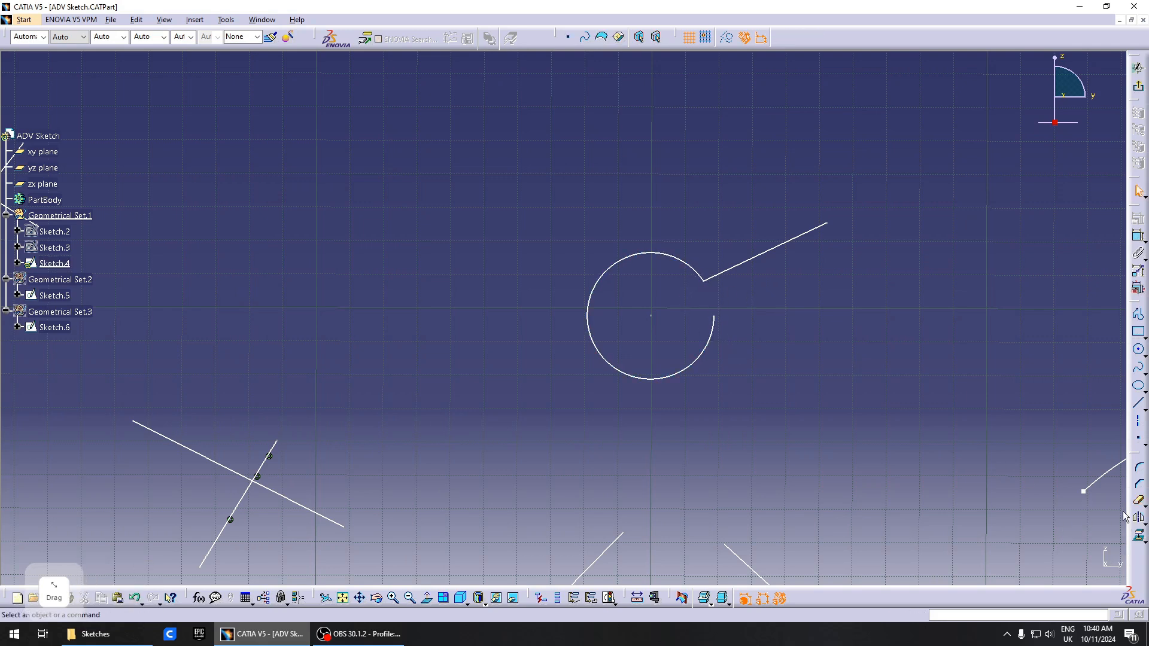
key(ctrl+z)
click(1143, 505)
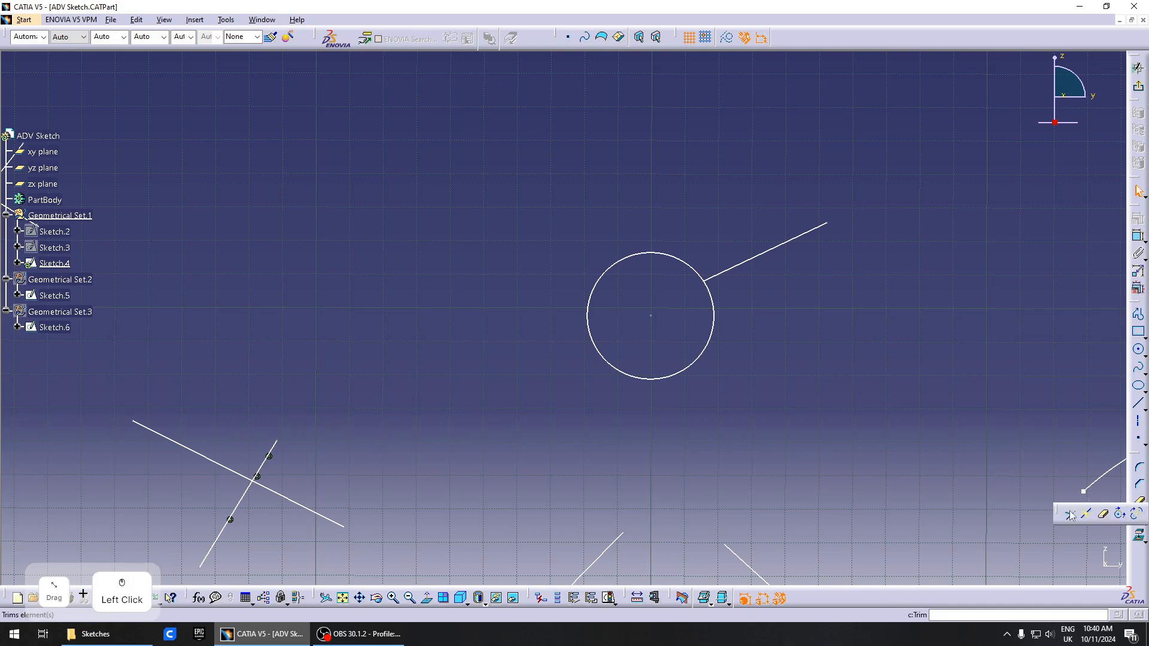
click(714, 293)
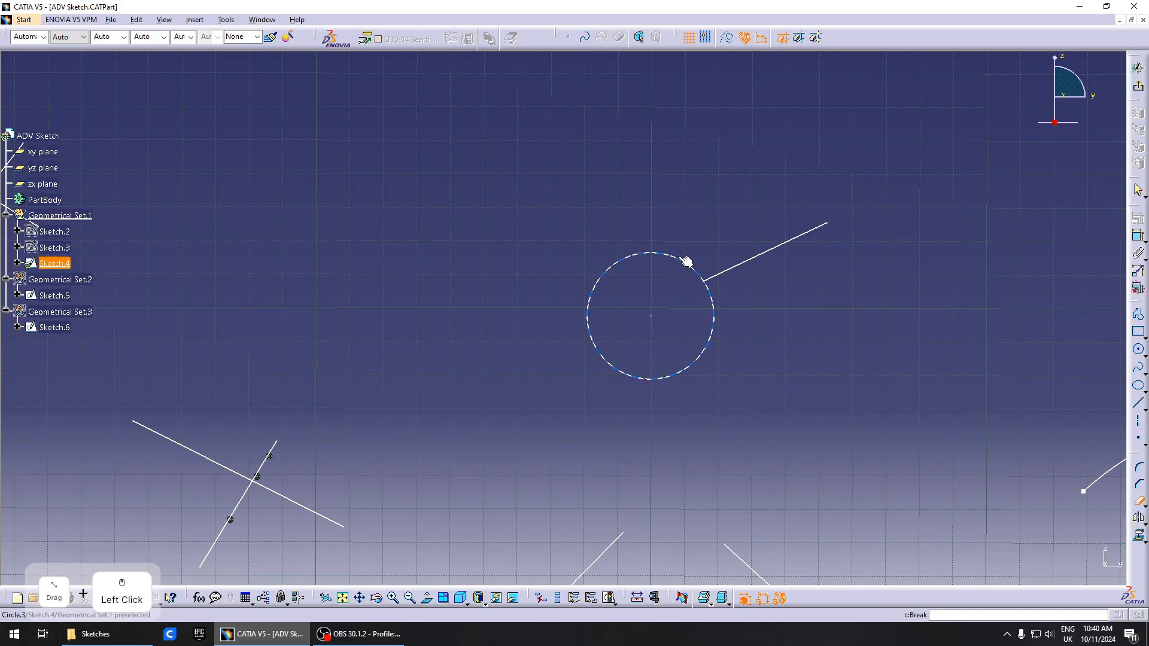
key(ctrl+z)
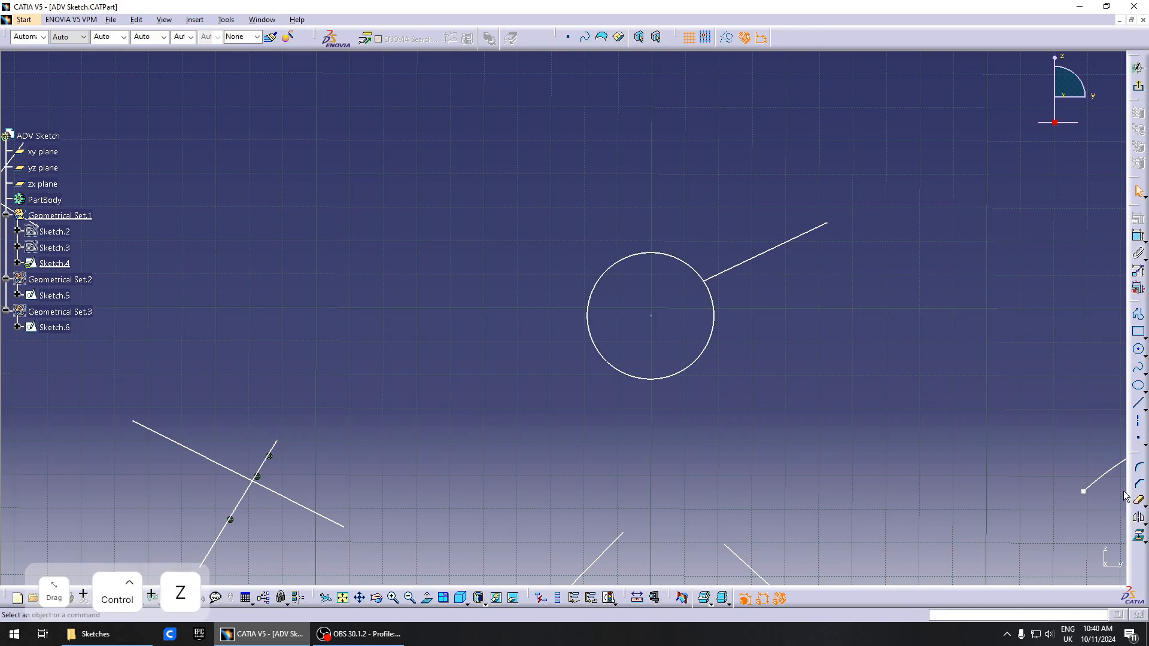
Trim the circle against the slanted line, keeping the large arc and the whole line
click(1138, 501)
click(1074, 519)
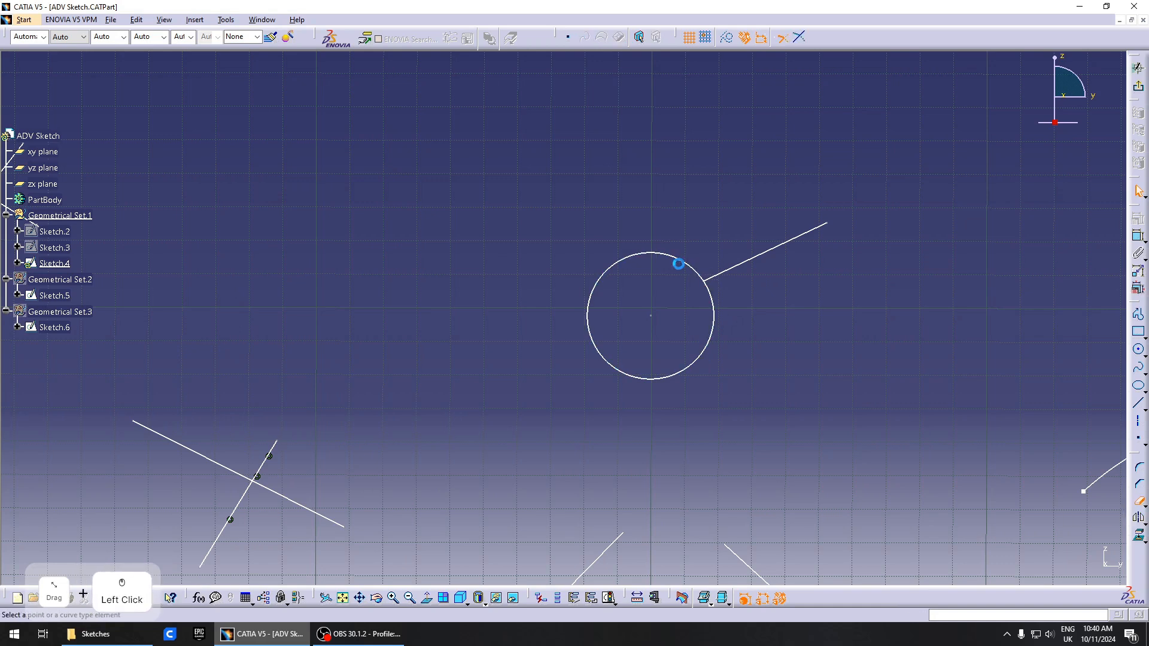
click(682, 263)
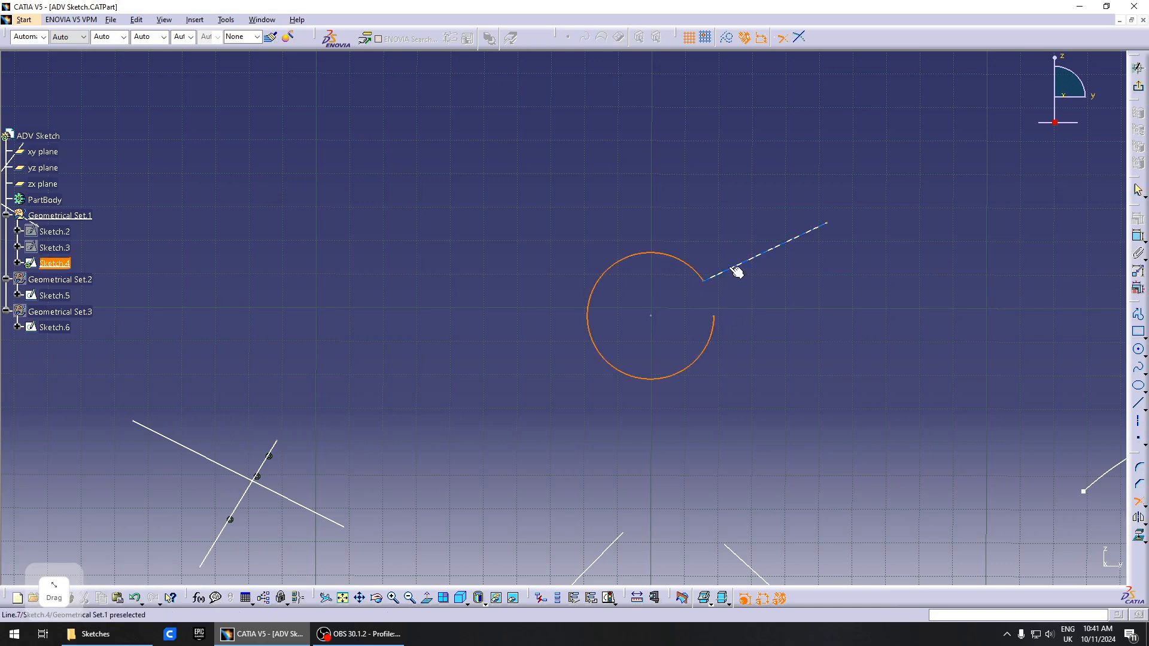
click(736, 272)
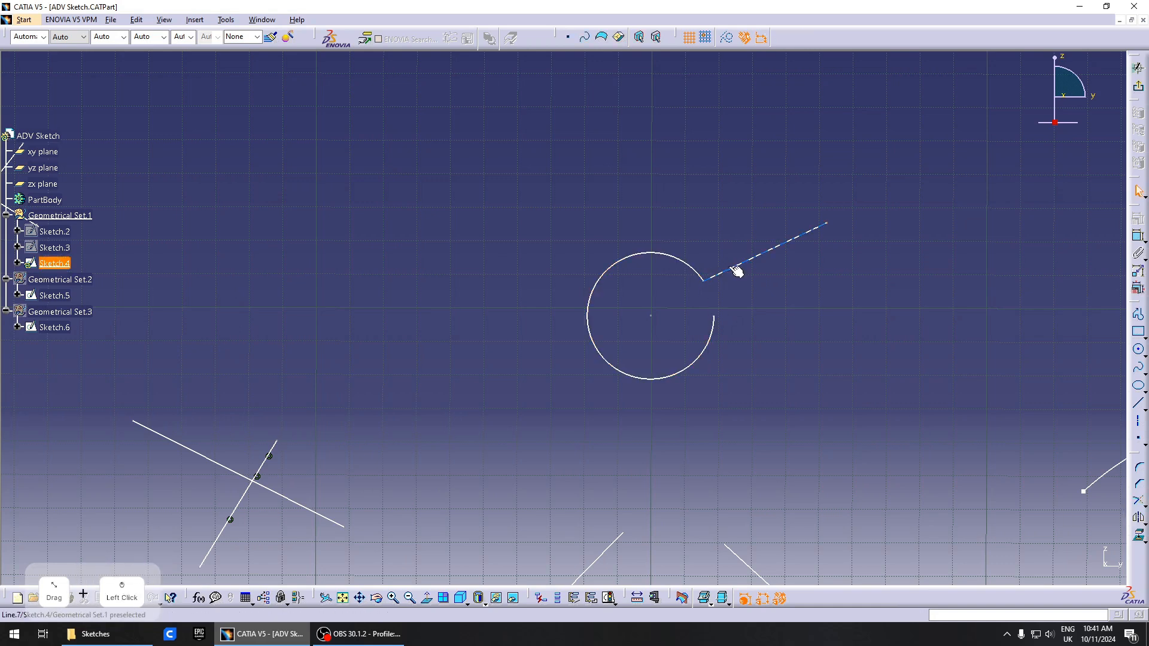
click(1139, 503)
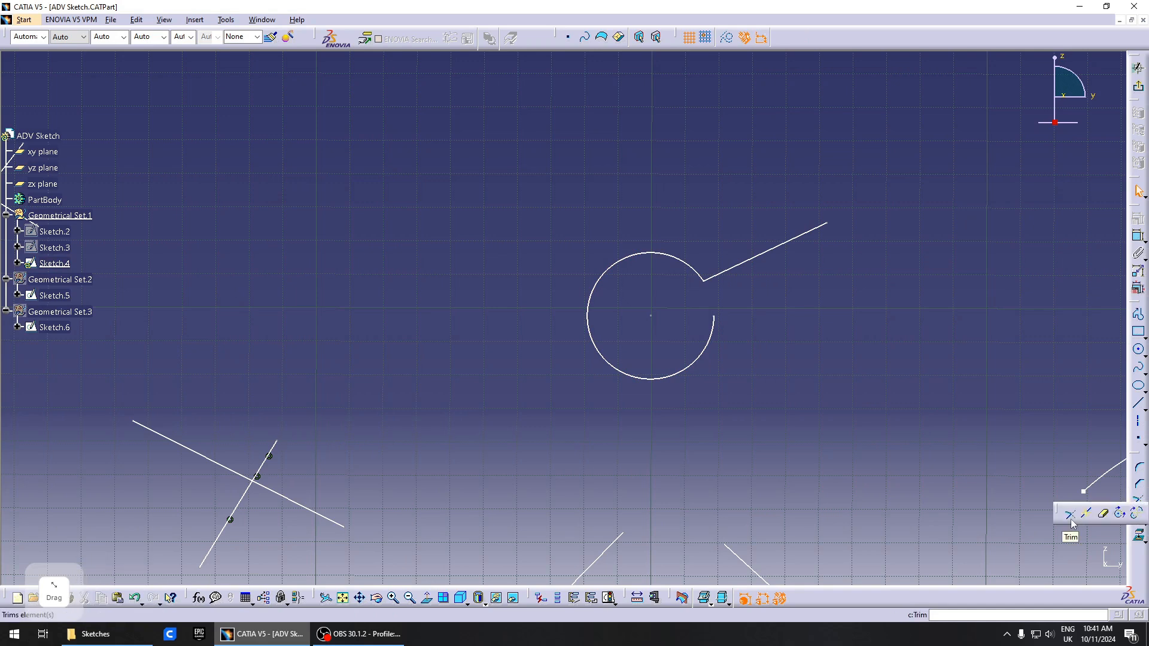
click(878, 400)
mouse_move(815, 446)
middle_down()
mouse_move(713, 331)
mouse_move(846, 429)
mouse_move(693, 391)
mouse_move(736, 433)
mouse_move(666, 429)
middle_up()
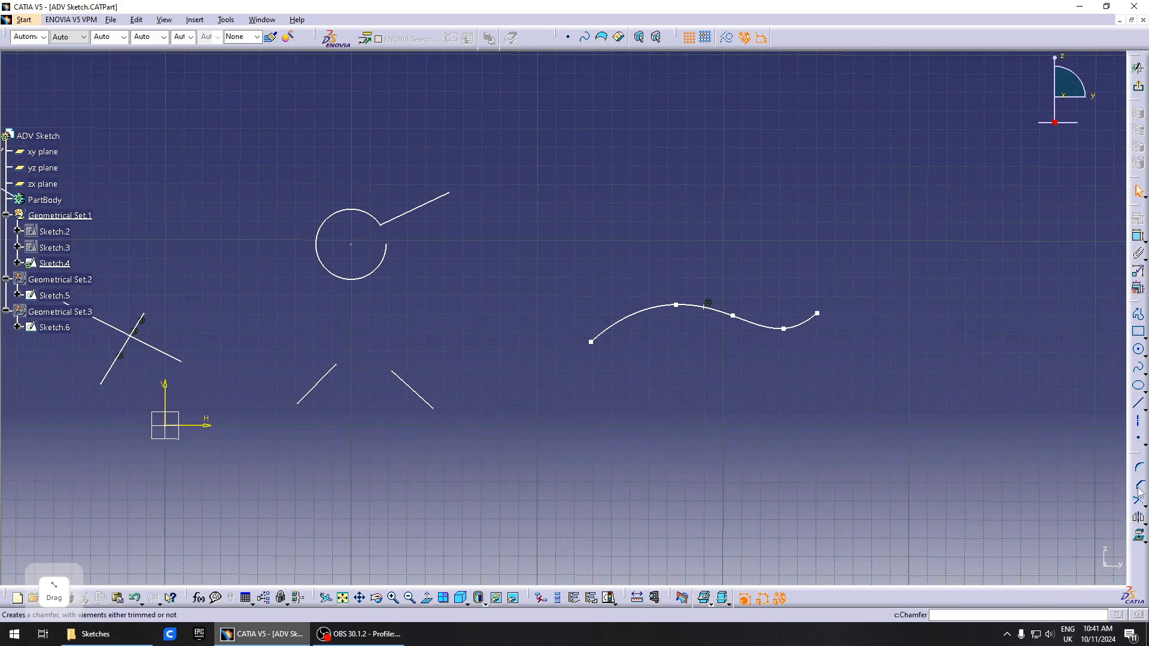
Draw a line normal to the spline, starting on the curve between its second and third control points and extending upward
mouse_move(846, 390)
middle_down()
mouse_move(772, 367)
mouse_move(652, 389)
middle_up()
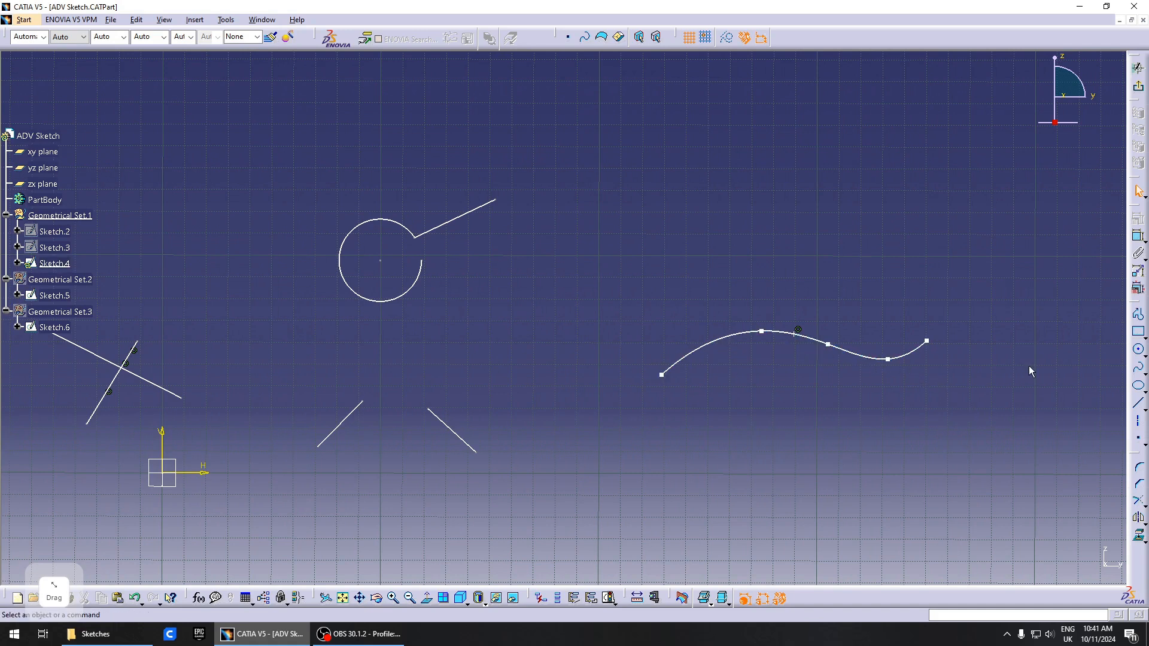
click(1146, 445)
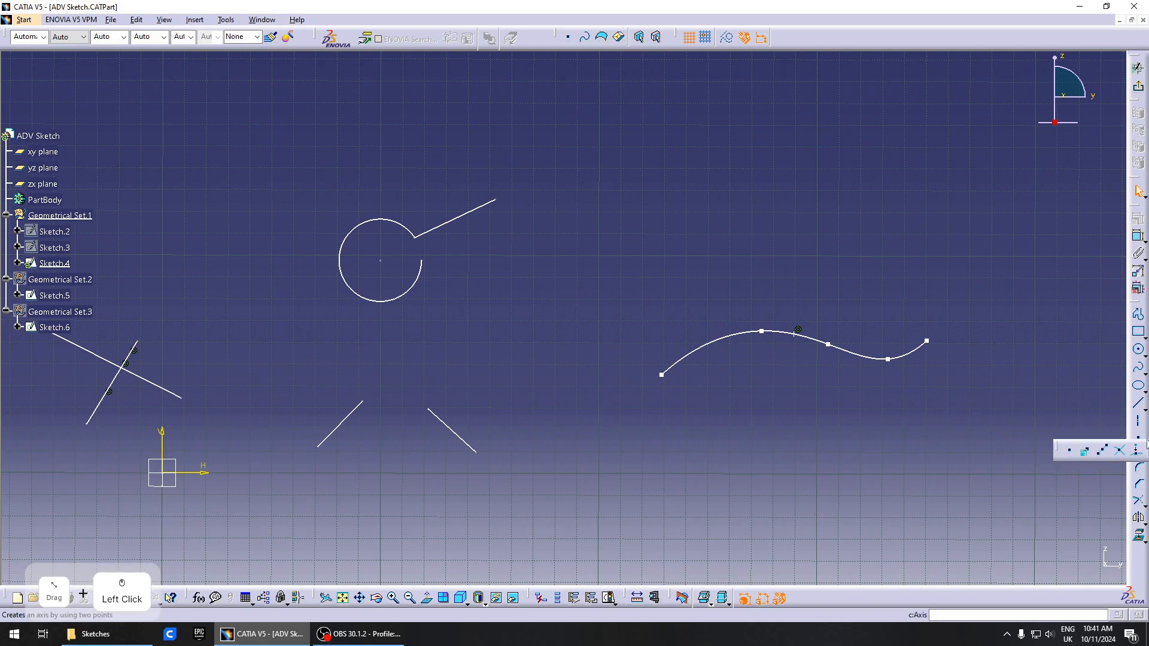
click(1146, 427)
click(1146, 411)
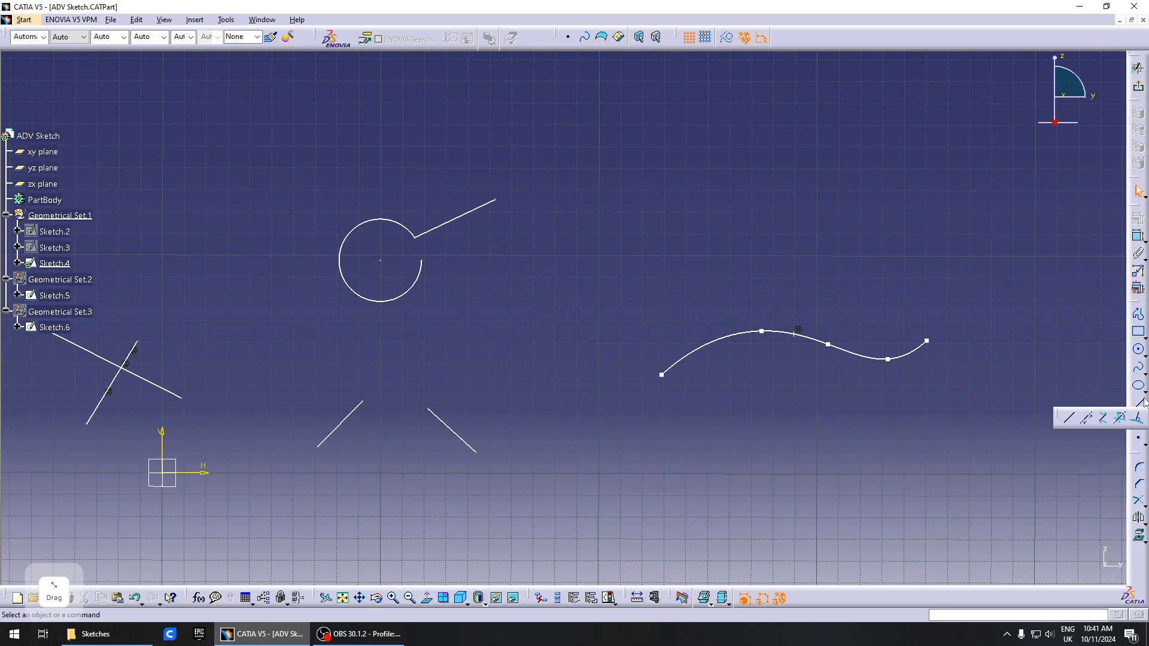
click(1145, 407)
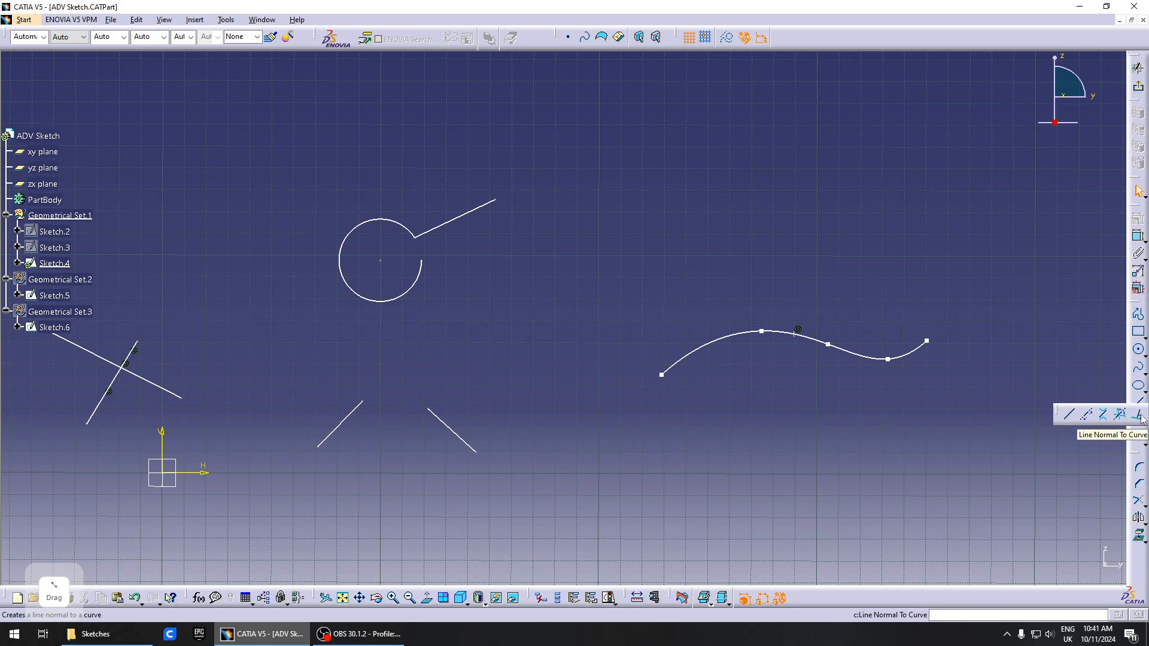
click(1142, 419)
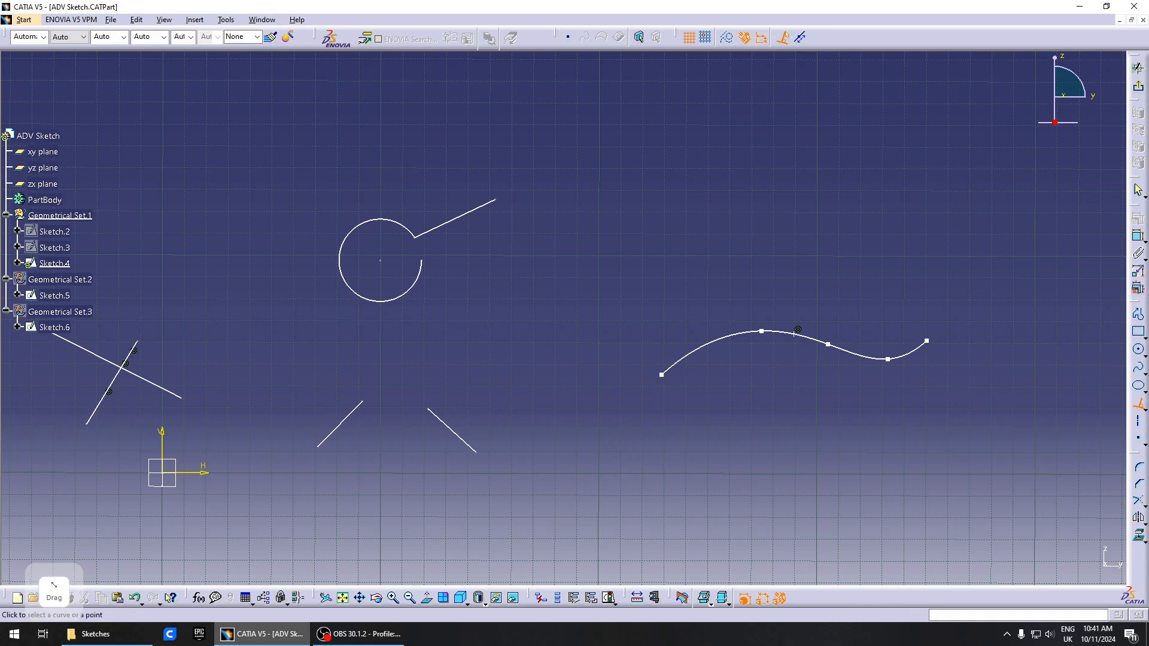
click(1143, 411)
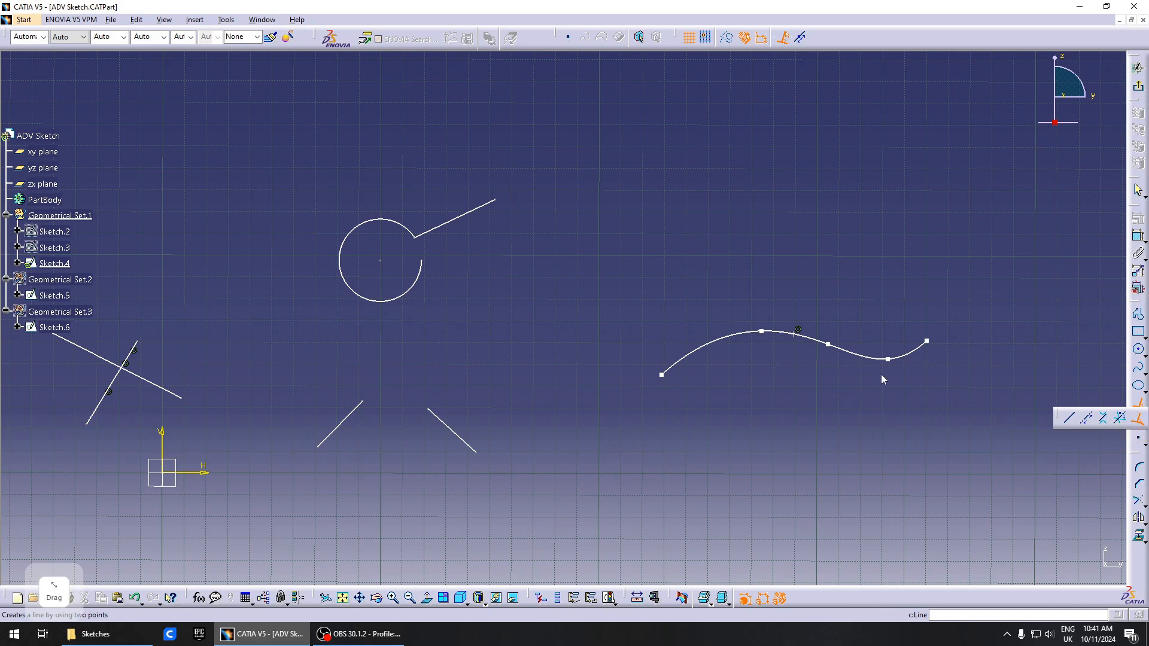
click(830, 2)
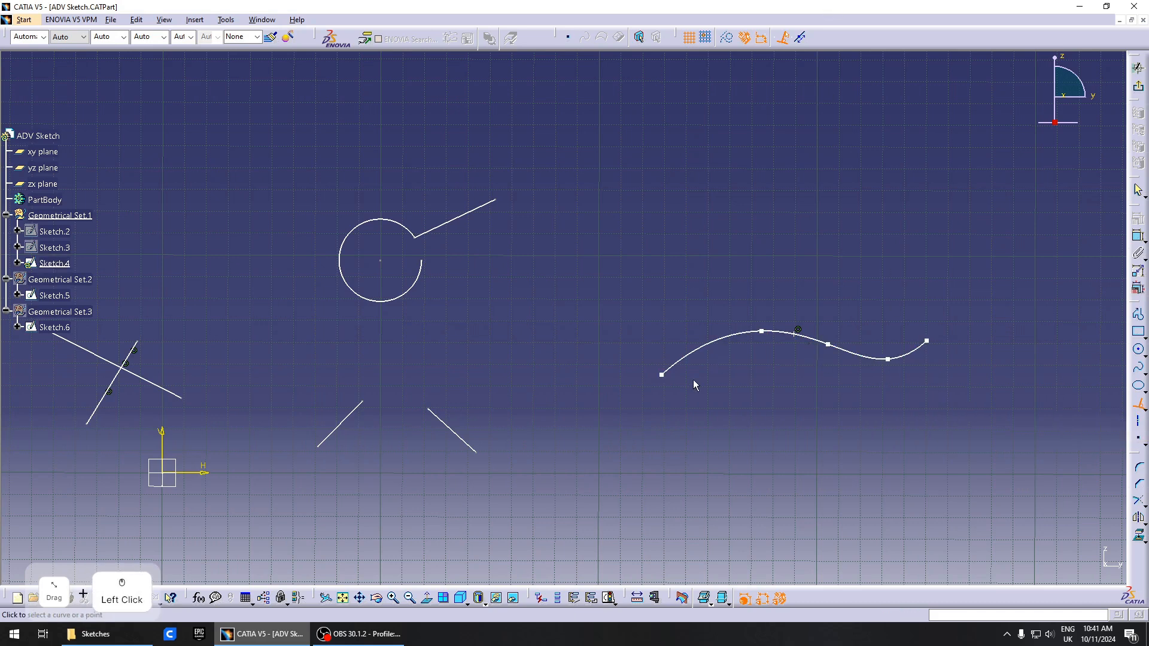
click(800, 334)
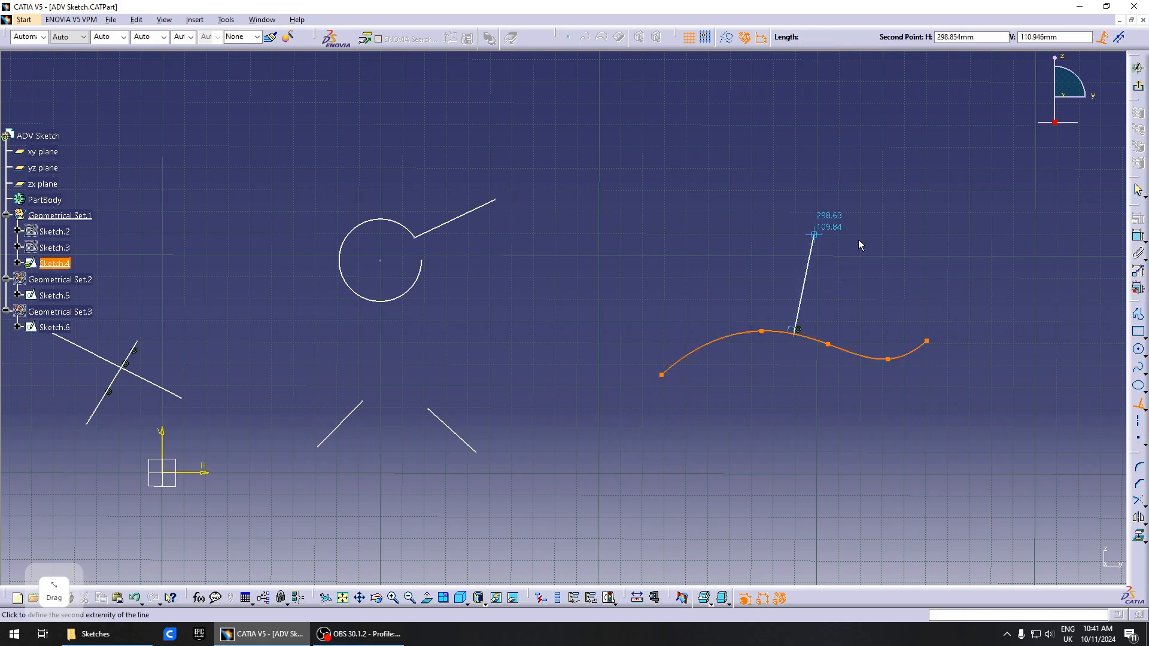
click(885, 214)
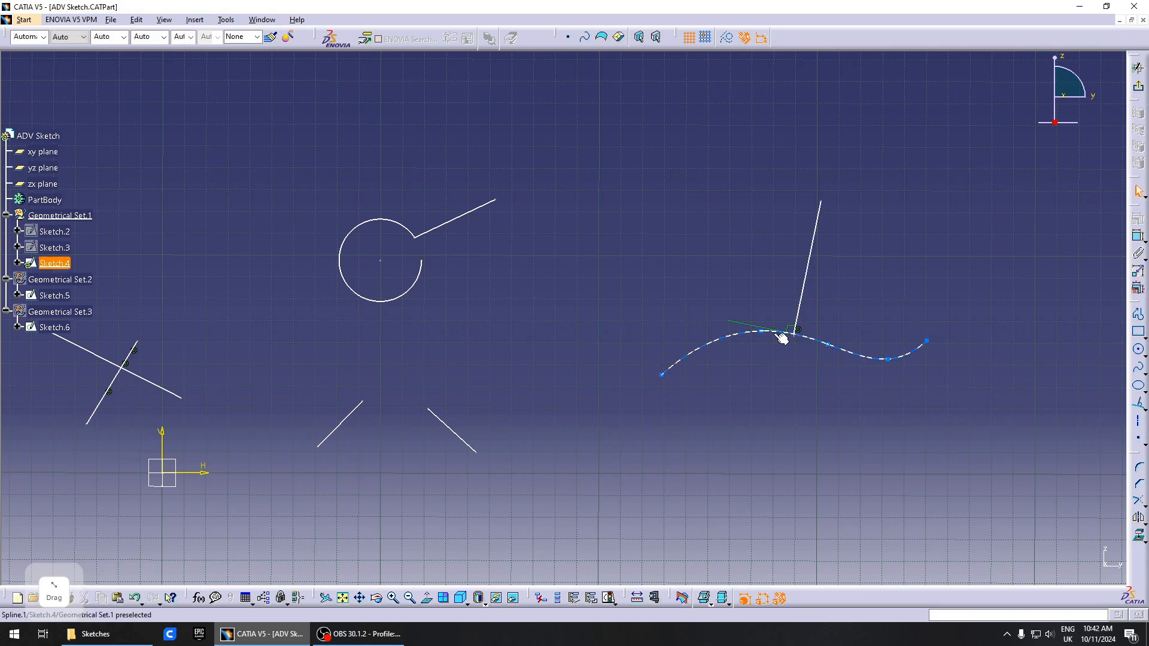
Reshape the spline by moving the curve and its control points to test that the line stays normal to it
mouse_move(796, 333)
mouse_down()
mouse_move(866, 354)
mouse_move(886, 335)
mouse_move(846, 311)
mouse_move(846, 282)
mouse_move(872, 313)
mouse_move(826, 354)
mouse_move(798, 341)
mouse_move(861, 294)
mouse_move(836, 259)
mouse_move(801, 264)
mouse_move(838, 329)
mouse_move(792, 352)
mouse_move(747, 313)
mouse_move(813, 269)
mouse_move(836, 303)
mouse_move(793, 295)
mouse_move(767, 267)
mouse_move(802, 282)
mouse_move(817, 337)
mouse_up()
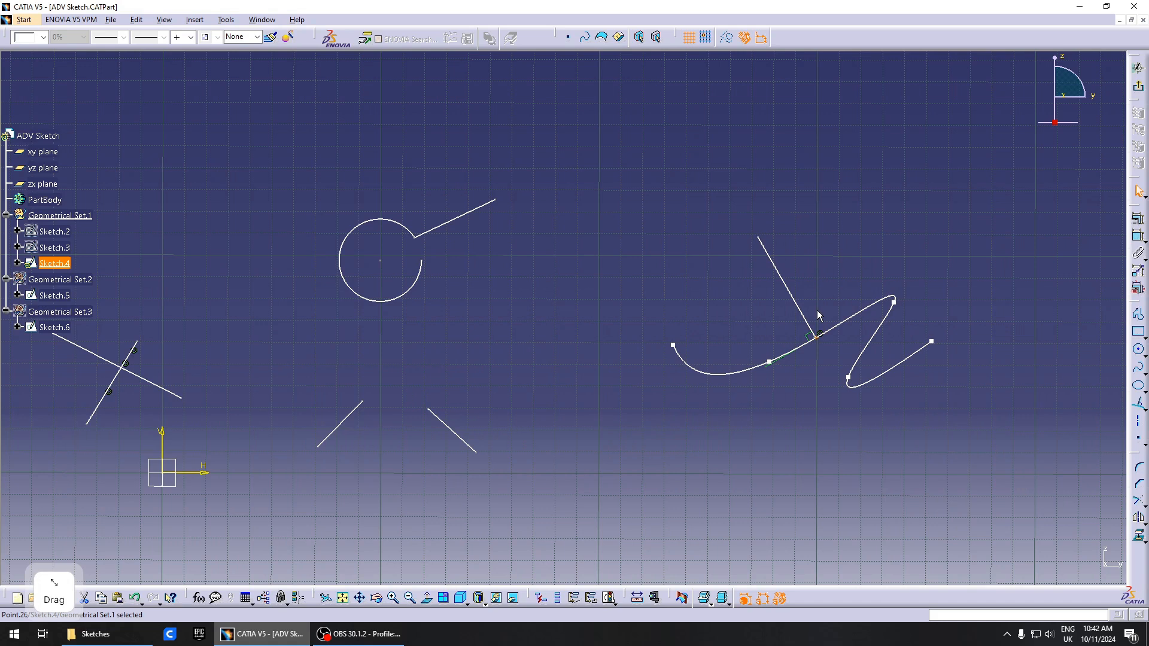
click(854, 467)
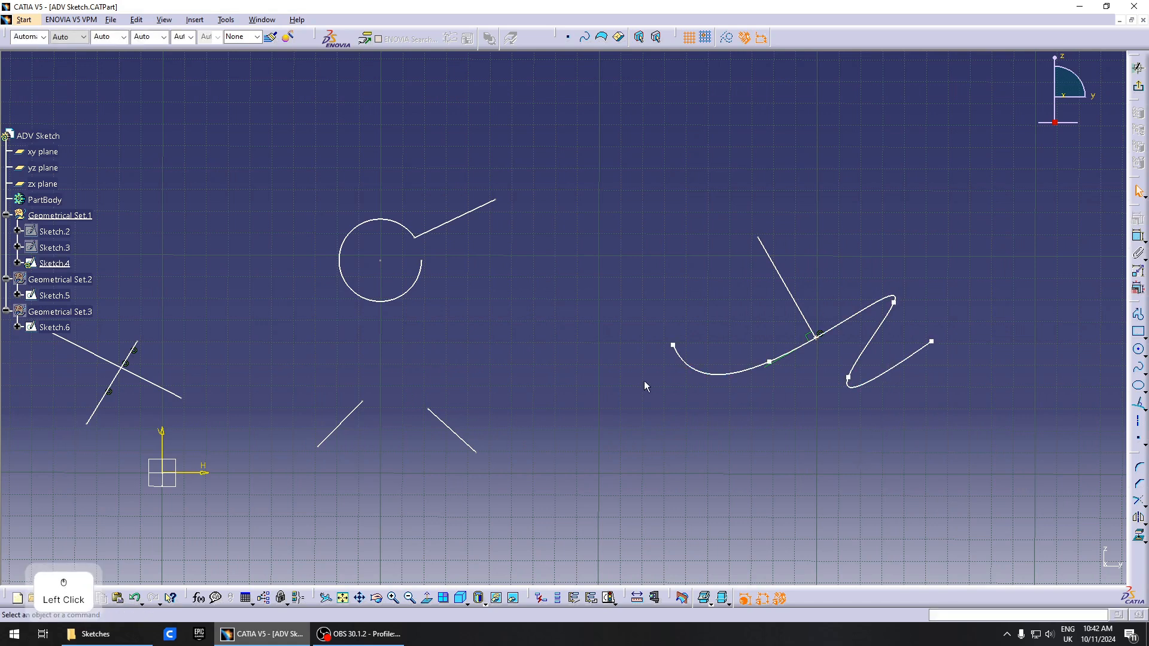
Show Geometrical Set.2 to view its curves beside the active sketch, and hide it again
right_click(68, 278)
click(99, 313)
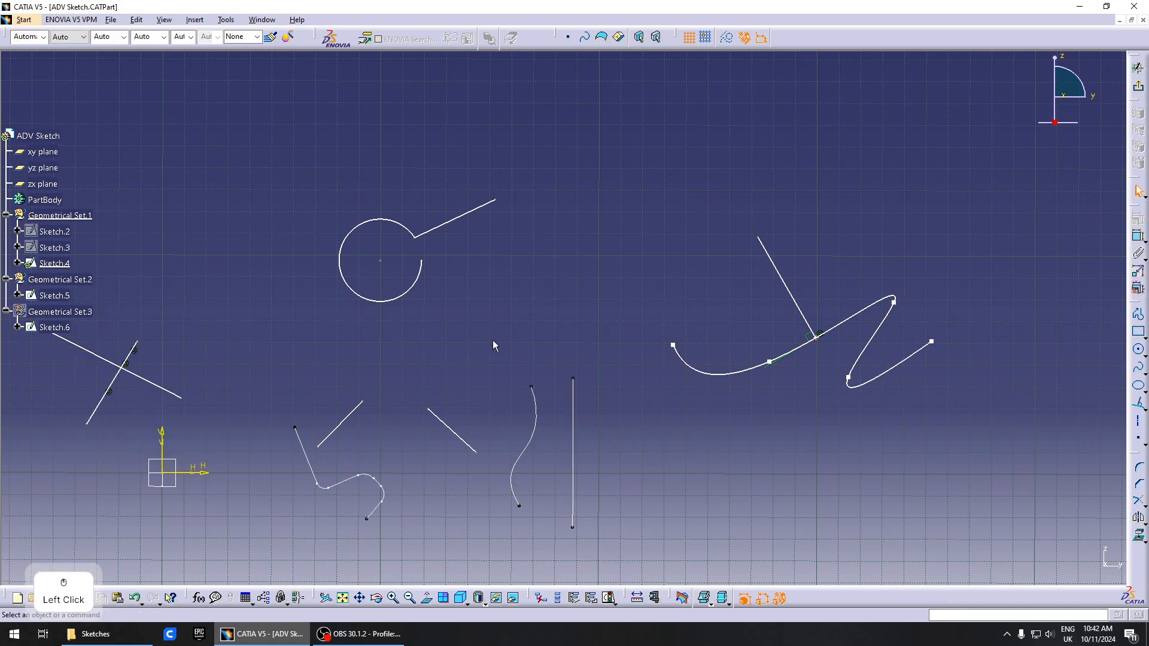
middle_drag(198, 307, 195, 322)
right_click(68, 280)
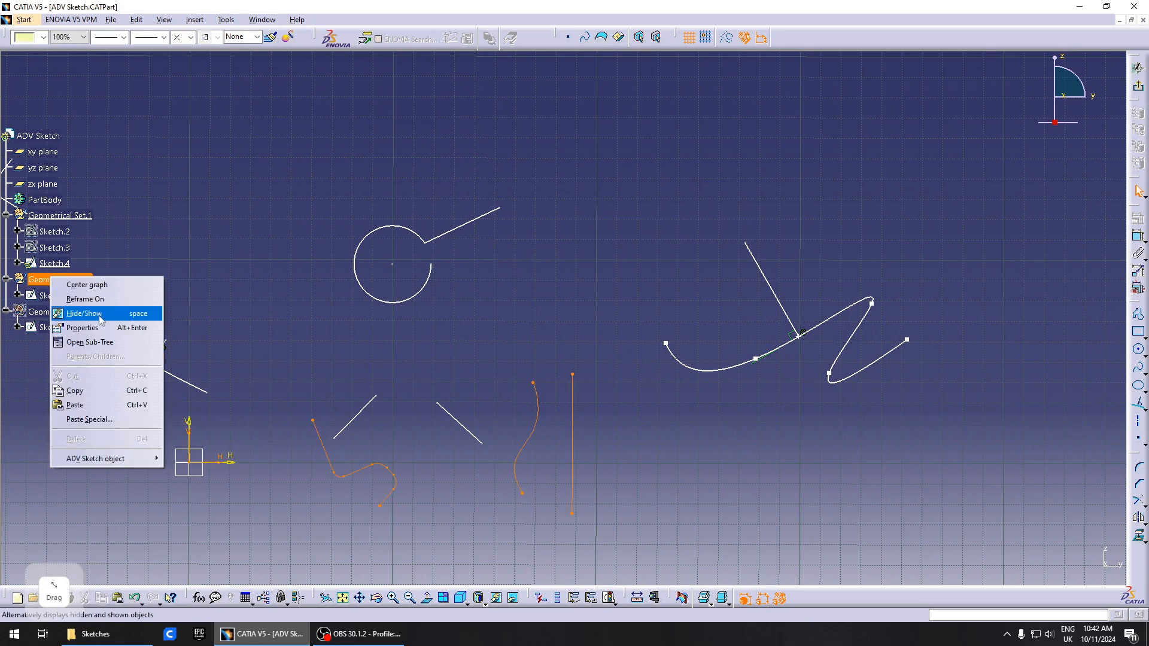
click(98, 313)
Delete both crossing line pairs, the trimmed circle with its line and the separate slanted lines, keeping the spline and its normal line
middle_drag(909, 409, 958, 404)
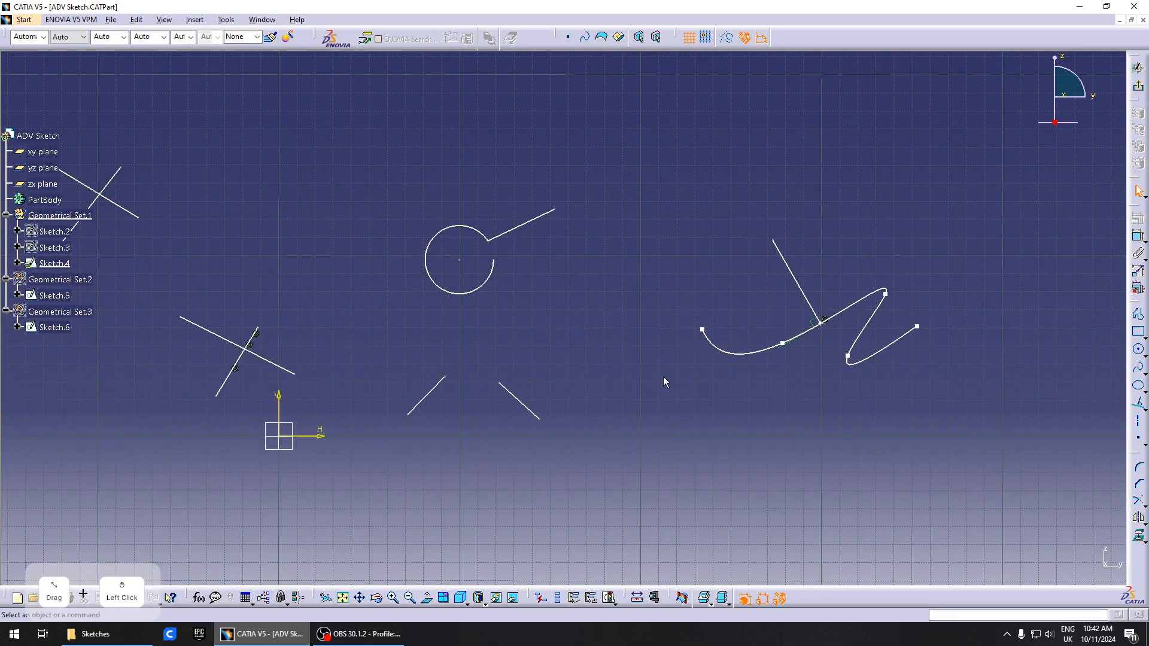
mouse_move(562, 386)
middle_down()
mouse_move(534, 393)
mouse_move(698, 396)
middle_up()
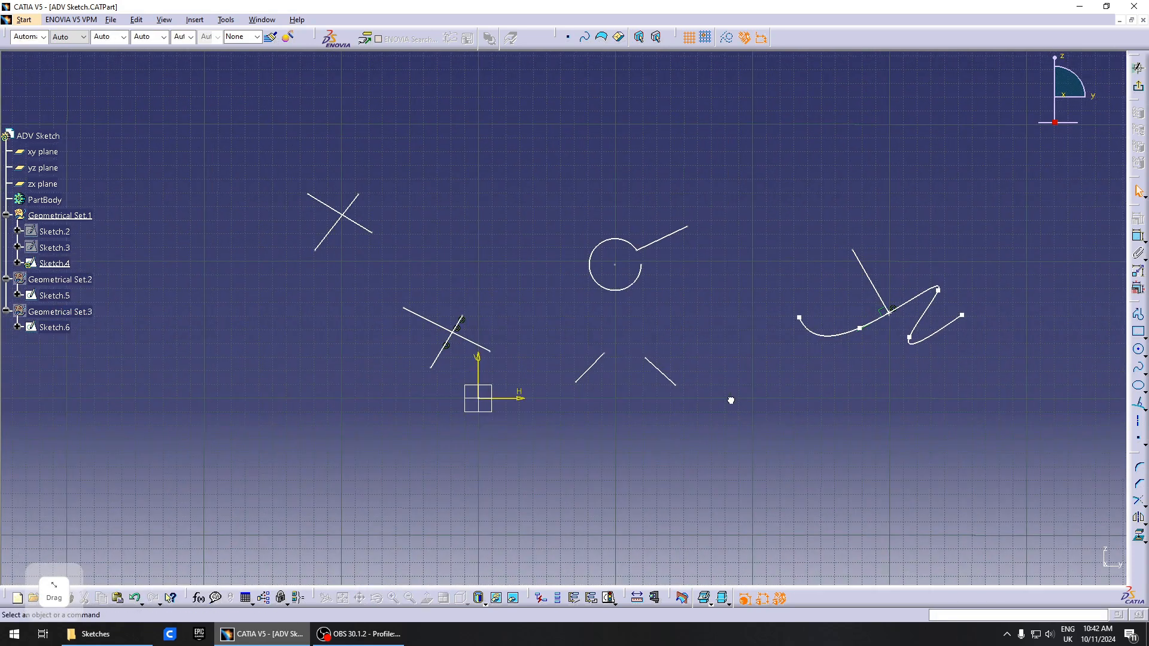
drag(725, 390, 724, 388)
key(Delete)
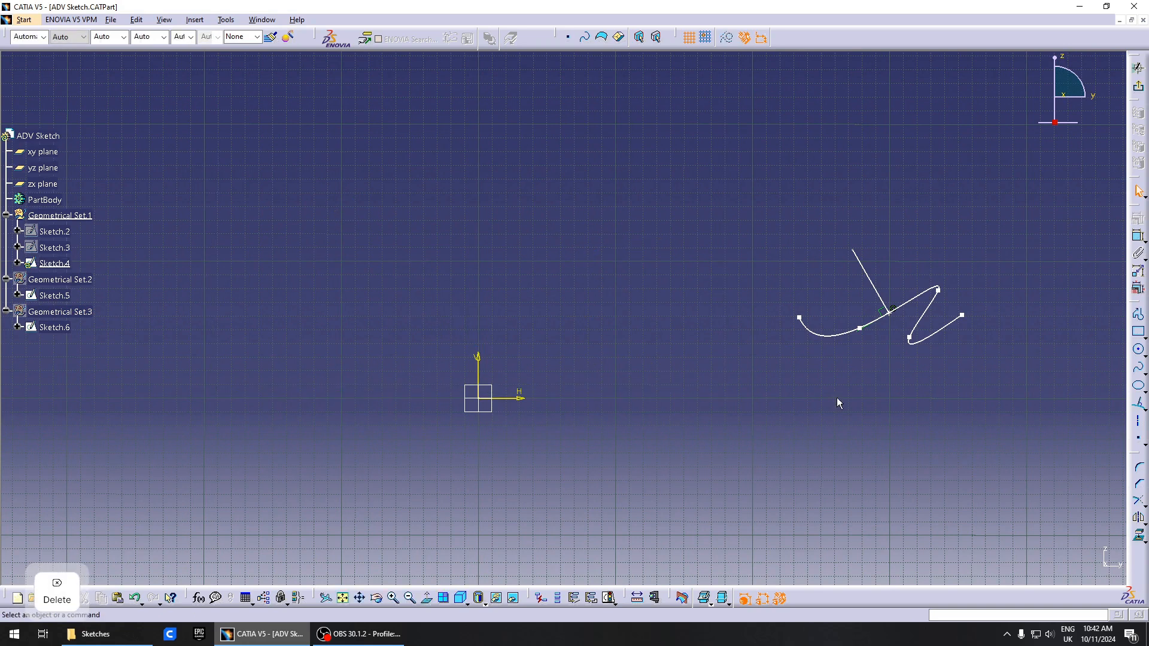
Mirror the spline and its normal line about the sketch's vertical axis
middle_drag(838, 398, 680, 414)
click(986, 438)
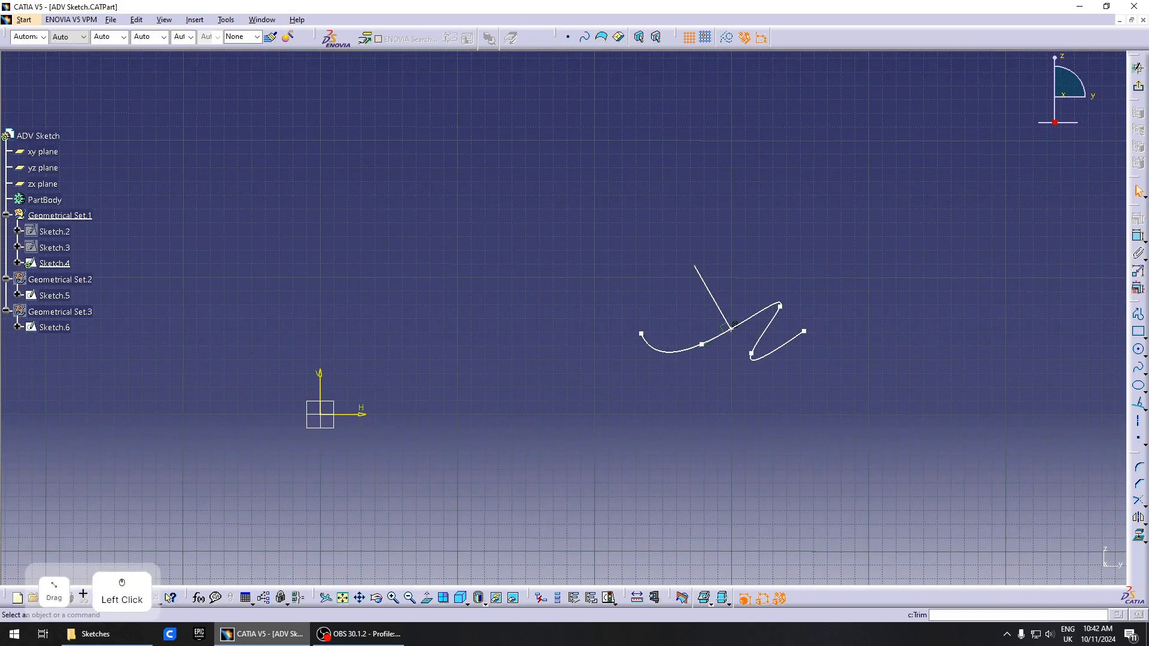
click(1140, 519)
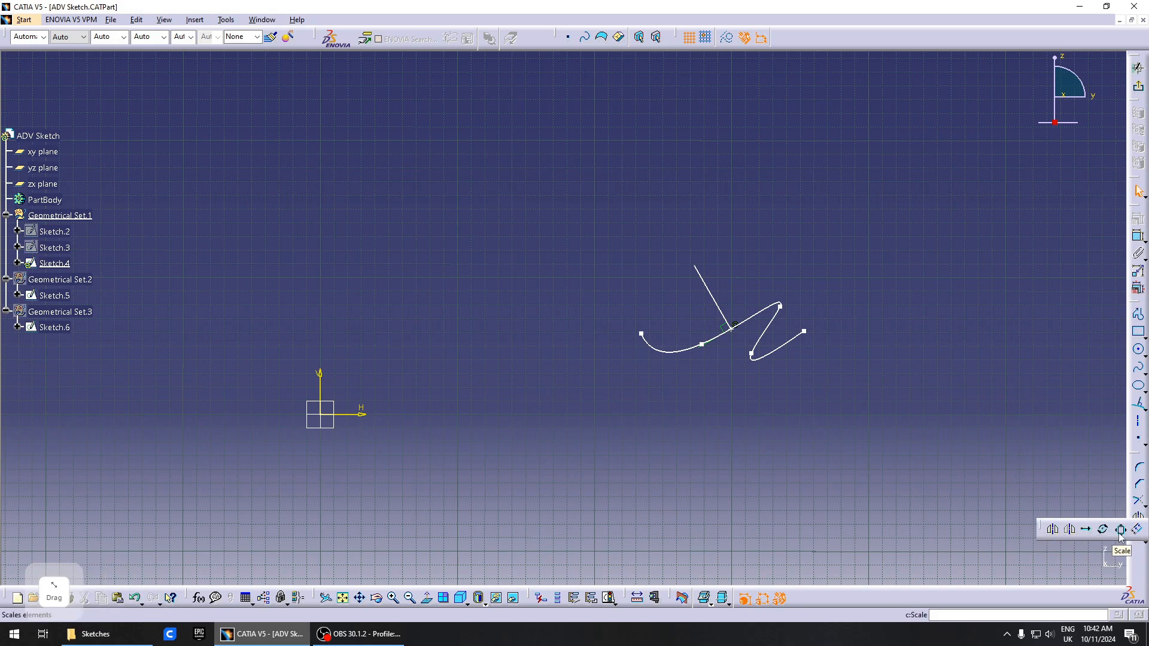
mouse_move(544, 141)
mouse_down()
mouse_move(862, 375)
mouse_move(890, 437)
mouse_up()
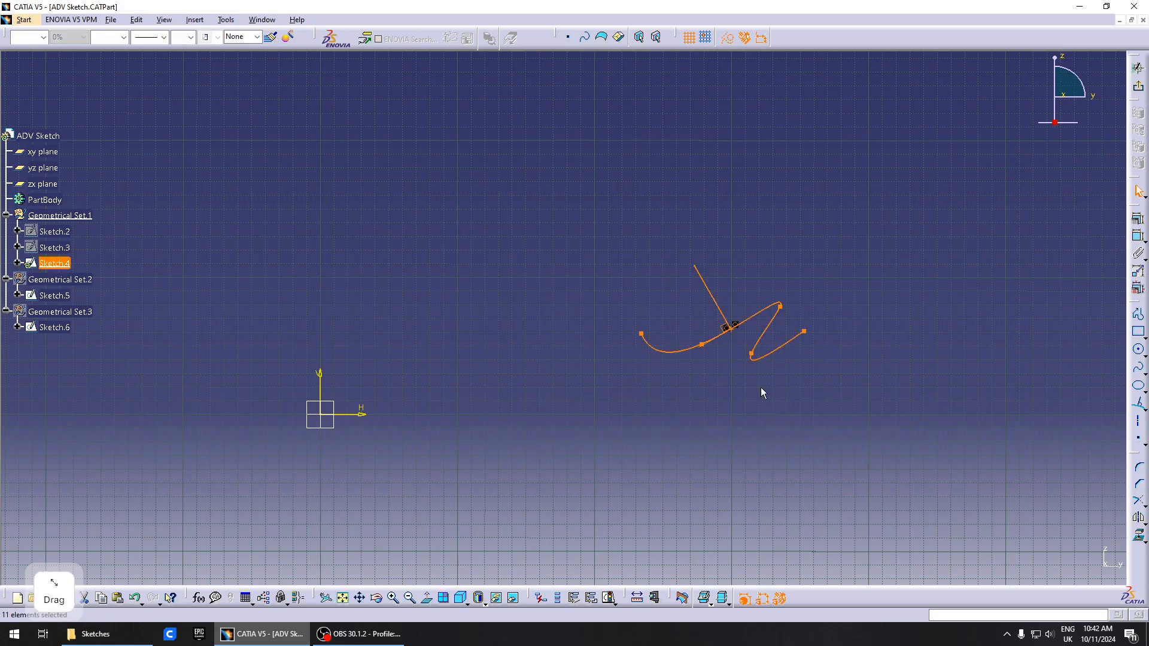
mouse_move(507, 377)
middle_down()
mouse_move(924, 341)
mouse_move(909, 407)
middle_up()
right_click(923, 341)
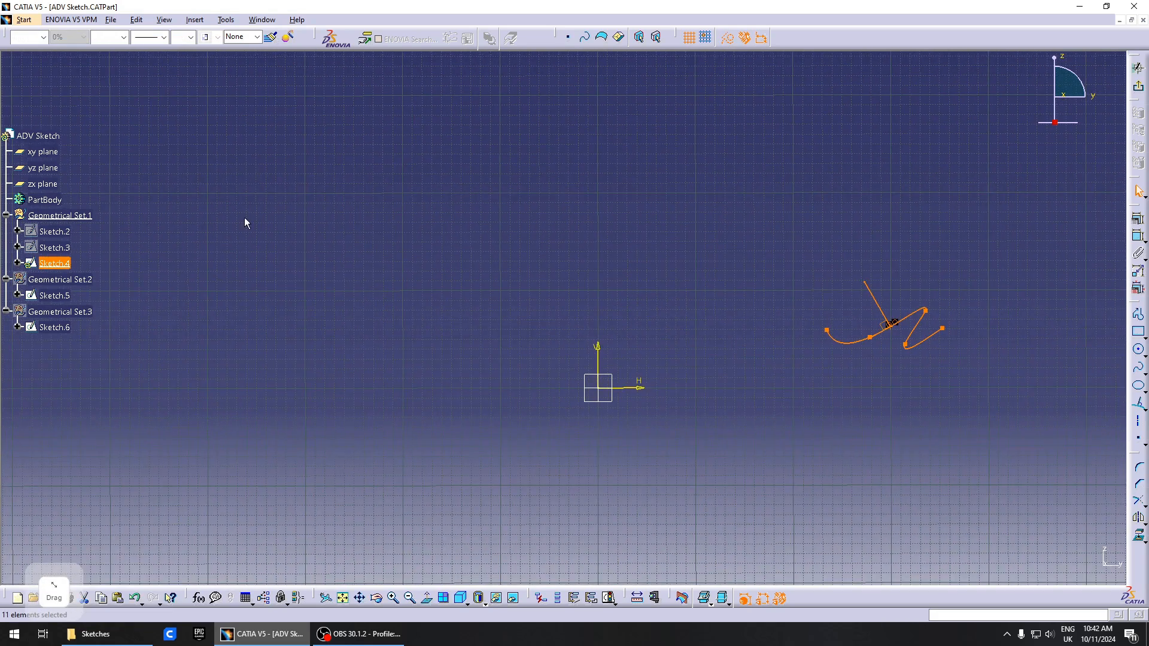
click(1139, 519)
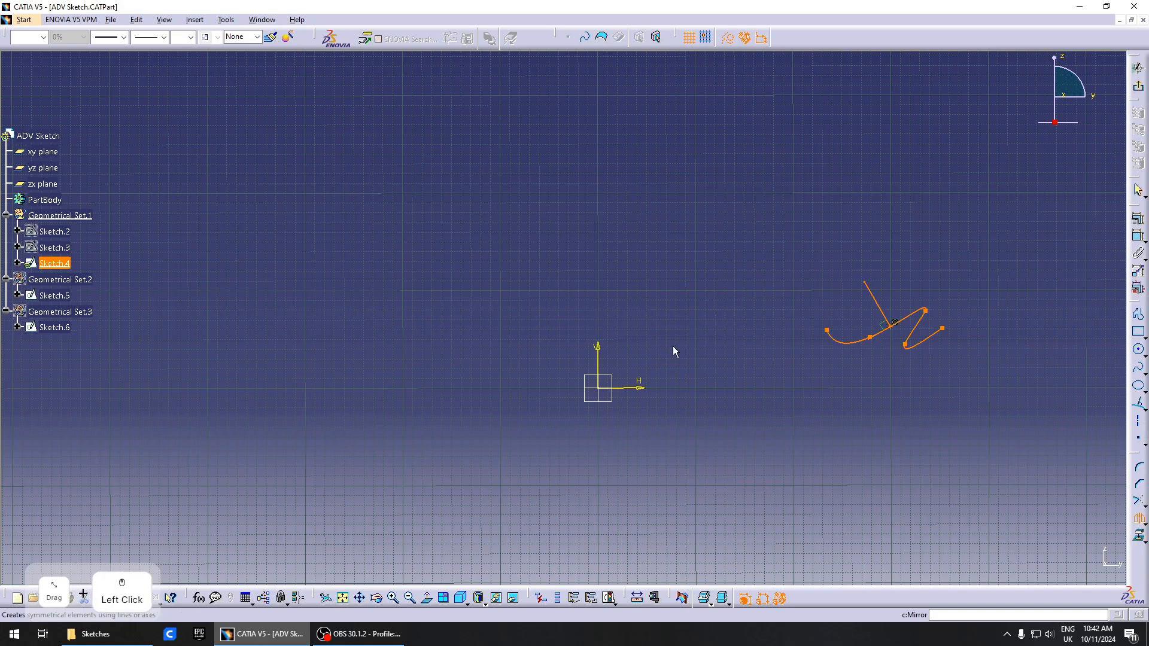
click(599, 353)
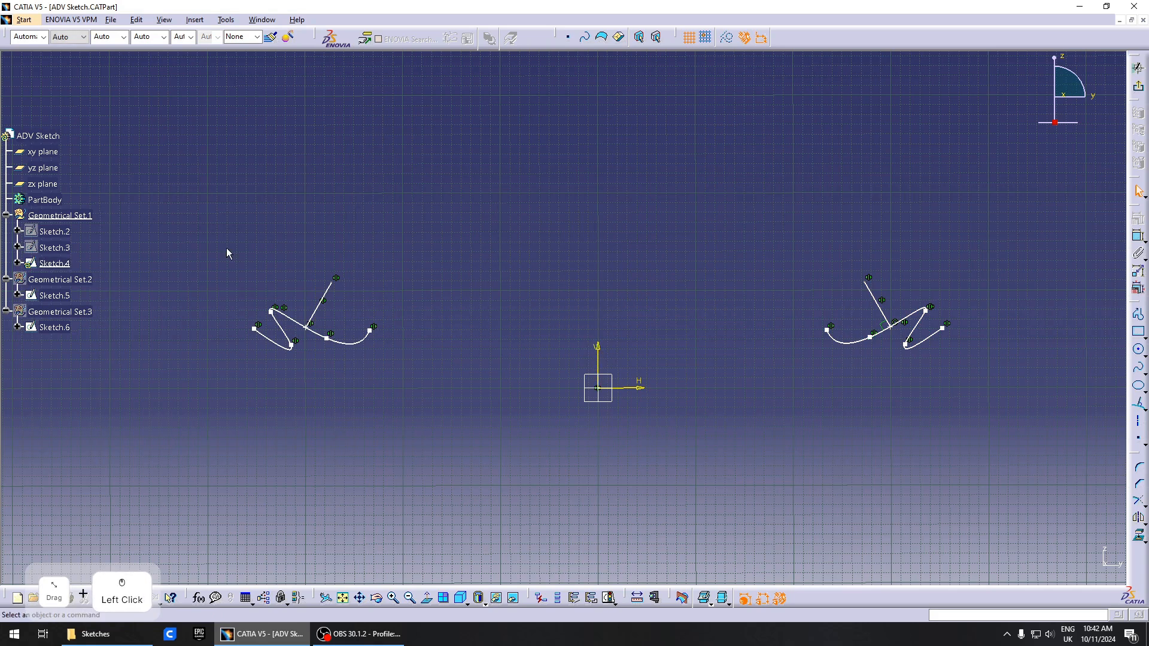
Examine the symmetry constraint linking the mirrored spline's inner endpoint to the original
mouse_move(211, 223)
mouse_down()
mouse_move(398, 402)
mouse_move(417, 404)
mouse_up()
click(417, 401)
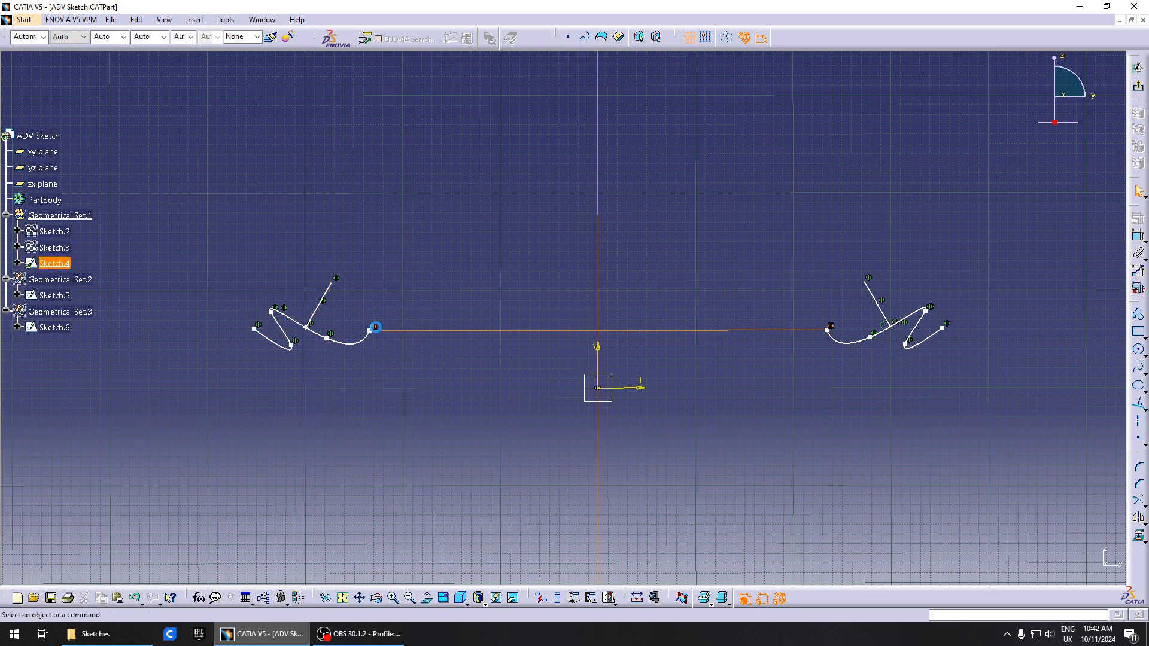
click(375, 327)
click(875, 307)
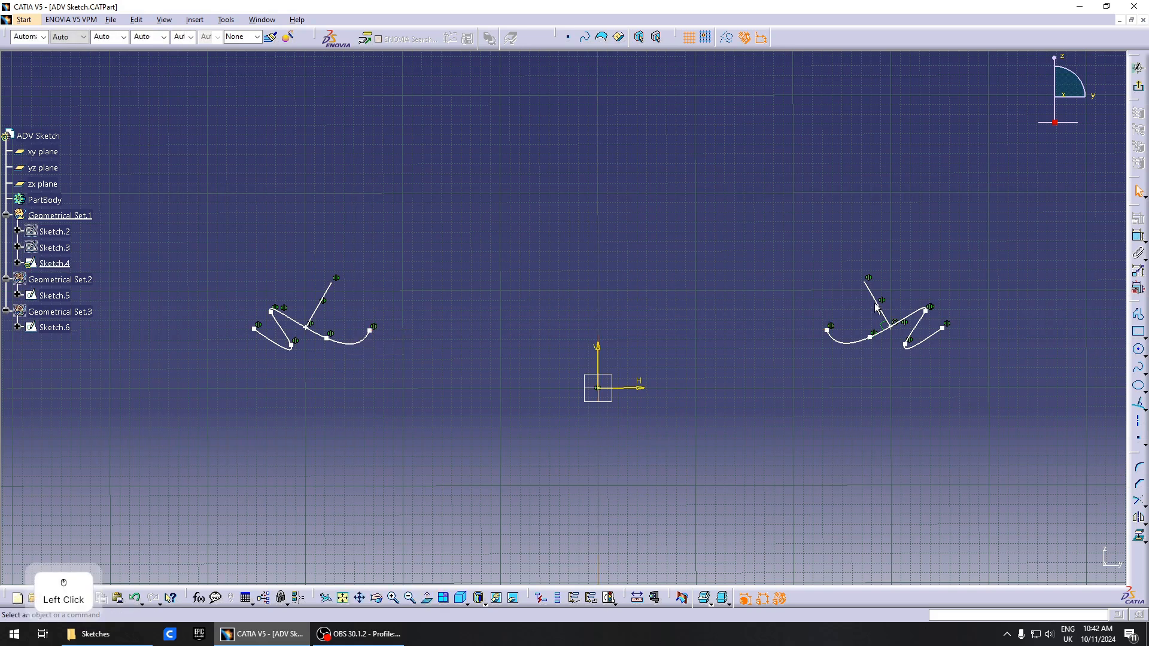
Move the original normal line and spline toward the vertical axis to test the symmetry with the mirrored copy
mouse_move(873, 295)
mouse_down()
mouse_move(853, 267)
mouse_move(828, 267)
mouse_move(847, 288)
mouse_up()
click(866, 363)
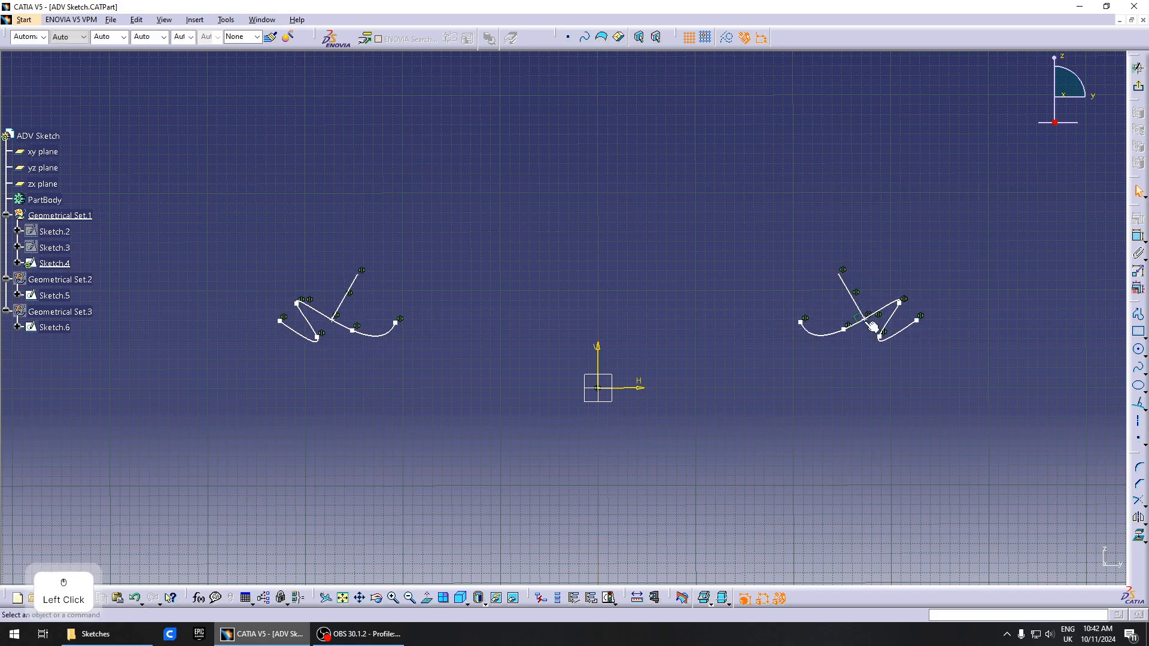
mouse_move(873, 326)
mouse_down()
mouse_move(864, 333)
mouse_move(890, 314)
mouse_move(862, 316)
mouse_up()
click(888, 372)
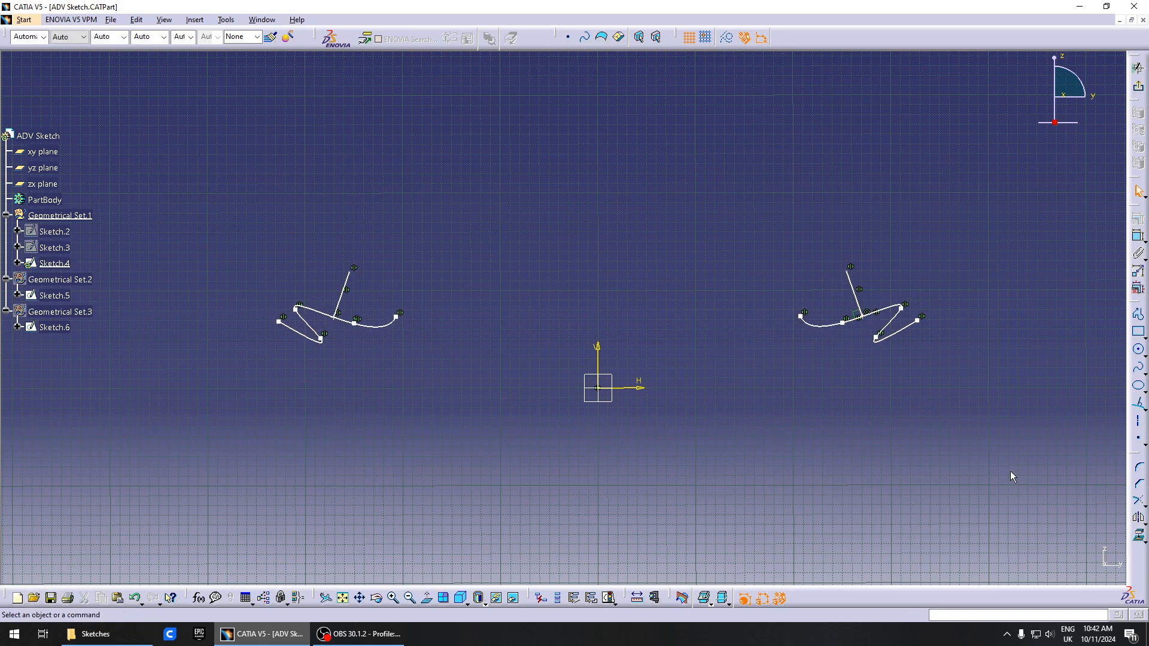
Try scaling the original spline and its normal line from a centre point just above the curve, and cancel the preview
click(1144, 504)
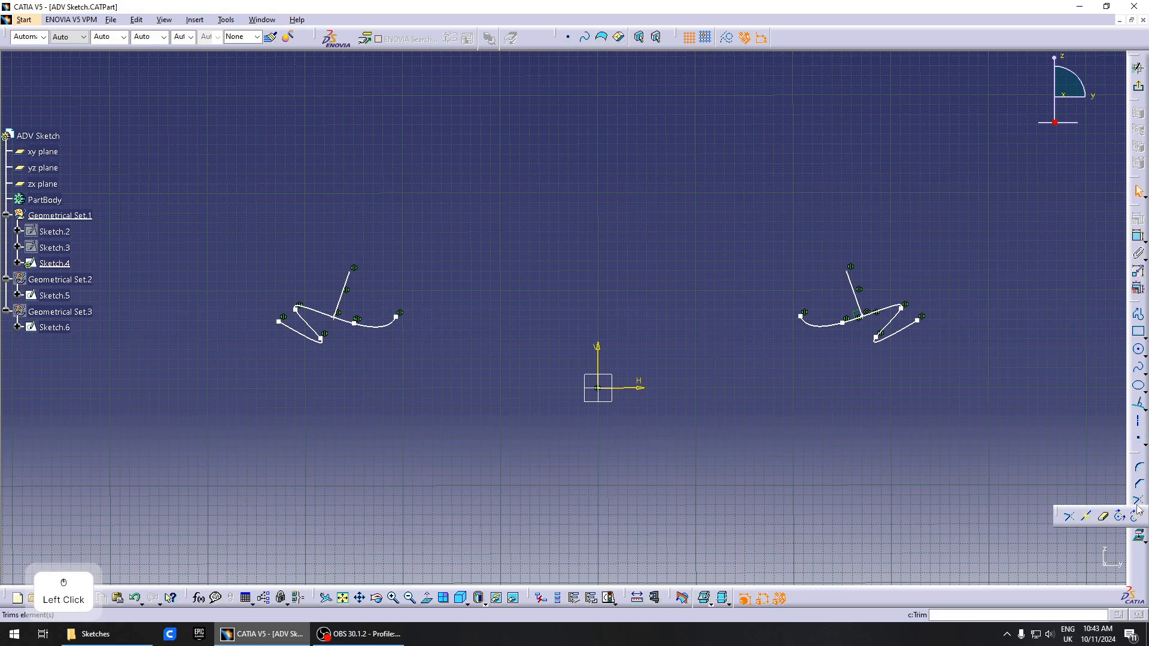
click(1143, 523)
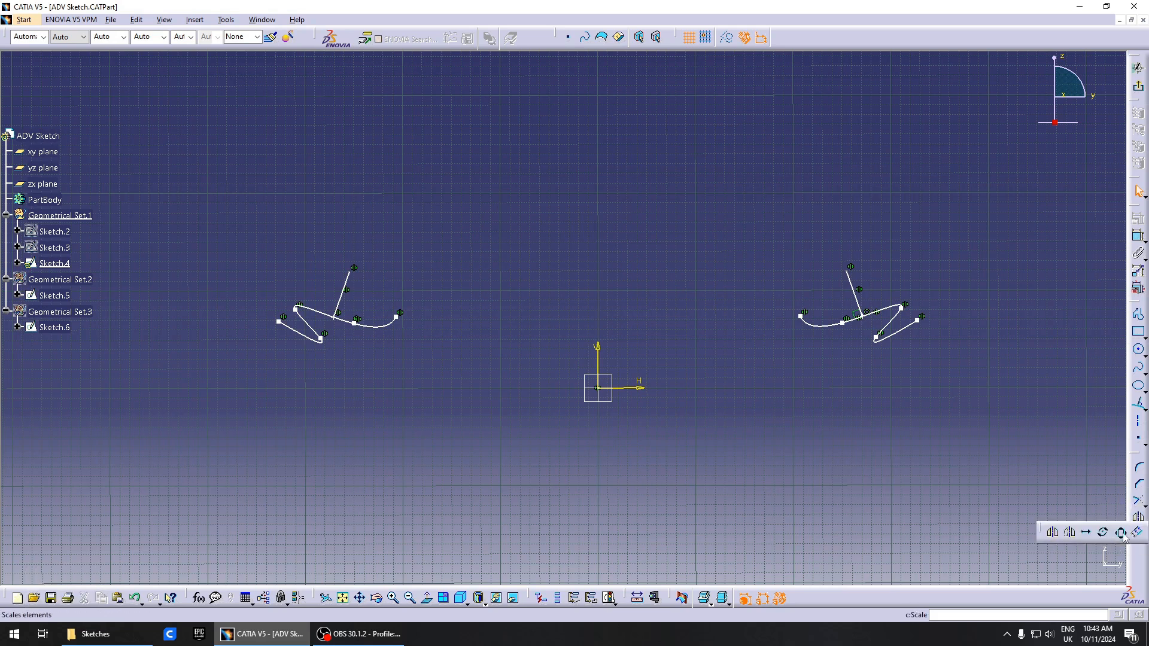
drag(721, 251, 985, 418)
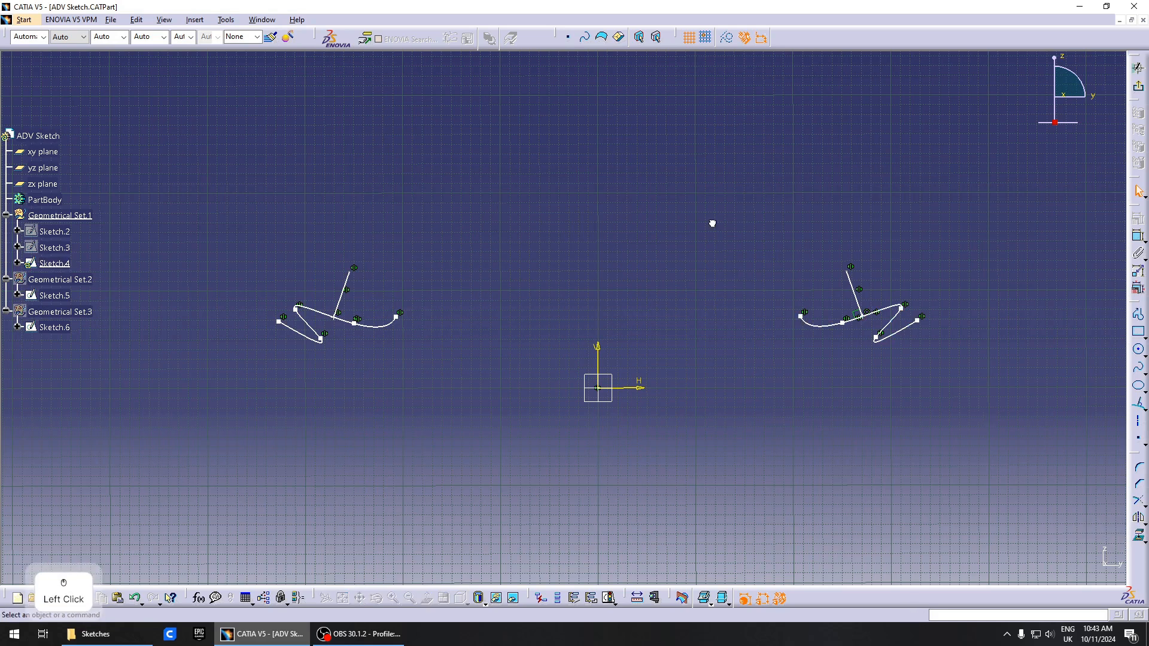
drag(712, 223, 982, 407)
click(1144, 506)
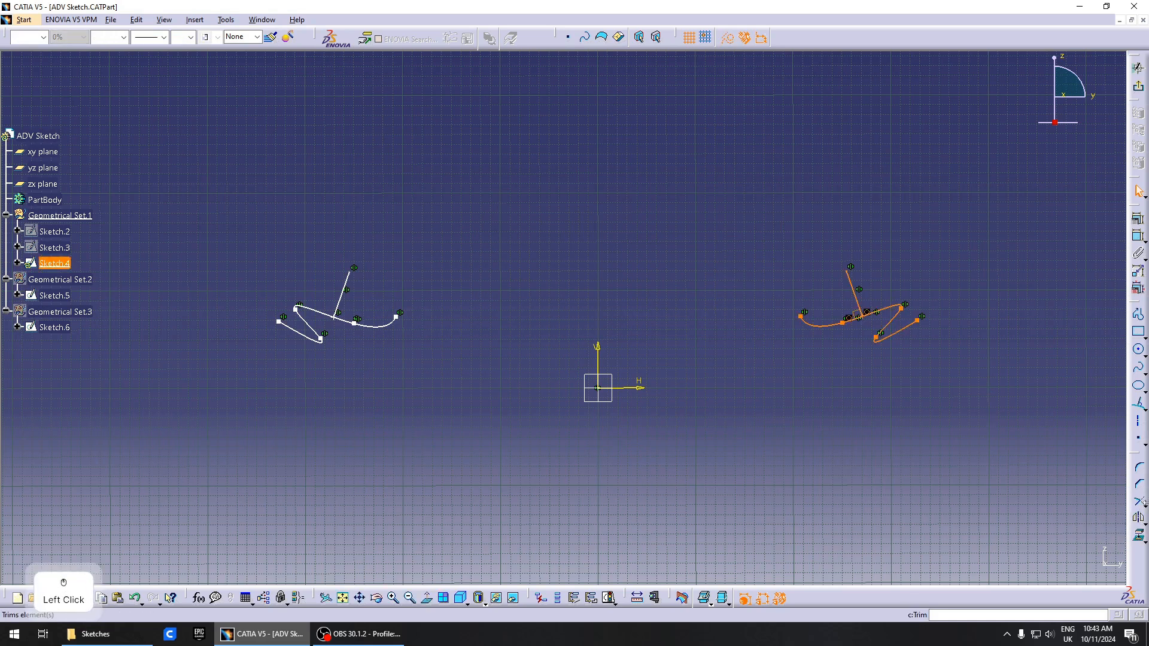
click(1145, 525)
click(1144, 525)
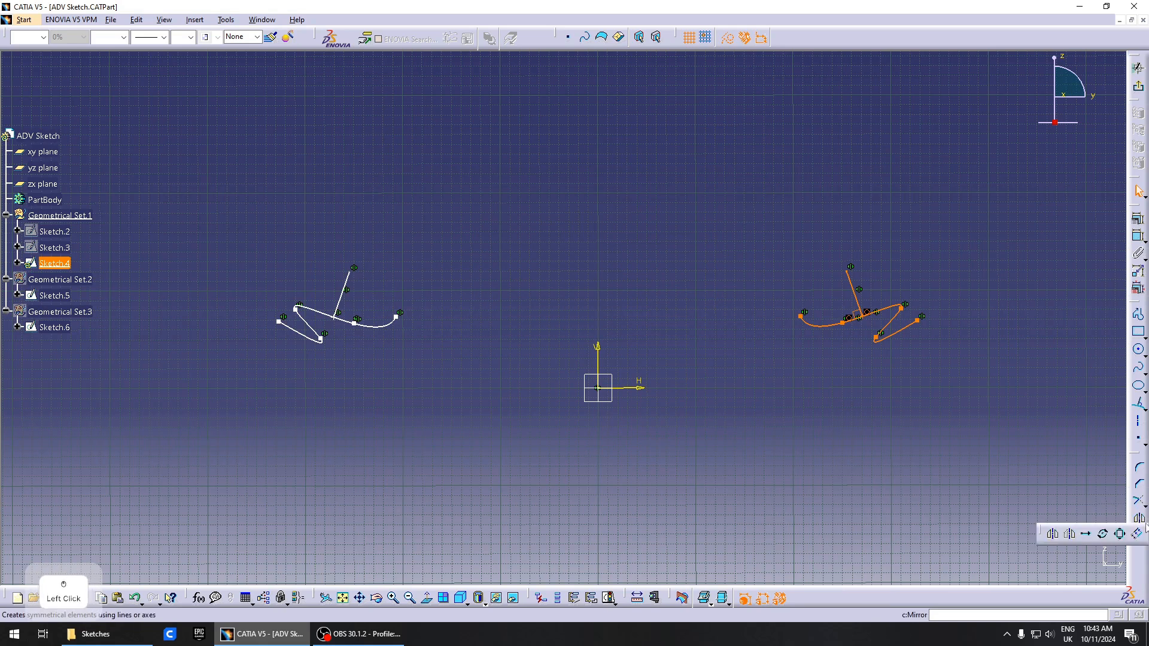
click(1122, 534)
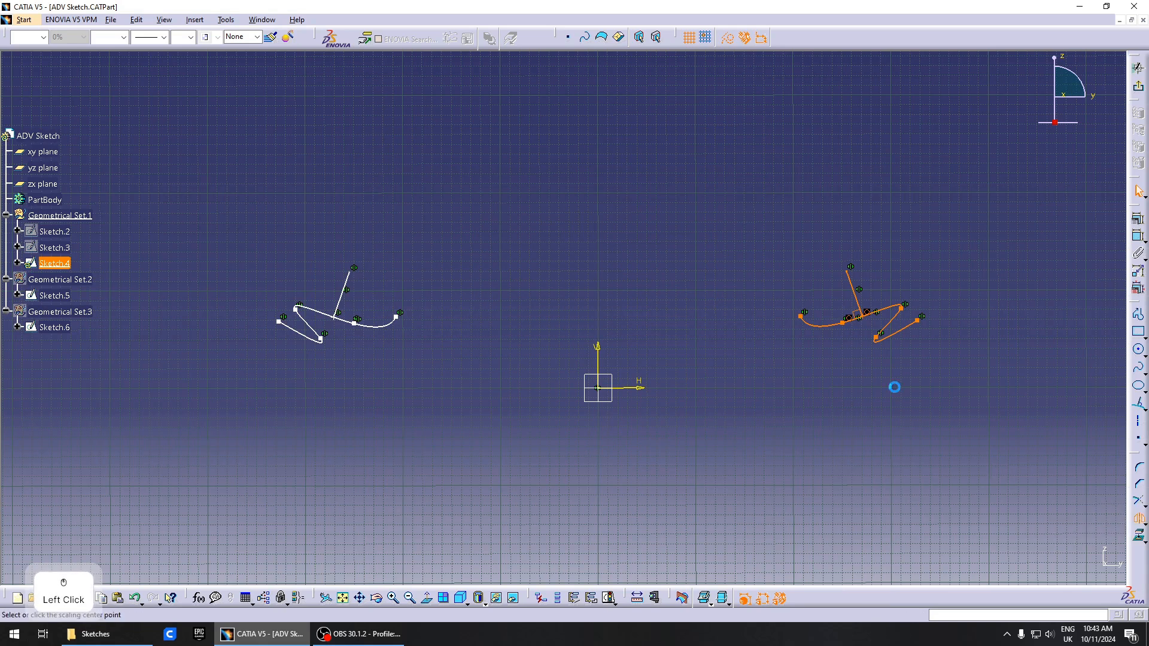
click(835, 312)
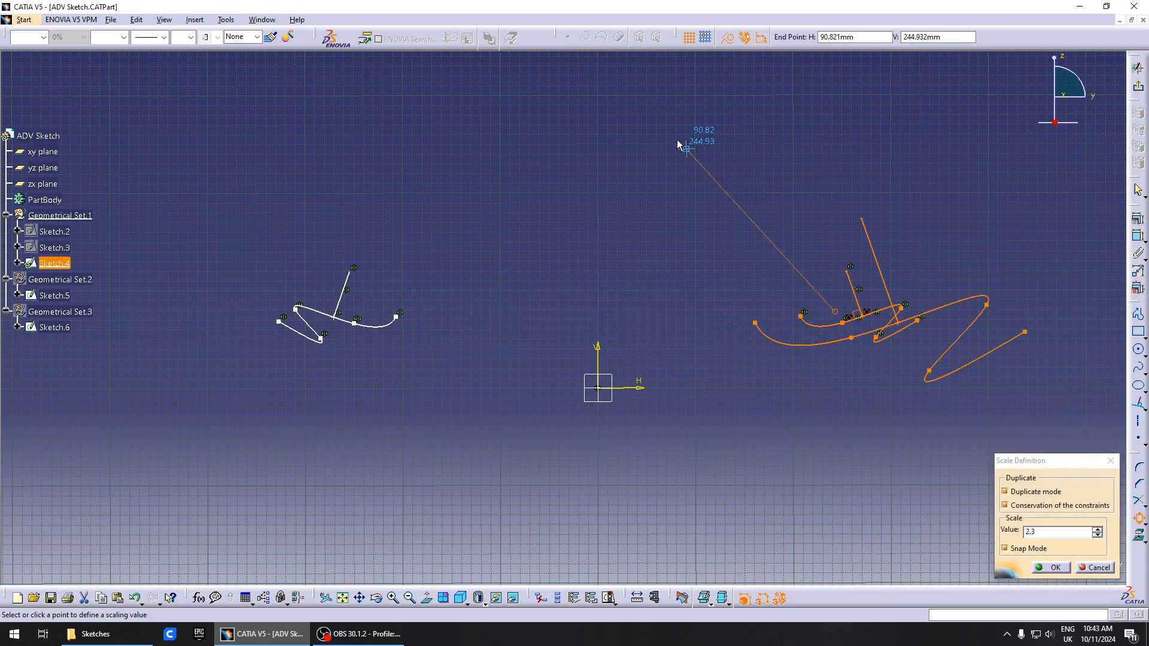
key(Escape)
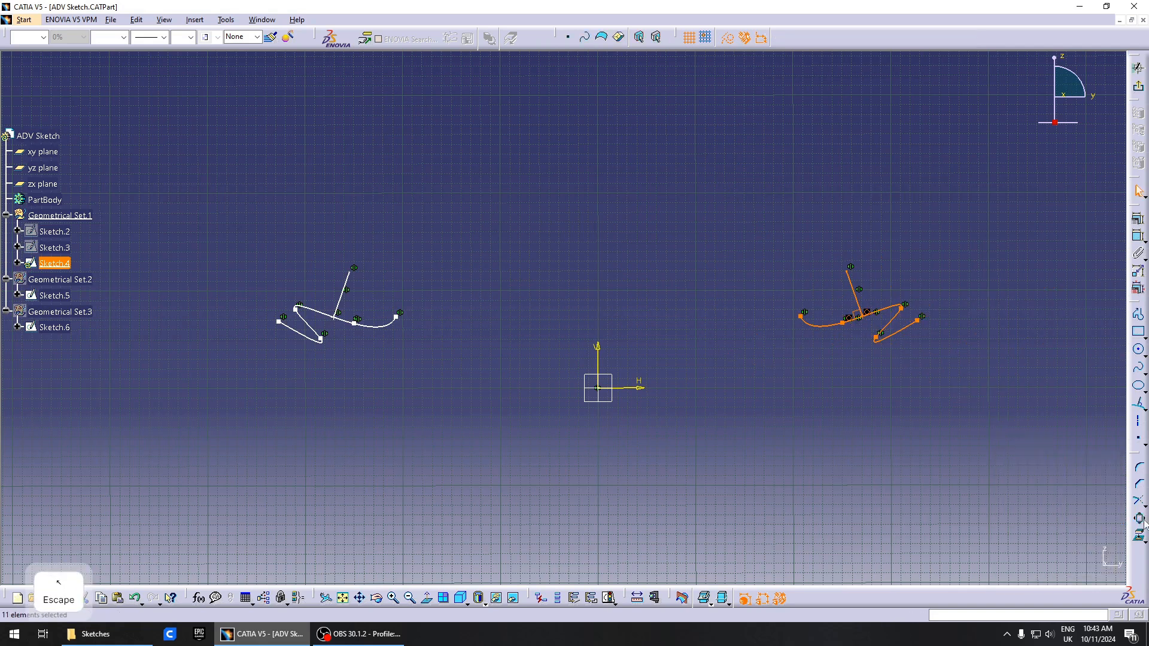
Offset the mirrored spline of Sketch.4, placing the offset curve just above it
click(1146, 525)
click(1137, 532)
click(830, 324)
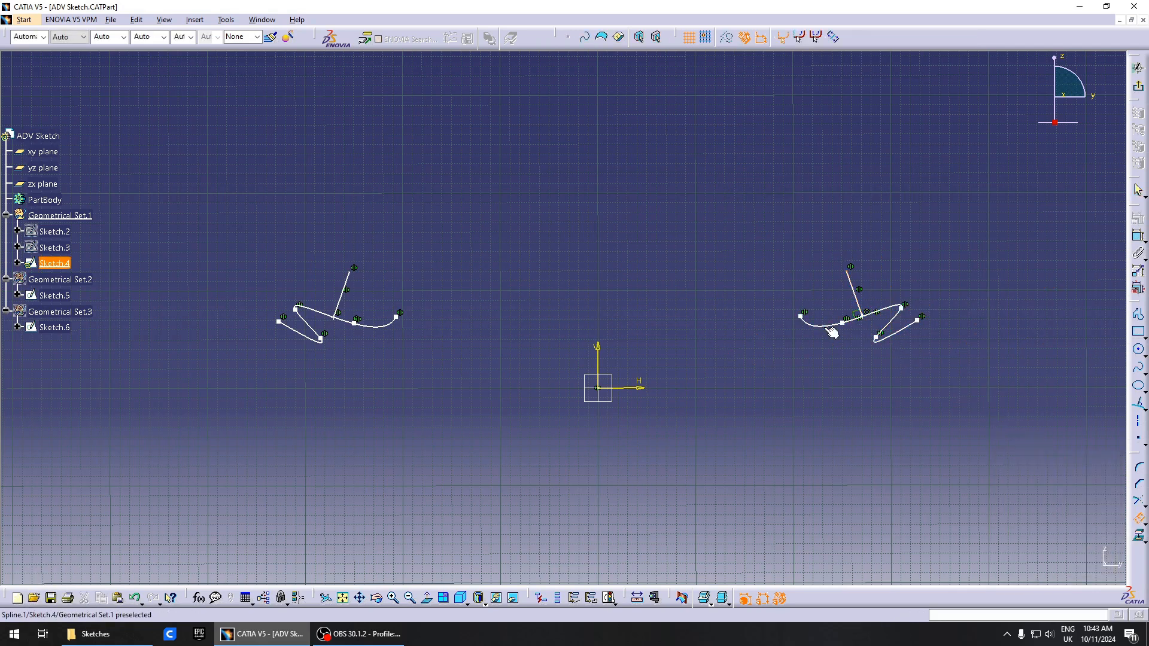
click(832, 309)
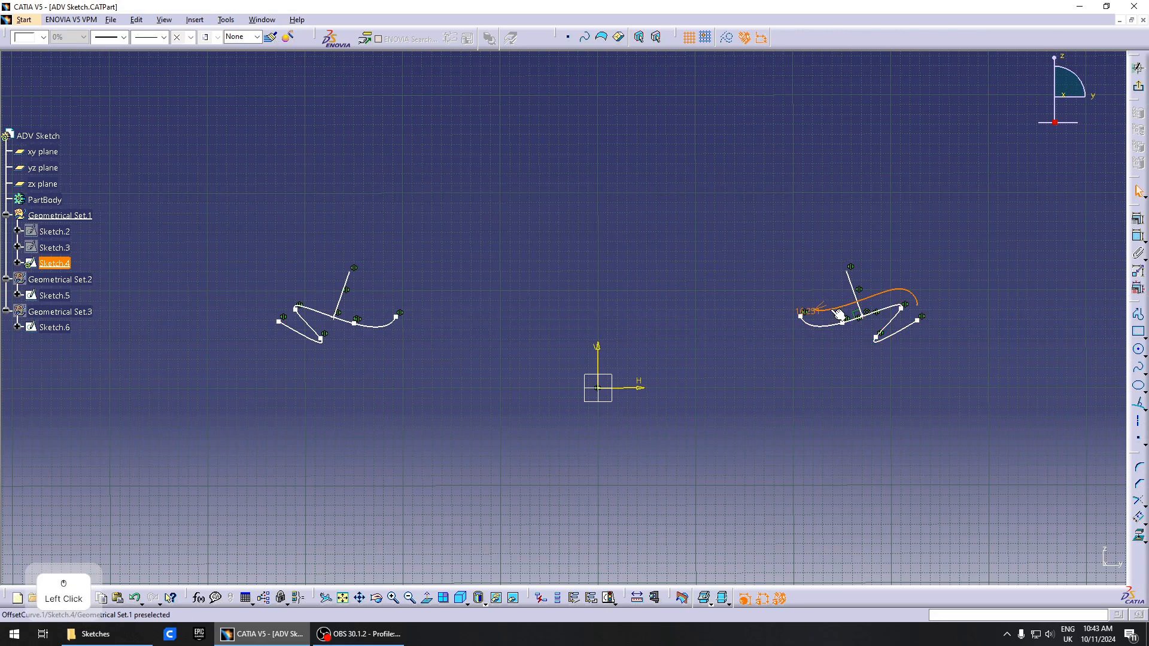
middle_click(818, 317)
middle_drag(831, 357, 820, 209)
click(532, 311)
middle_drag(649, 314, 716, 413)
click(716, 413)
mouse_move(788, 395)
middle_down()
mouse_move(843, 398)
mouse_move(853, 413)
mouse_move(960, 389)
middle_up()
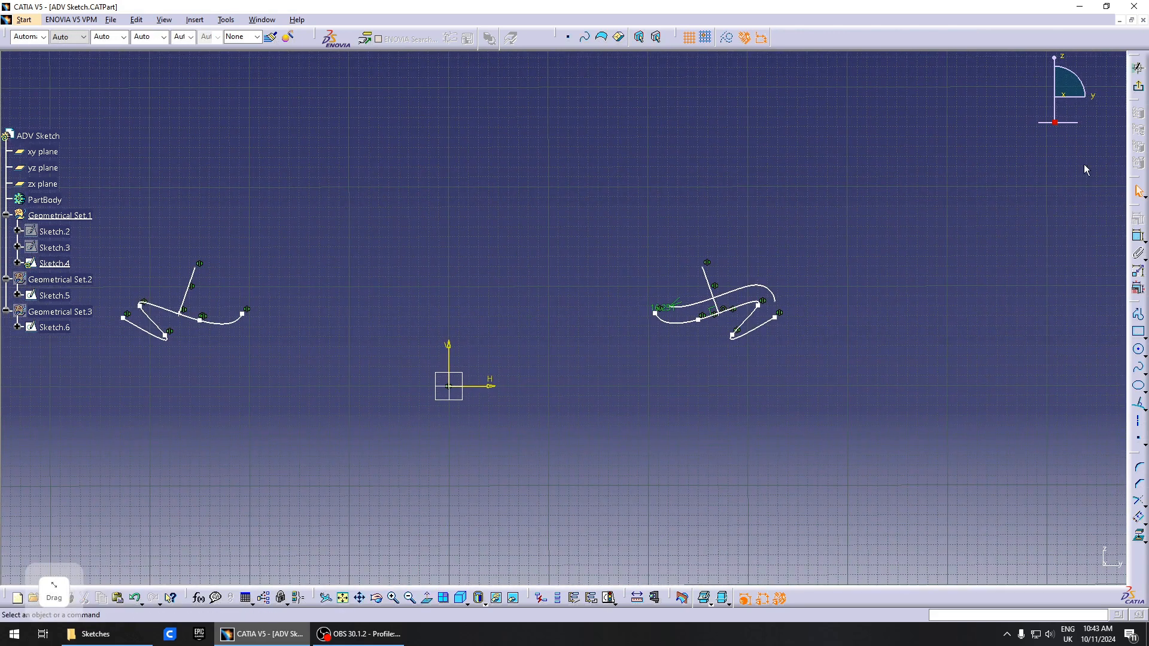
Exit Sketch.4 and hide it, and show Geometrical Set.2 containing Sketch.5
click(1138, 68)
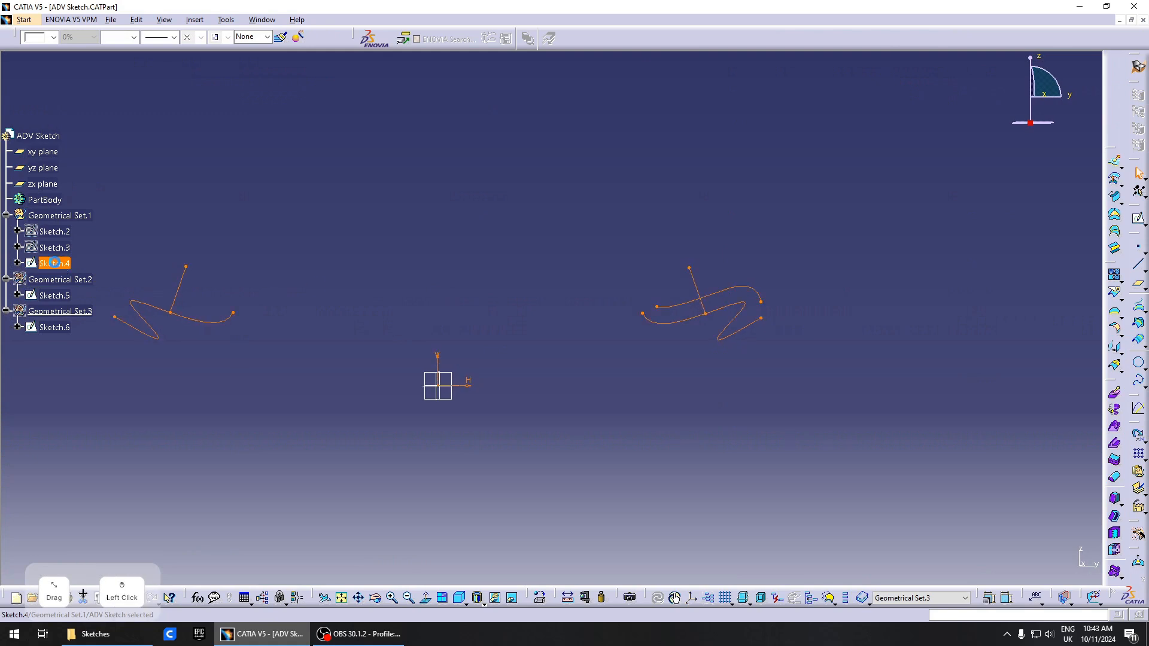
key(space)
click(55, 295)
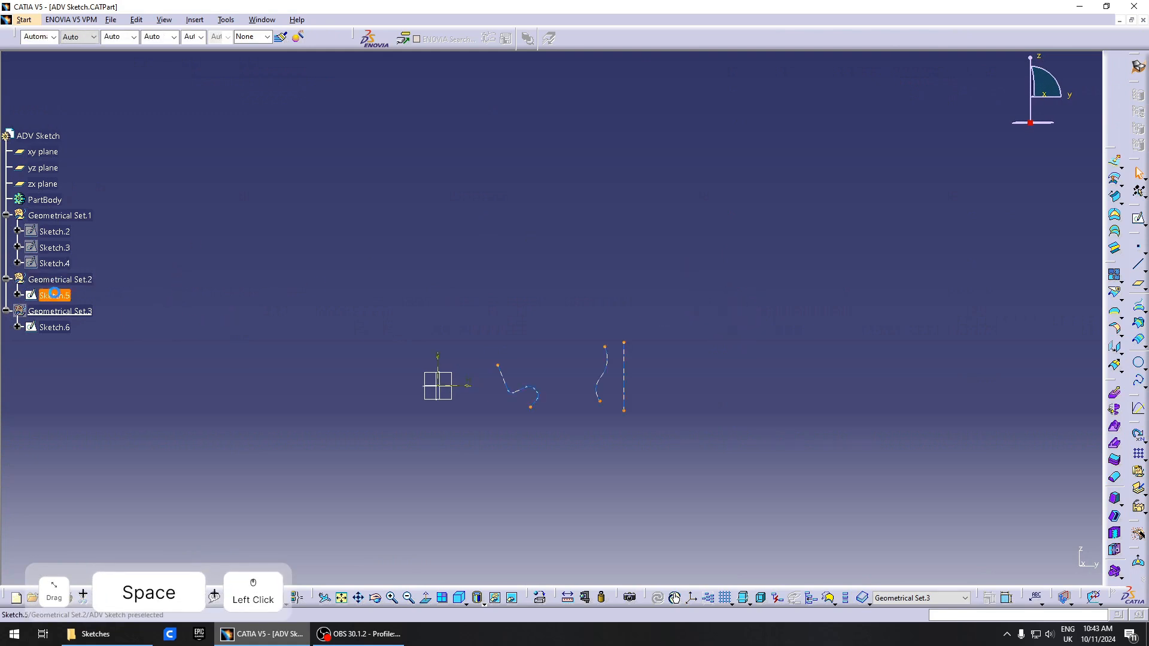
middle_drag(1054, 444, 1038, 390)
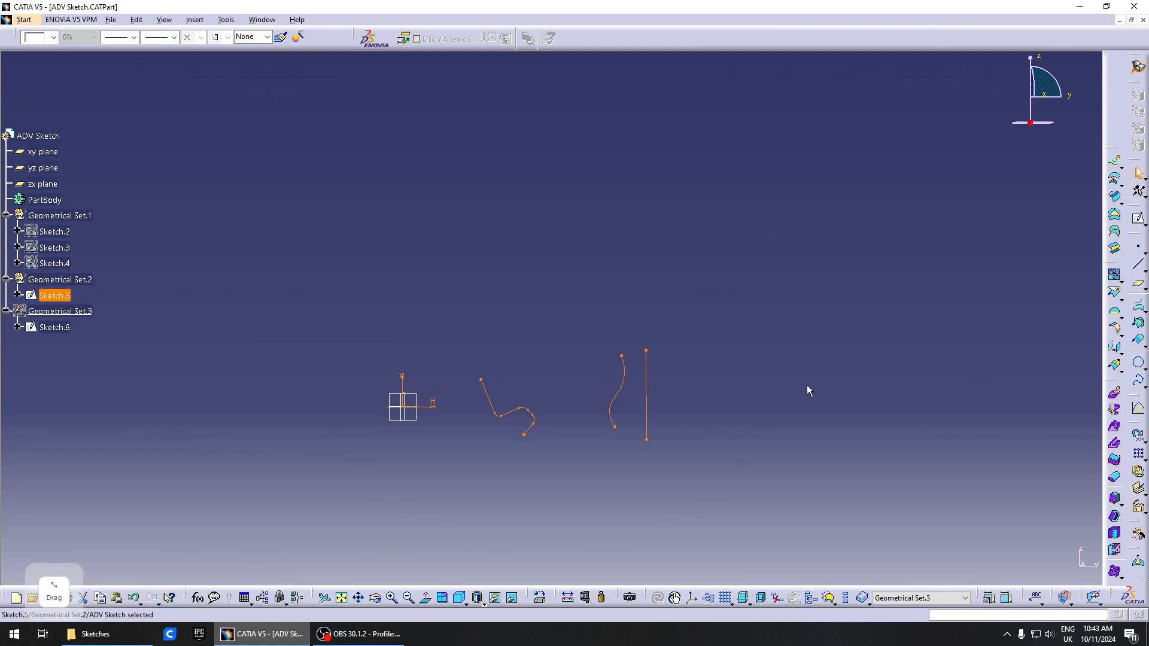
middle_drag(761, 409, 807, 353)
click(679, 409)
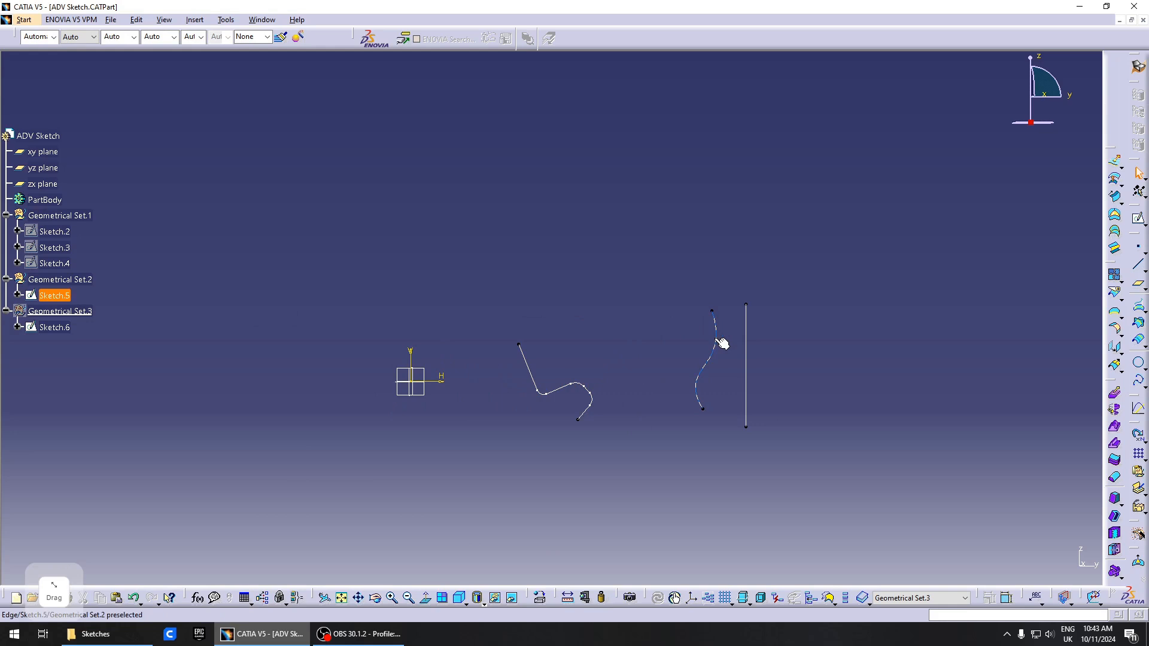
click(505, 282)
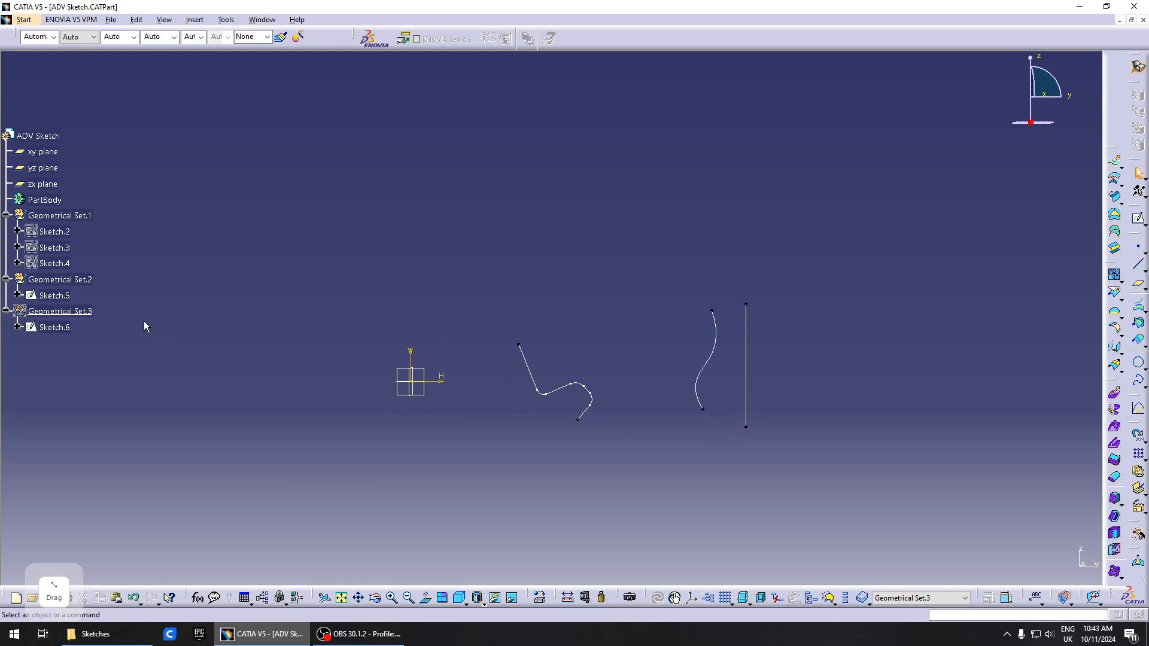
Open Sketch.5 for editing and examine its connected profile, spline and vertical line
double_click(53, 295)
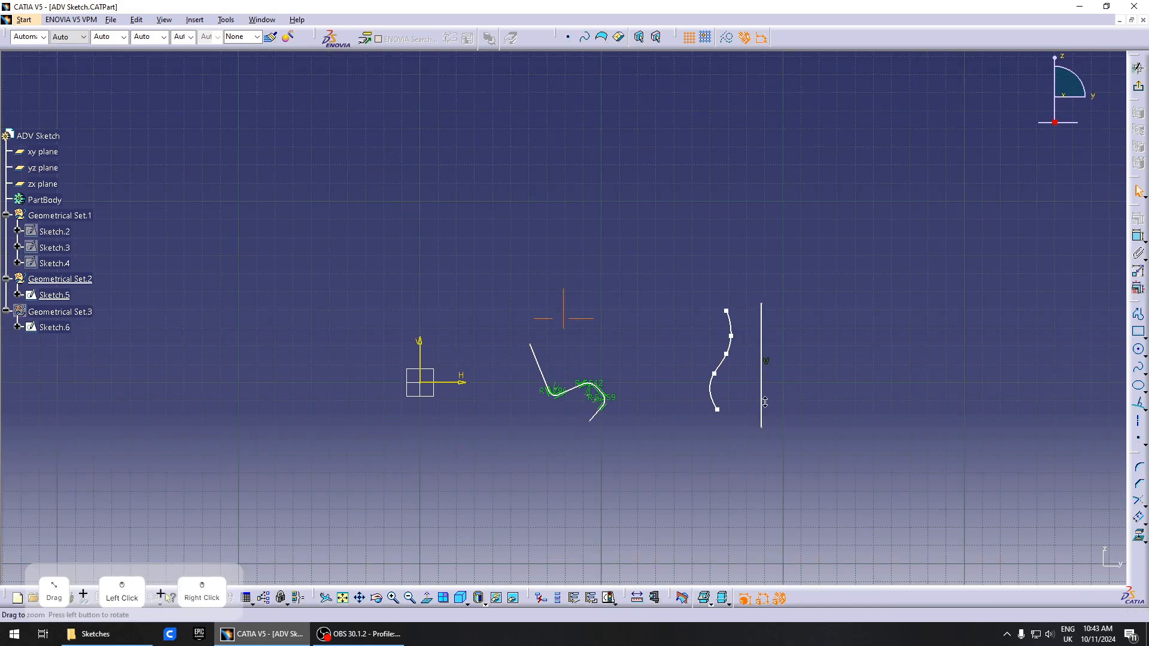
mouse_move(765, 402)
middle_down()
mouse_move(767, 375)
mouse_move(646, 365)
mouse_move(642, 389)
middle_up()
right_click(646, 365)
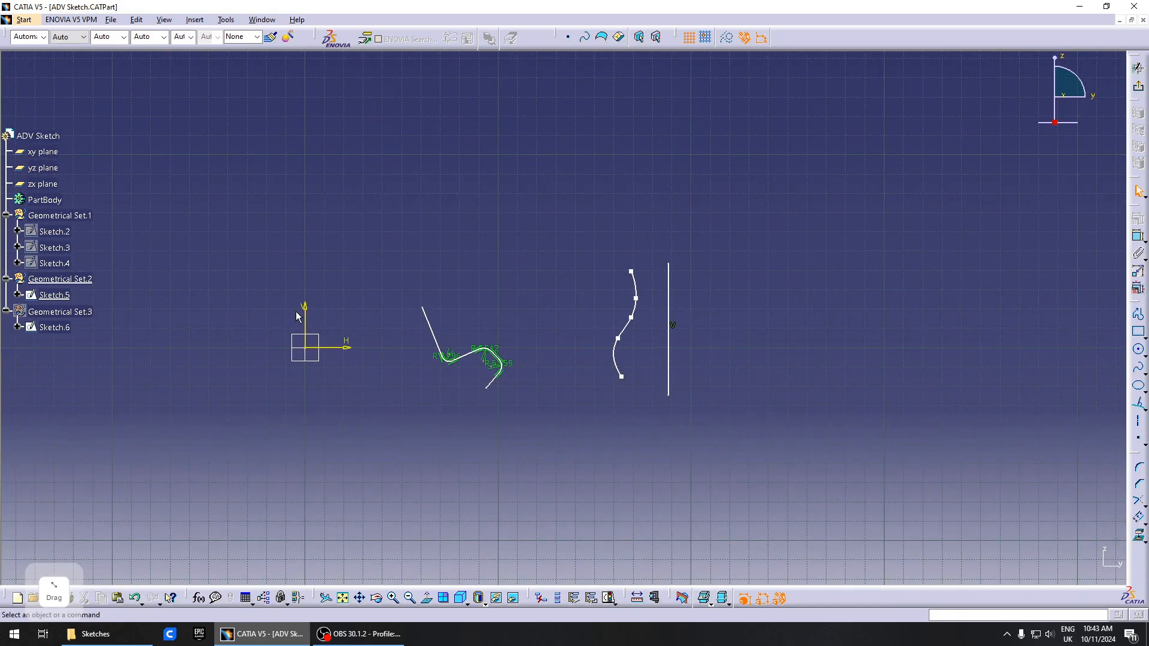
right_click(708, 308)
middle_drag(708, 309, 710, 287)
scroll(709, 286, down, 1)
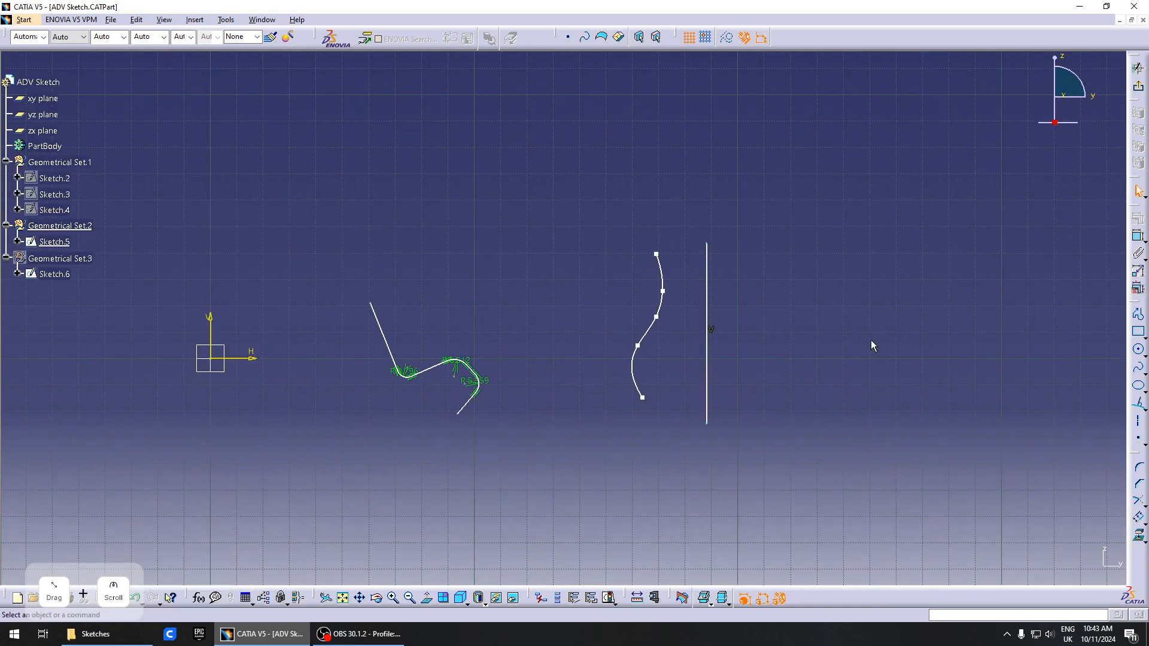
right_click(872, 362)
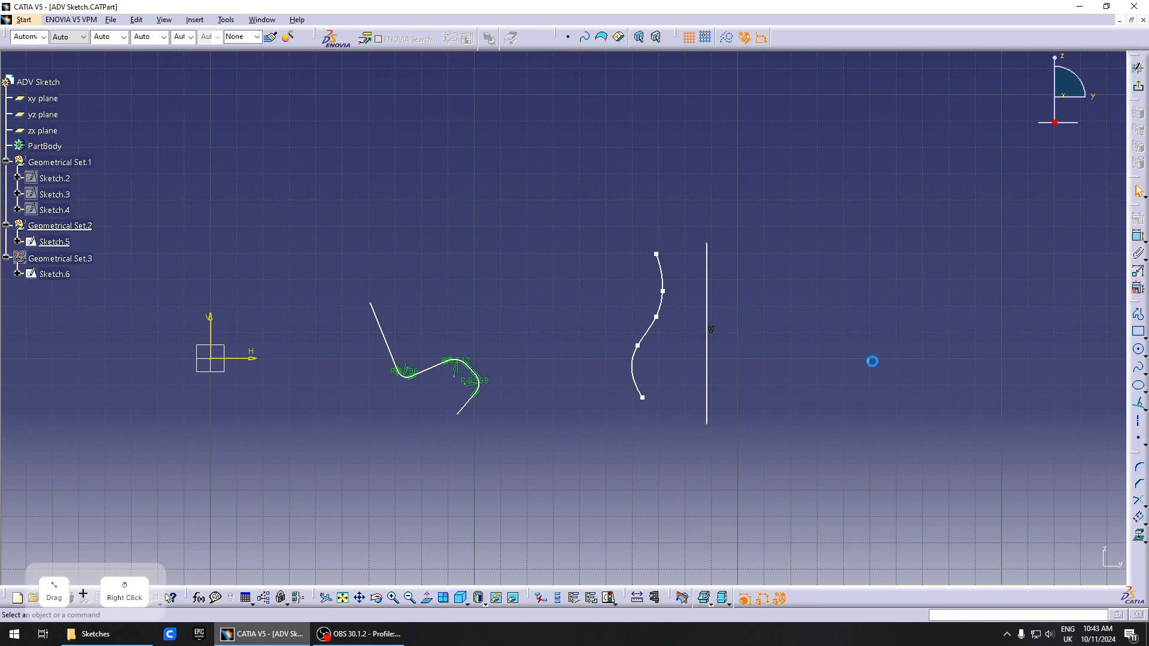
click(825, 364)
middle_drag(811, 365, 830, 370)
right_click(829, 370)
middle_drag(830, 370, 826, 313)
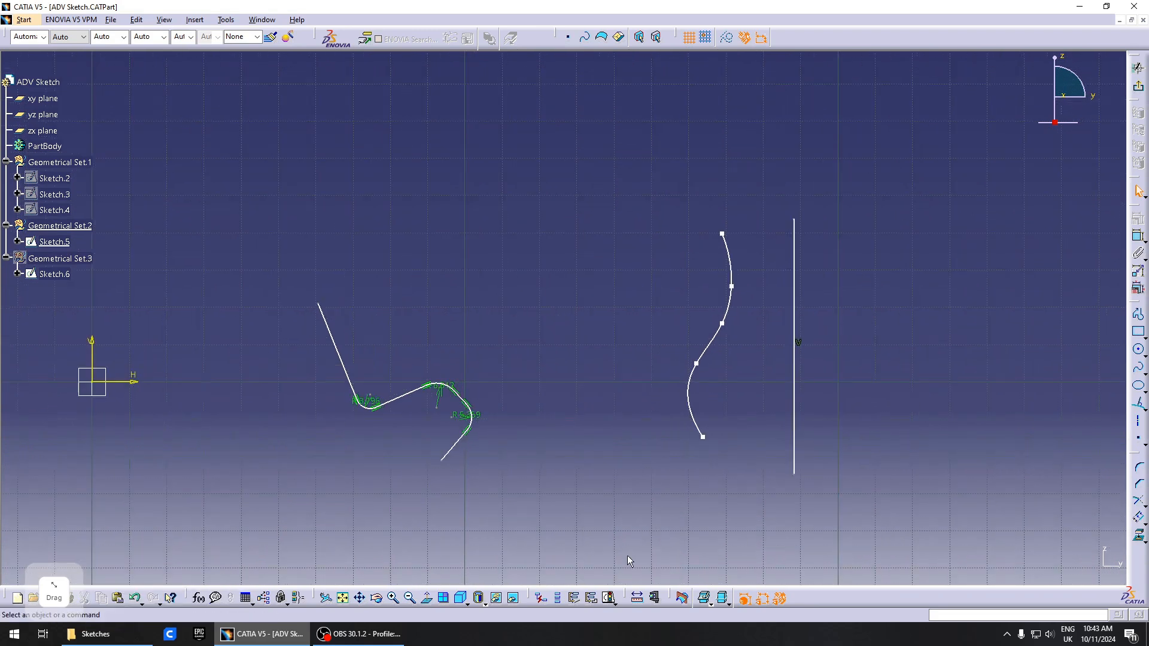
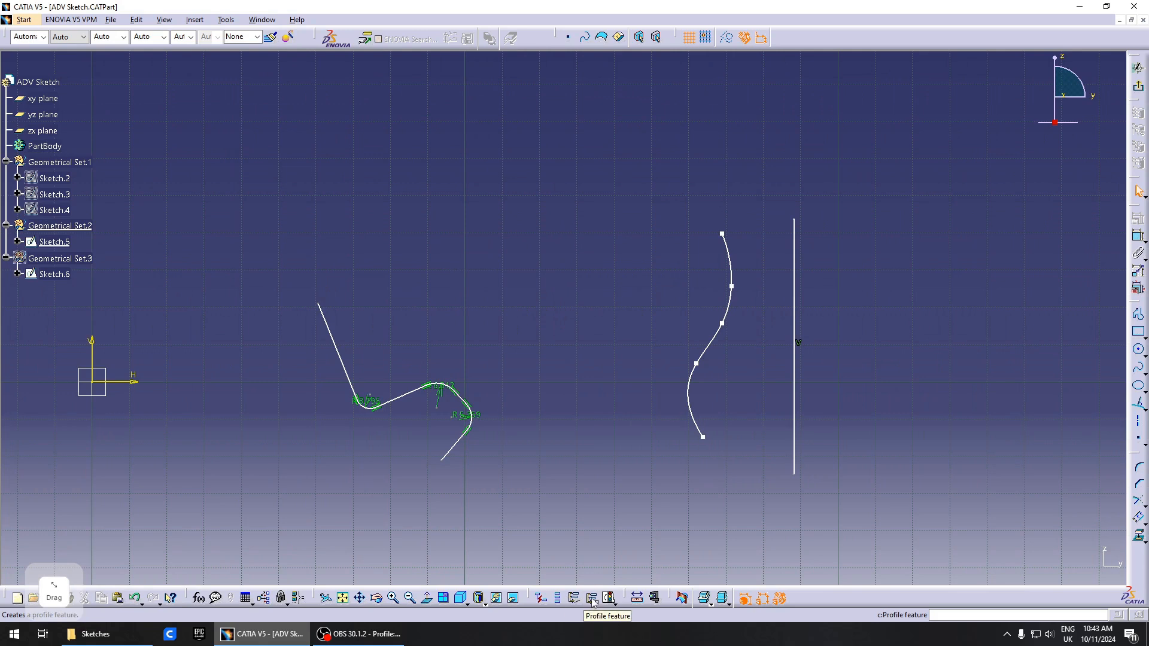
click(600, 392)
middle_drag(601, 389, 584, 388)
right_click(584, 388)
middle_drag(584, 388, 584, 397)
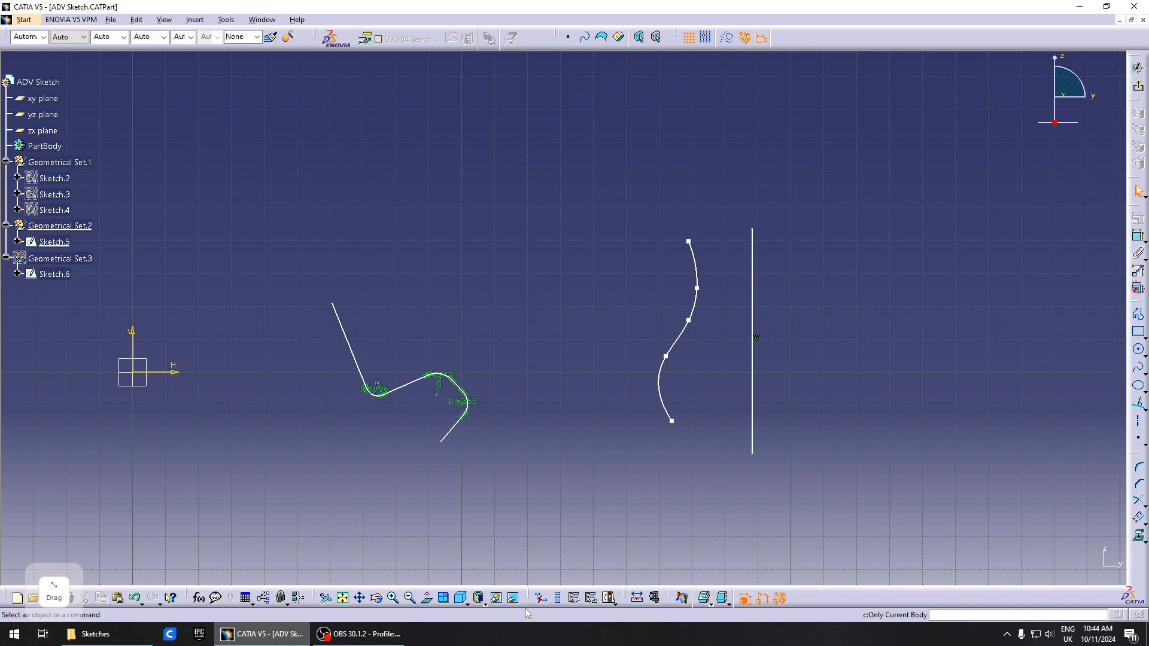
Create separate output features from the vertical line and the spline in Sketch.5, with the sketch's Outputs expanded in the tree
click(589, 600)
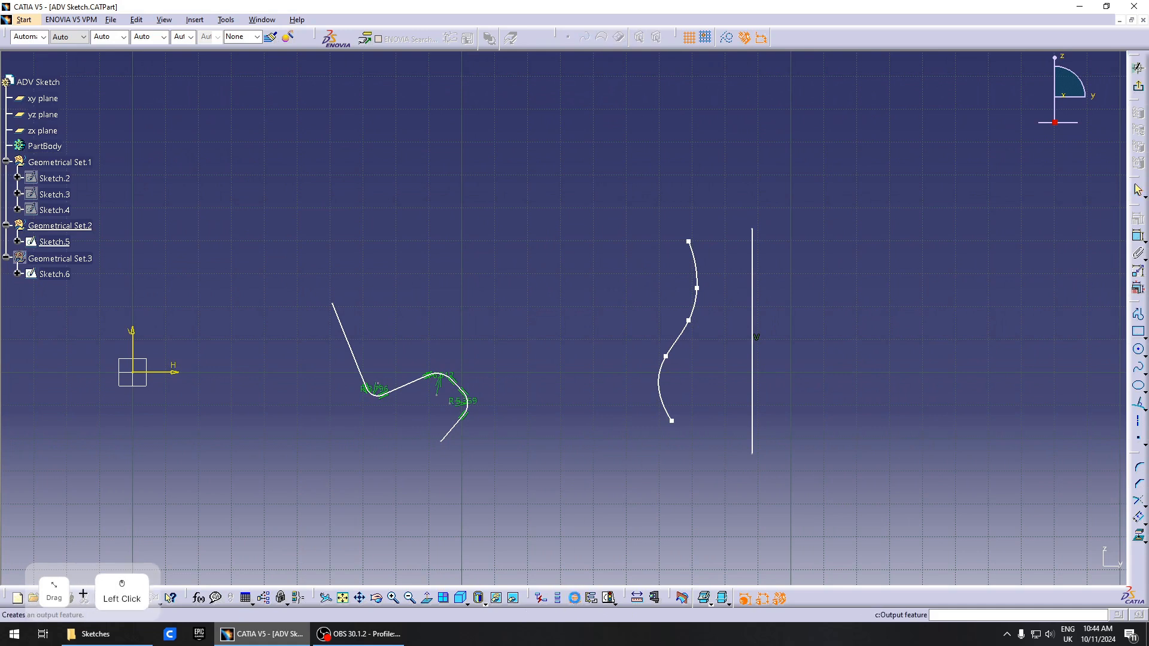
click(753, 303)
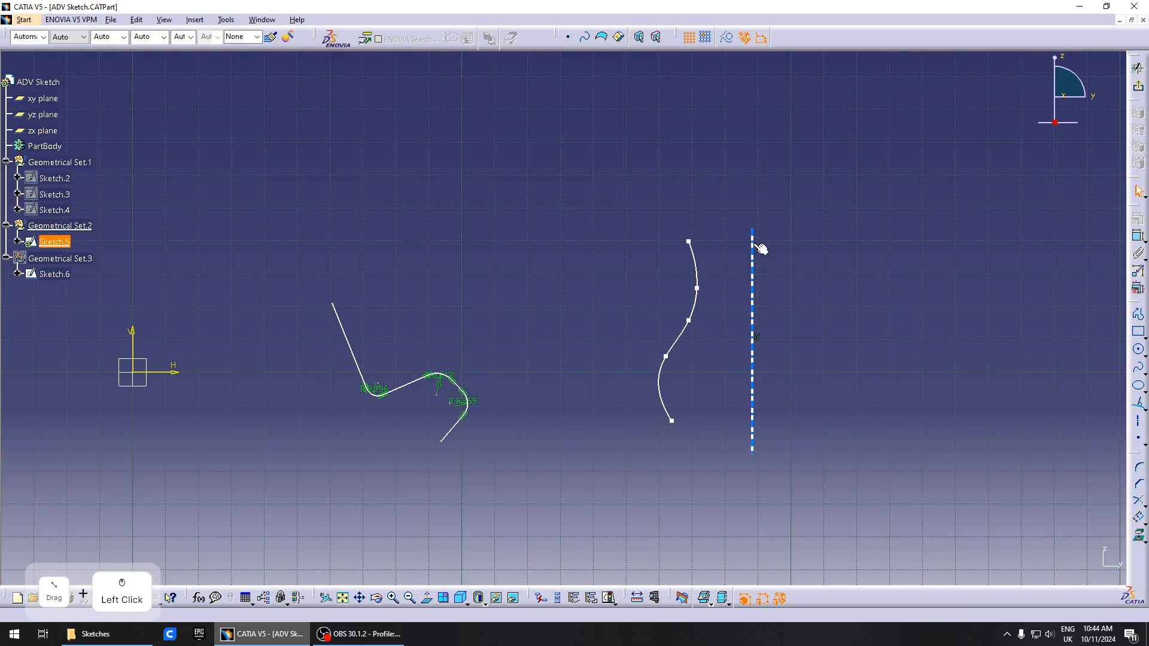
click(19, 241)
click(30, 306)
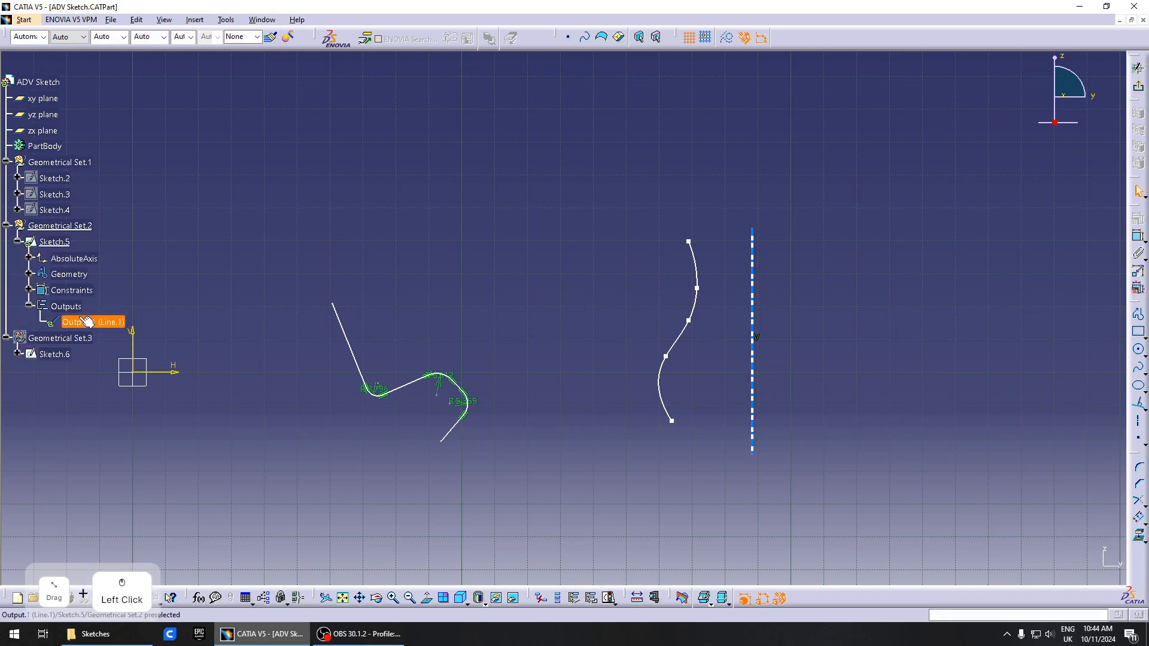
click(714, 567)
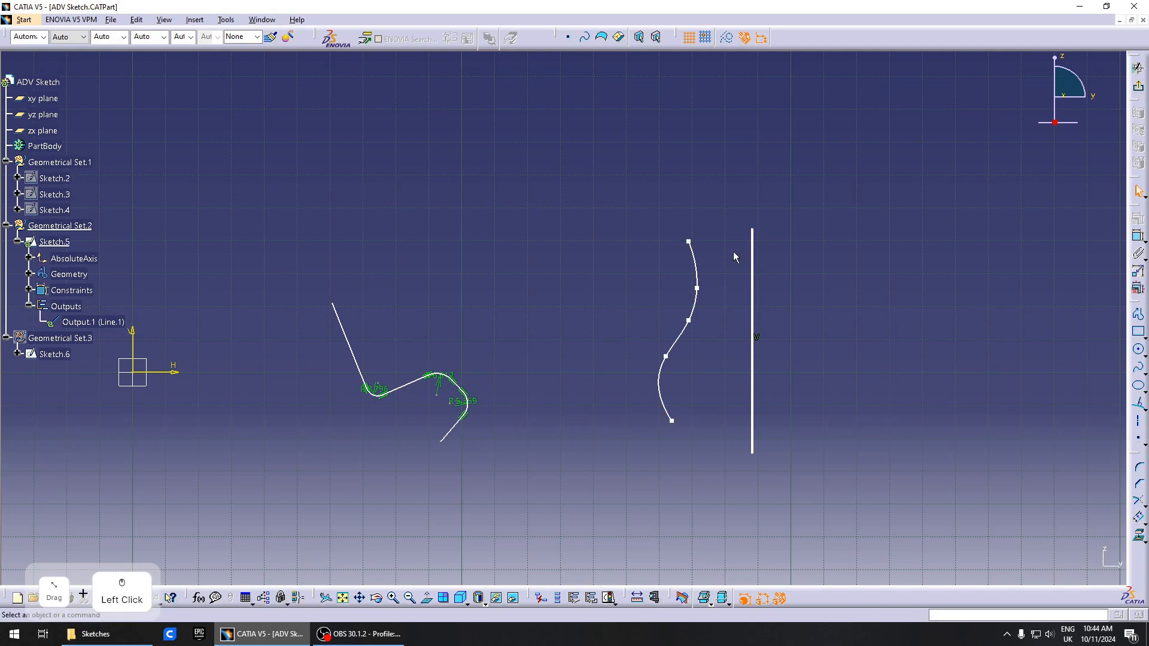
click(573, 598)
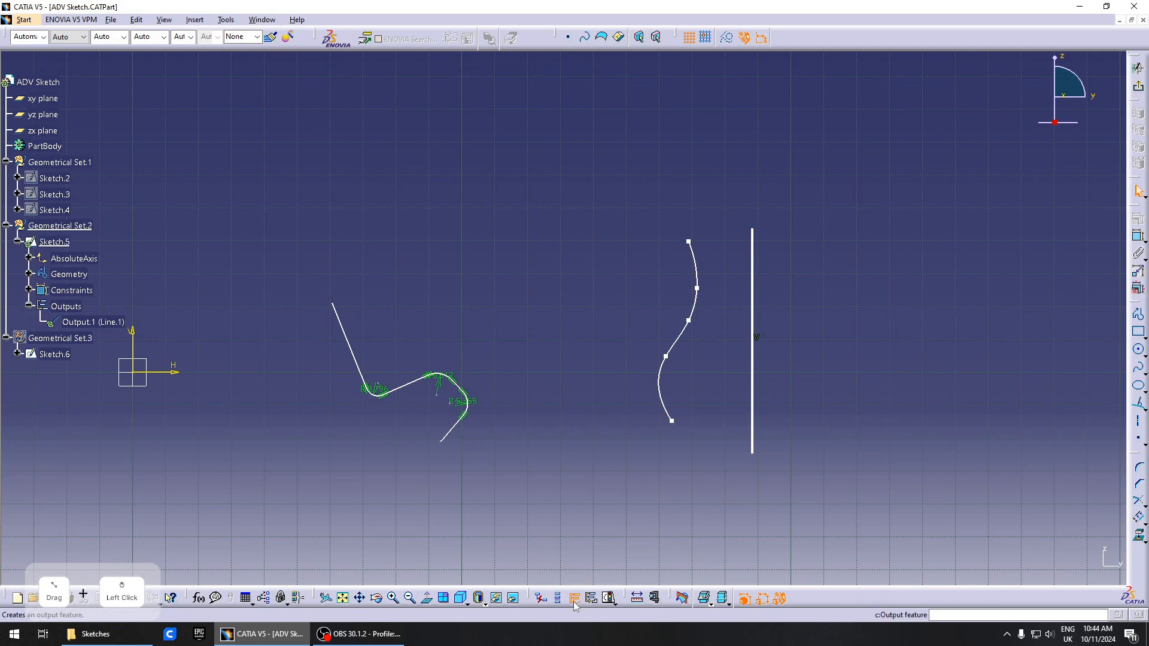
click(684, 347)
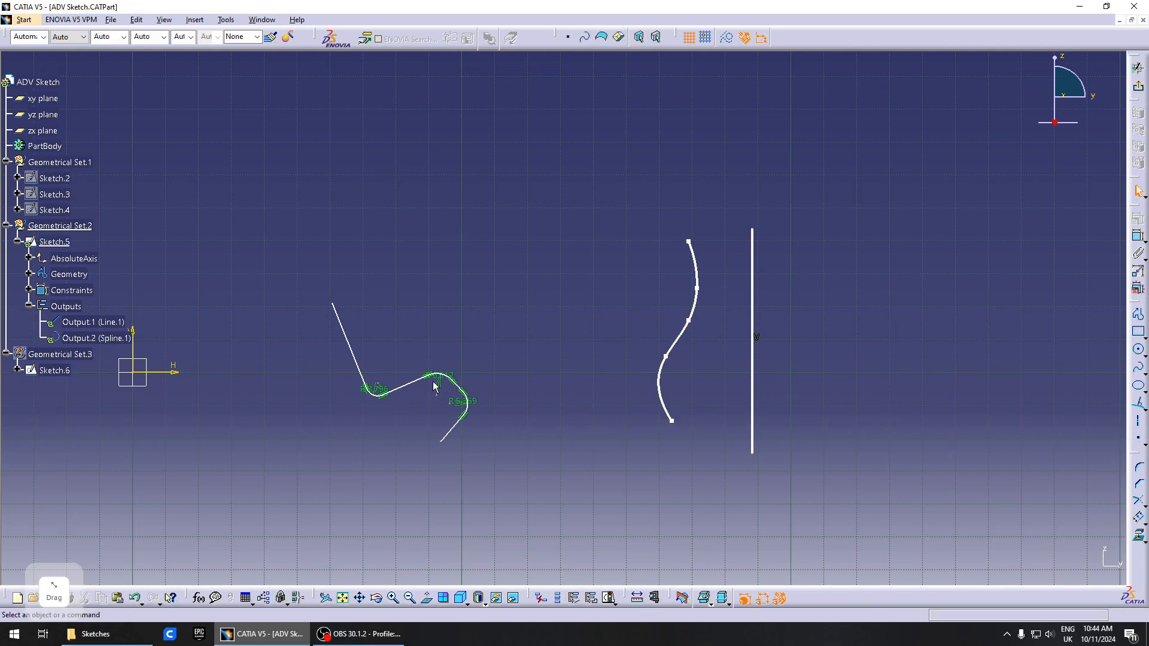
Create a profile feature from the connected chain of lines and arcs, using Wire (Automatic Propagation) mode
mouse_move(465, 398)
middle_down()
mouse_move(698, 392)
mouse_move(582, 342)
middle_up()
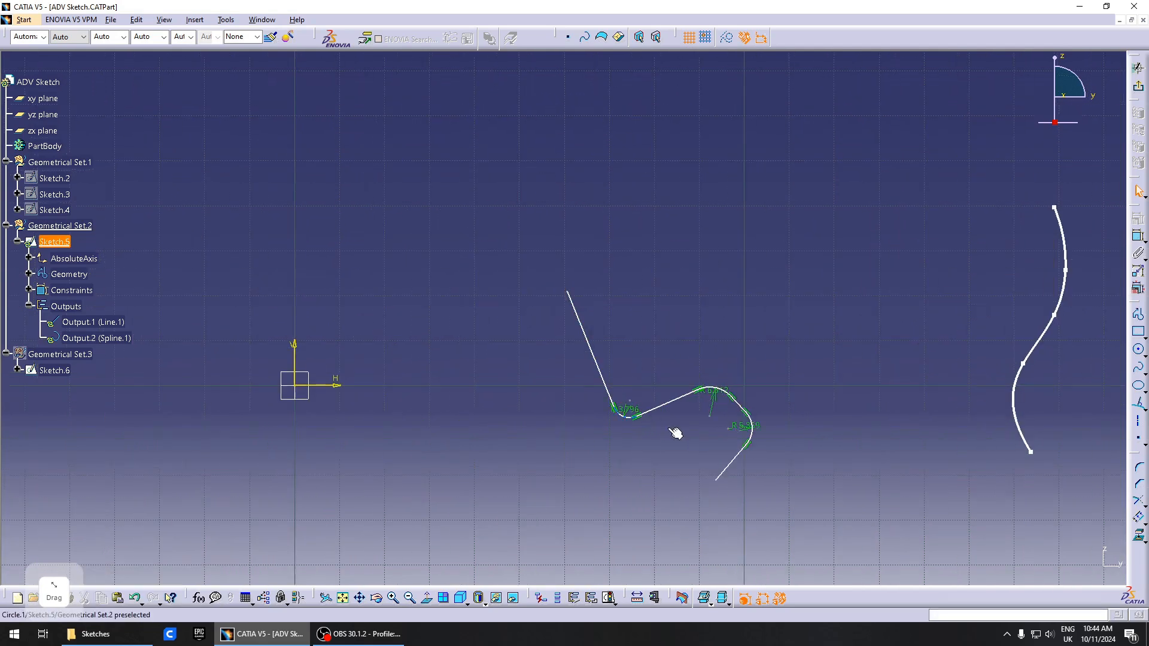
middle_drag(625, 497, 535, 484)
click(535, 484)
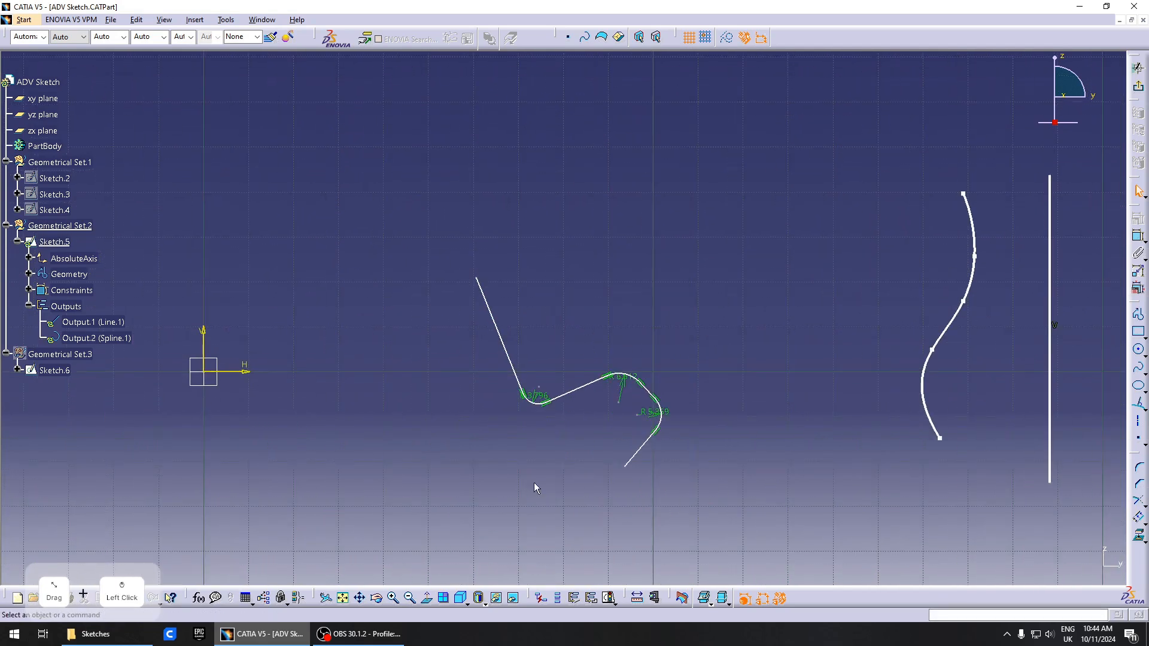
click(594, 603)
click(493, 309)
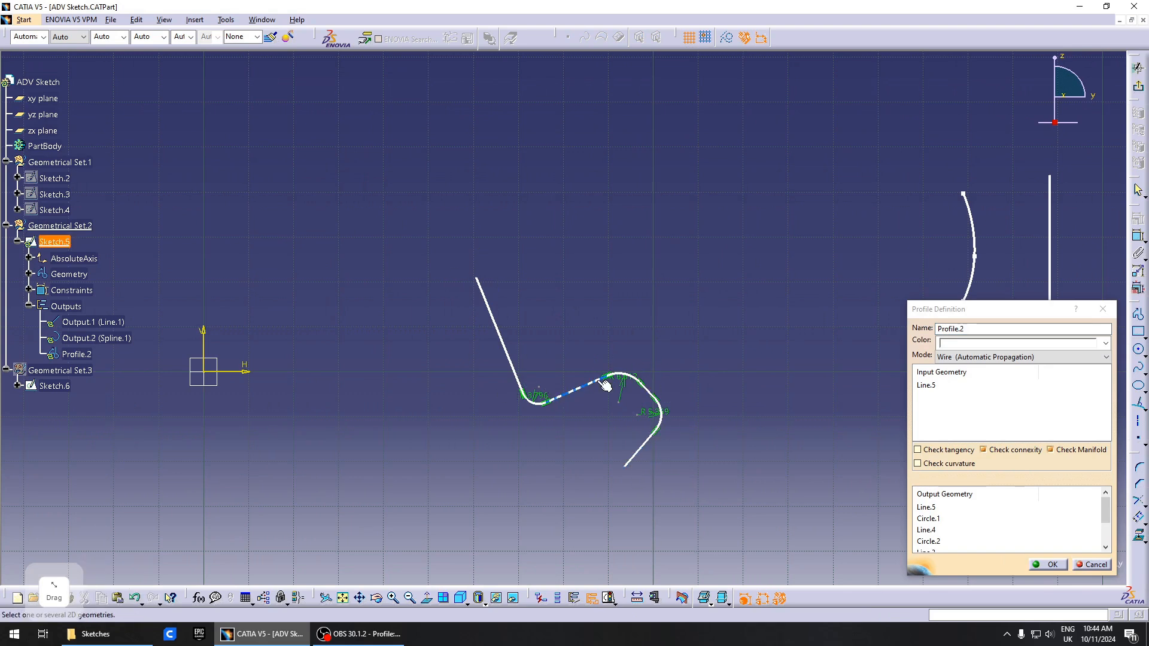
click(1048, 565)
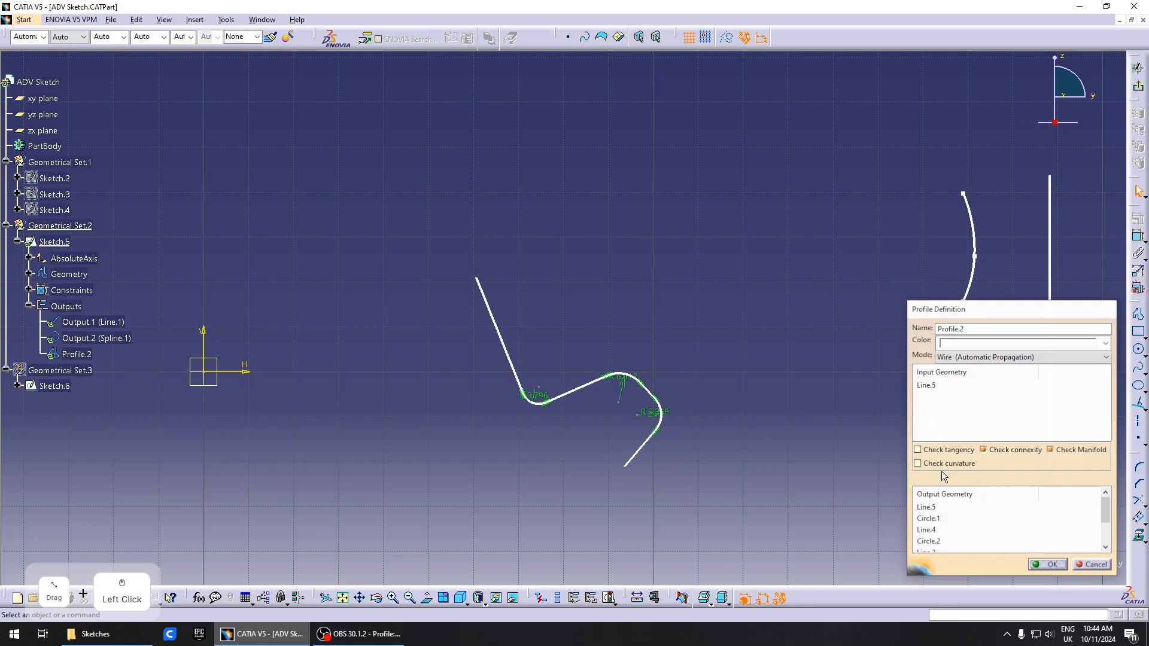
Exit Sketch.5 and select its line, spline and profile outputs individually to check that each is independent
click(1140, 90)
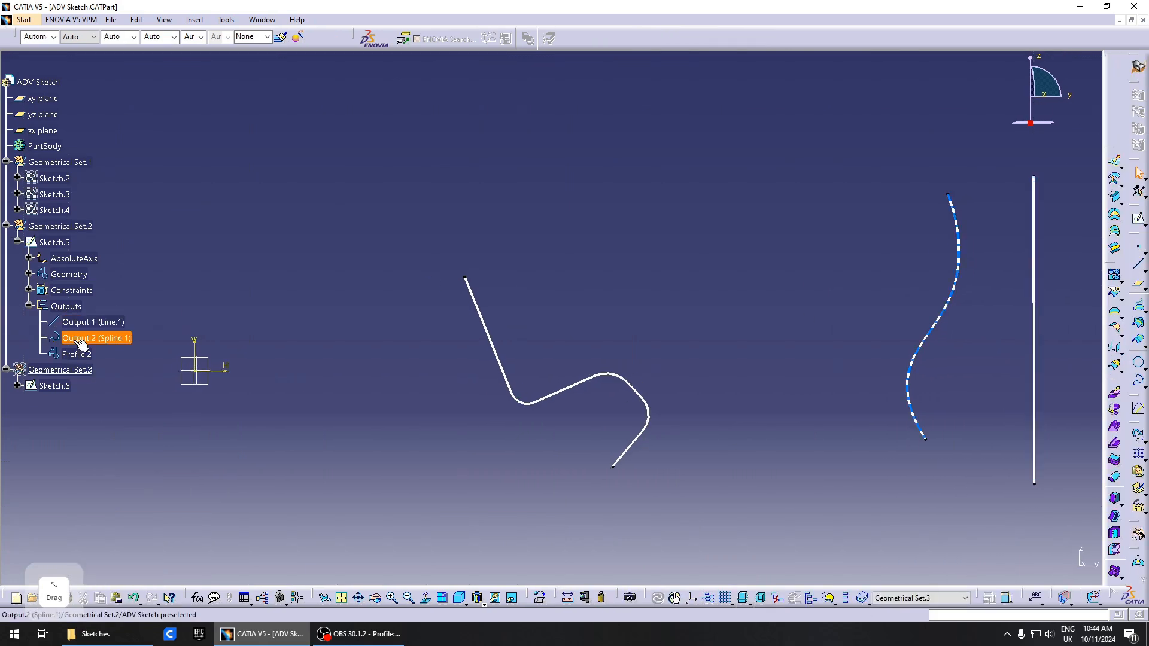
mouse_move(732, 386)
middle_down()
mouse_move(629, 368)
mouse_move(365, 392)
middle_up()
click(99, 325)
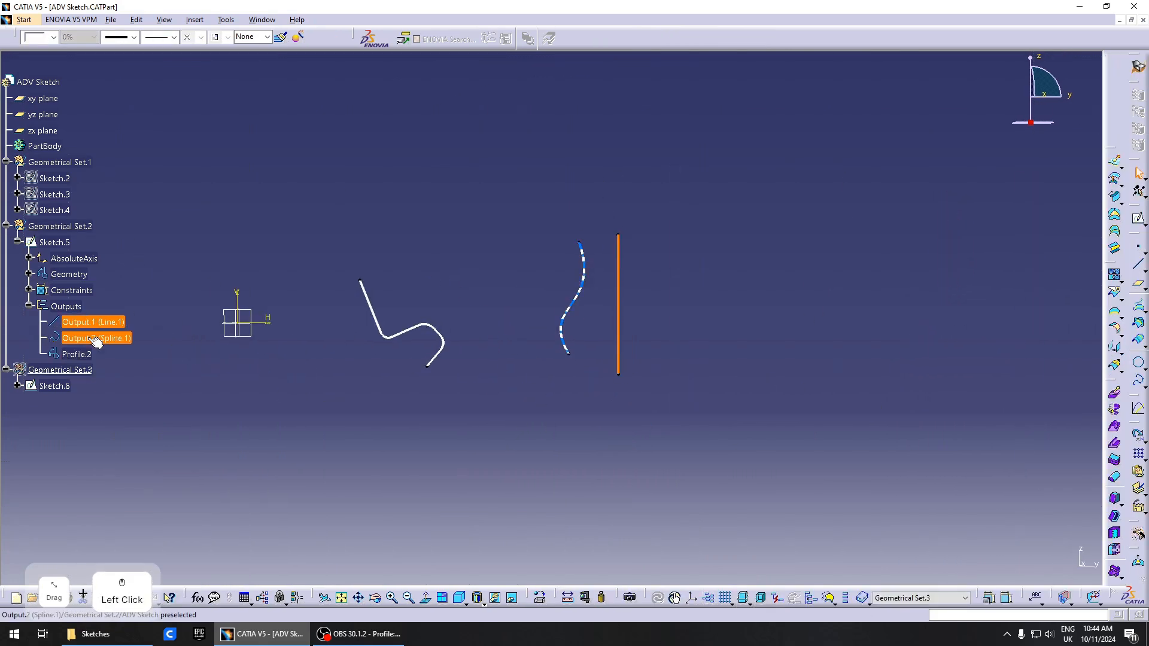
click(96, 340)
click(78, 354)
click(100, 338)
click(100, 323)
click(104, 341)
click(936, 354)
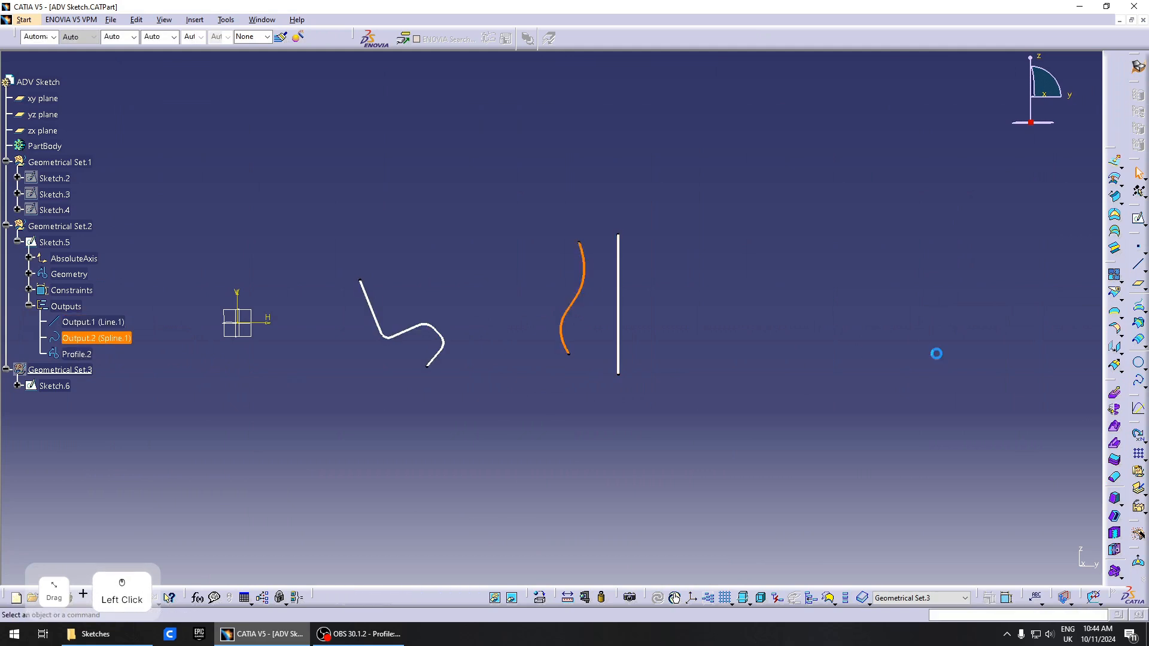
middle_drag(781, 354, 863, 353)
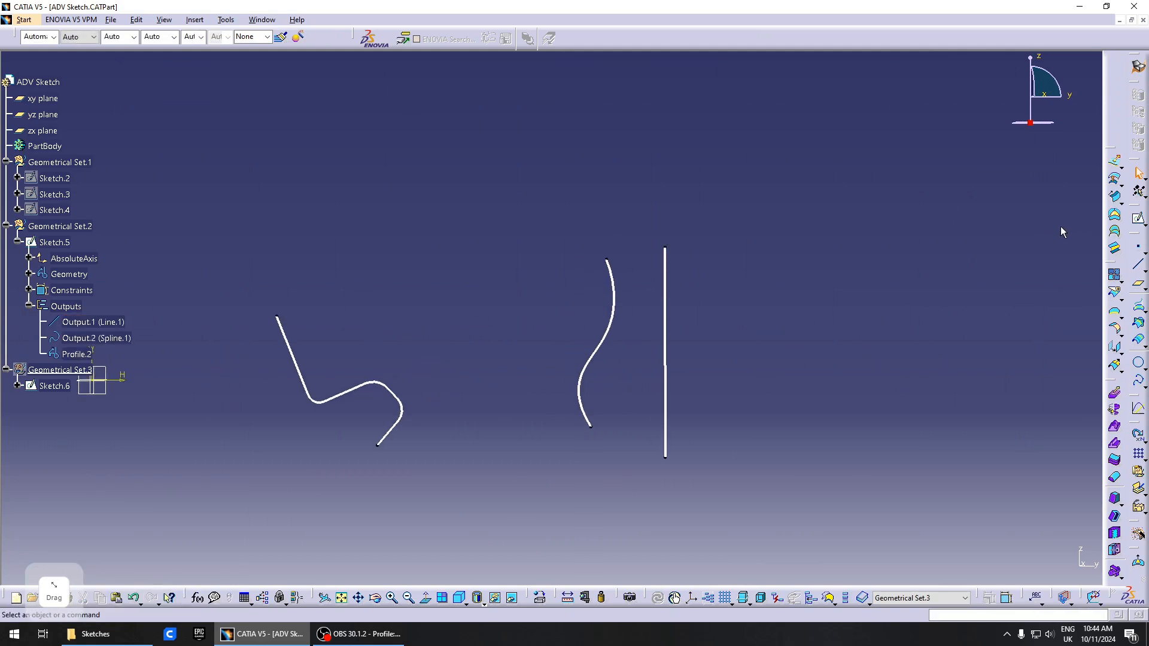
Set up and preview a revolved surface of the spline output about the vertical line output, with angular limits of 180deg and 0deg
click(1120, 354)
click(1145, 313)
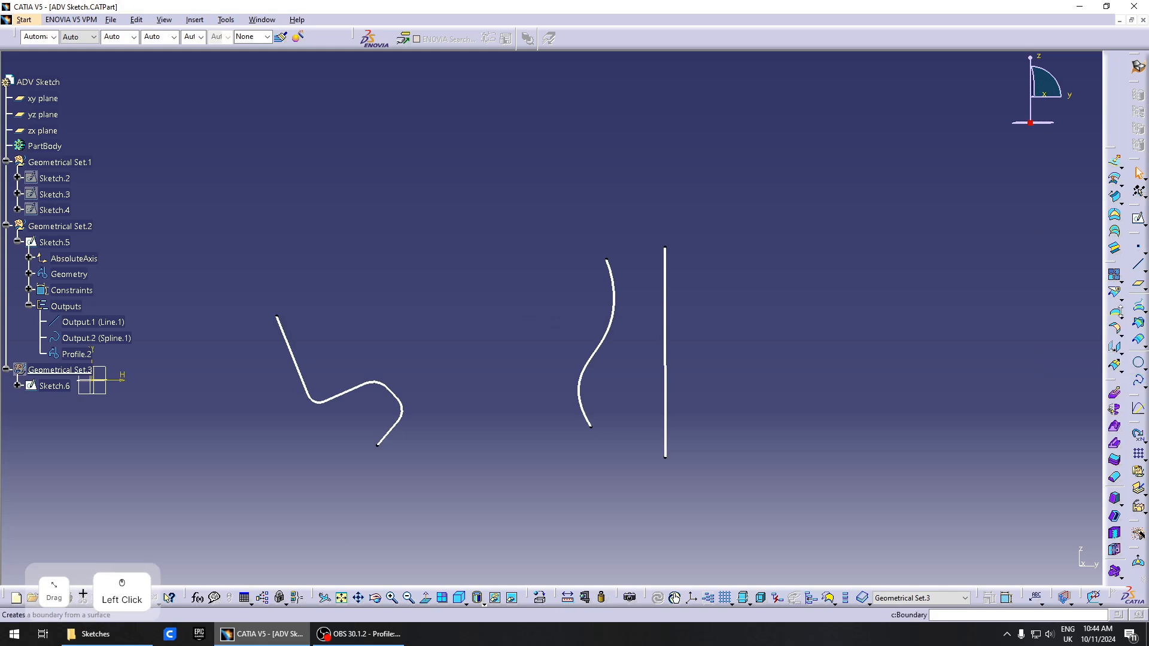
click(1119, 293)
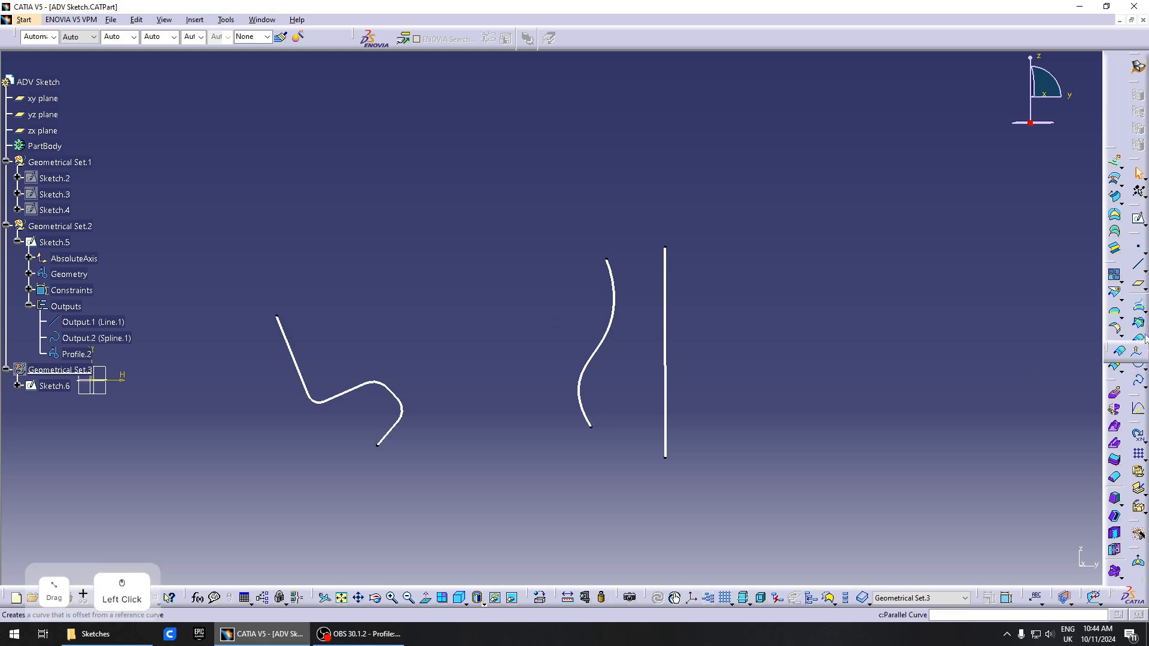
click(1123, 199)
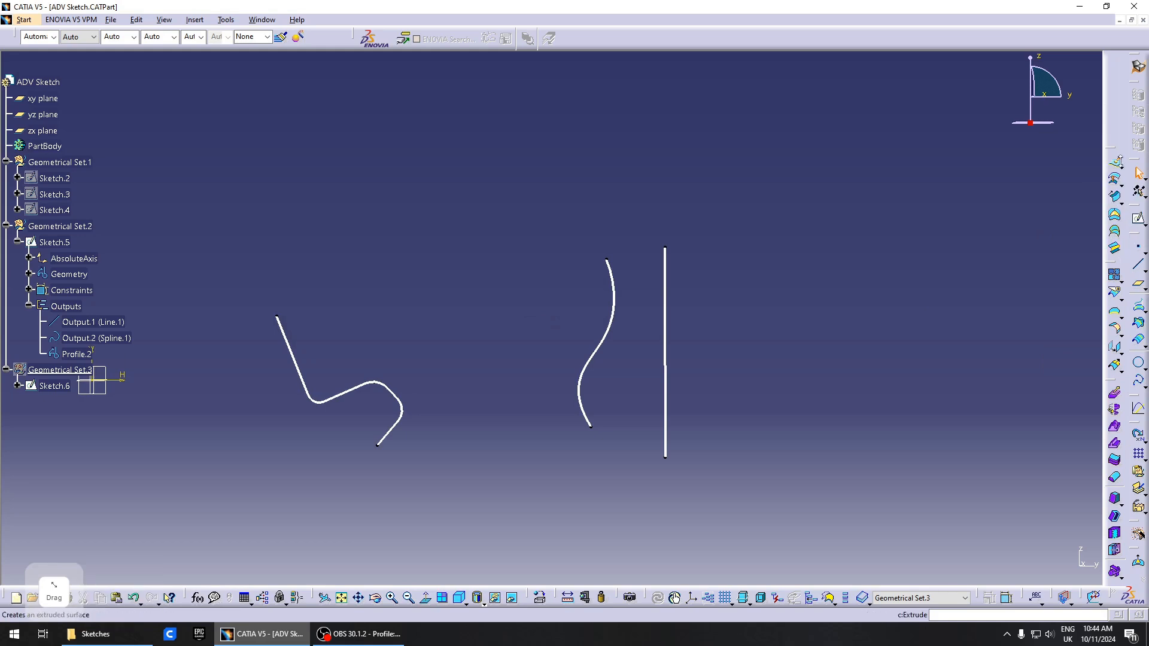
click(1116, 183)
click(1103, 173)
click(611, 289)
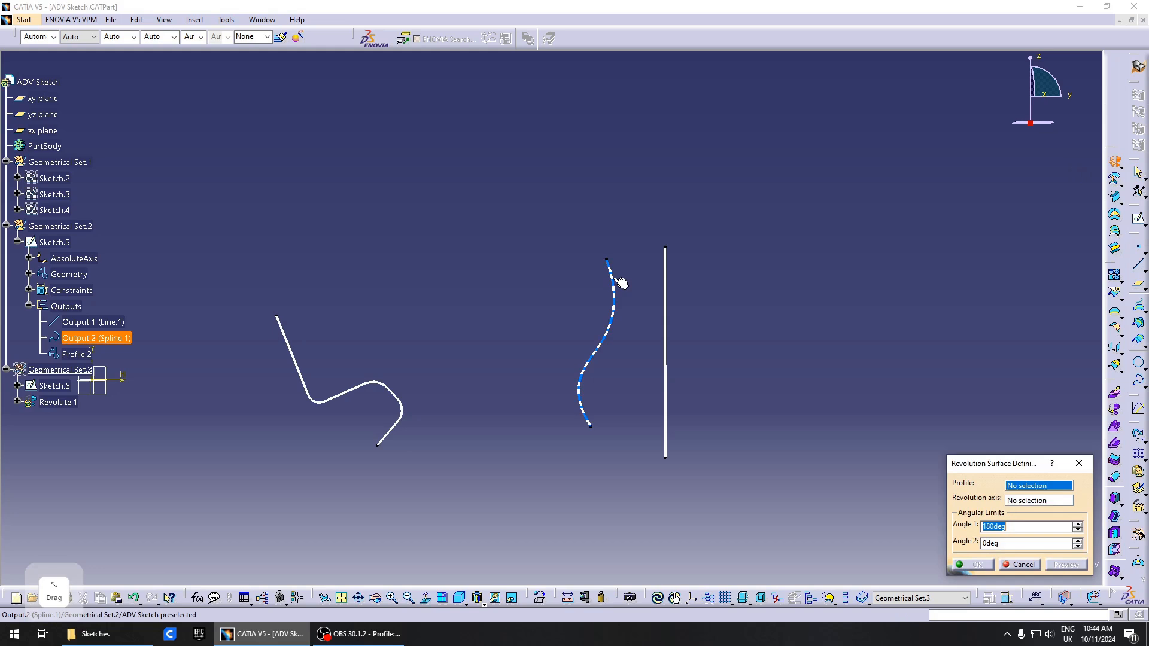
click(663, 304)
click(1077, 565)
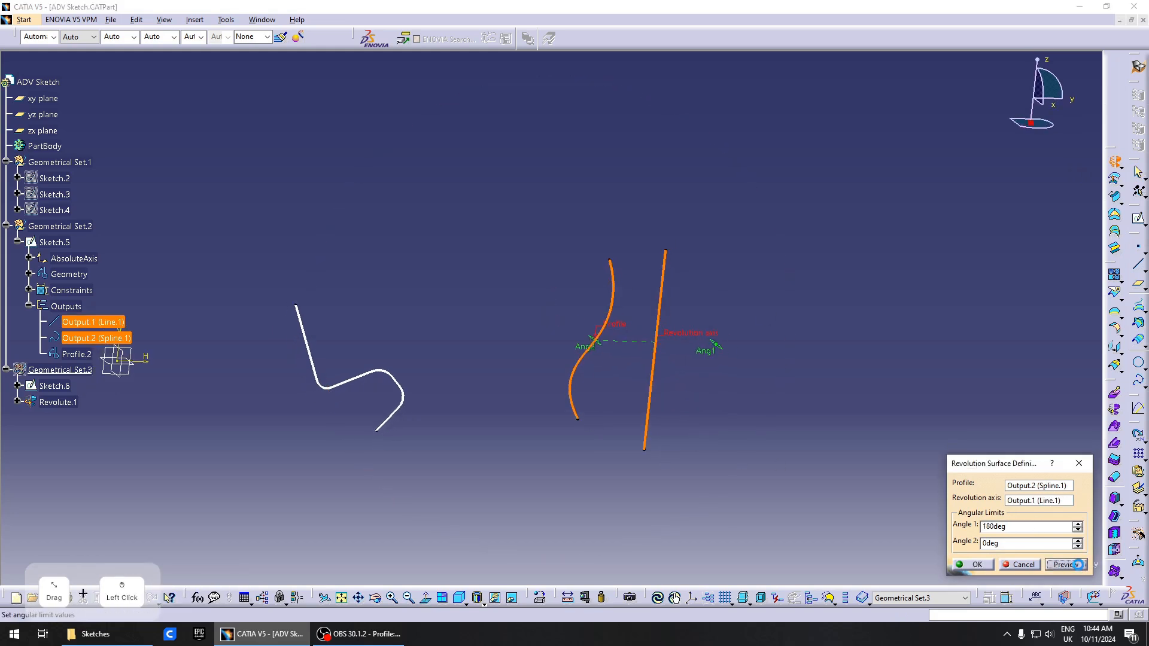
Show Geometrical Set.3 and orbit to view the revolved surface preview in perspective
right_click(61, 370)
click(109, 403)
middle_drag(703, 364, 636, 388)
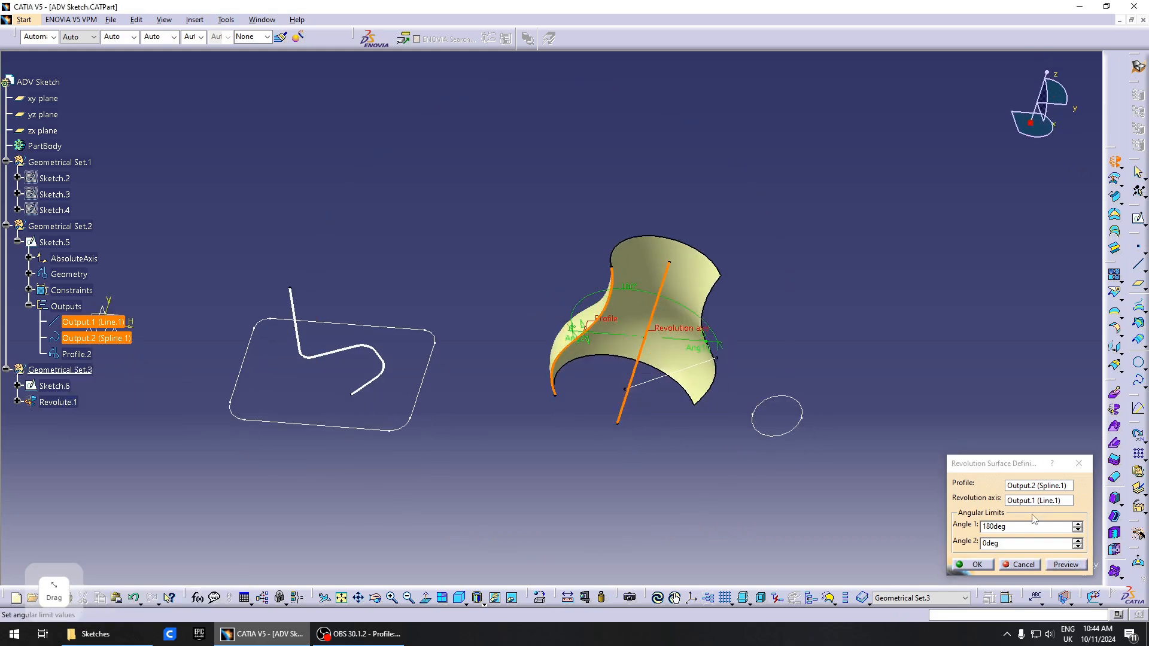
Set the revolved surface's first angular limit to 360deg, preview it and create the full revolution
drag(1030, 526, 815, 521)
text(360)
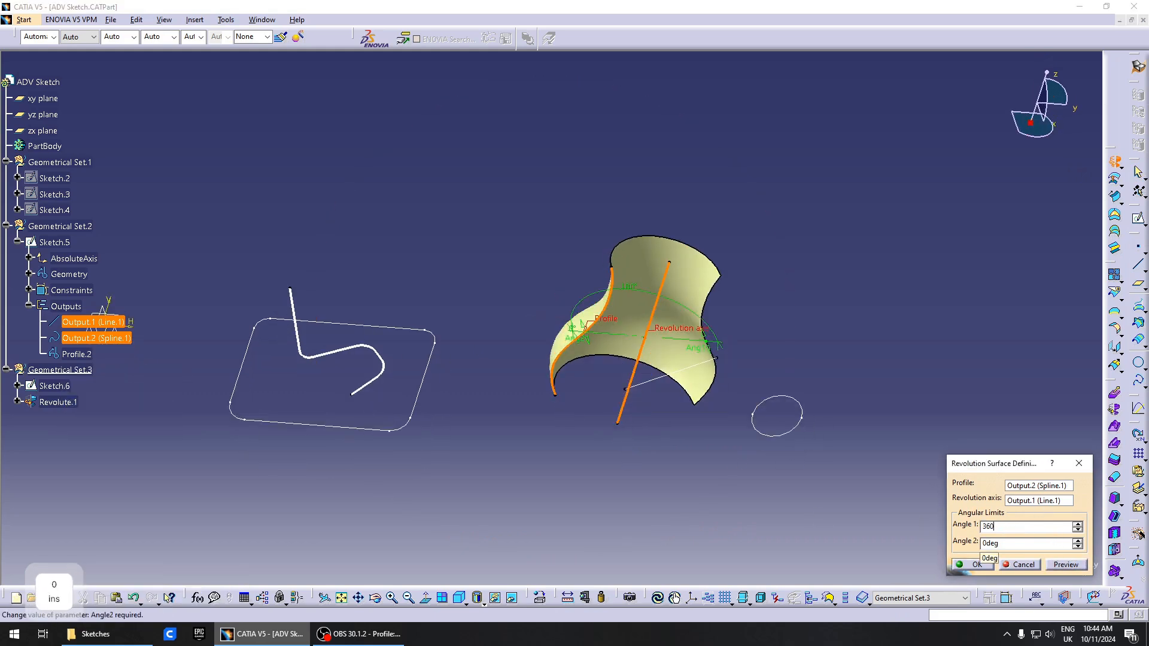
click(1066, 565)
middle_drag(666, 395, 694, 359)
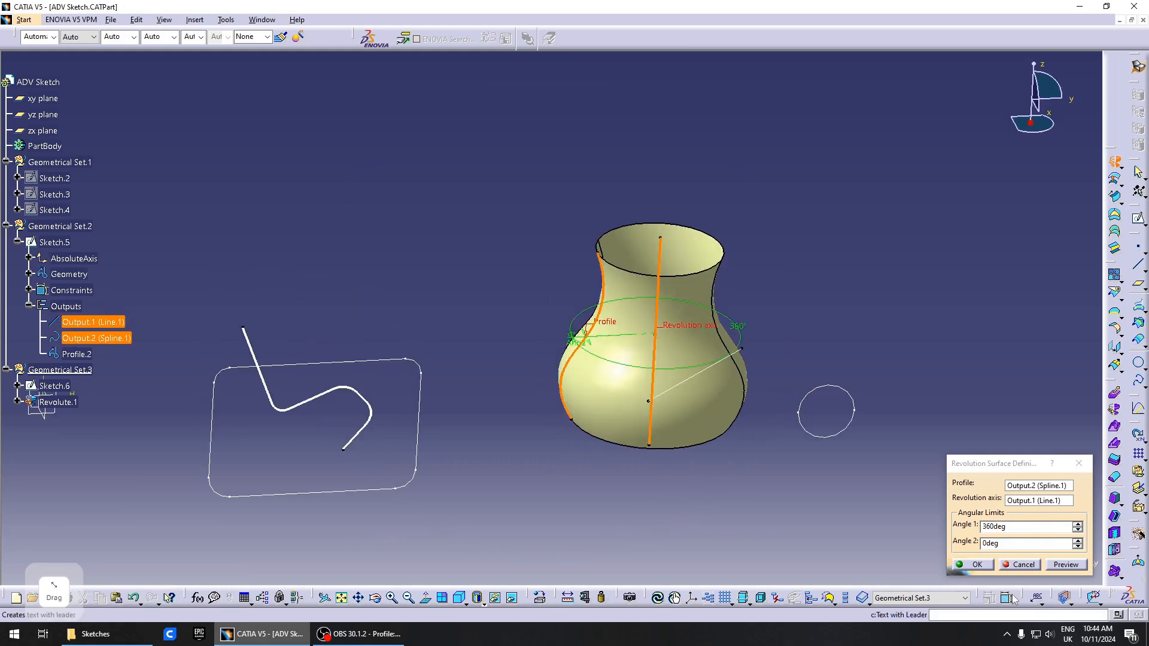
click(979, 565)
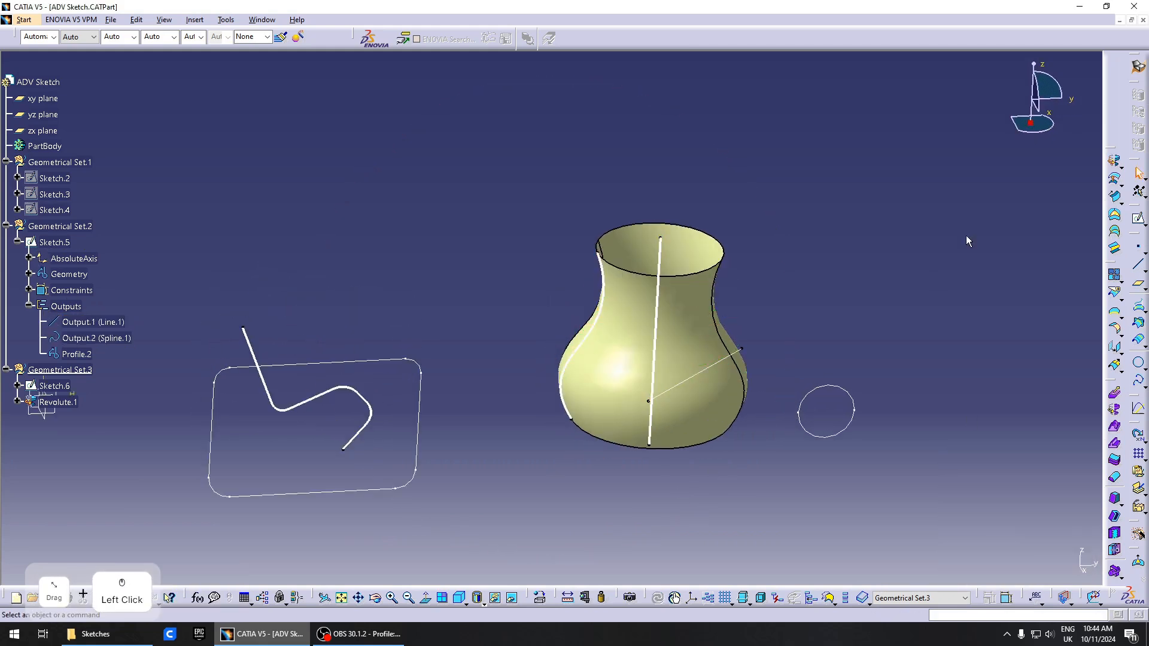
Set up and preview an extruded surface from a point picked on the bent profile curve, using X Component as the direction
click(1121, 168)
click(1088, 175)
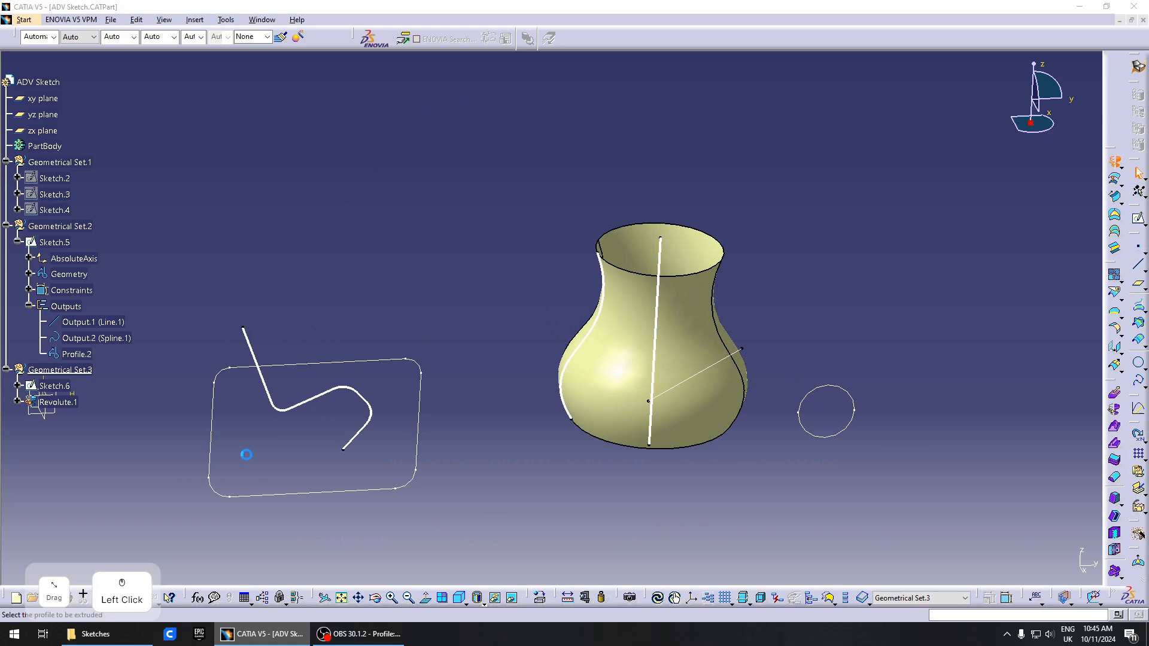
click(362, 397)
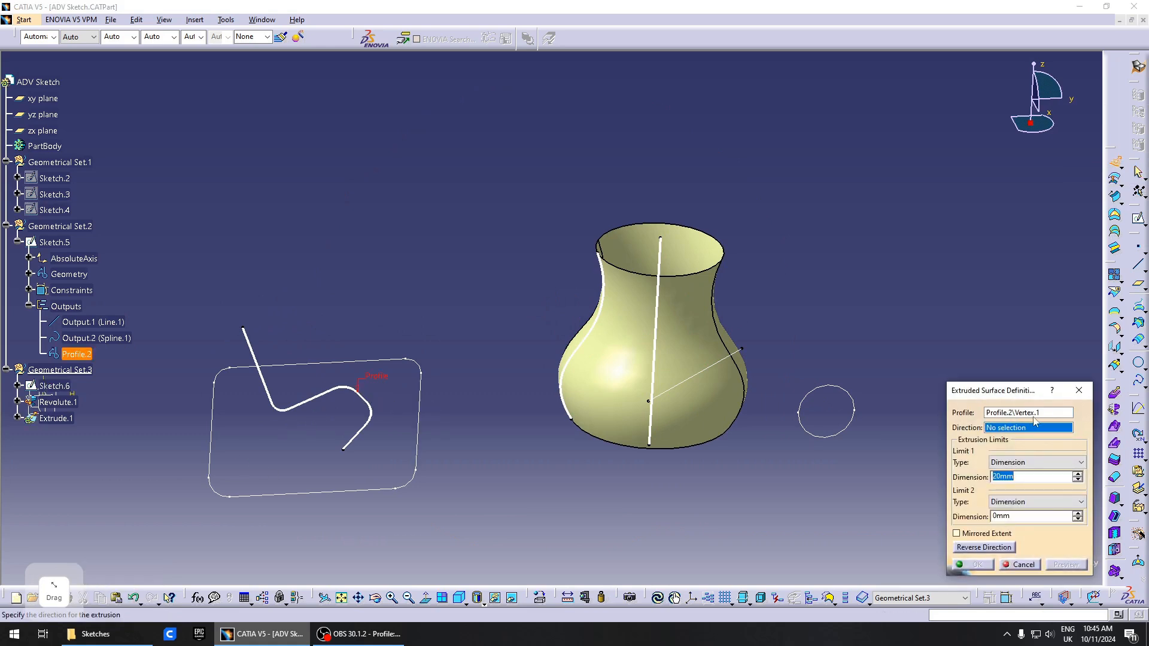
right_click(1005, 426)
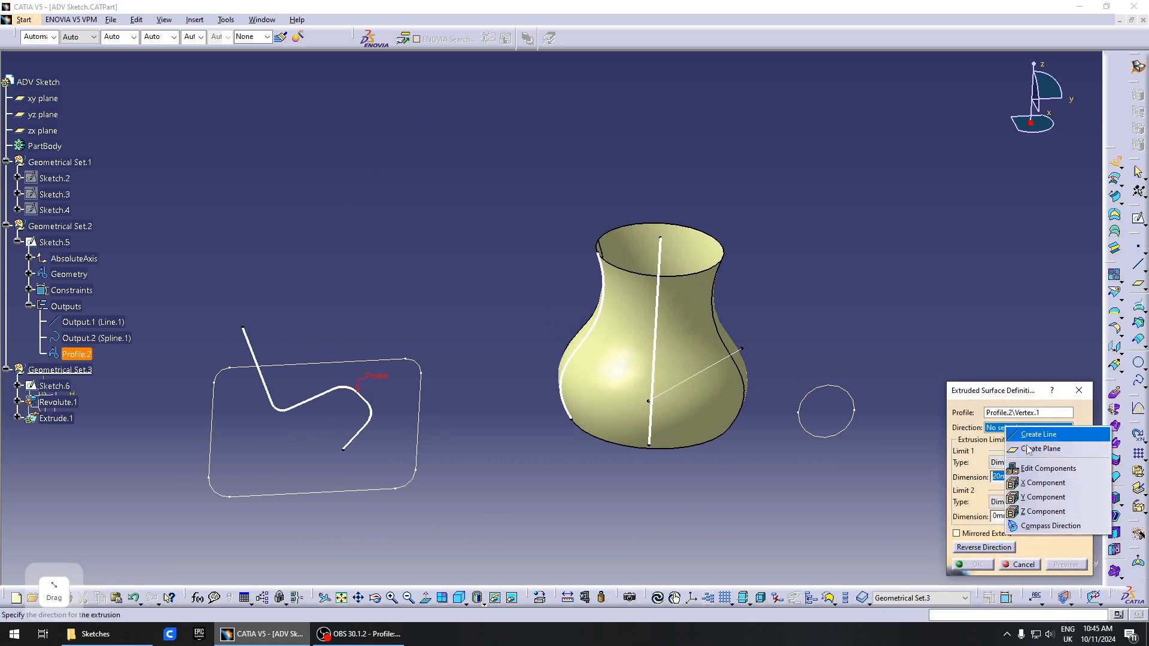
click(1044, 483)
middle_drag(504, 395, 536, 465)
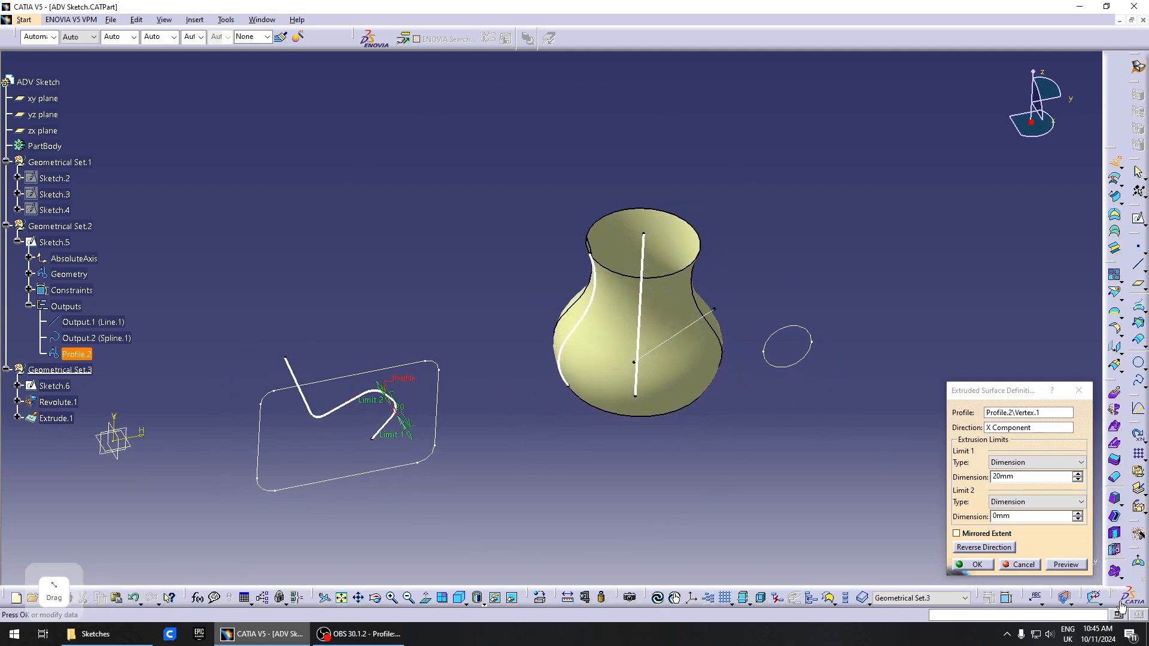
click(1069, 566)
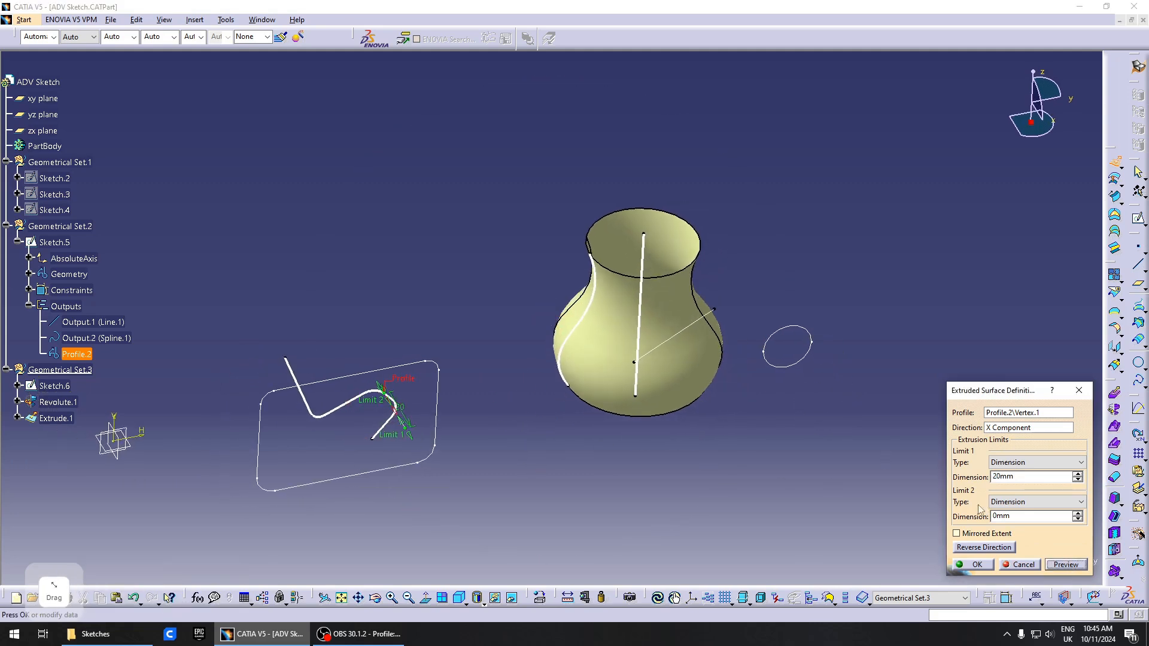
Replace the extrusion's input with the whole Profile.2 output, extend the surface to both sides of the curve and create it
middle_drag(449, 413, 670, 353)
click(1033, 412)
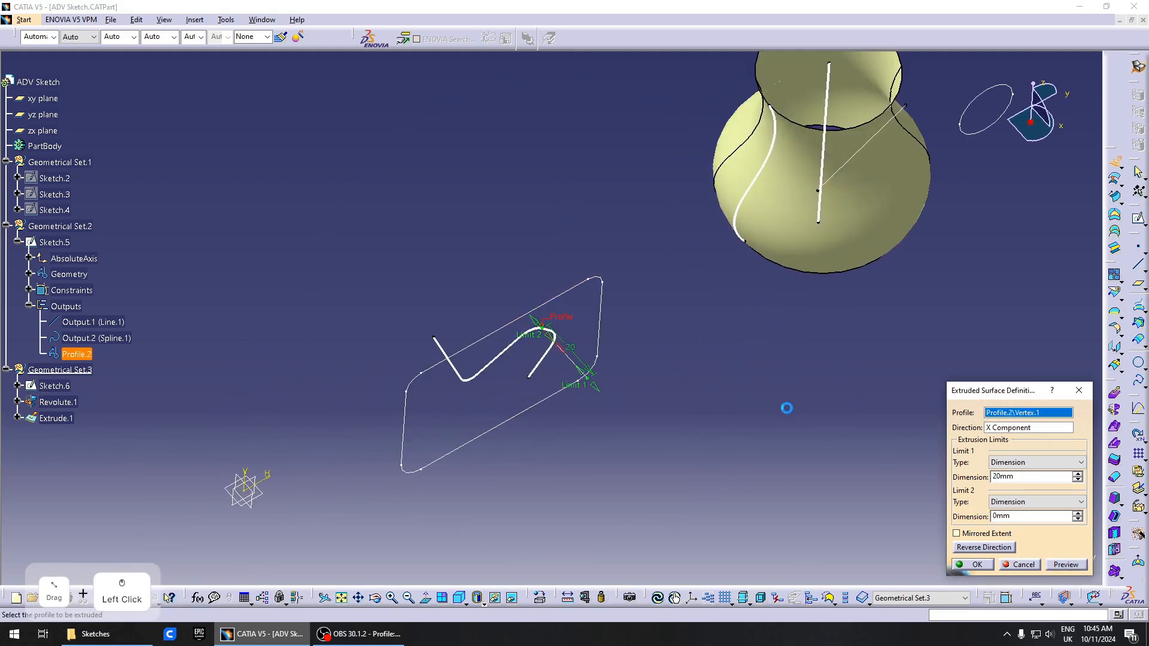
click(72, 354)
drag(479, 379, 437, 315)
click(984, 567)
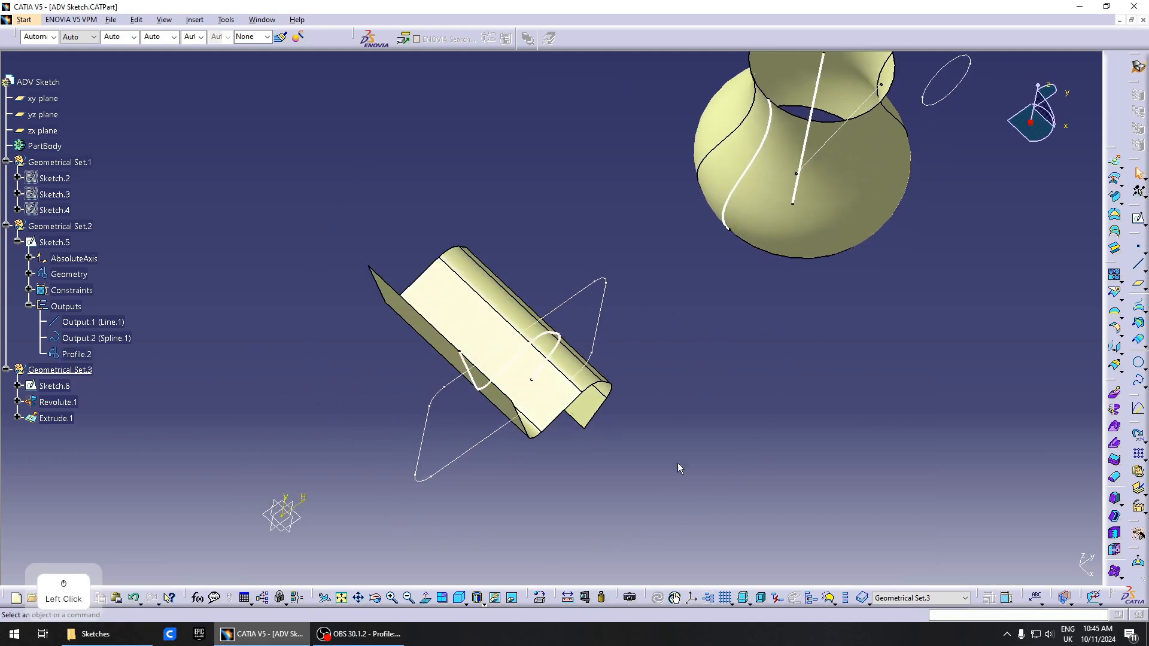
Open Sketch.6 for editing and hide Geometrical Set.2, Revolute.1 and Extrude.1
mouse_move(680, 467)
middle_down()
mouse_move(615, 469)
mouse_move(535, 343)
mouse_move(564, 397)
mouse_move(627, 436)
mouse_move(583, 357)
middle_up()
scroll(535, 343, up, 1)
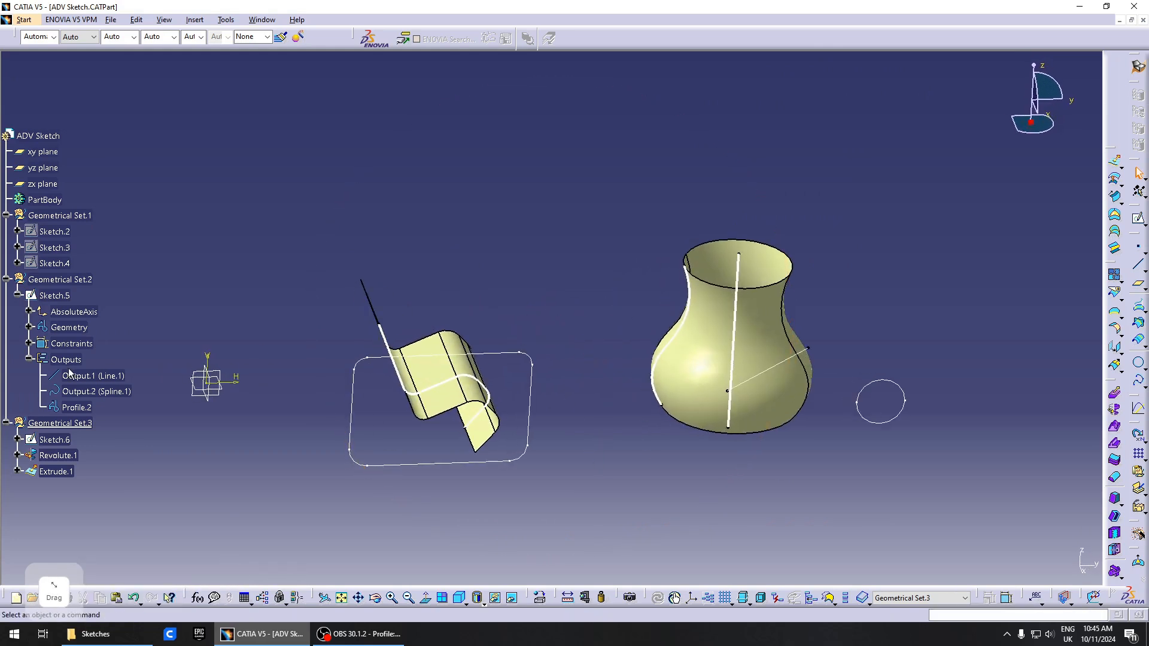
middle_drag(576, 468, 565, 498)
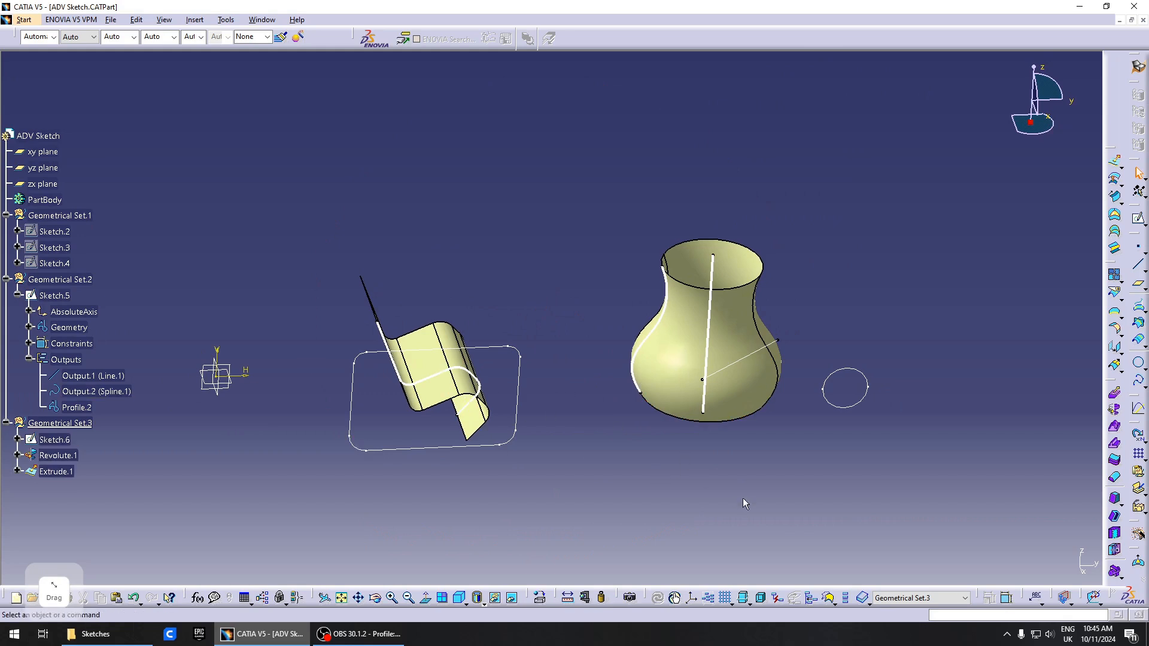
double_click(60, 440)
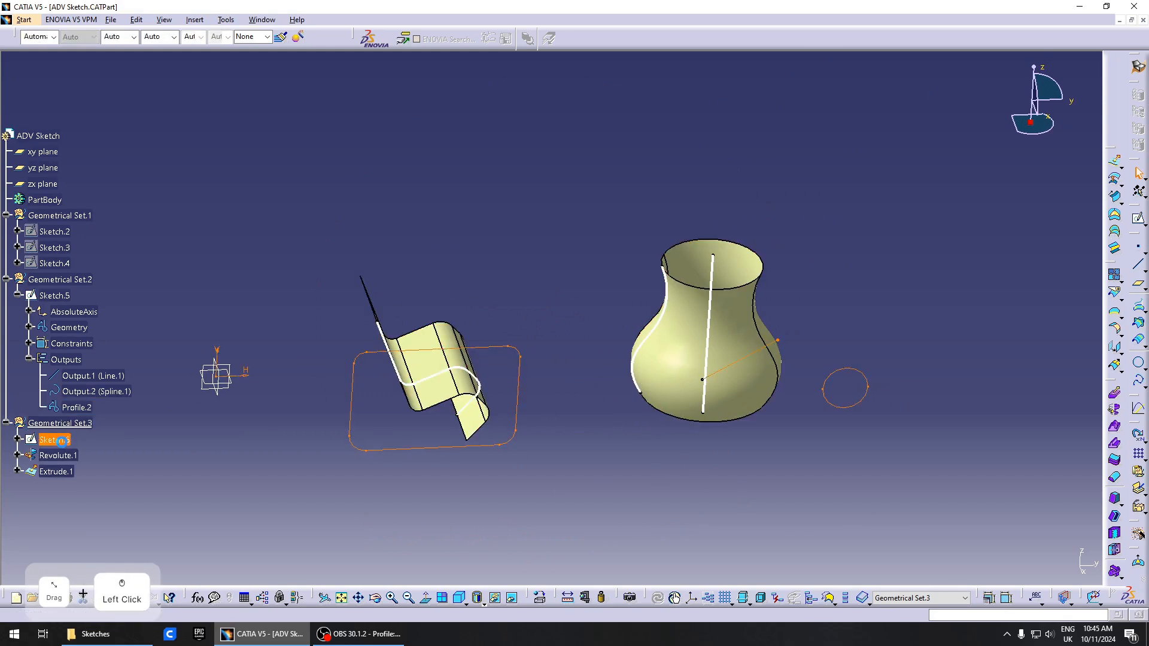
right_click(55, 278)
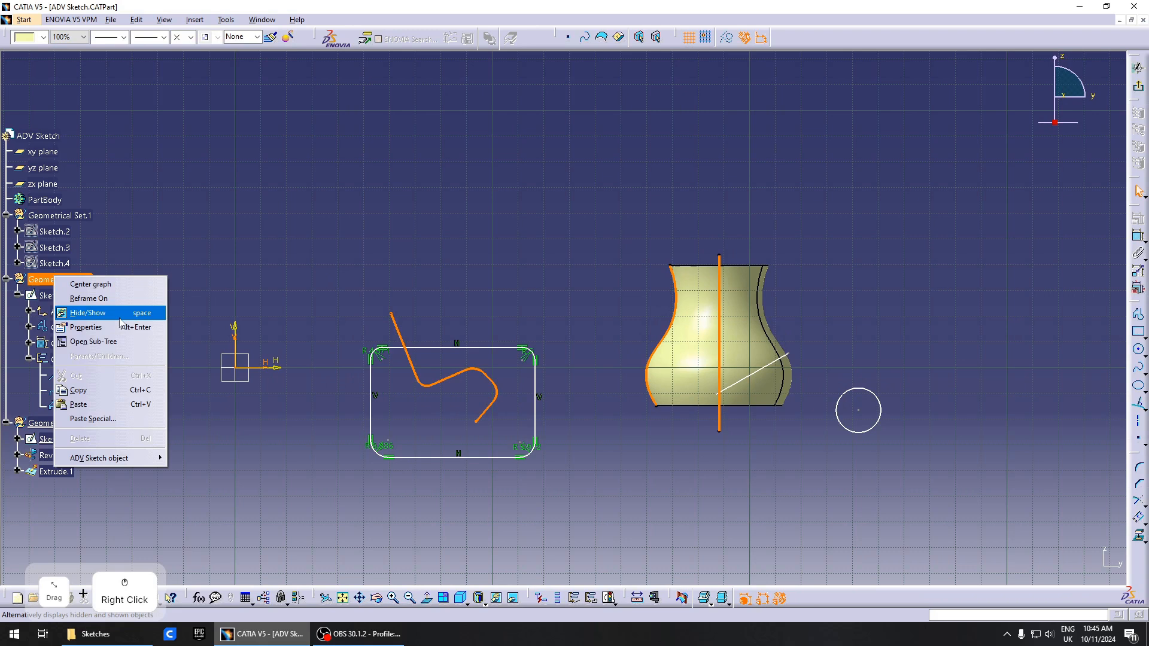
click(90, 313)
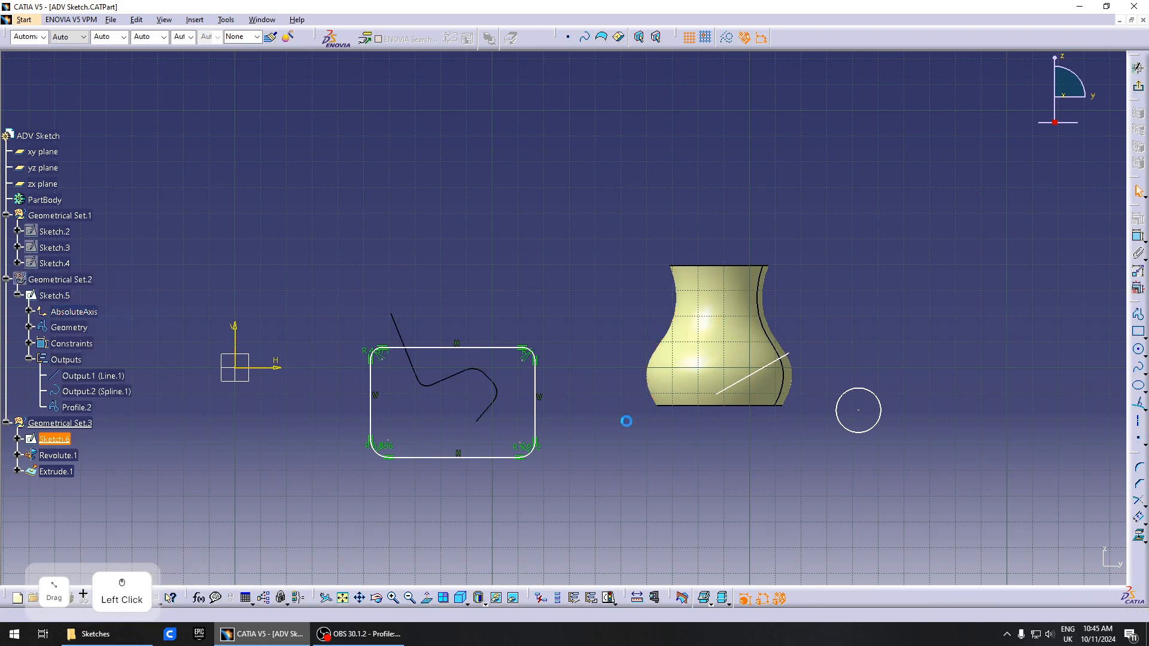
right_click(53, 456)
click(90, 302)
click(52, 471)
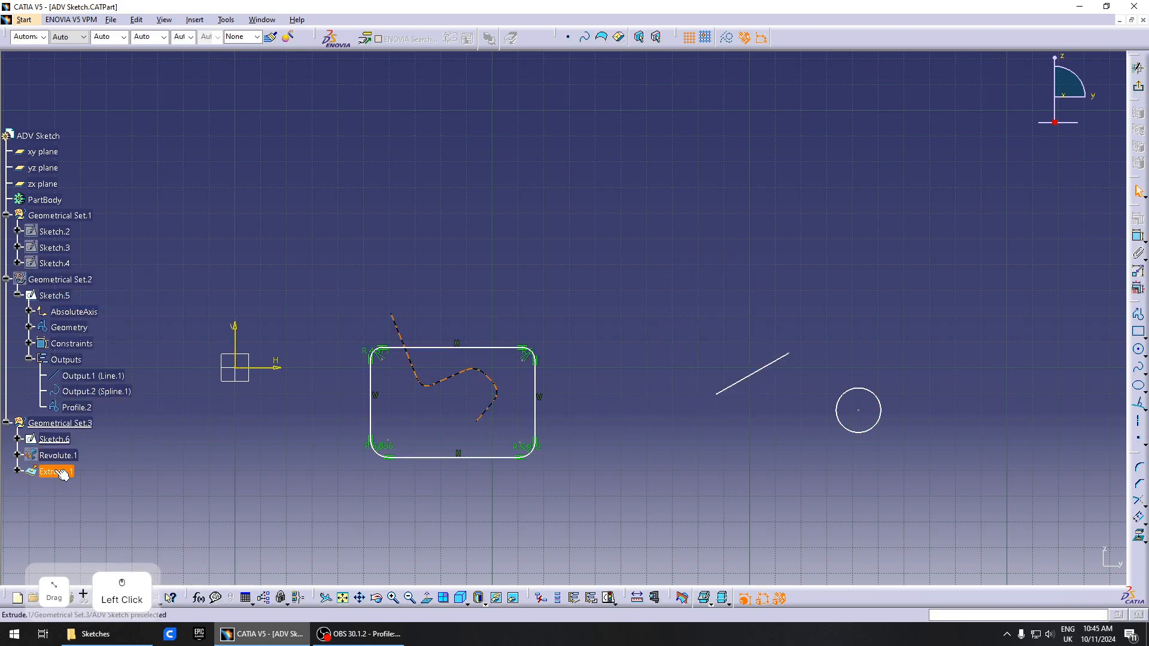
key(space)
Set the rounded rectangle's lower-right, lower-left and upper-left corner radii to 5 mm
mouse_move(605, 421)
middle_down()
mouse_move(674, 362)
mouse_move(720, 345)
mouse_move(703, 340)
middle_up()
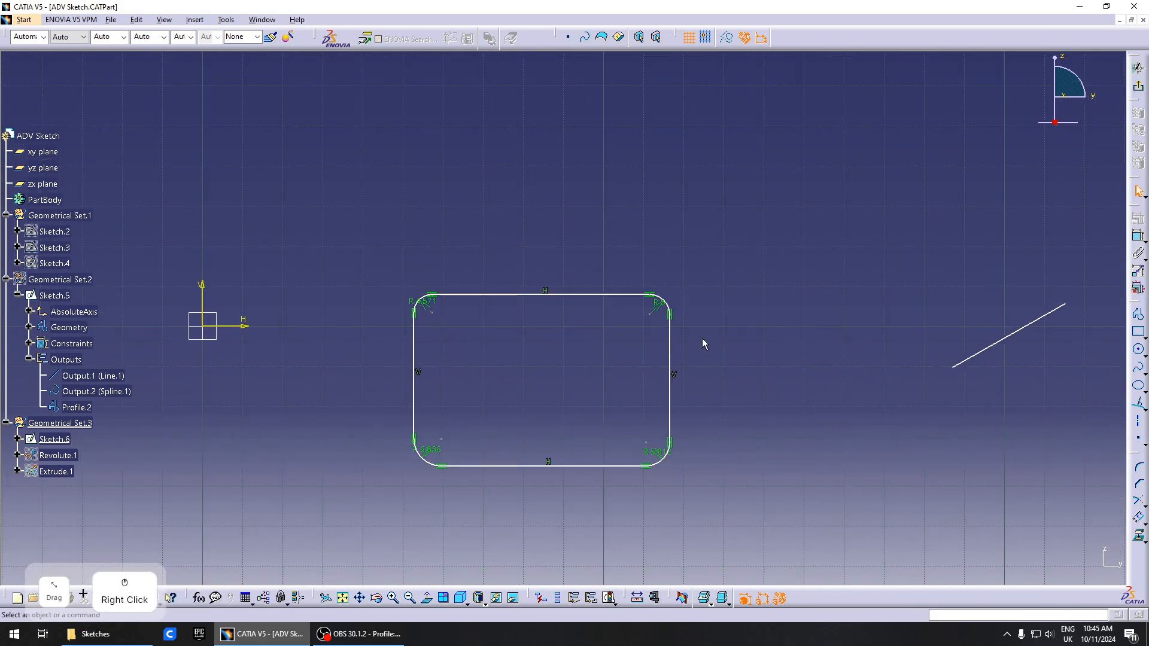
click(661, 310)
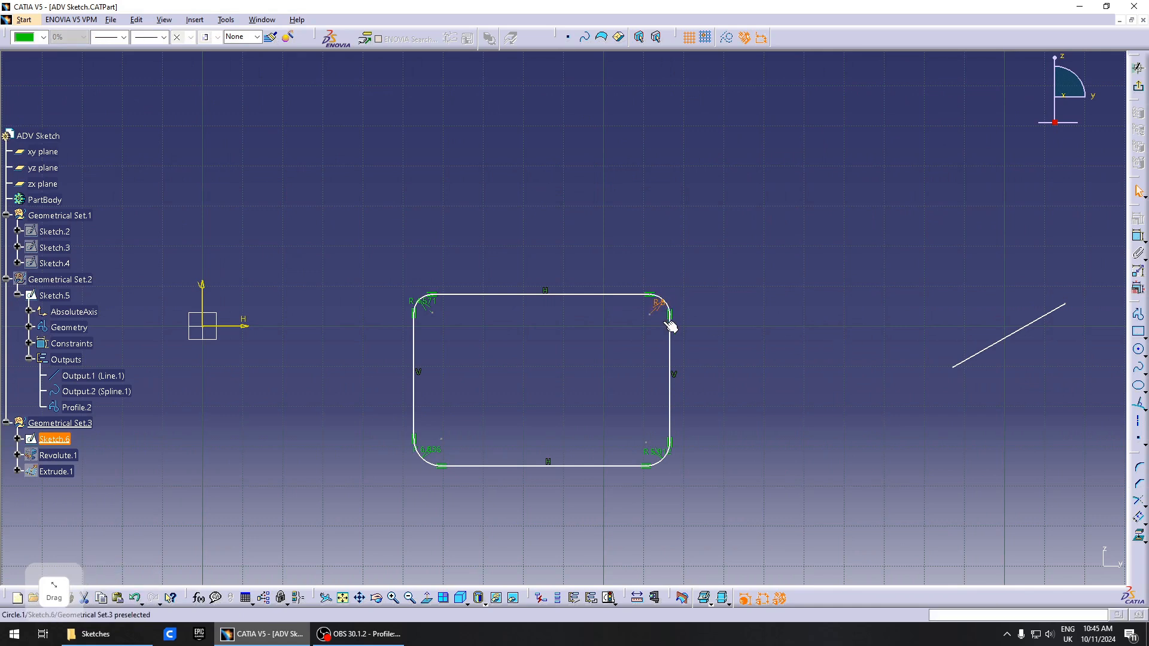
double_click(660, 453)
text(5.912mm)
key(Return)
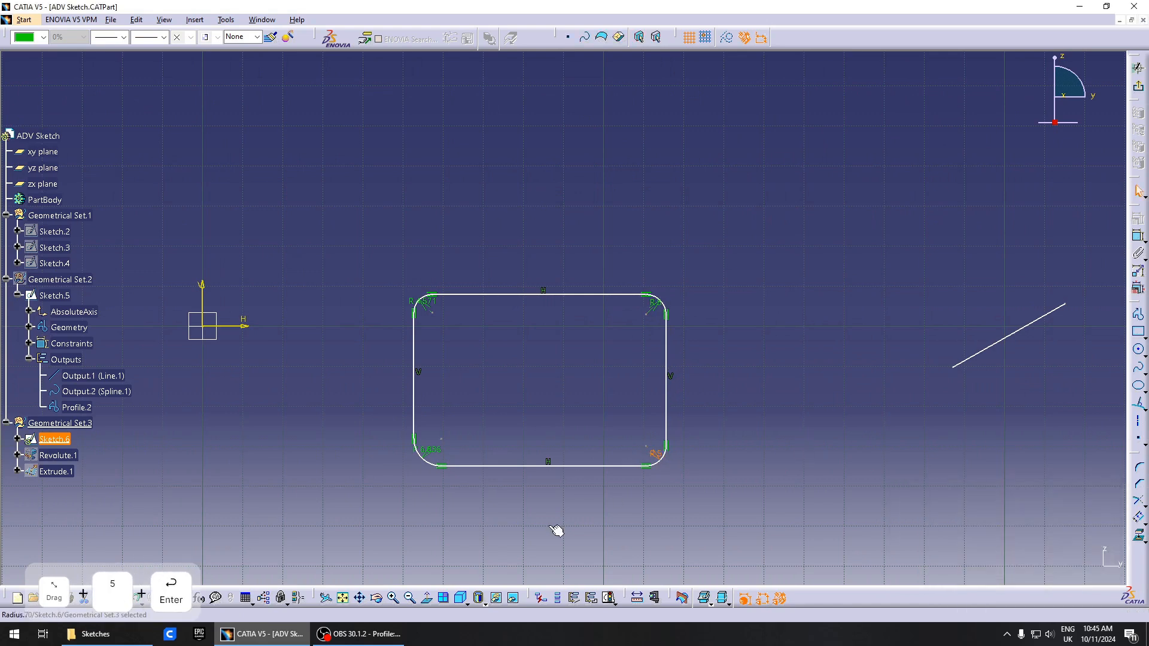
double_click(424, 453)
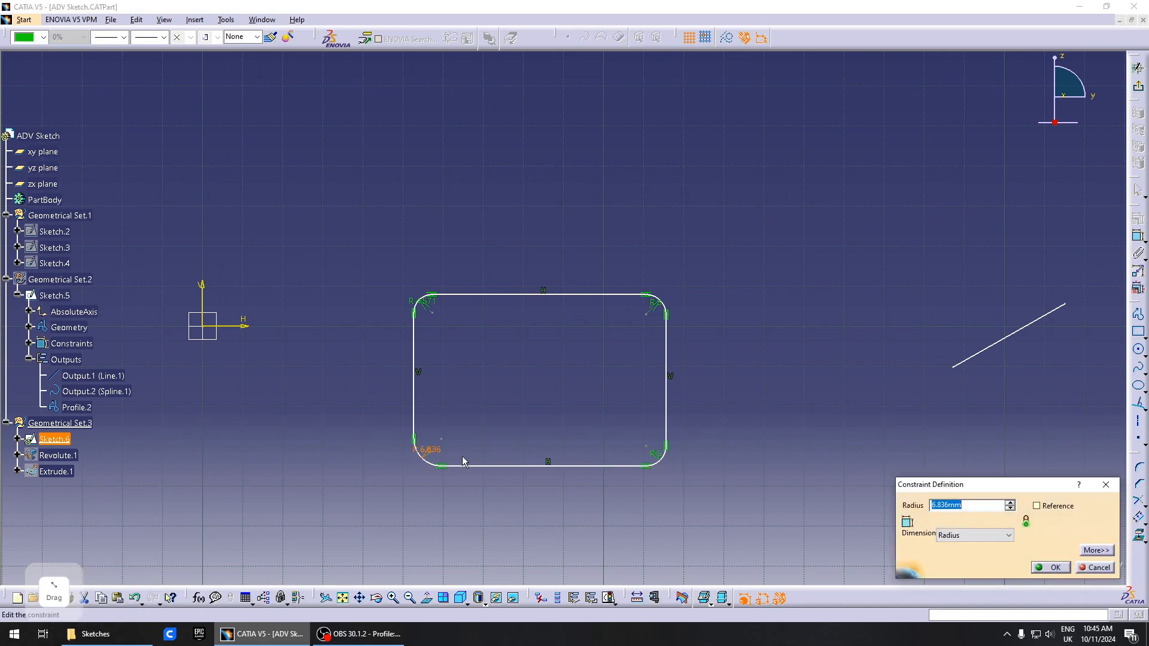
text(5)
key(Return)
double_click(427, 310)
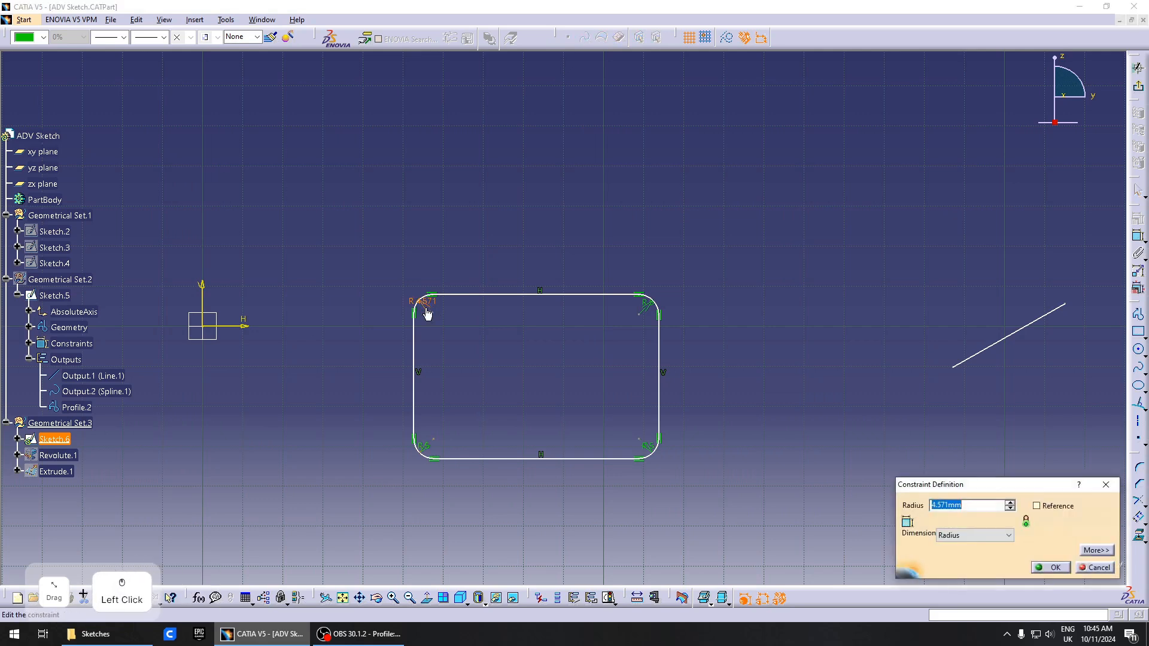
text(5)
key(Return)
click(910, 334)
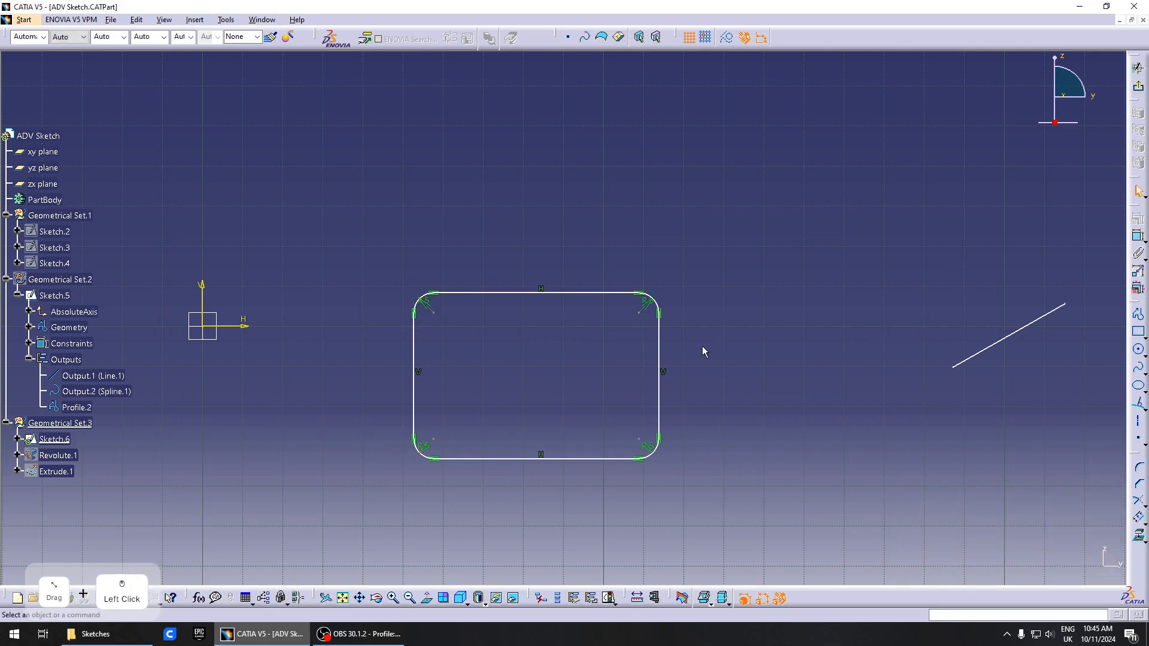
Set the rounded rectangle's upper-right corner radius to 6 mm
double_click(646, 306)
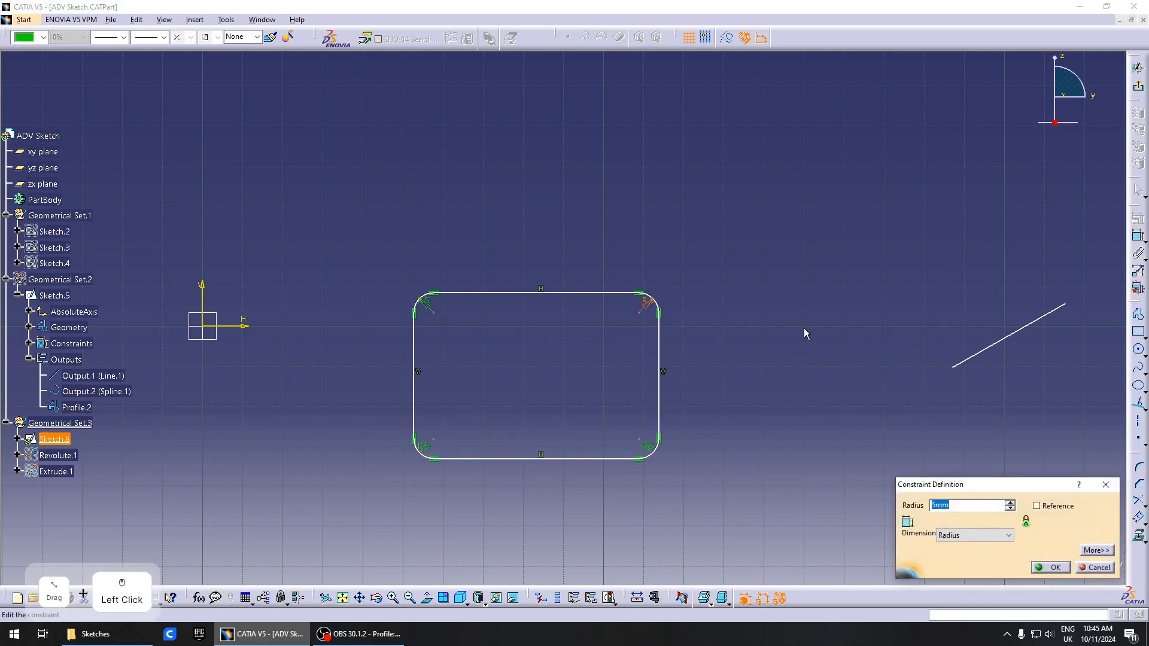
key(Return)
click(682, 335)
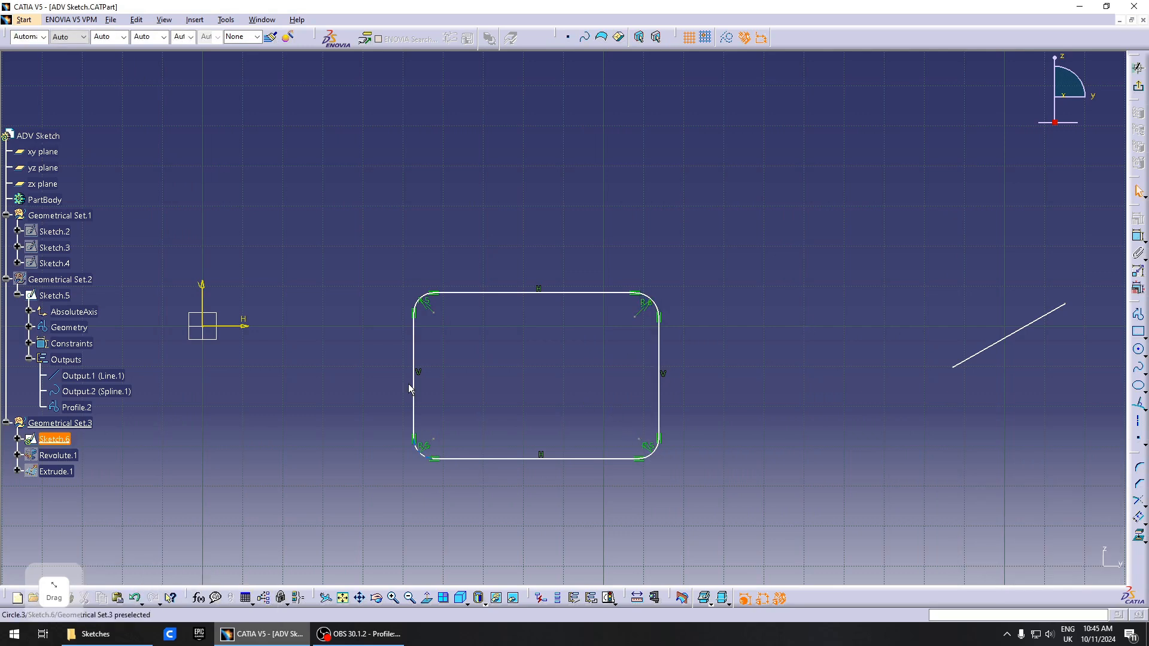
click(788, 346)
Link the lower-right corner radius to the upper-right corner radius (Radius.67) with a formula
double_click(657, 447)
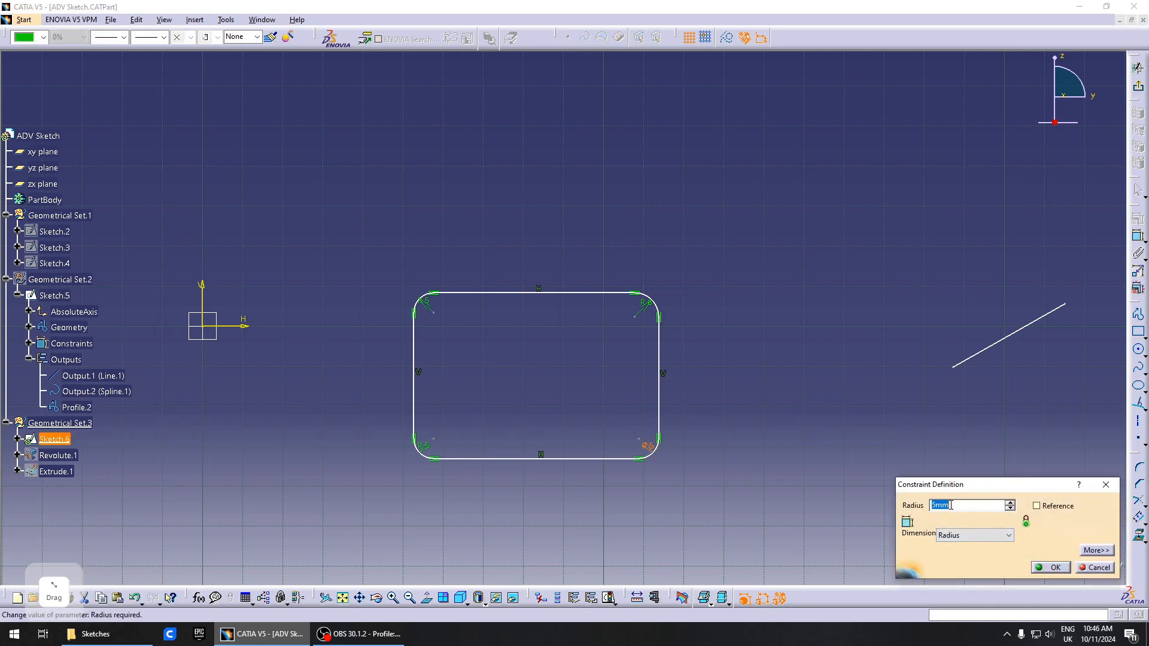
right_click(948, 507)
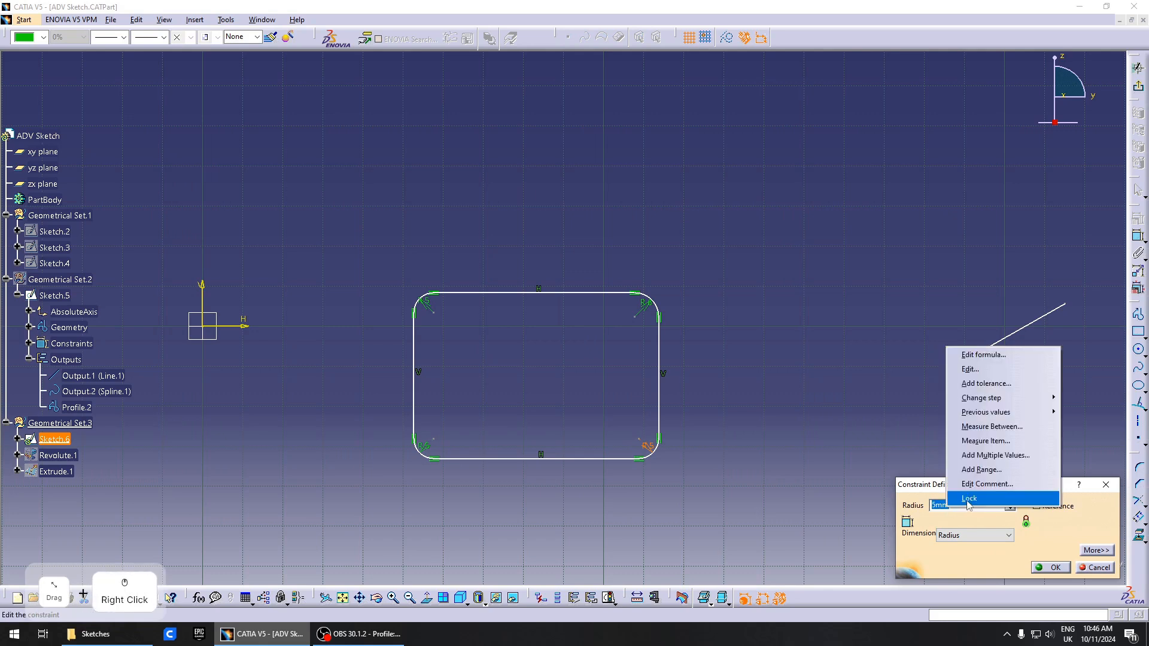
click(991, 354)
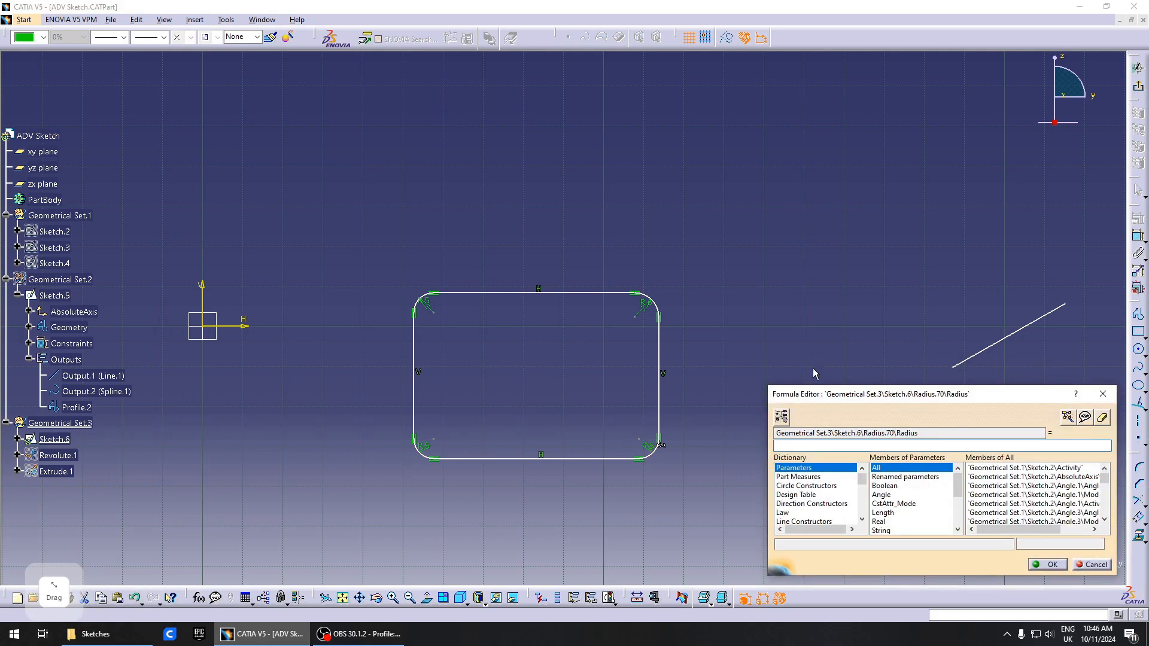
click(643, 302)
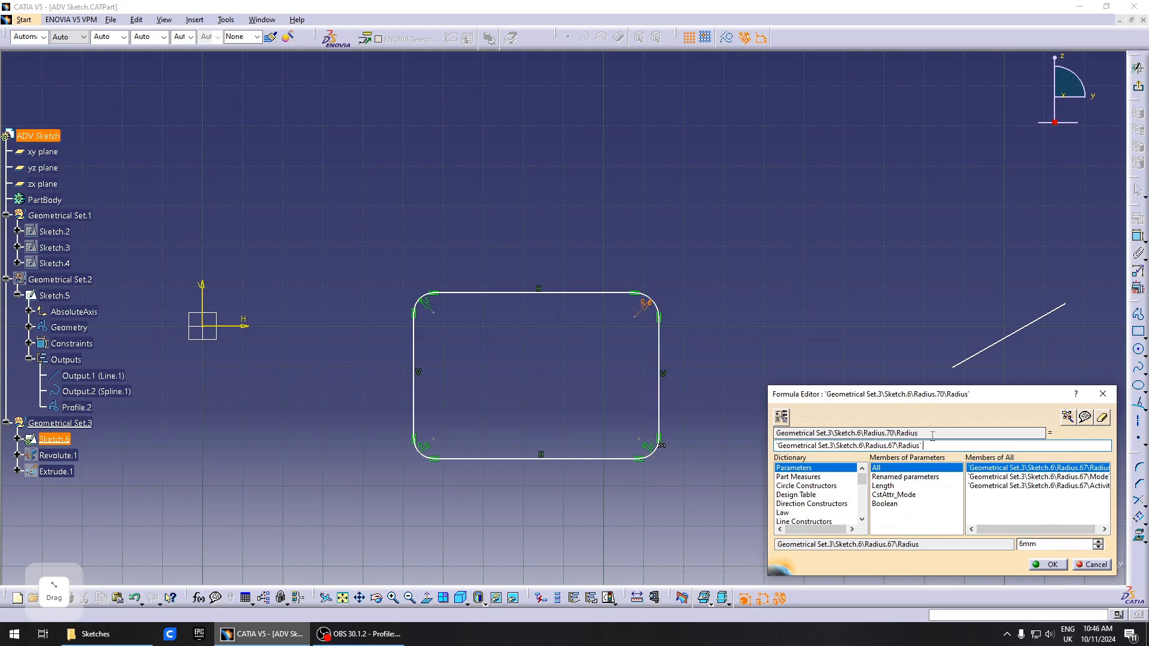
click(1047, 564)
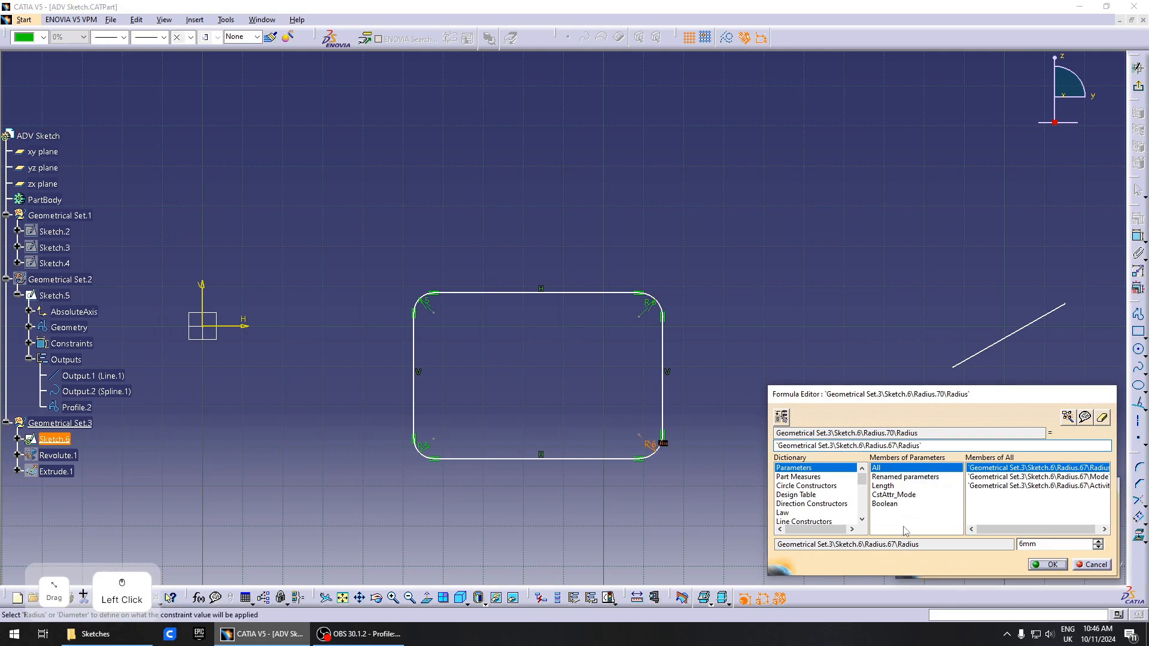
click(1056, 566)
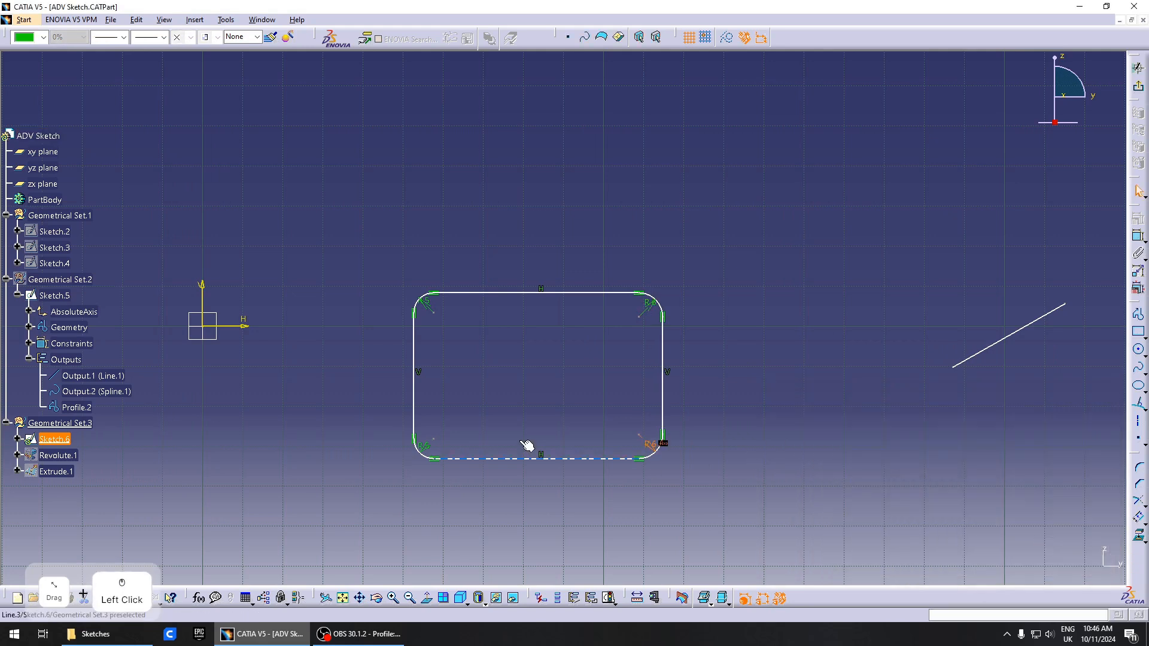
Link the lower-left corner radius to the upper-right corner radius (Radius.67) with a formula
click(428, 448)
right_click(428, 450)
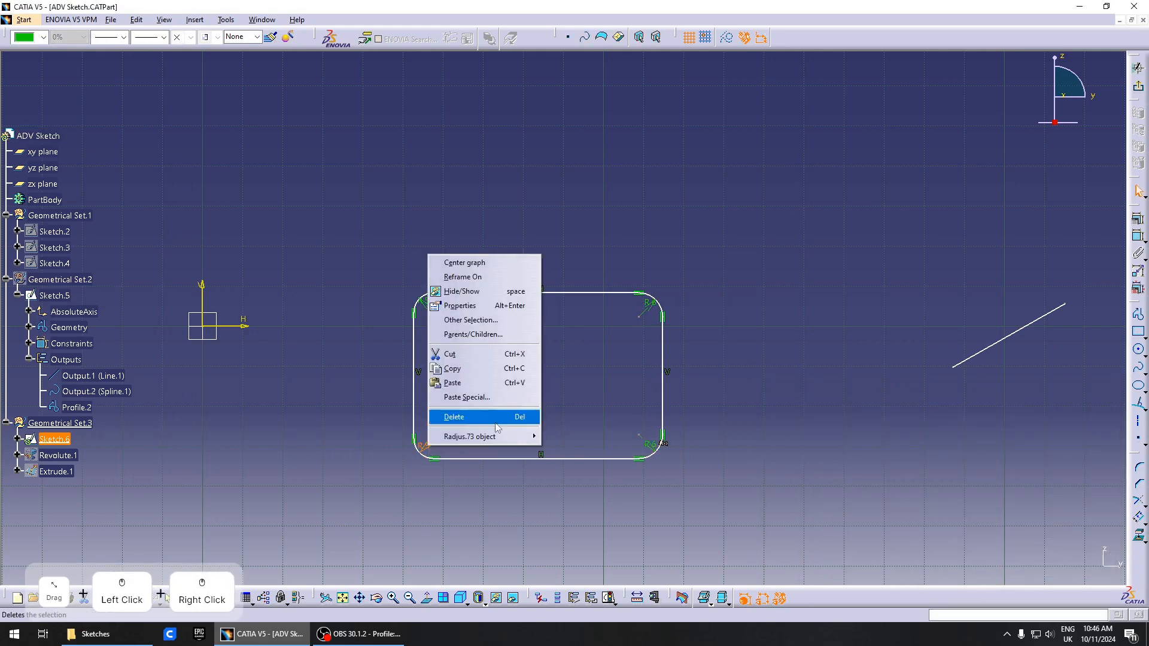
mouse_move(494, 436)
click(572, 437)
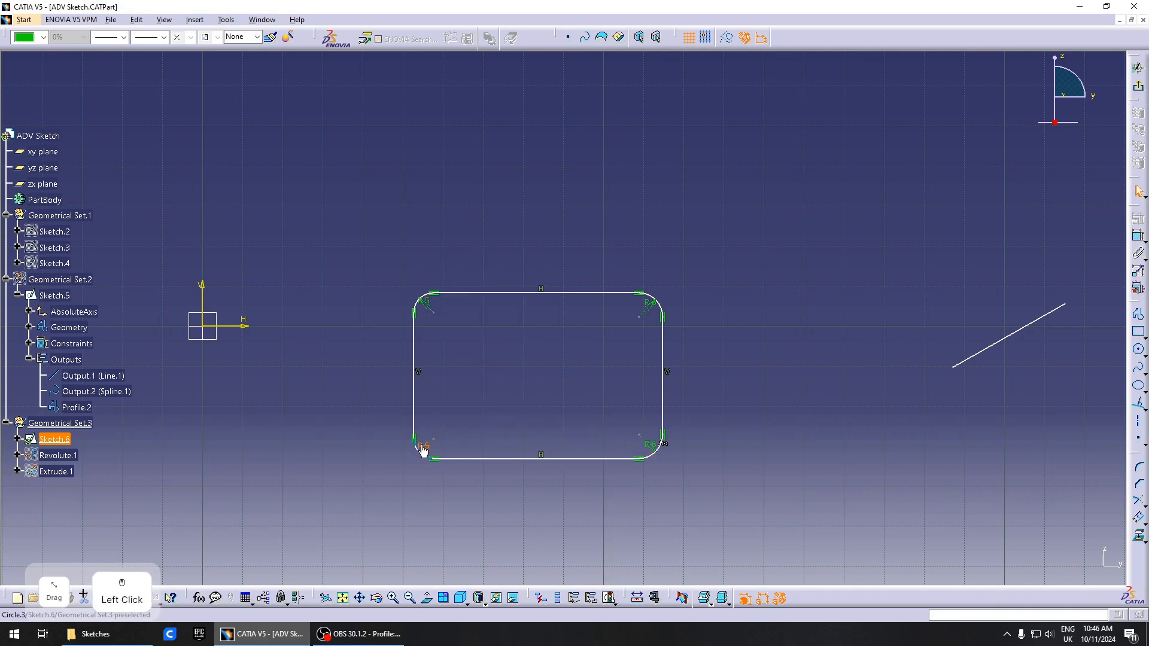
right_click(951, 506)
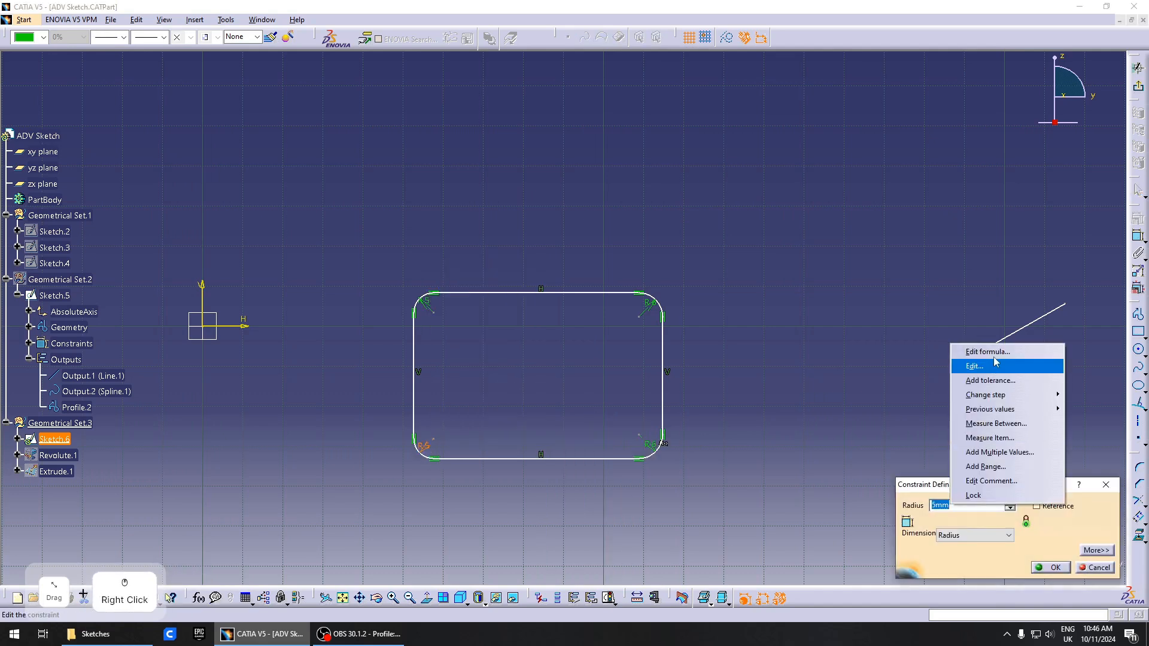
click(988, 352)
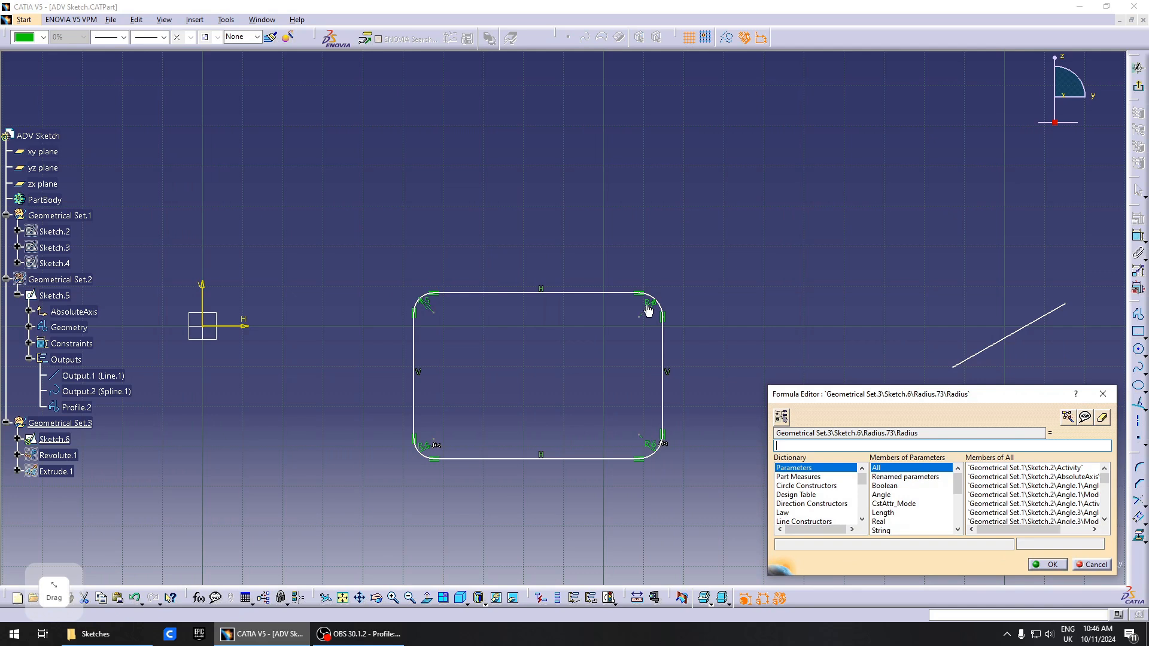
click(647, 310)
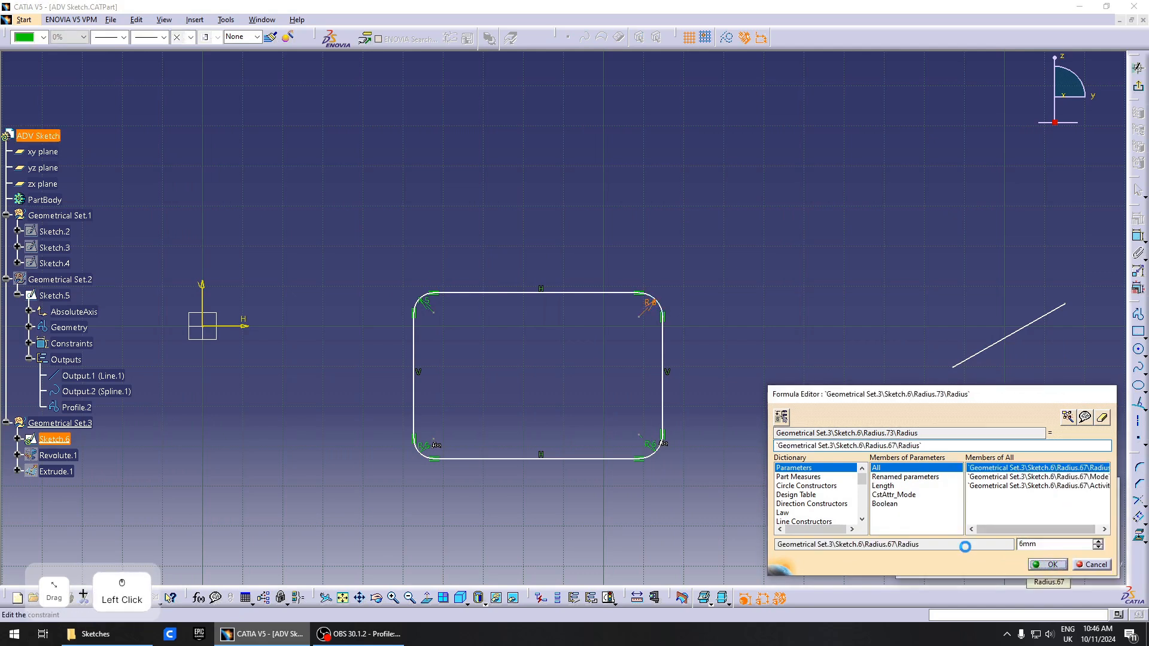
click(1052, 568)
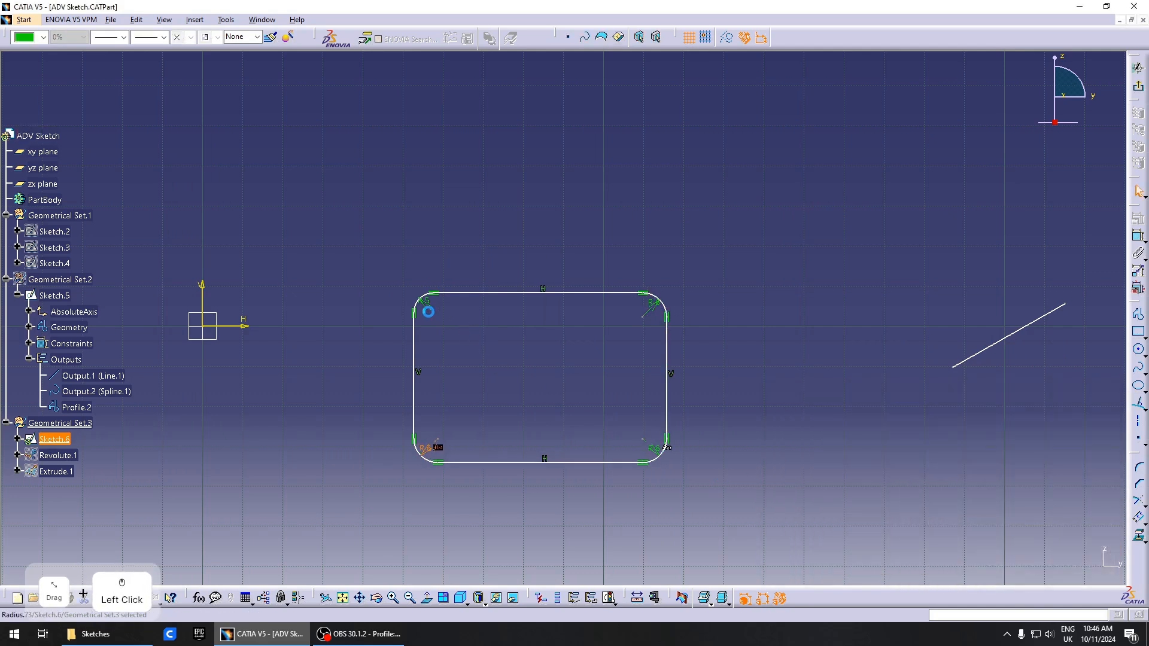
Link the upper-left corner radius to the upper-right corner radius (Radius.67) with a formula
right_click(428, 304)
click(418, 321)
double_click(426, 303)
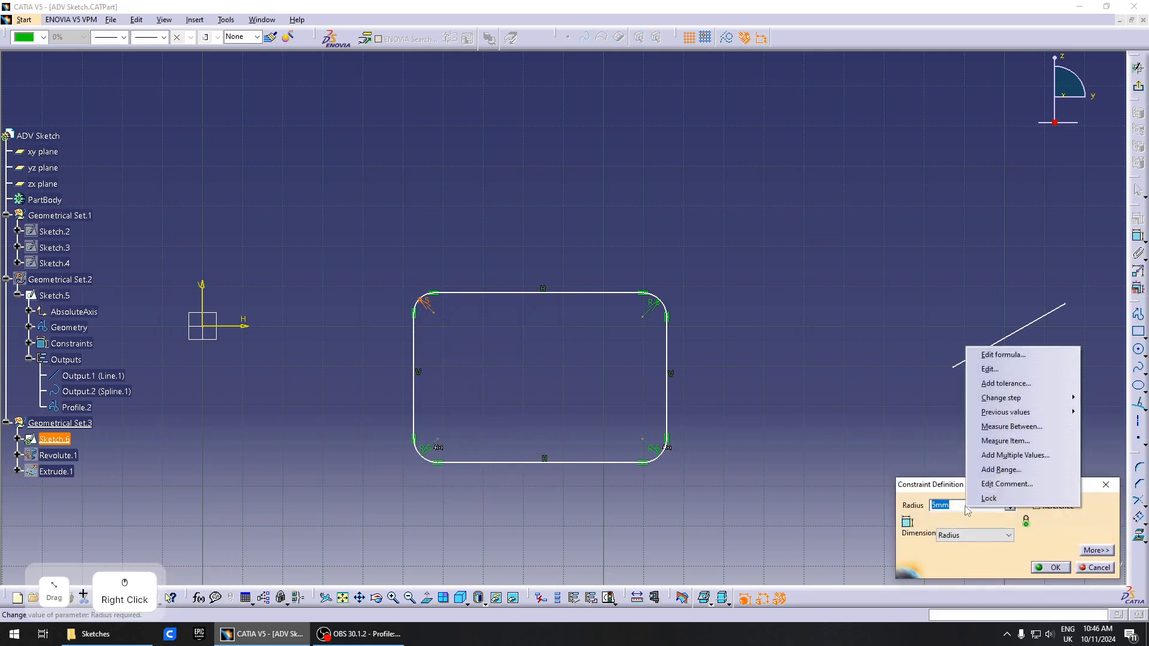
click(1004, 355)
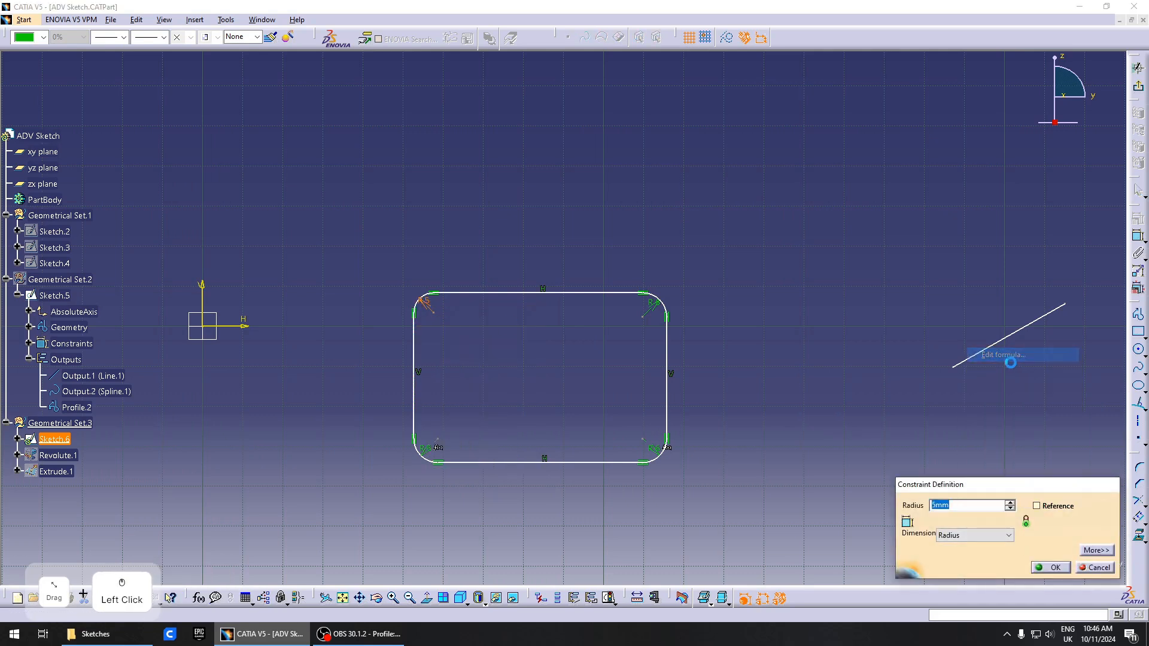
click(651, 305)
click(1048, 564)
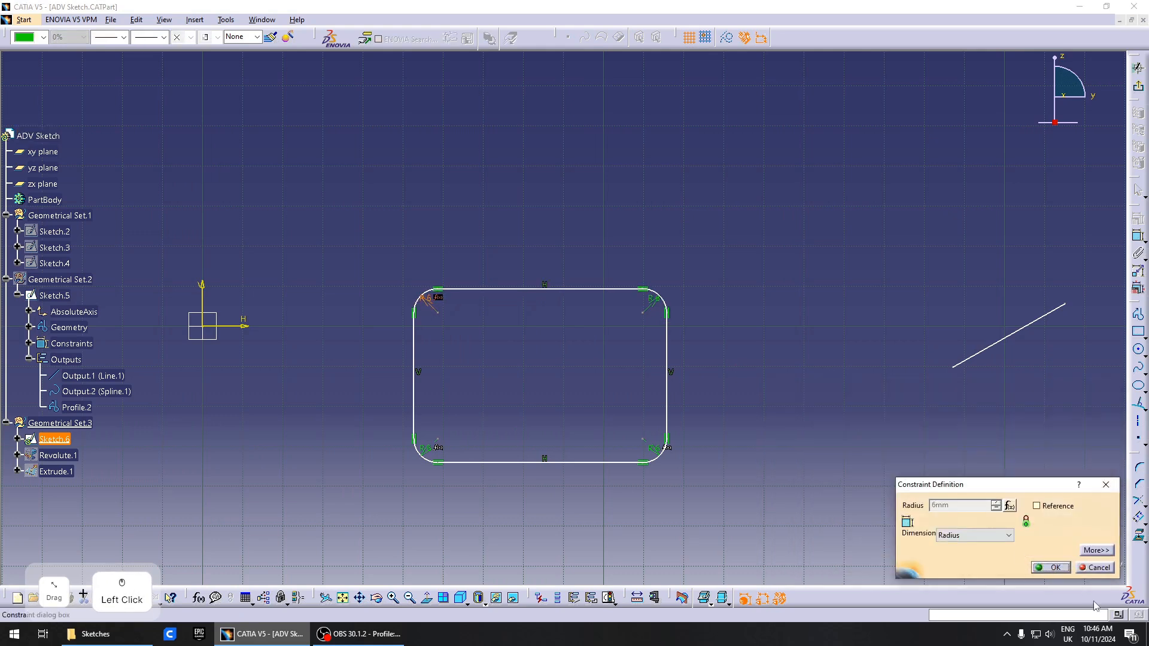
click(1051, 567)
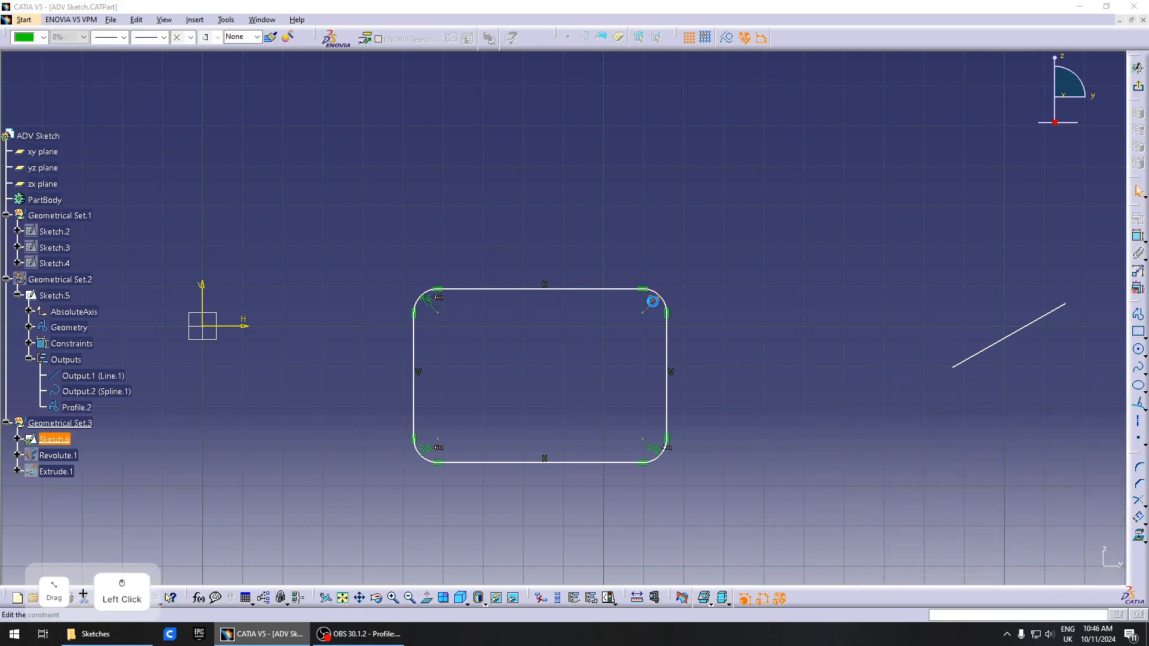
Try the linked corners by setting the upper-right corner radius to 8 mm and then to 10 mm
double_click(653, 302)
text(8)
key(Return)
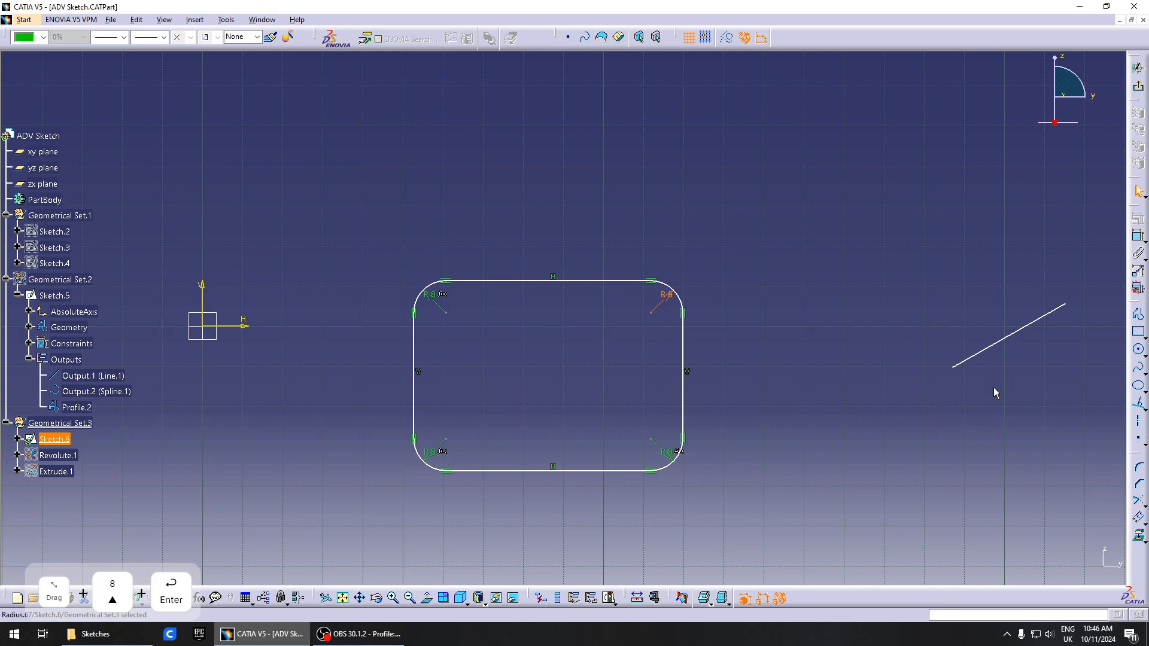
double_click(663, 301)
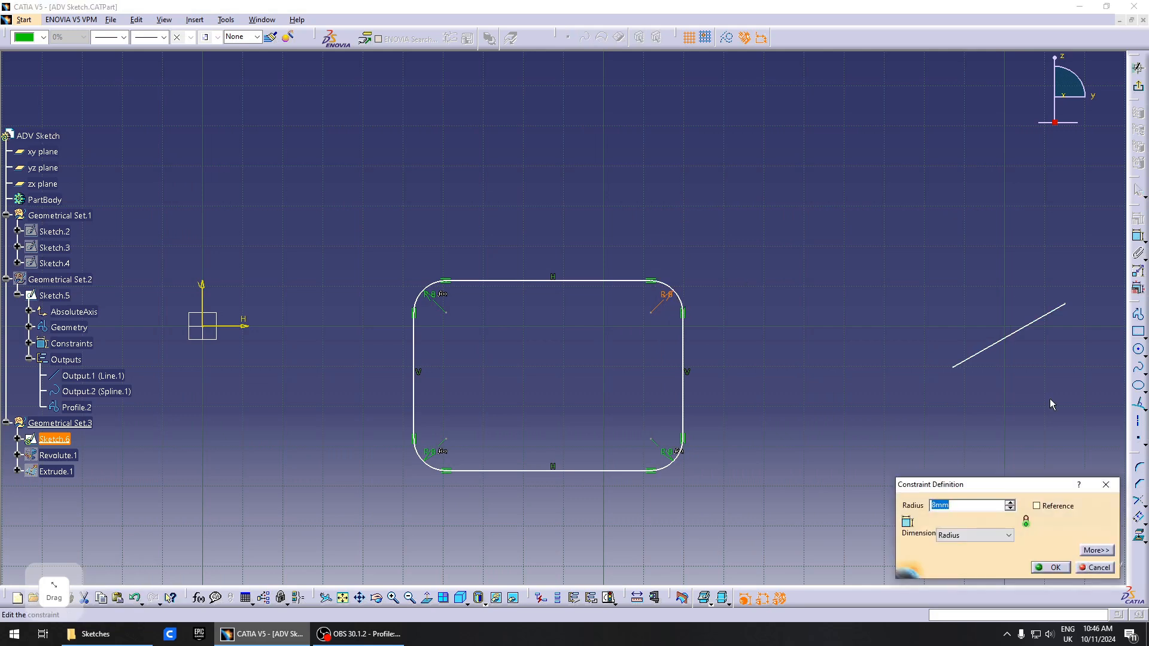
text(10)
key(Return)
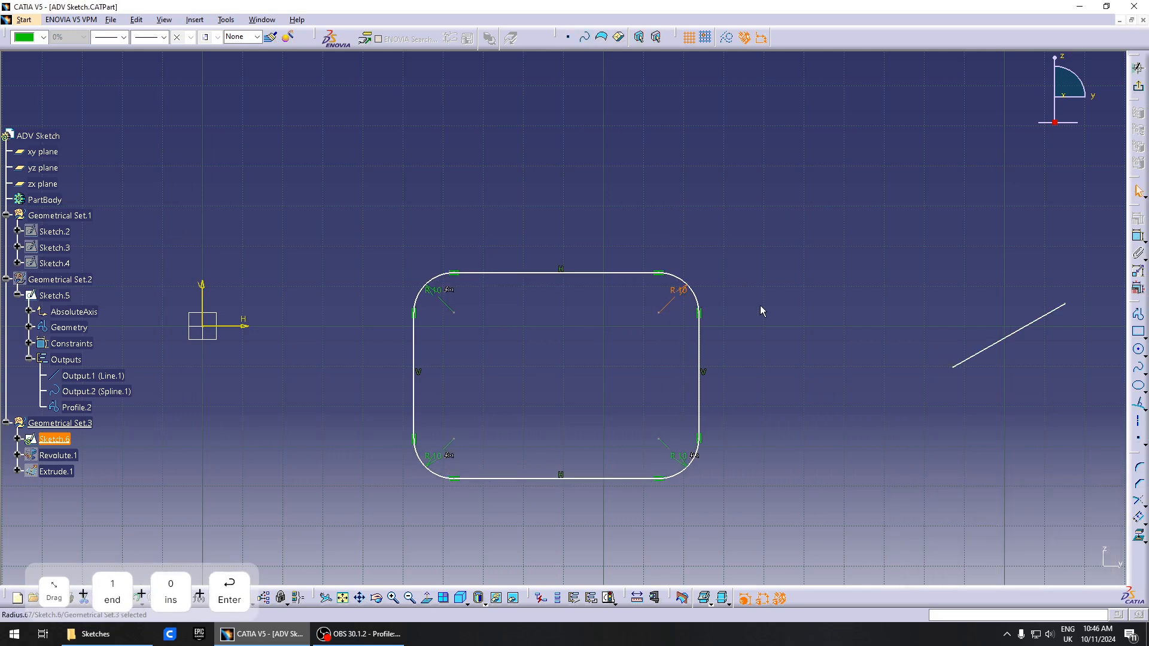
Set the rounded rectangle's upper-right driving corner radius to 5 mm
double_click(680, 294)
text(5)
key(Return)
click(833, 313)
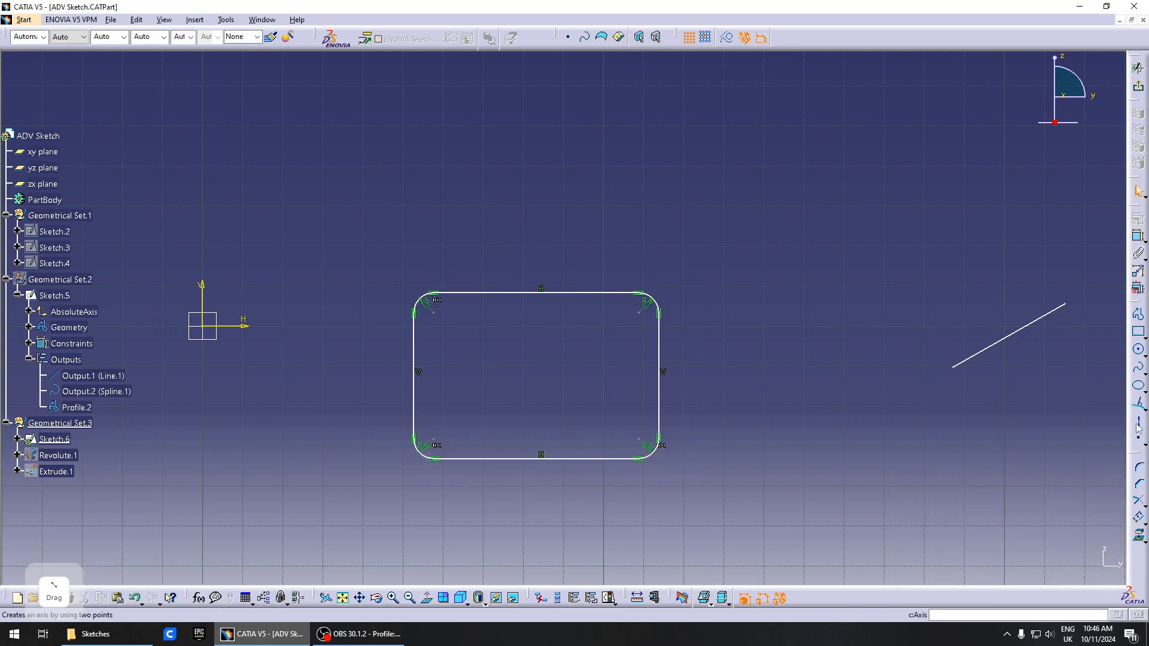
Dimension the rounded rectangle's width between its two vertical sides and set it to 60 mm
click(1137, 235)
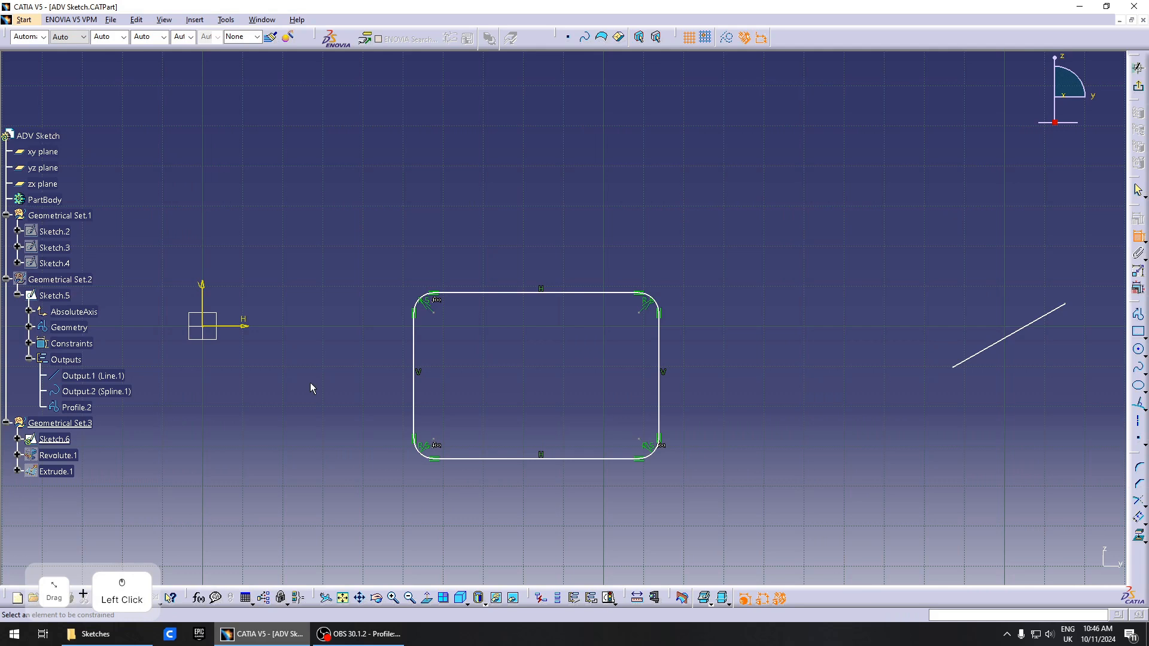
click(424, 349)
click(659, 344)
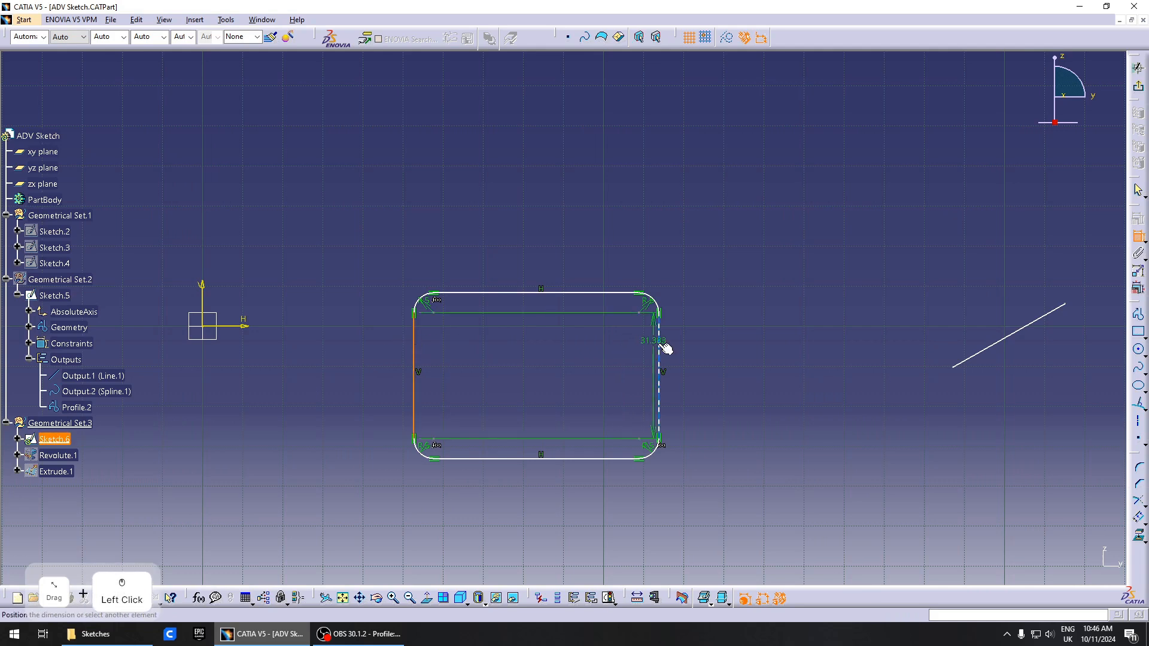
click(560, 346)
double_click(560, 345)
text(60)
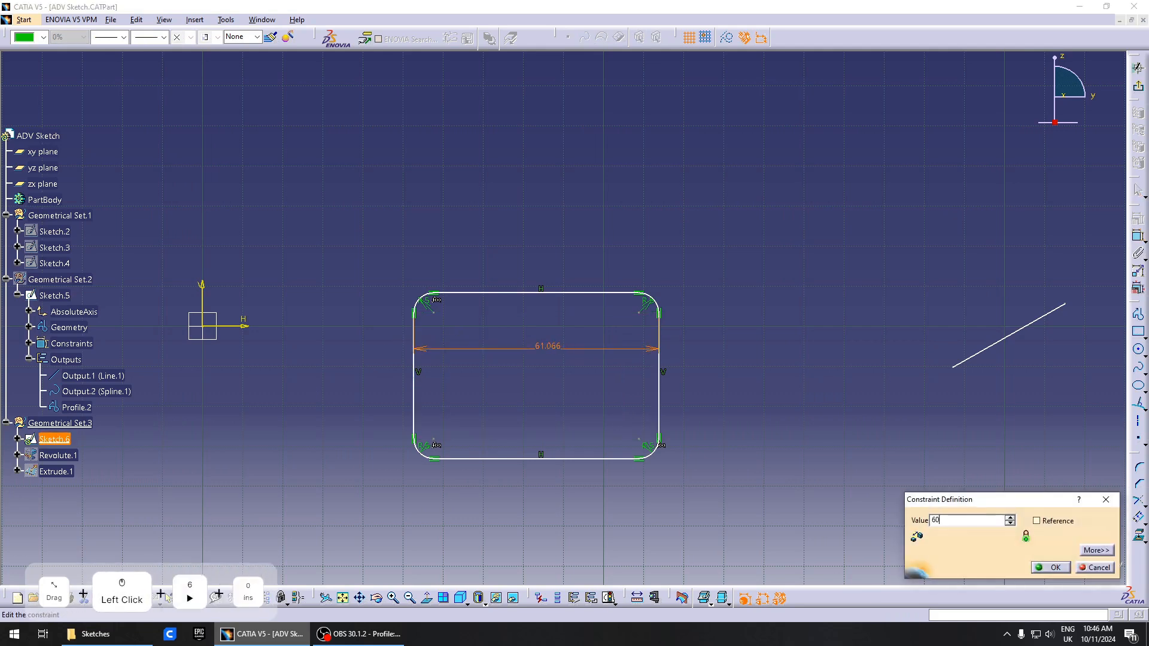
key(Return)
Add a length dimension to the slanted line beside the rounded rectangle
click(962, 379)
middle_drag(963, 379, 786, 377)
click(849, 324)
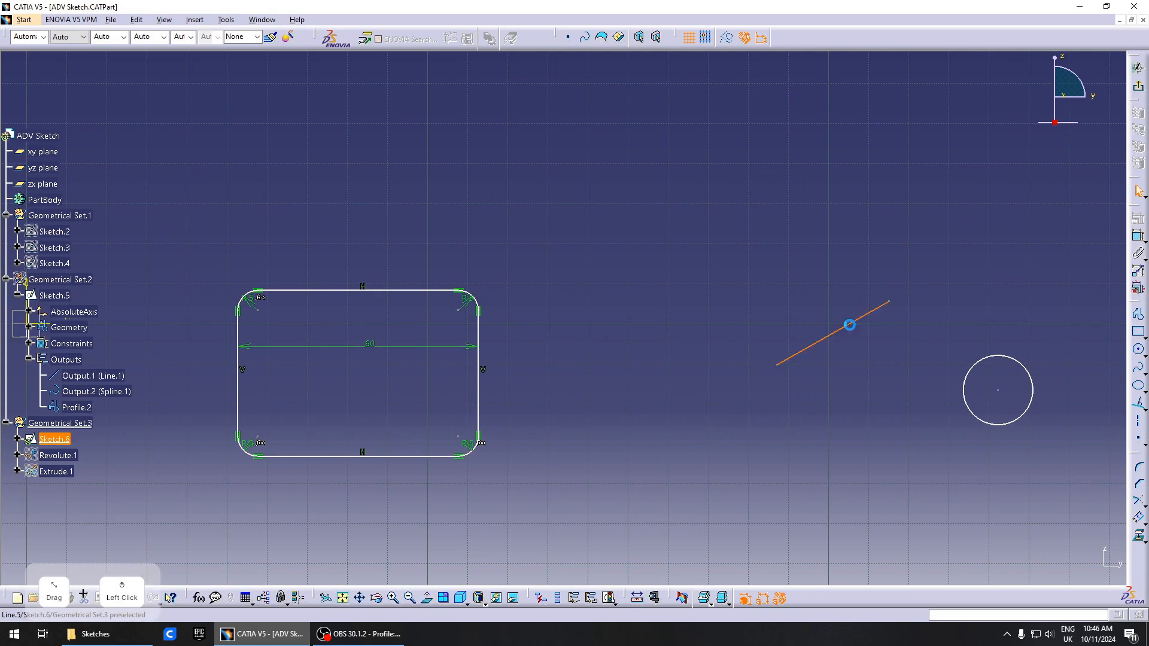
click(299, 329)
click(1139, 235)
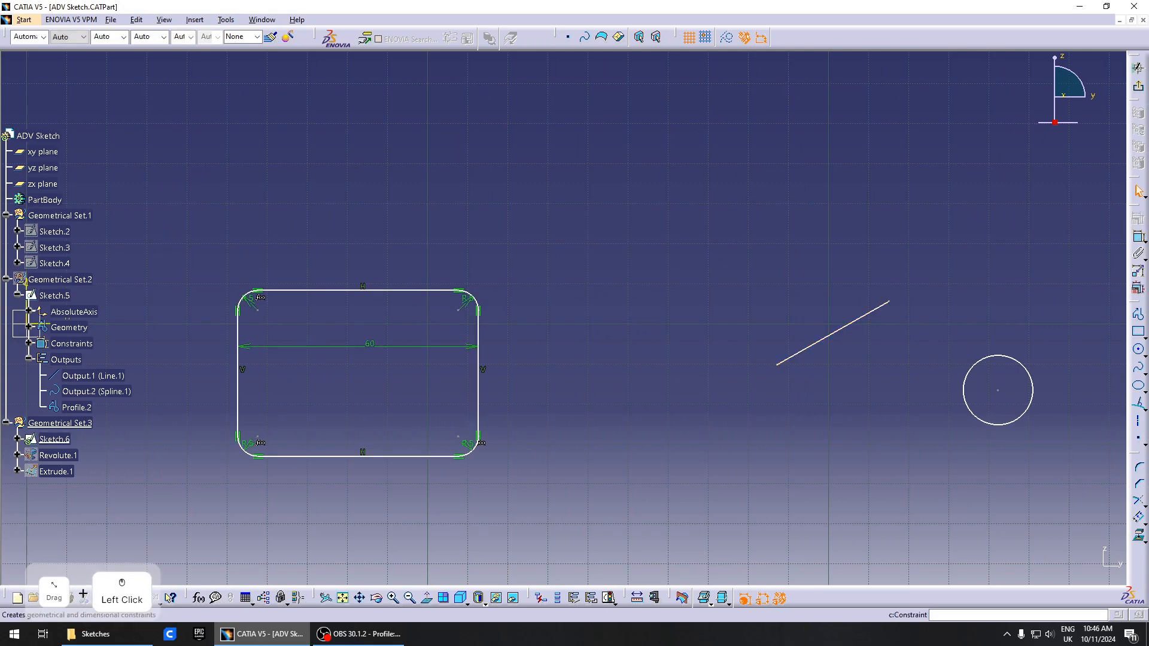
click(861, 325)
click(842, 300)
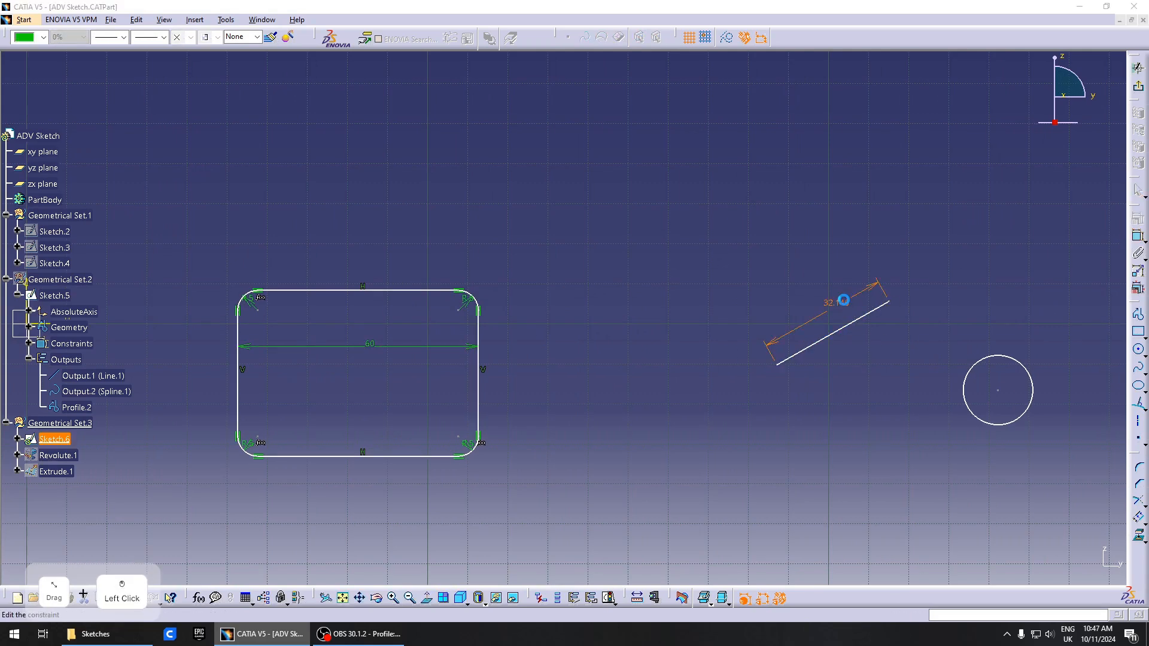
Drive the slanted line's length with a formula equal to the rectangle's width (Offset.95) divided by 2
double_click(837, 303)
right_click(949, 522)
click(979, 379)
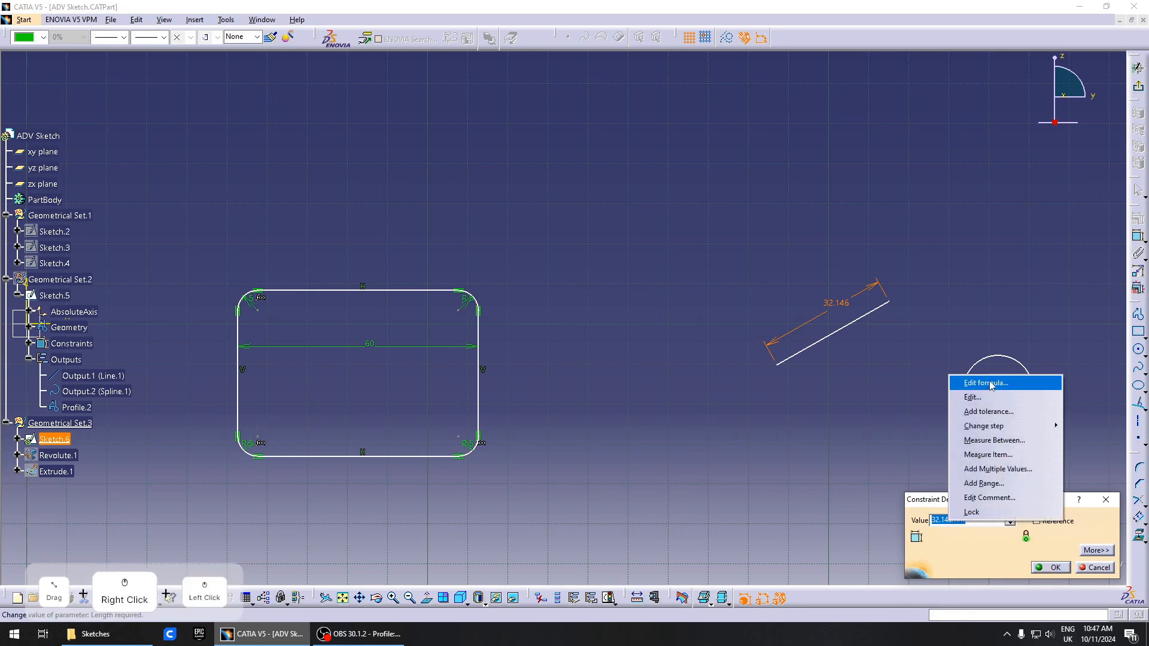
click(371, 345)
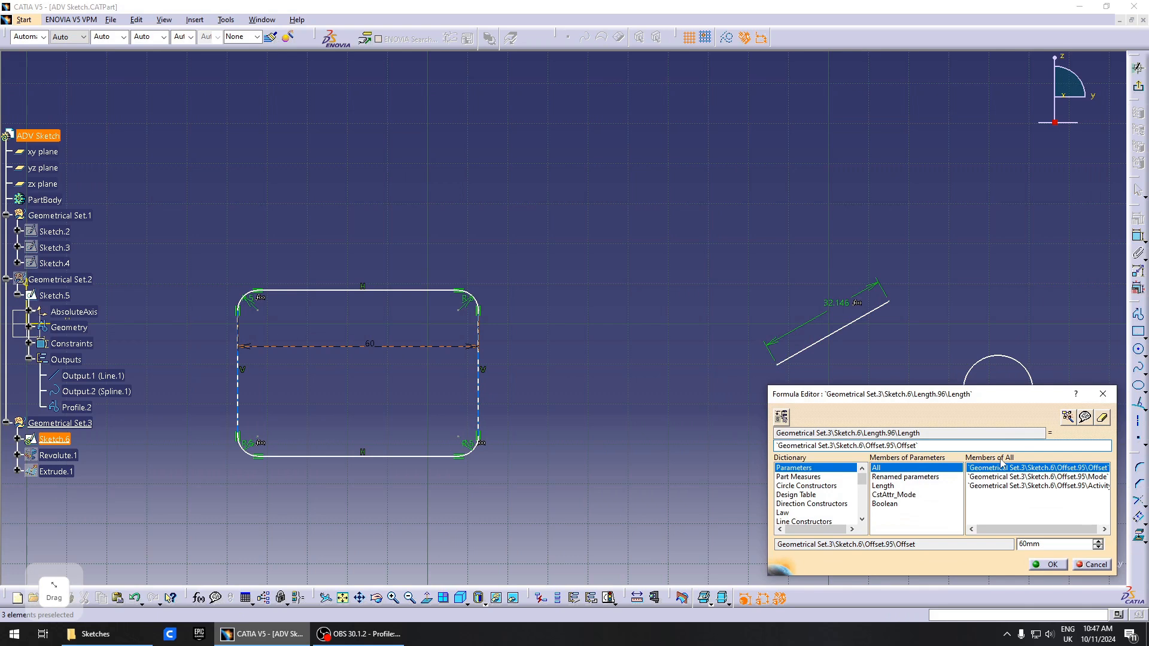
text(/2)
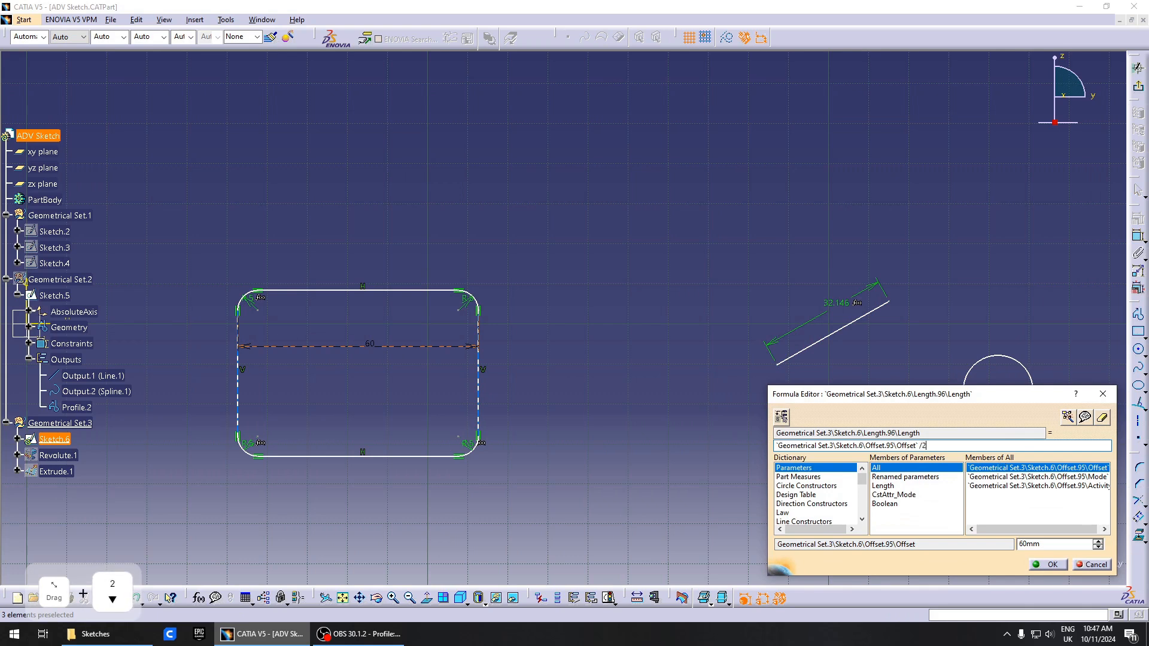
key(Return)
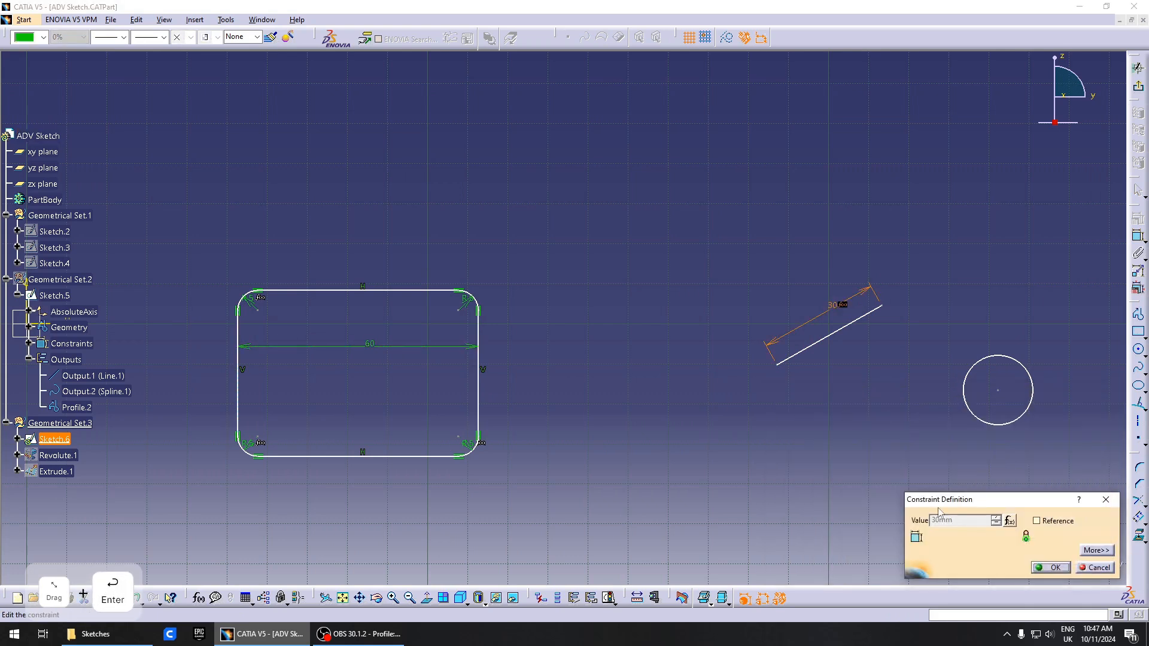
Extend the slanted line's length formula with + 5mm and move the line closer to the rectangle
click(1009, 521)
click(952, 447)
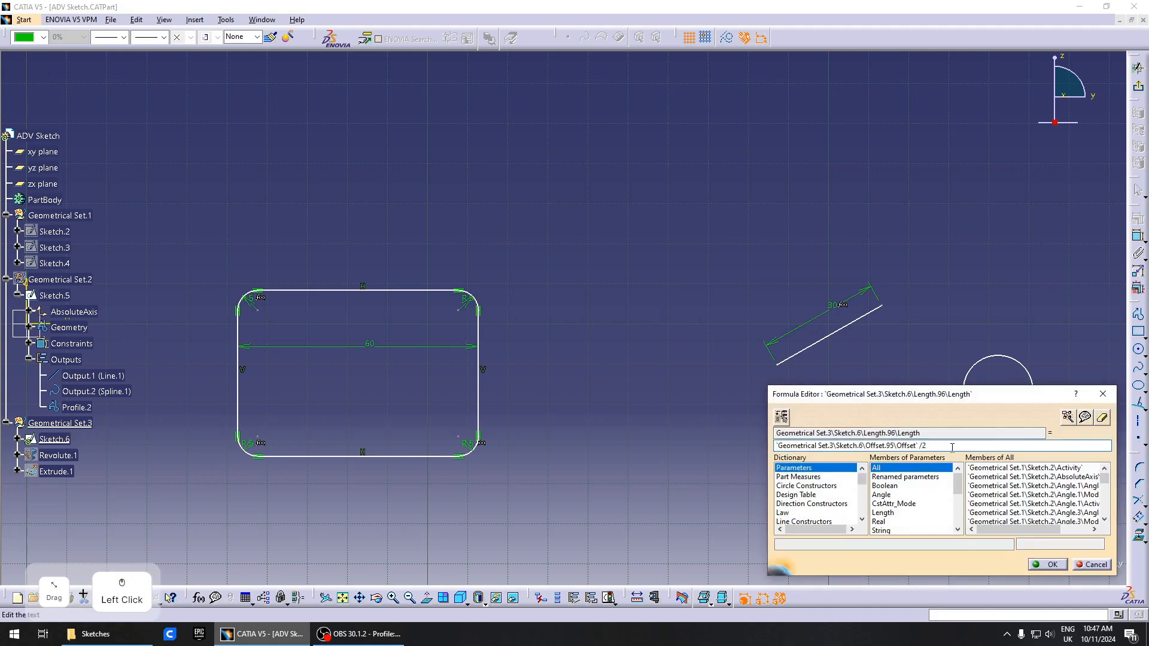
text(+)
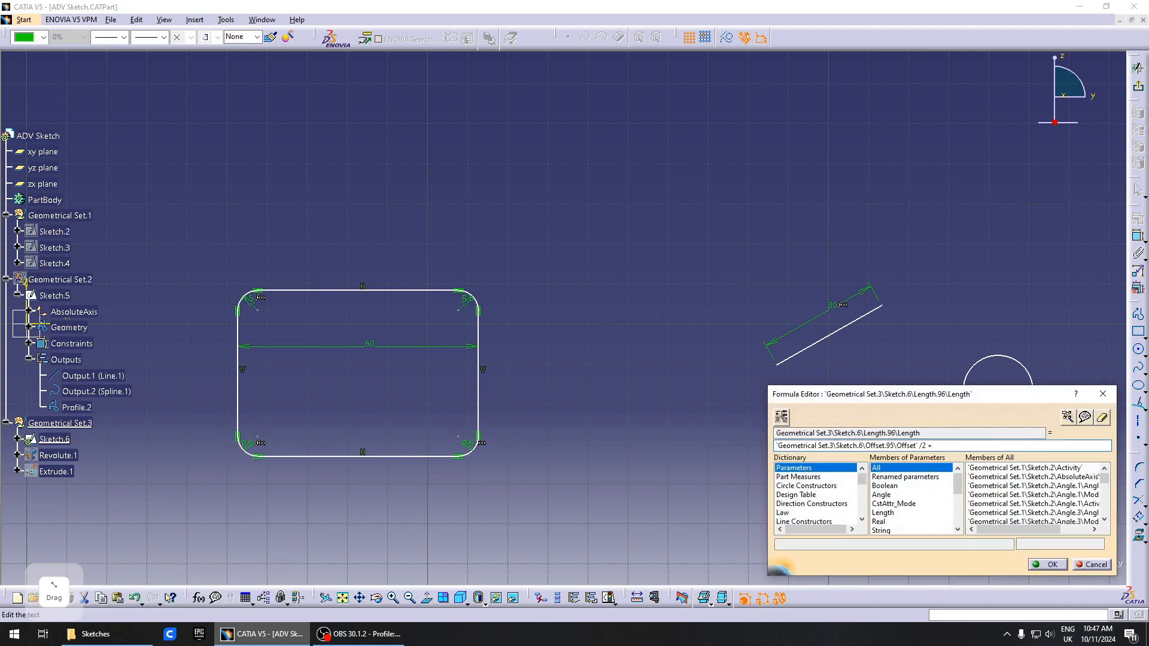
text(5mm)
click(1052, 565)
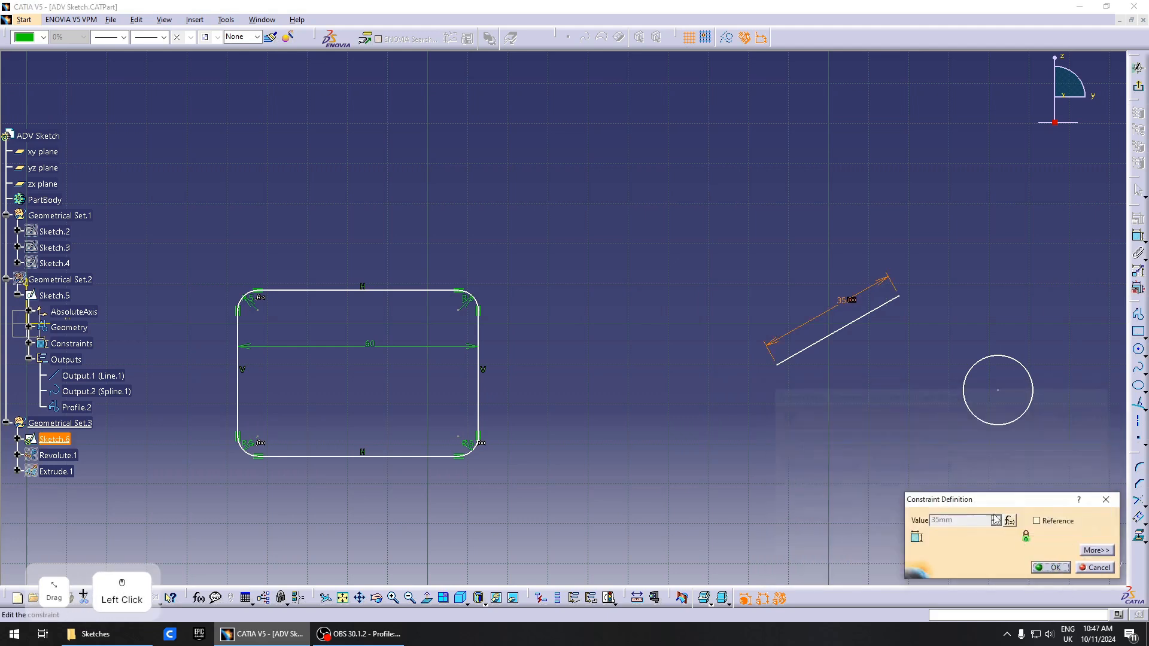
click(1055, 567)
drag(862, 317, 740, 318)
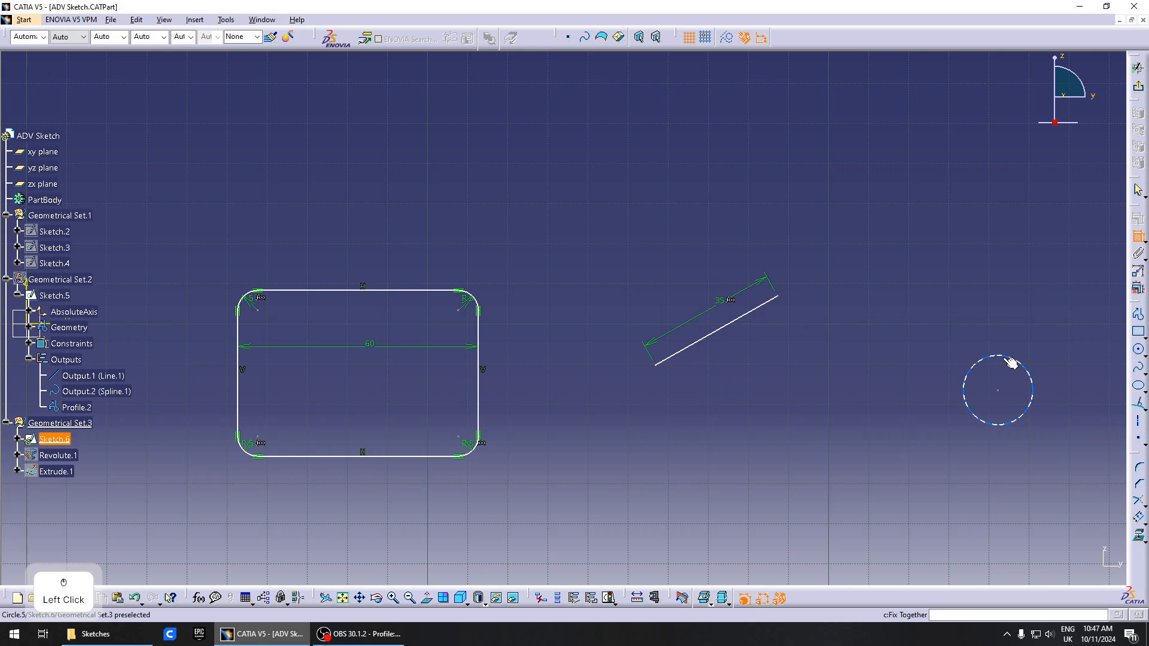
Dimension the circle and switch its dimension type from diameter to radius
click(1019, 367)
click(944, 300)
double_click(943, 300)
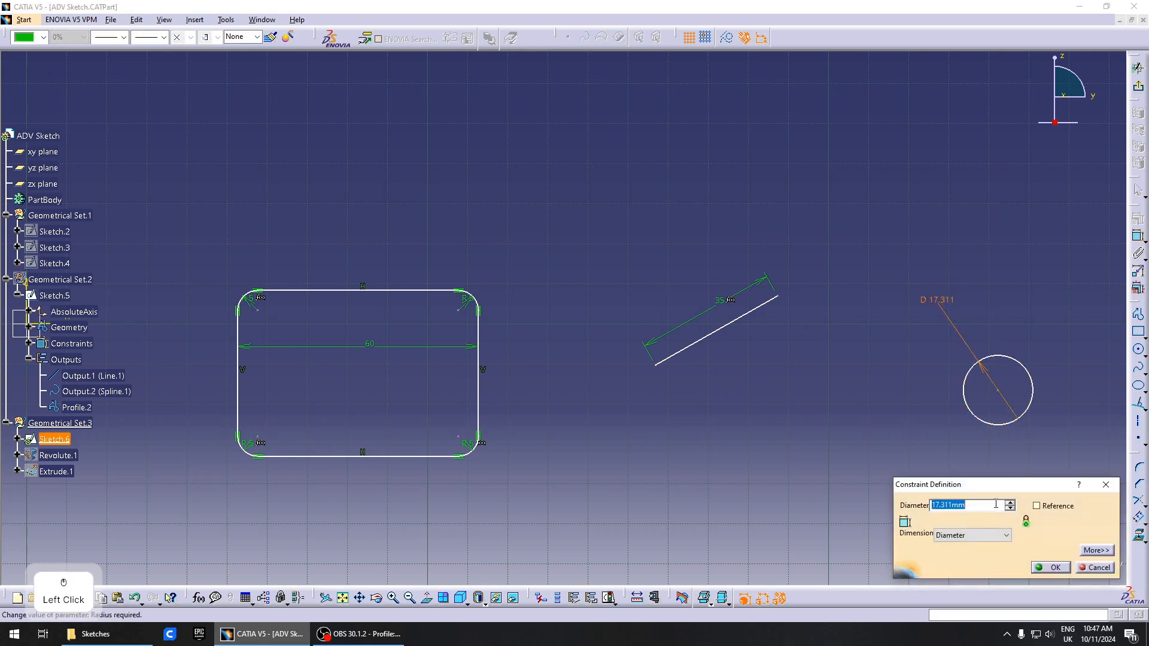
right_click(985, 505)
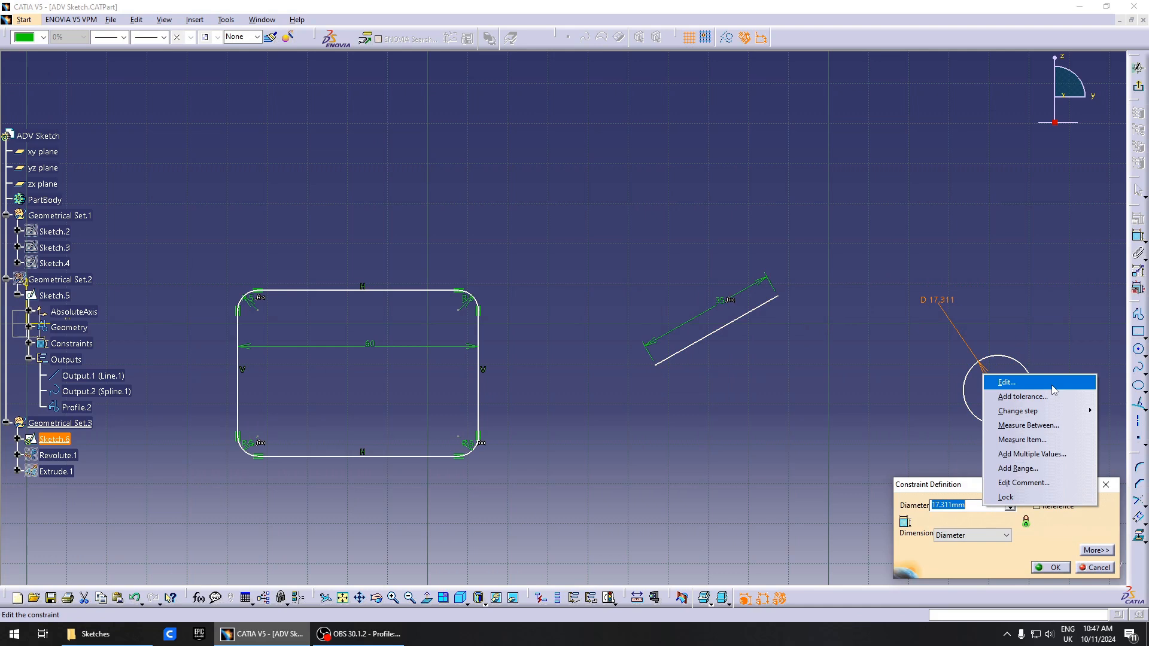
click(982, 536)
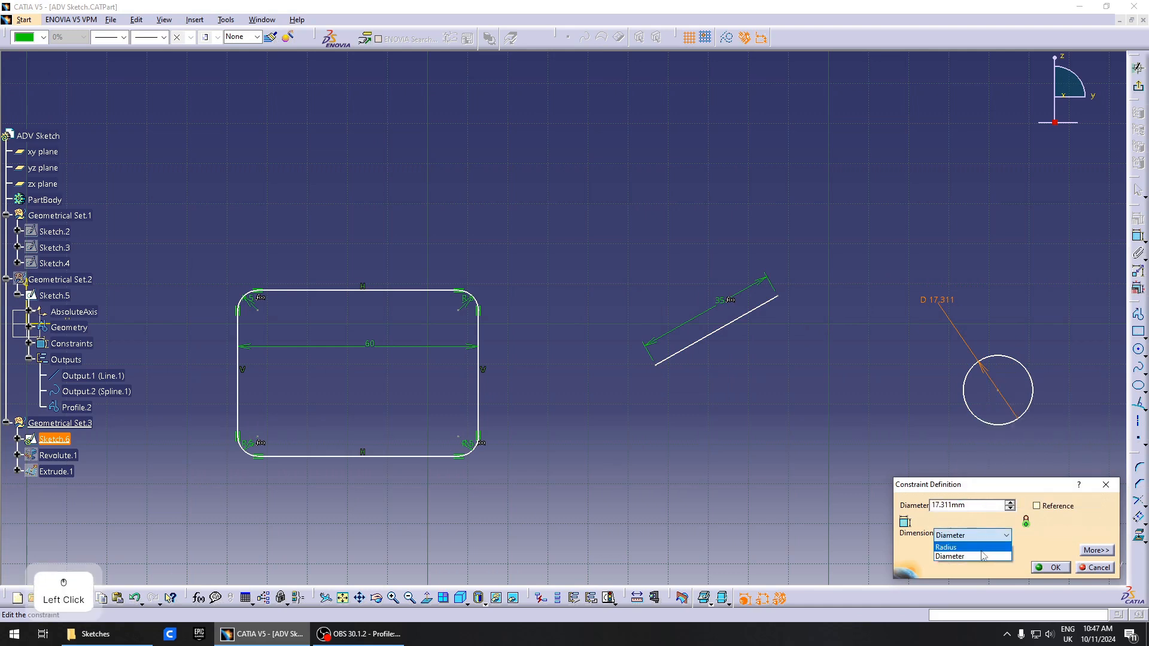
click(965, 548)
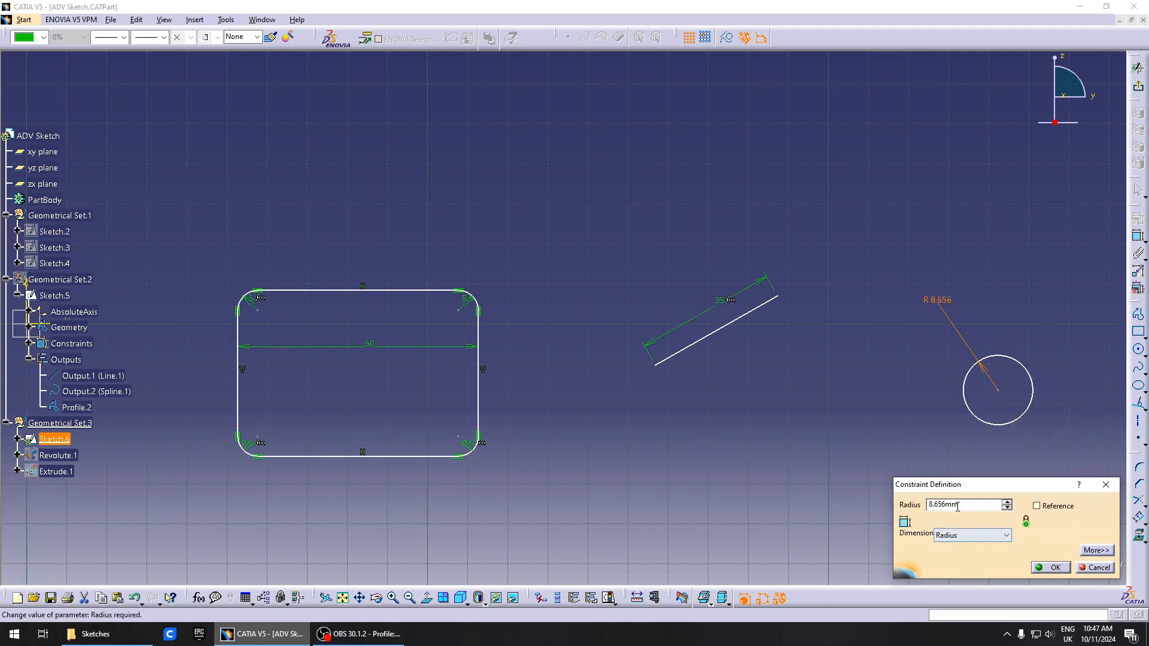
Drive the circle's radius with a formula equal to the slanted line's length (Length.96) multiplied by 2
right_click(960, 506)
click(981, 367)
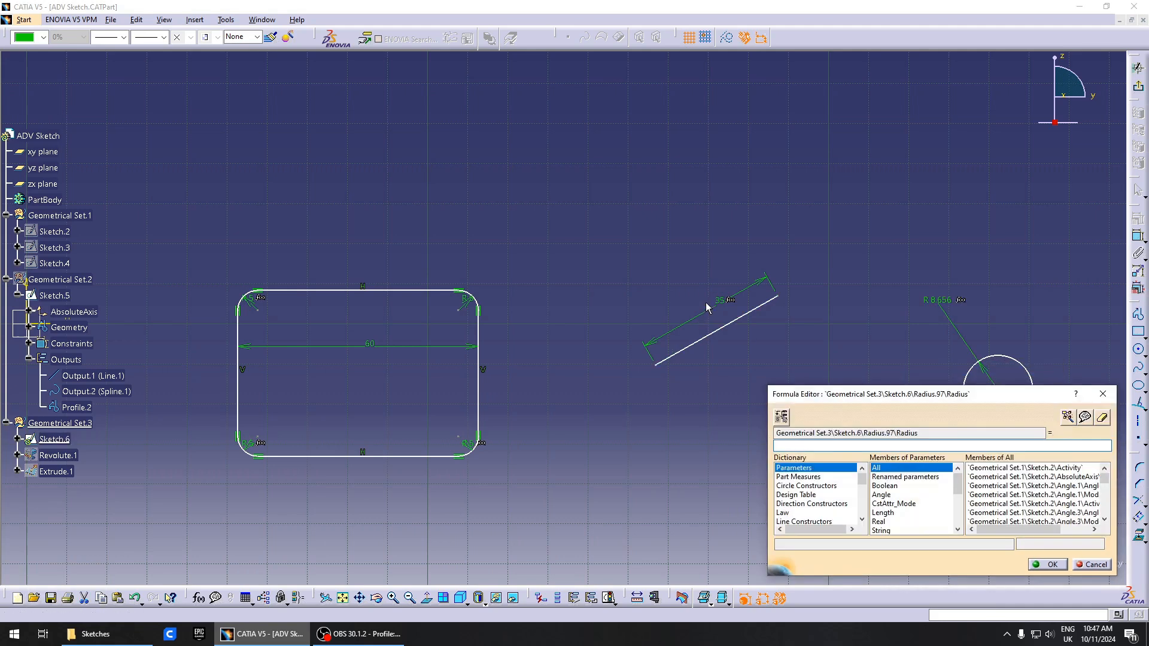
click(730, 301)
text(*)
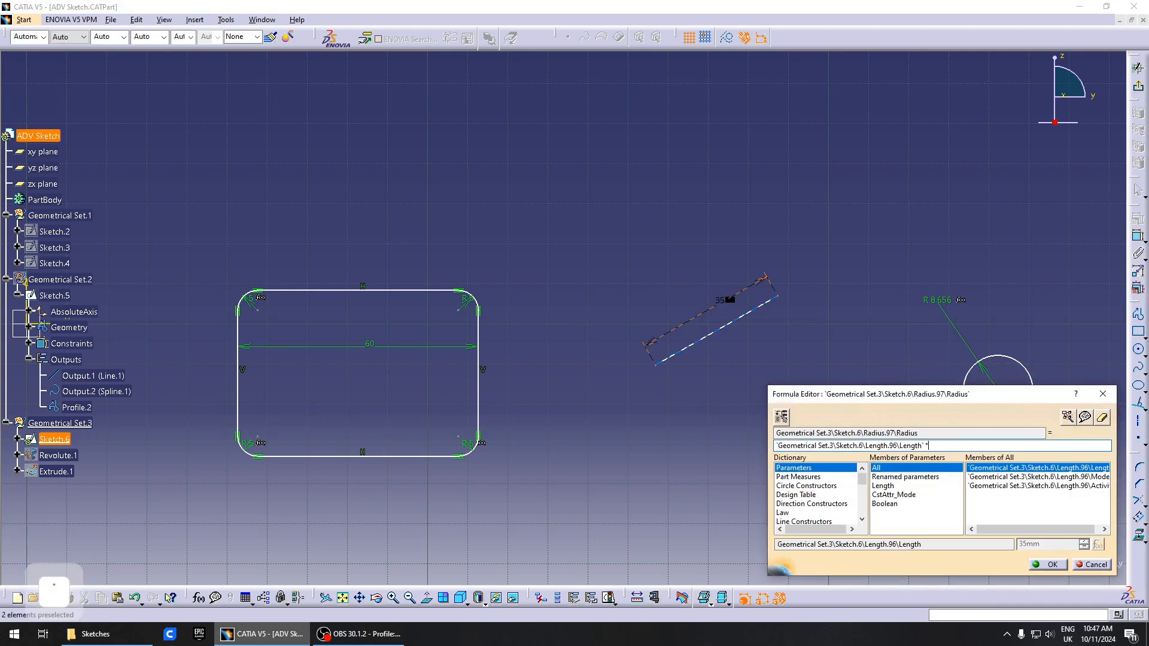
text(2)
key(Return)
middle_drag(808, 384, 866, 408)
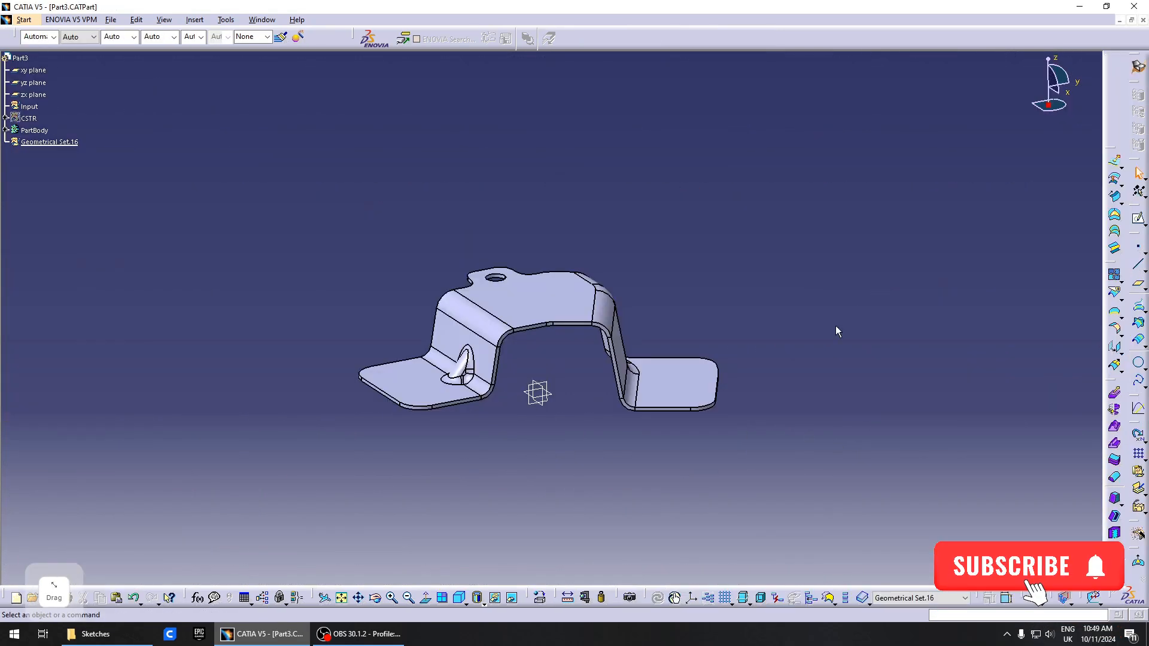
Start a sketch on the yz plane through the bracket's origin
click(1139, 221)
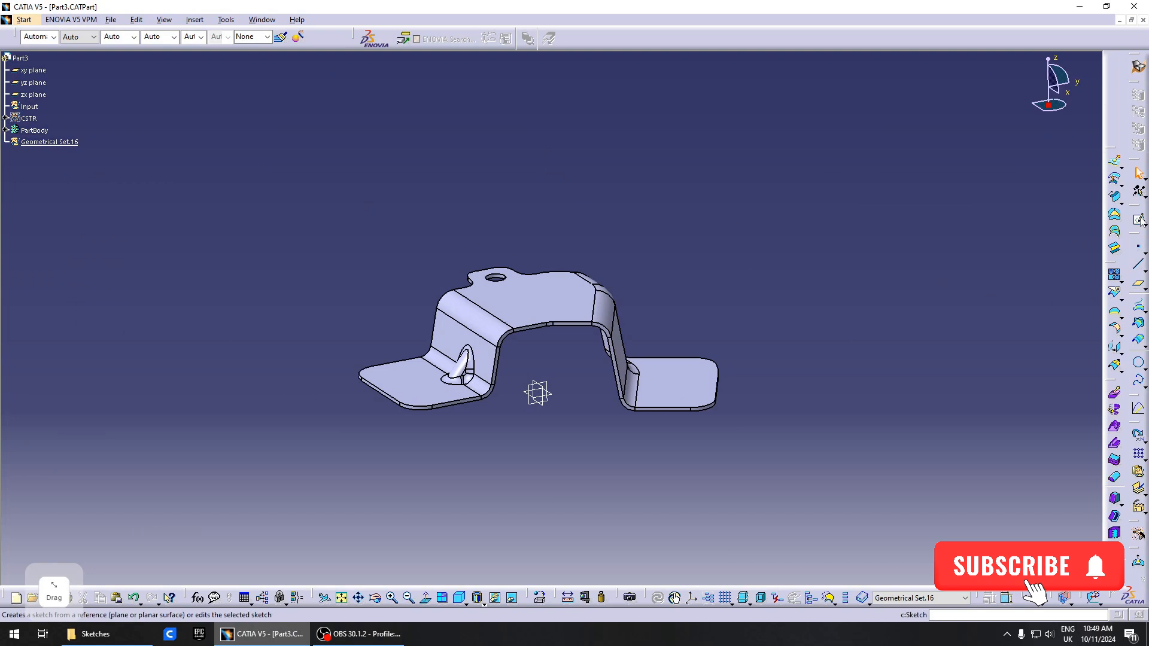
click(546, 391)
middle_drag(781, 341, 781, 324)
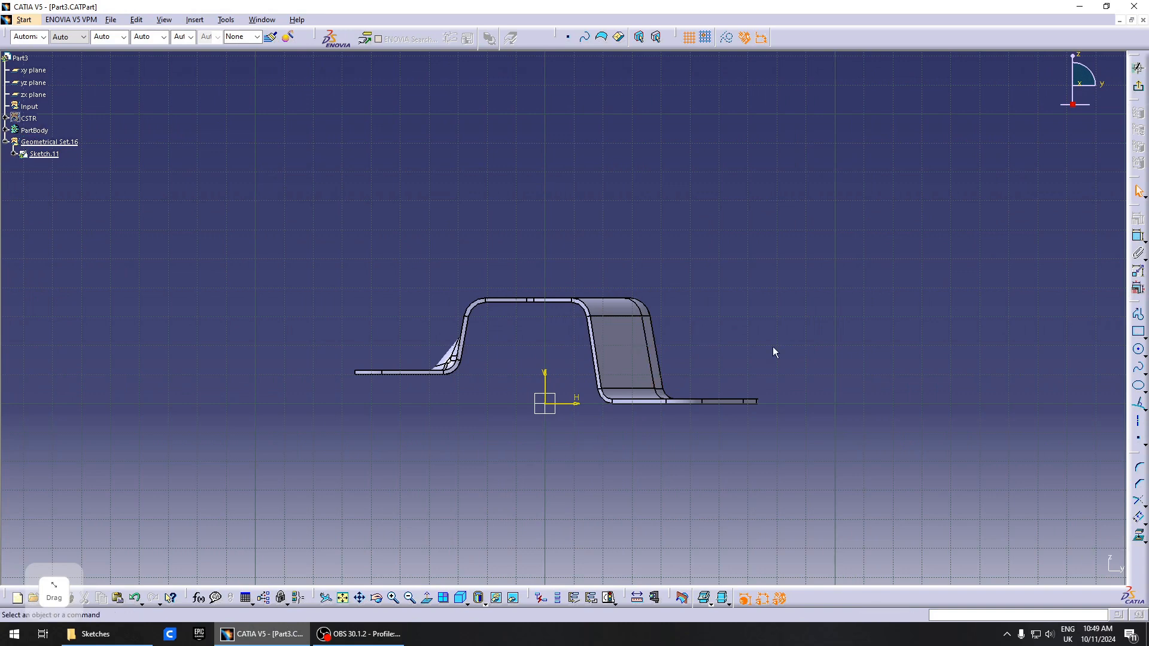
Draw a rectangle beside the bracket and try to dimension its nearer vertical side against the bracket's slanted edge
click(767, 330)
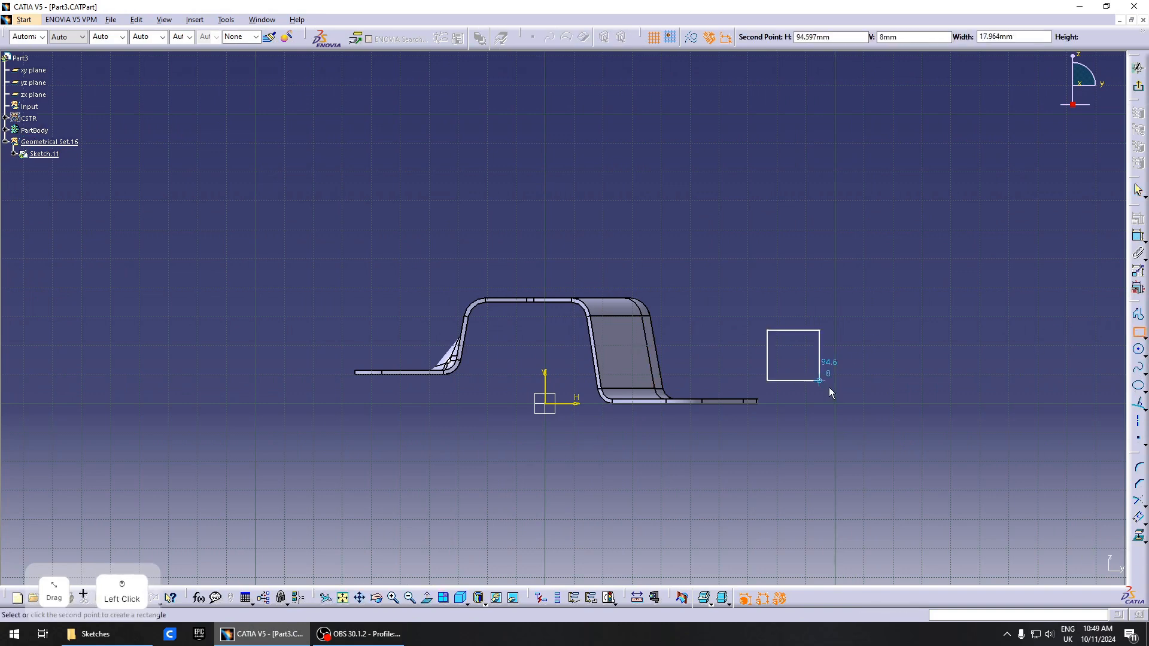
click(831, 389)
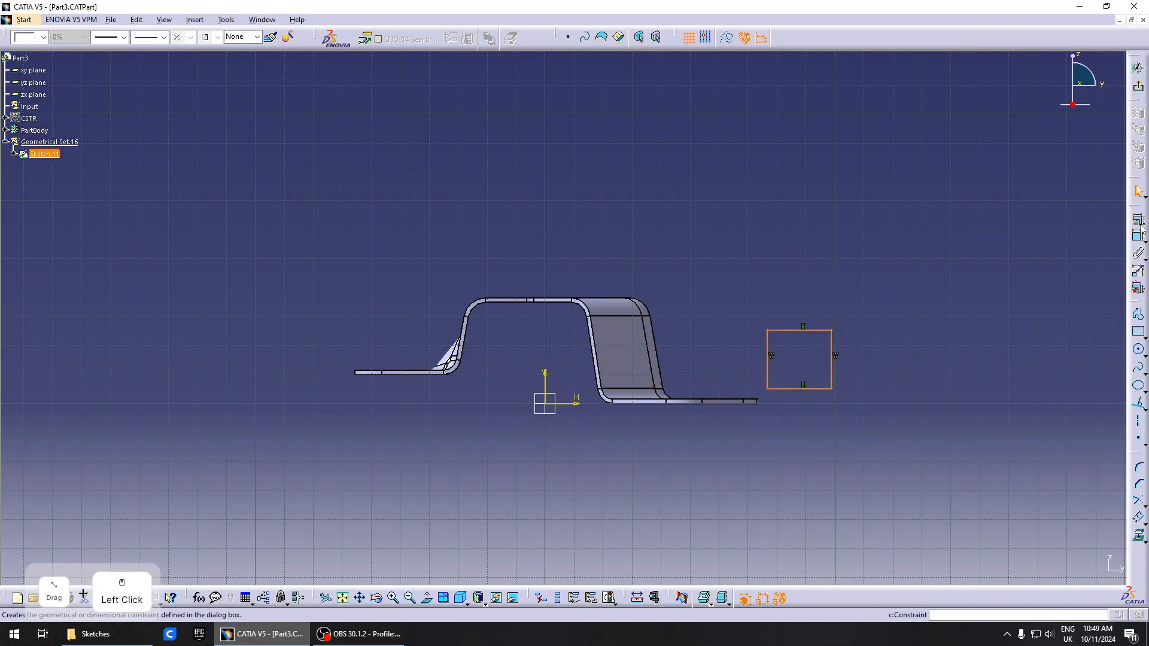
click(595, 357)
click(771, 345)
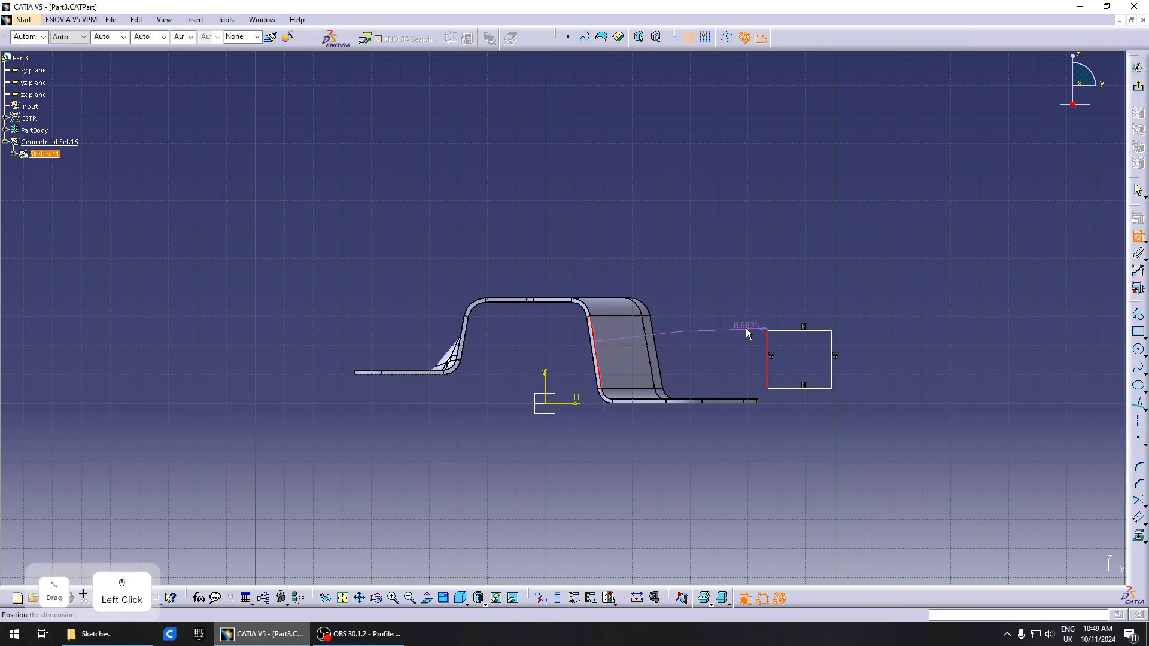
key(Escape)
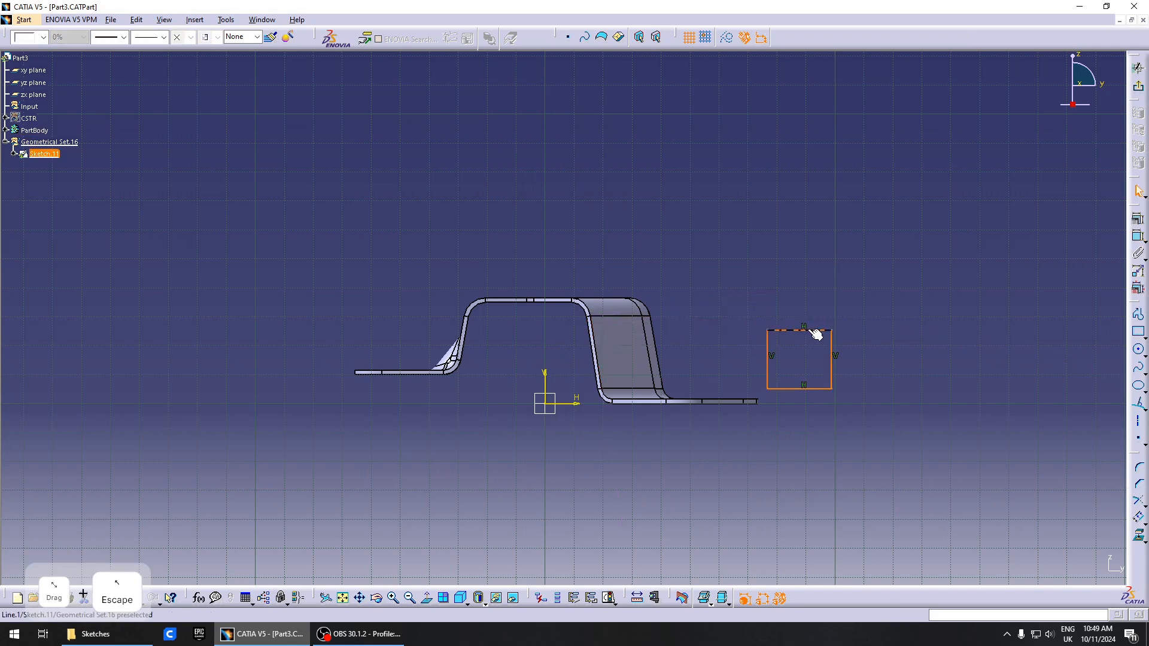
Delete the entire rectangle from the sketch
click(814, 330)
drag(753, 306, 856, 398)
key(Delete)
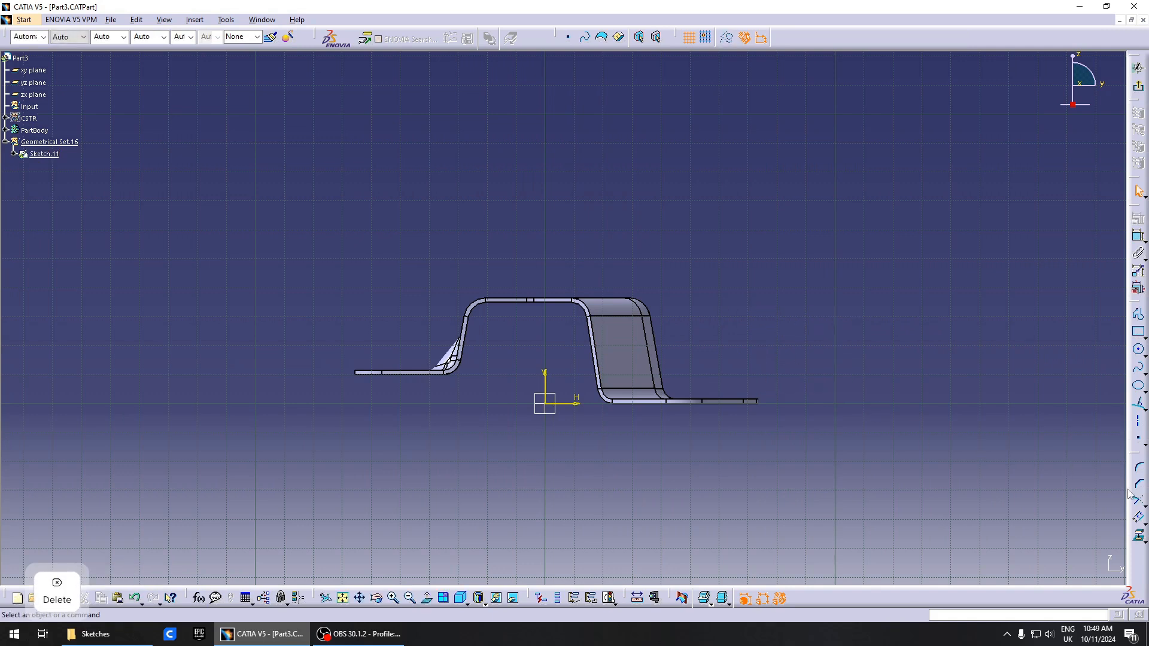
Project the bracket's slanted side face onto the sketch plane and undo the projection
click(1140, 537)
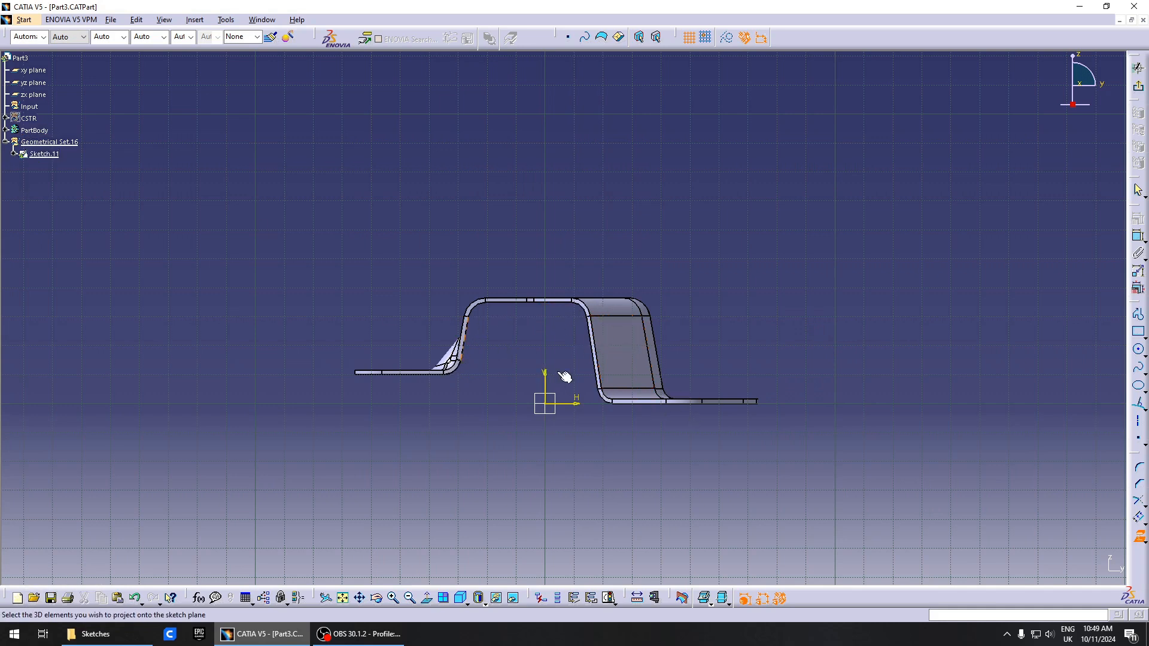
click(631, 340)
click(954, 405)
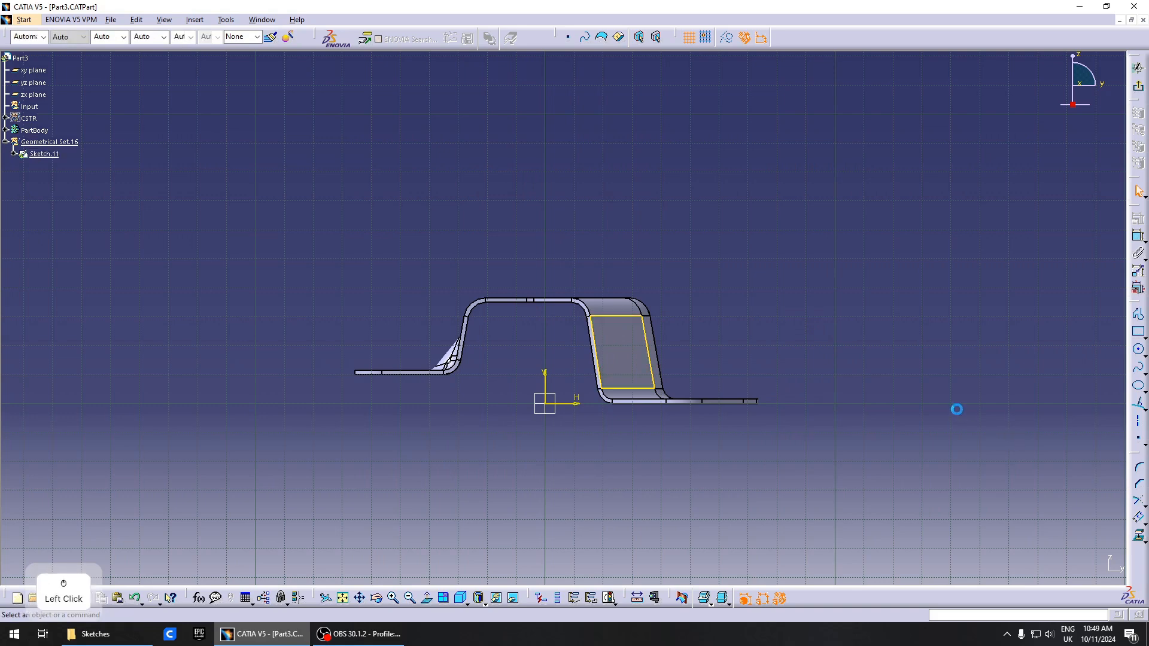
mouse_move(562, 375)
middle_down()
mouse_move(638, 449)
mouse_move(567, 431)
mouse_move(662, 385)
mouse_move(592, 413)
mouse_move(623, 434)
middle_up()
key(ctrl+z)
click(896, 486)
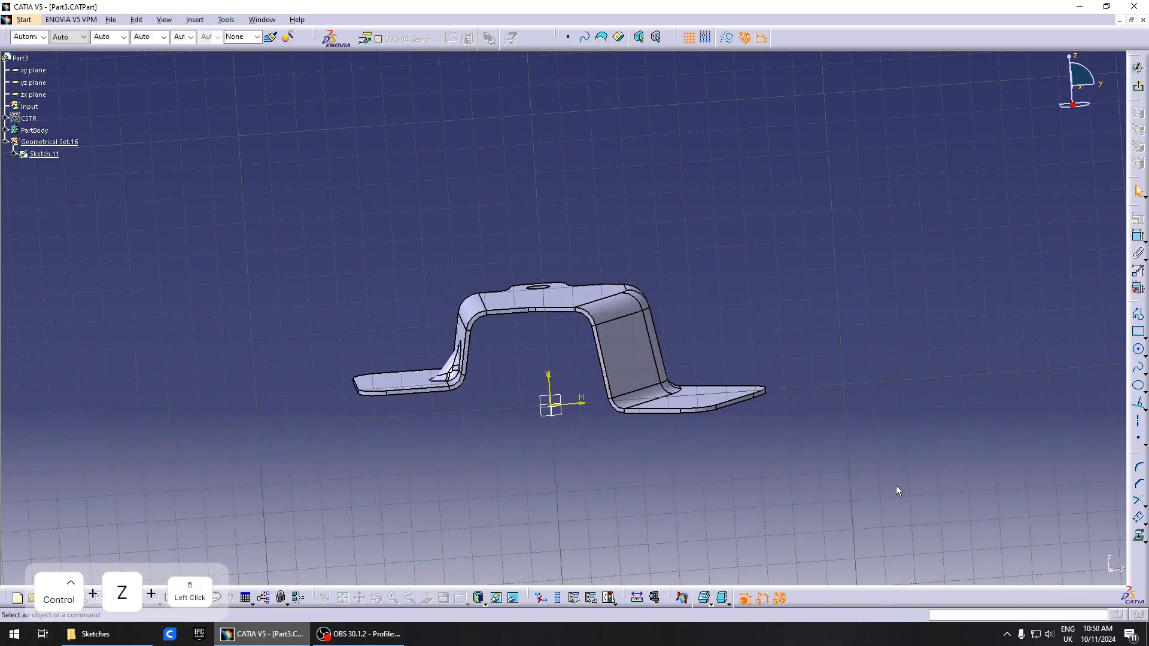
Intersect PartBody with the sketch plane using Intersect 3D Elements
middle_drag(712, 422, 460, 440)
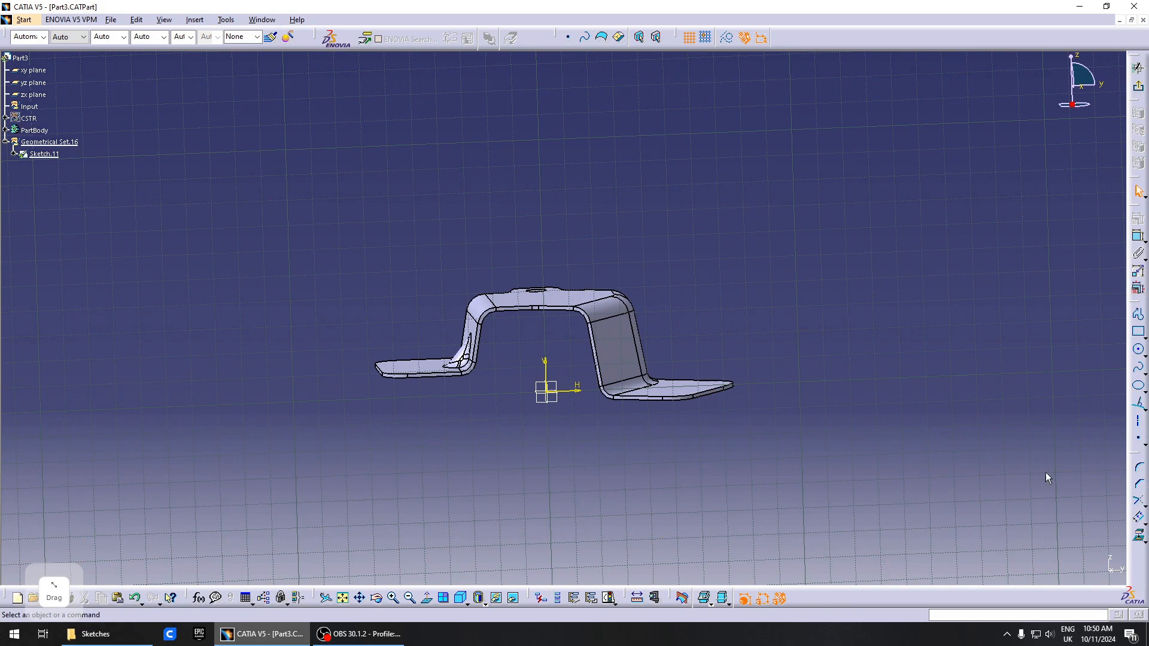
click(1140, 543)
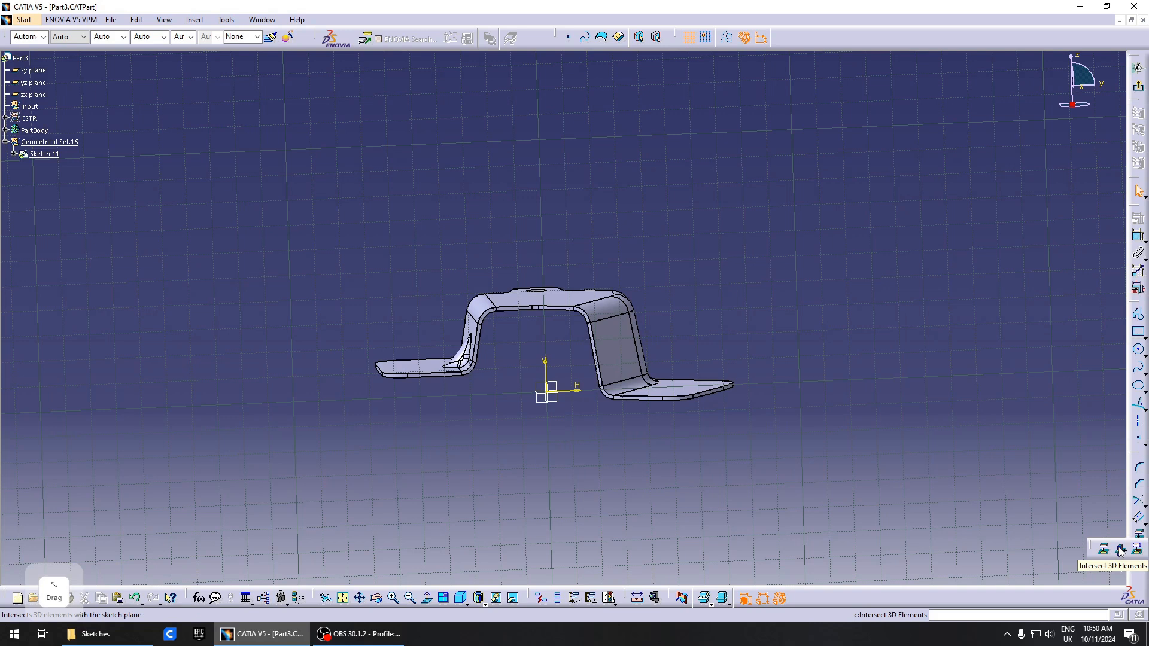
click(1121, 552)
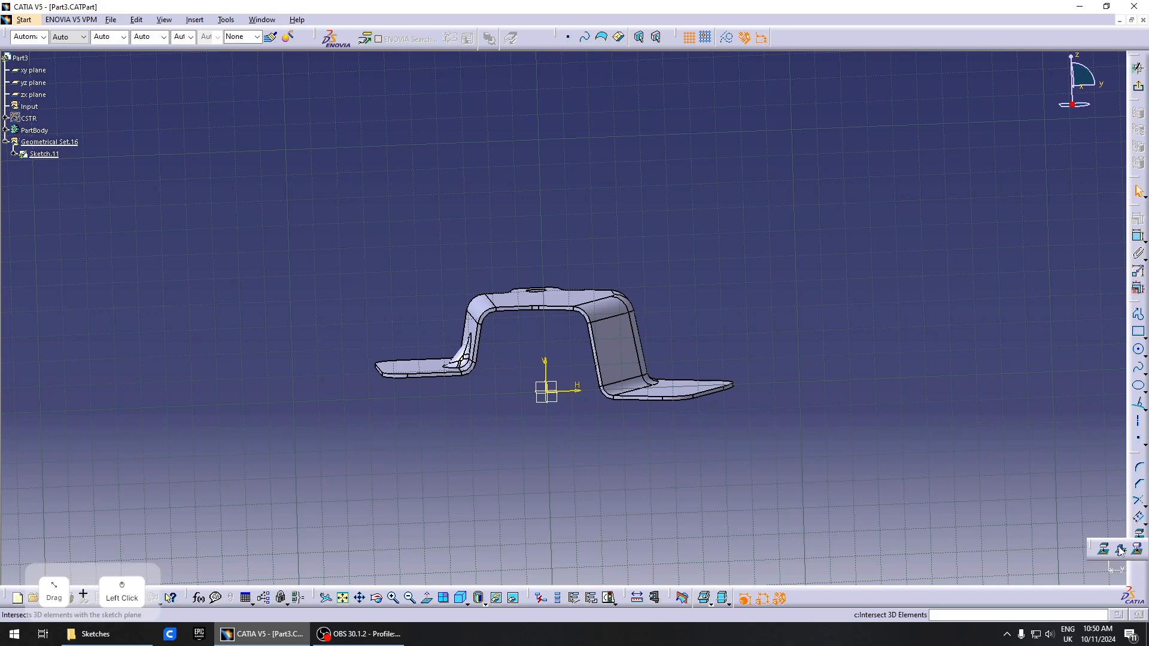
middle_drag(639, 353, 437, 328)
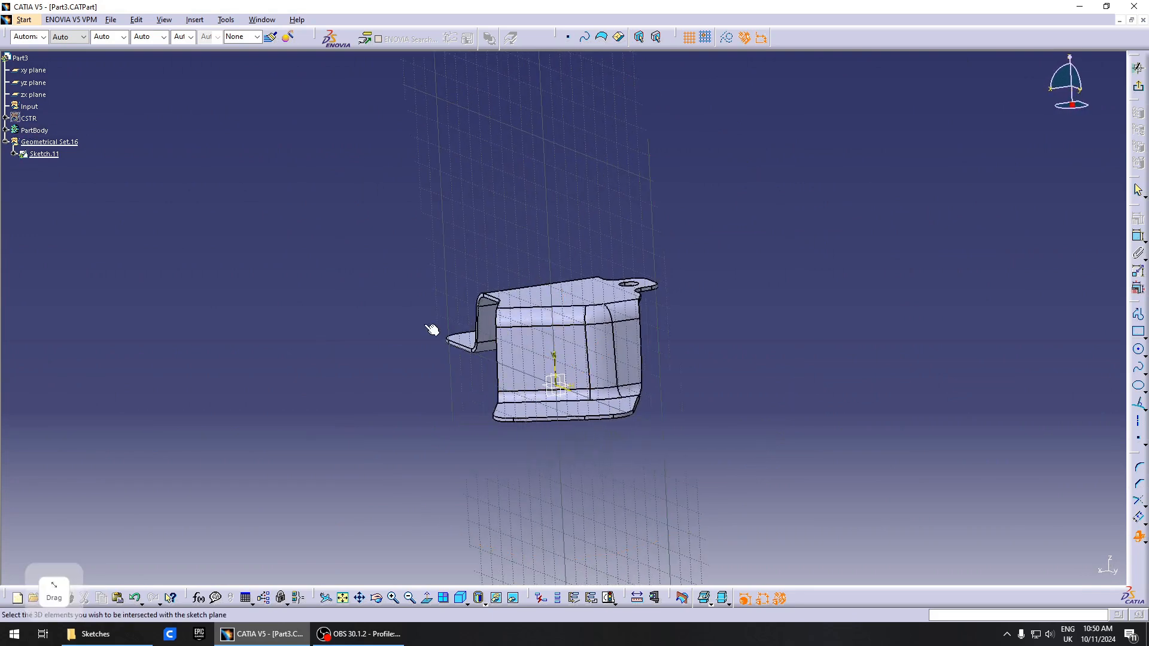
click(30, 130)
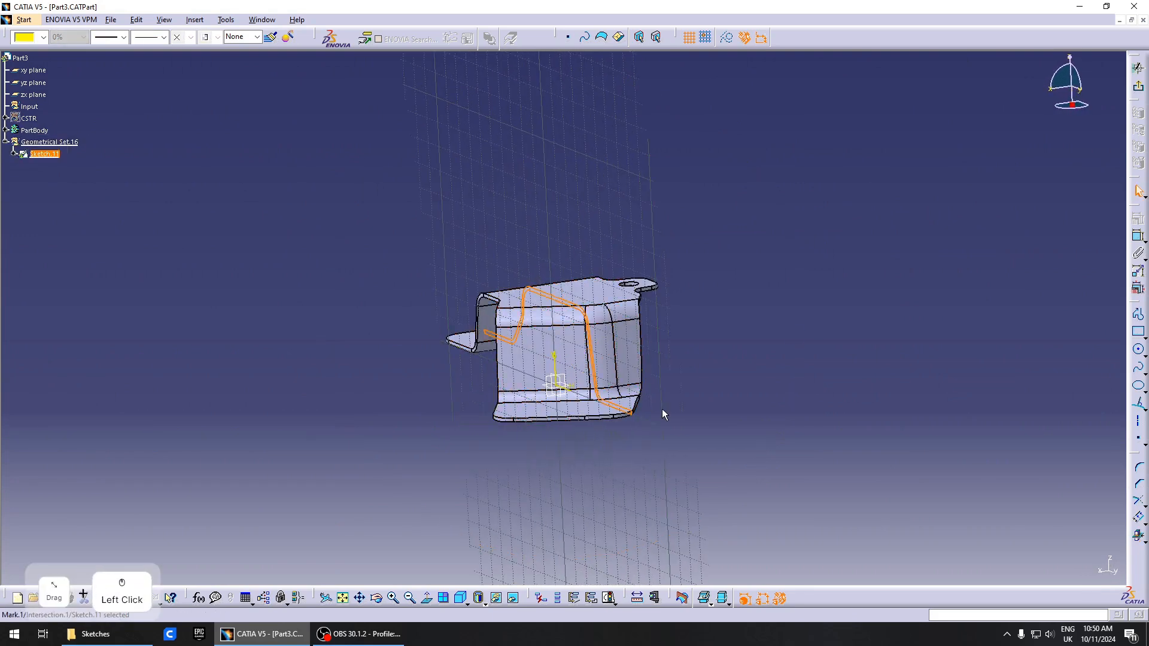
Examine the intersection profile against the bracket from several angles, inside and outside the sketch
middle_drag(662, 408, 651, 325)
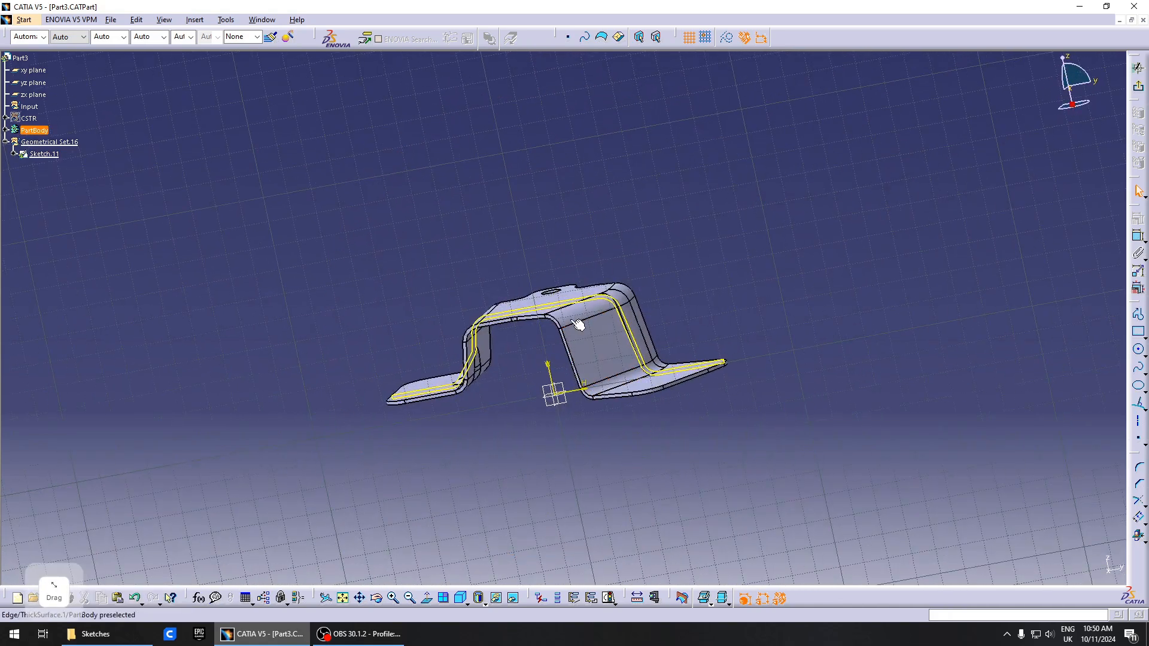
mouse_move(578, 326)
middle_down()
mouse_move(589, 363)
mouse_move(510, 423)
middle_up()
click(640, 343)
click(788, 309)
click(496, 306)
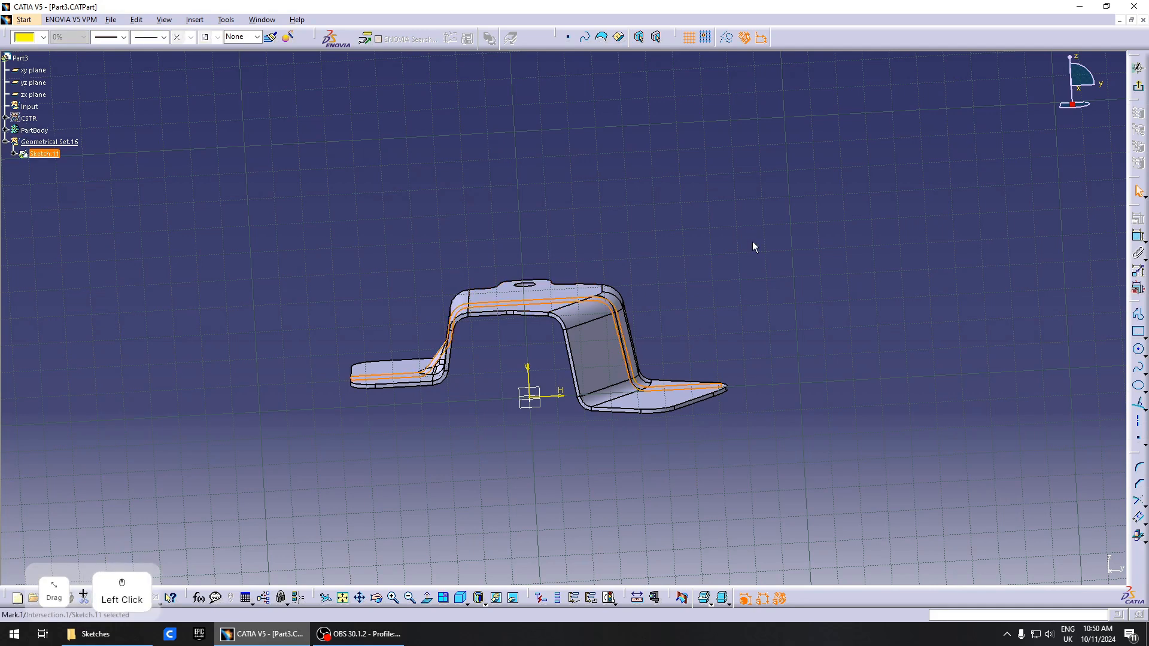
click(1058, 509)
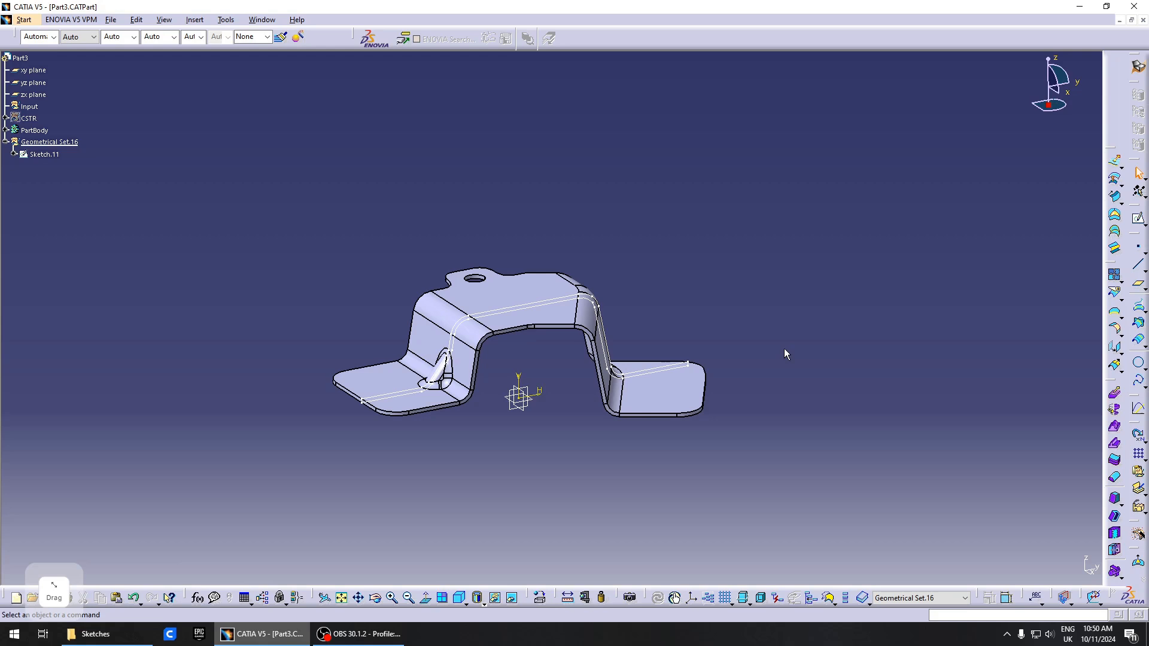
mouse_move(793, 341)
middle_down()
mouse_move(705, 412)
mouse_move(577, 383)
mouse_move(513, 325)
mouse_move(458, 359)
mouse_move(495, 334)
middle_up()
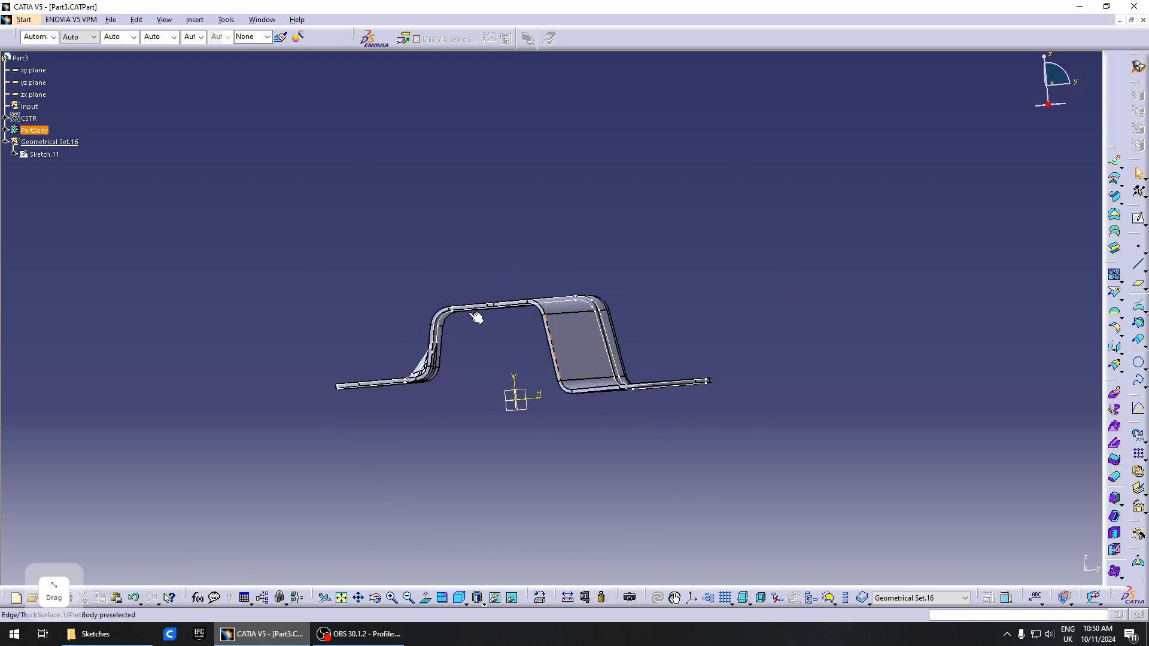
Reopen Sketch.11 for editing to view the intersection profile on the bracket
double_click(44, 153)
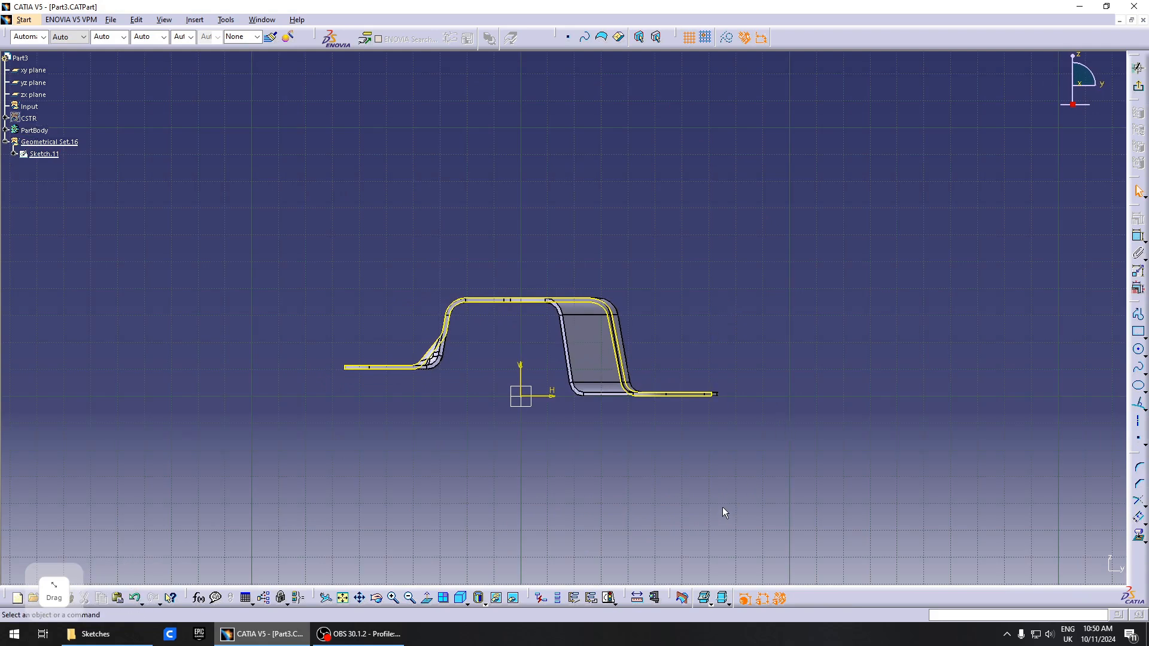
mouse_move(494, 373)
middle_down()
mouse_move(551, 411)
mouse_move(560, 392)
mouse_move(762, 356)
mouse_move(636, 315)
middle_up()
mouse_move(725, 364)
middle_down()
mouse_move(698, 381)
mouse_move(692, 443)
middle_up()
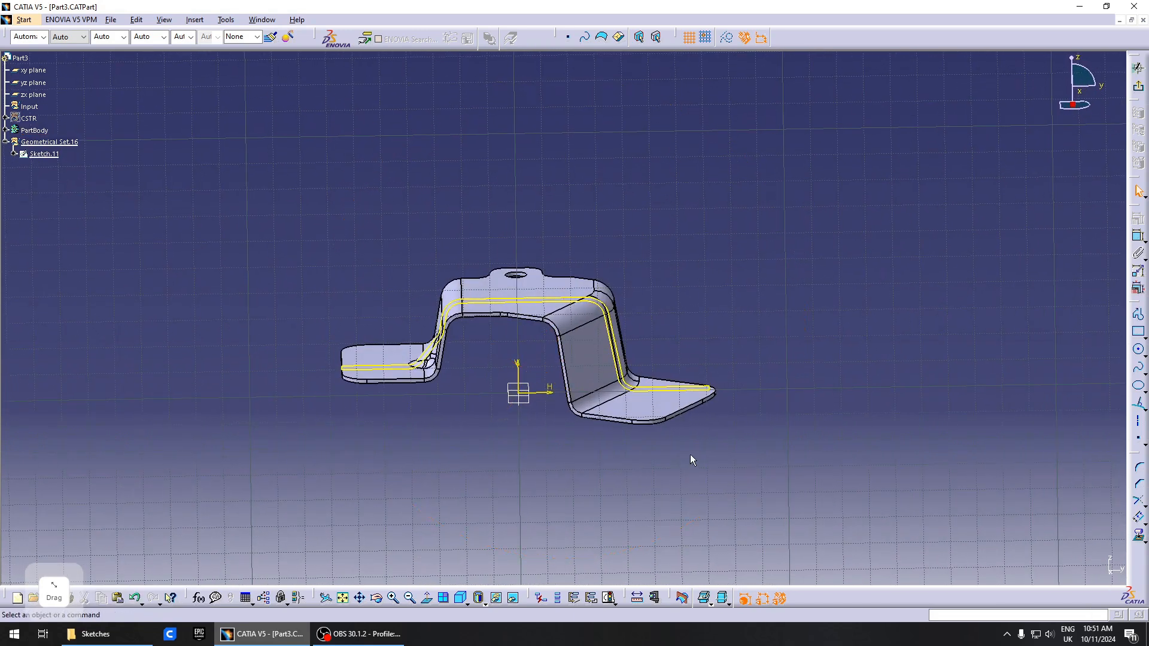
Display the 3D background elements in Low light
click(711, 606)
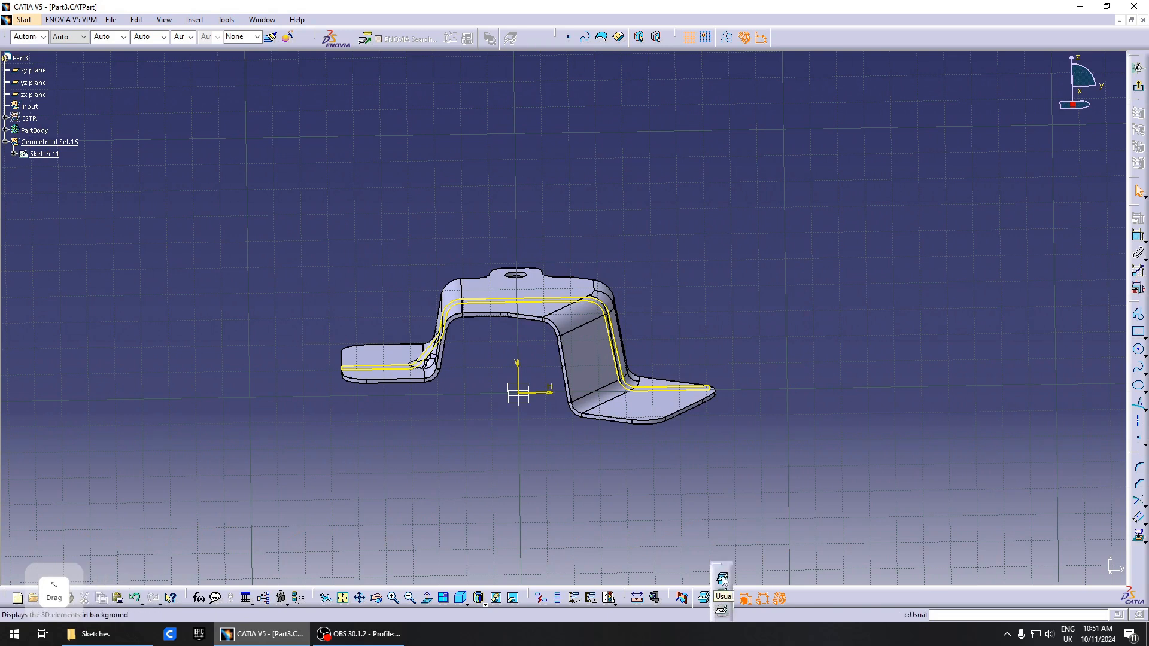
click(722, 596)
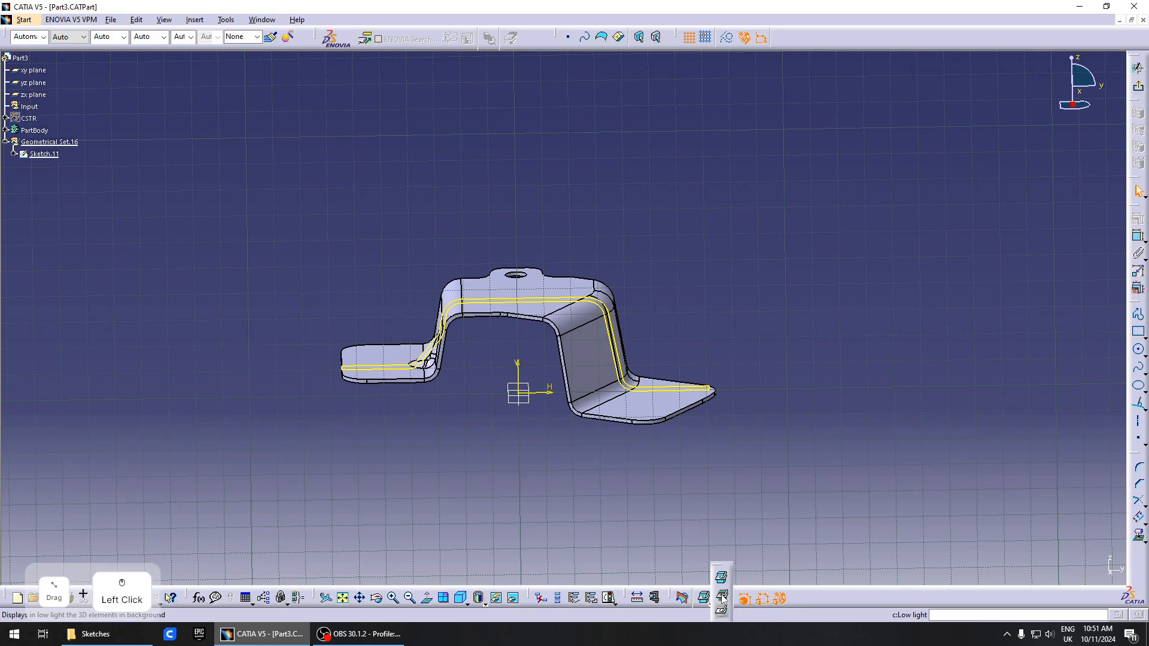
middle_drag(628, 371, 342, 325)
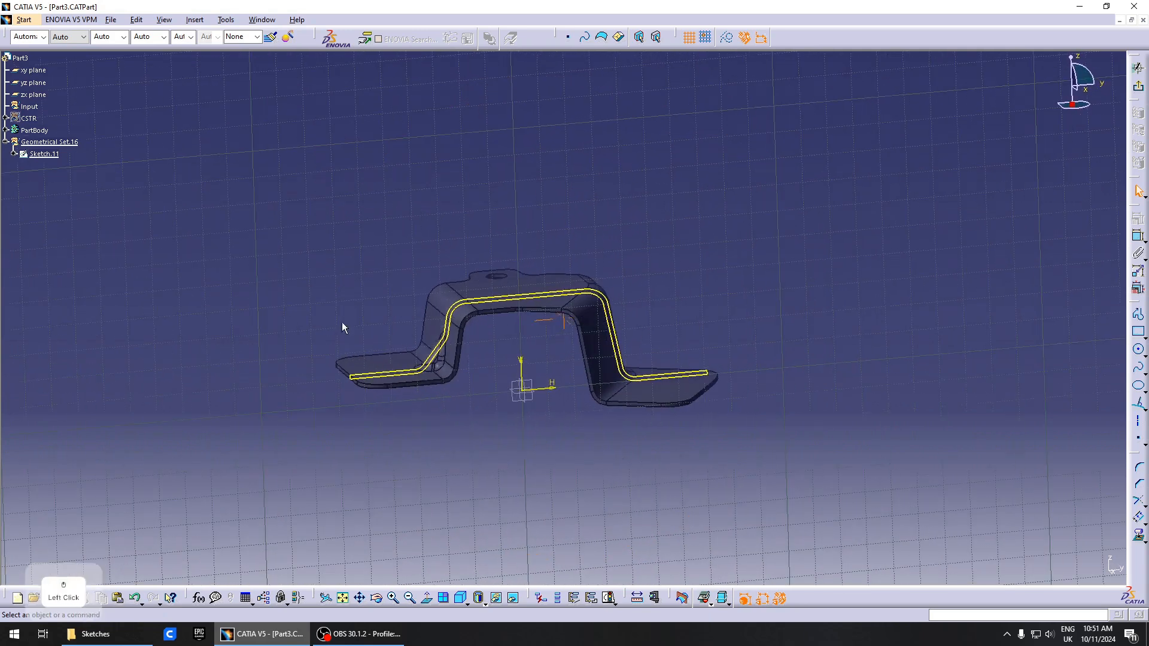
Hide the bracket behind the sketch with No 3D Background and restore the Usual background display
click(723, 602)
click(724, 613)
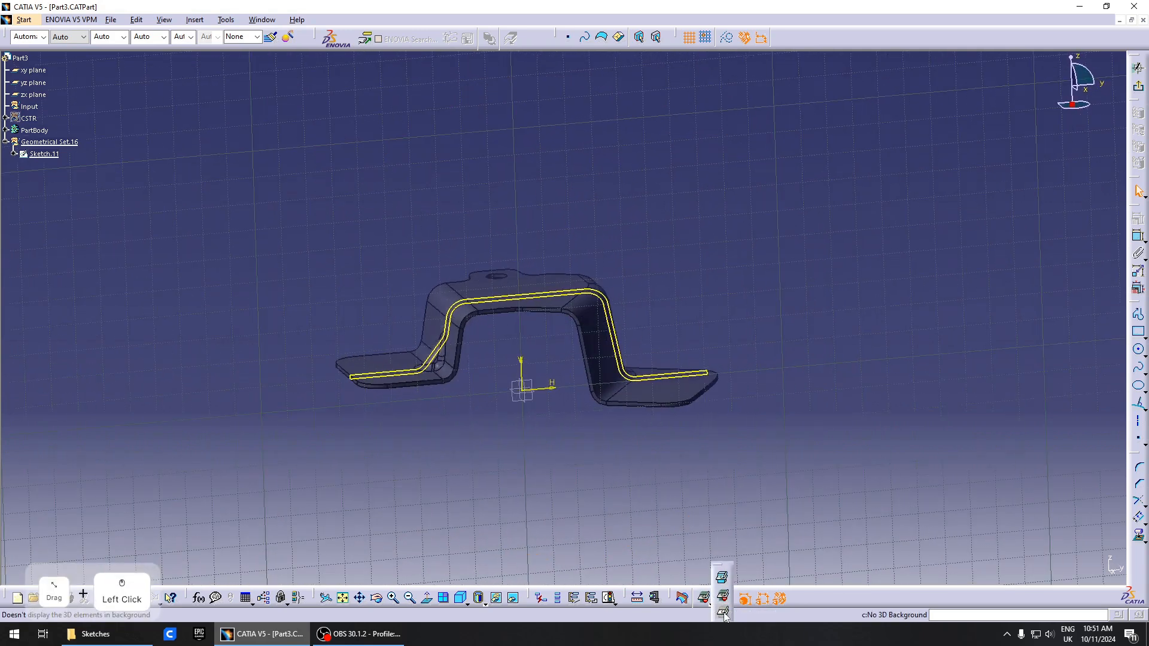
middle_drag(611, 413, 635, 429)
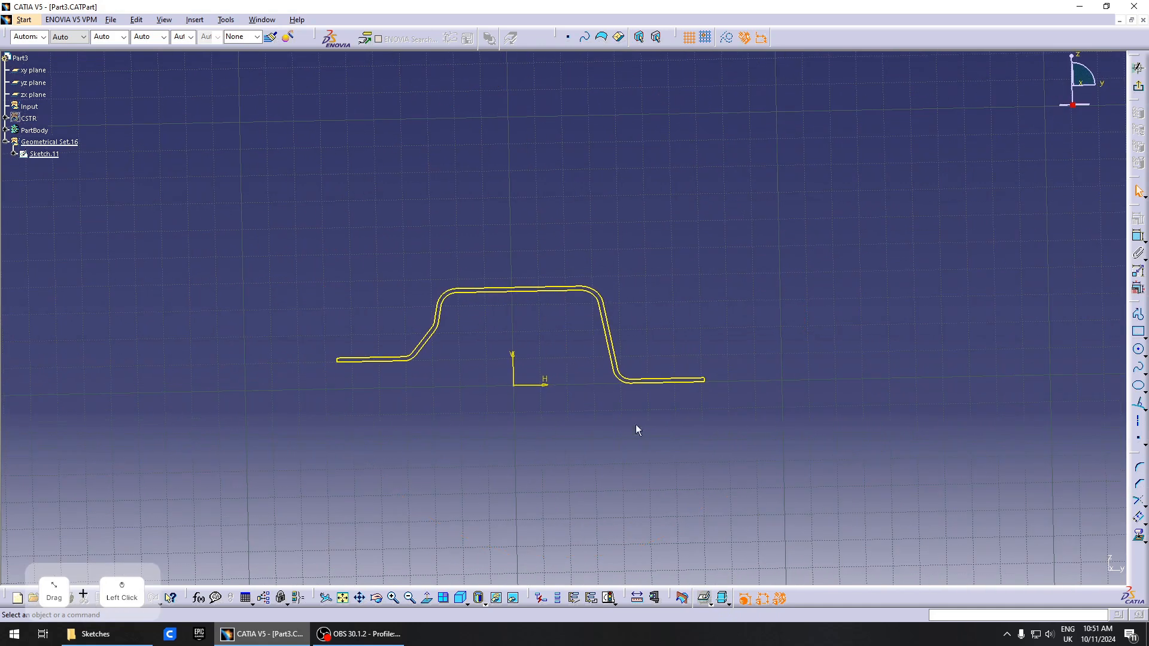
mouse_move(553, 402)
middle_down()
mouse_move(680, 433)
mouse_move(559, 326)
mouse_move(716, 306)
mouse_move(572, 367)
middle_up()
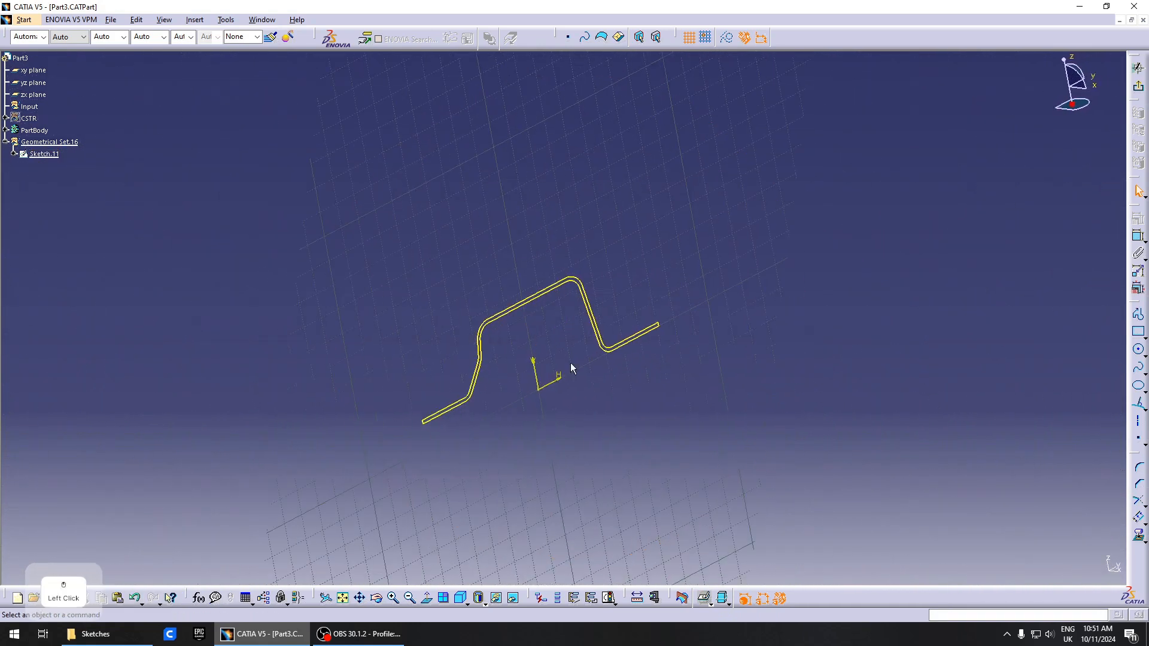
click(712, 605)
click(722, 578)
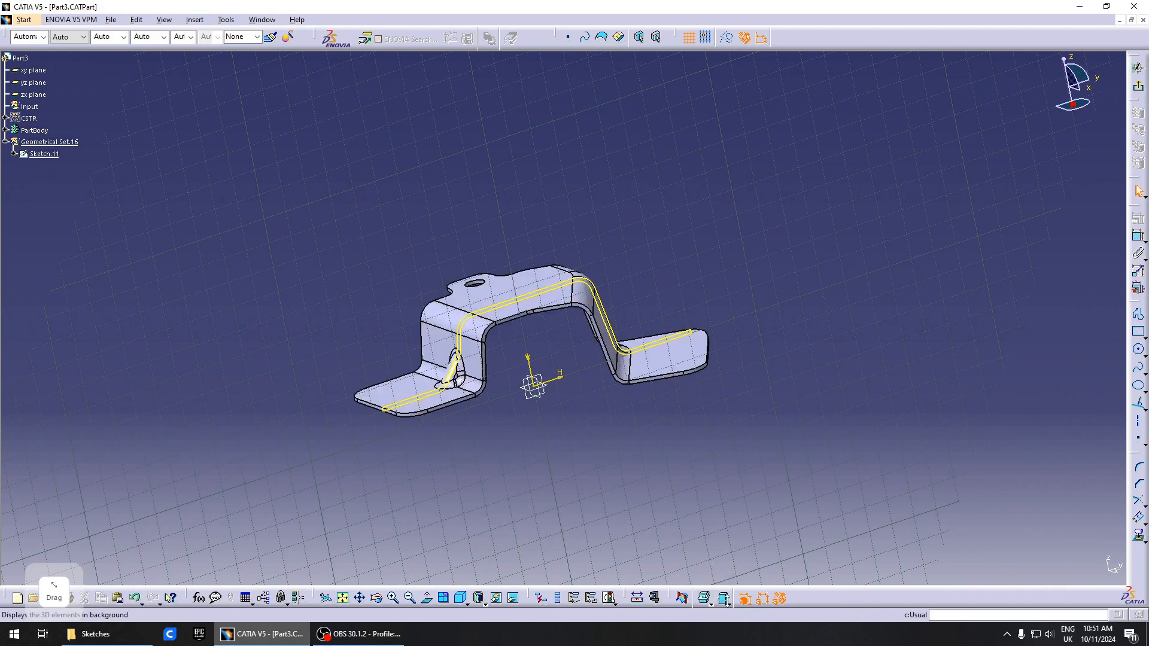
Make the visible 3D background pickable and test it by selecting an edge of the bracket
click(723, 600)
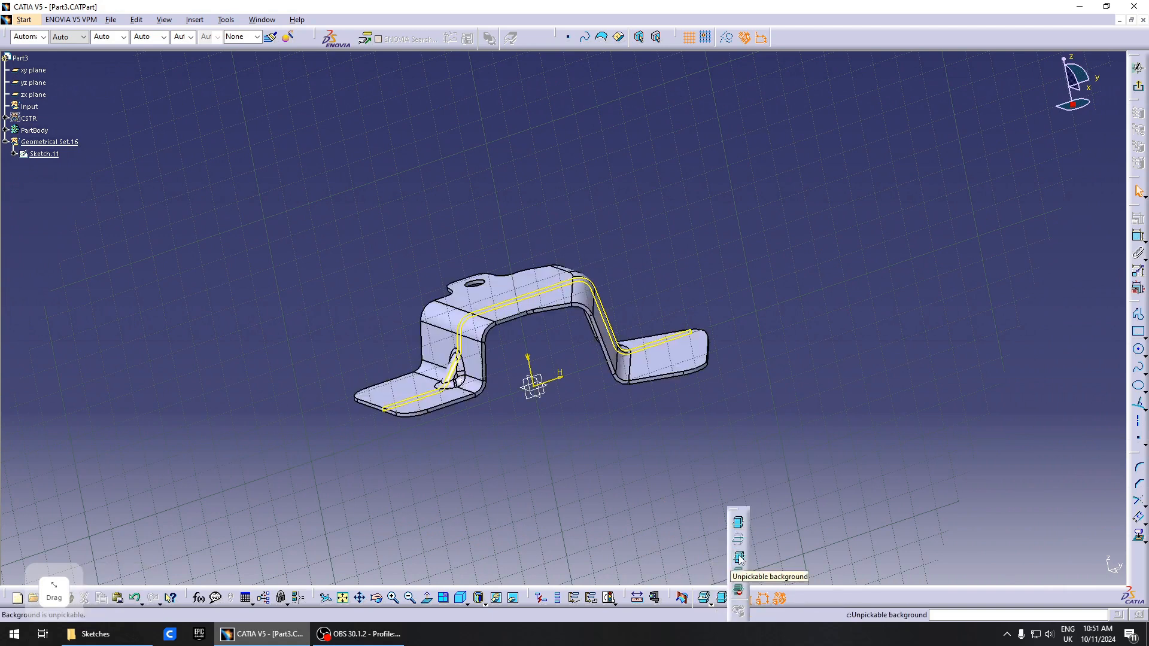
click(738, 525)
click(542, 308)
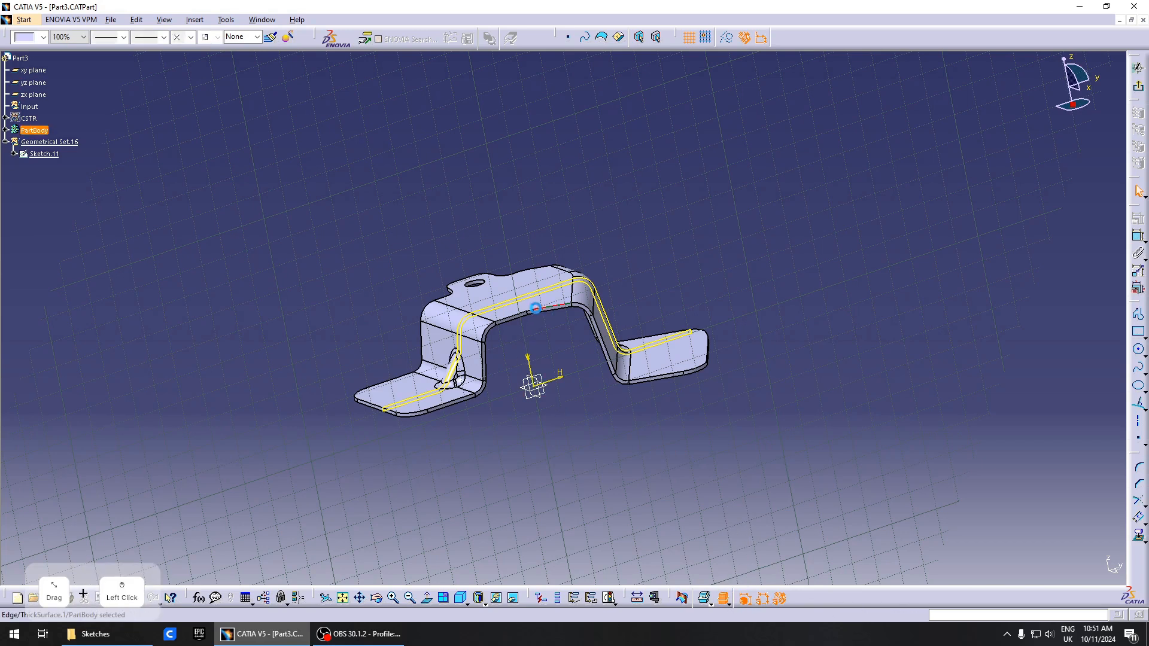
middle_drag(638, 393, 628, 414)
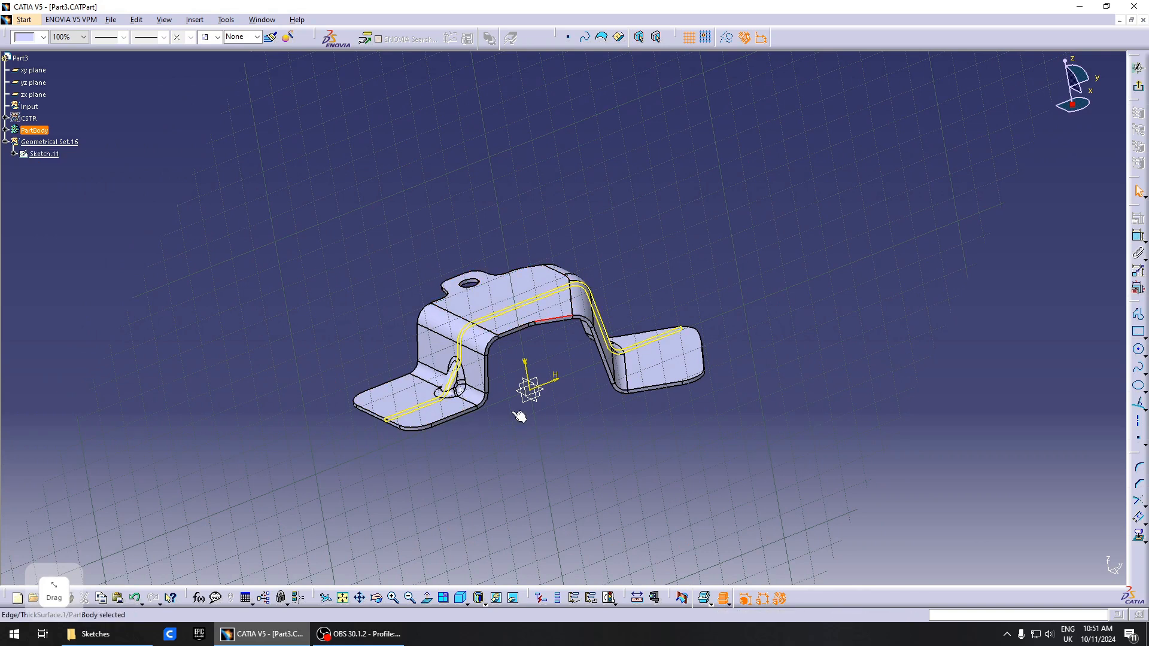
click(643, 462)
Switch the sketch to Unpickable background and test it by trying to select the bracket
click(726, 605)
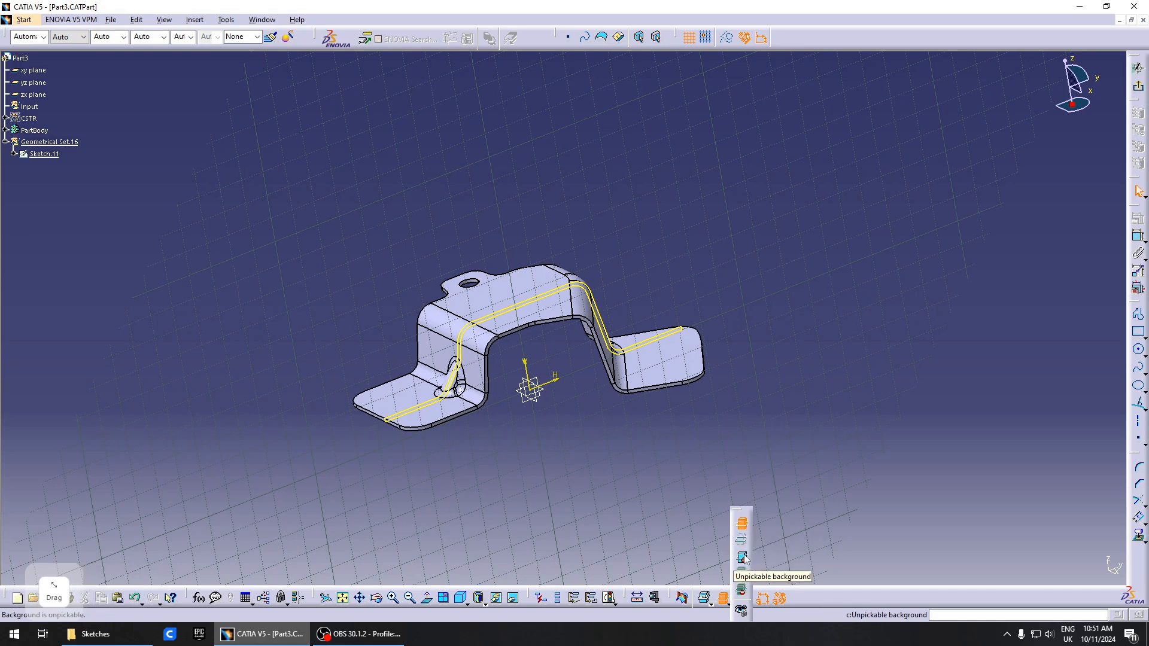
click(742, 560)
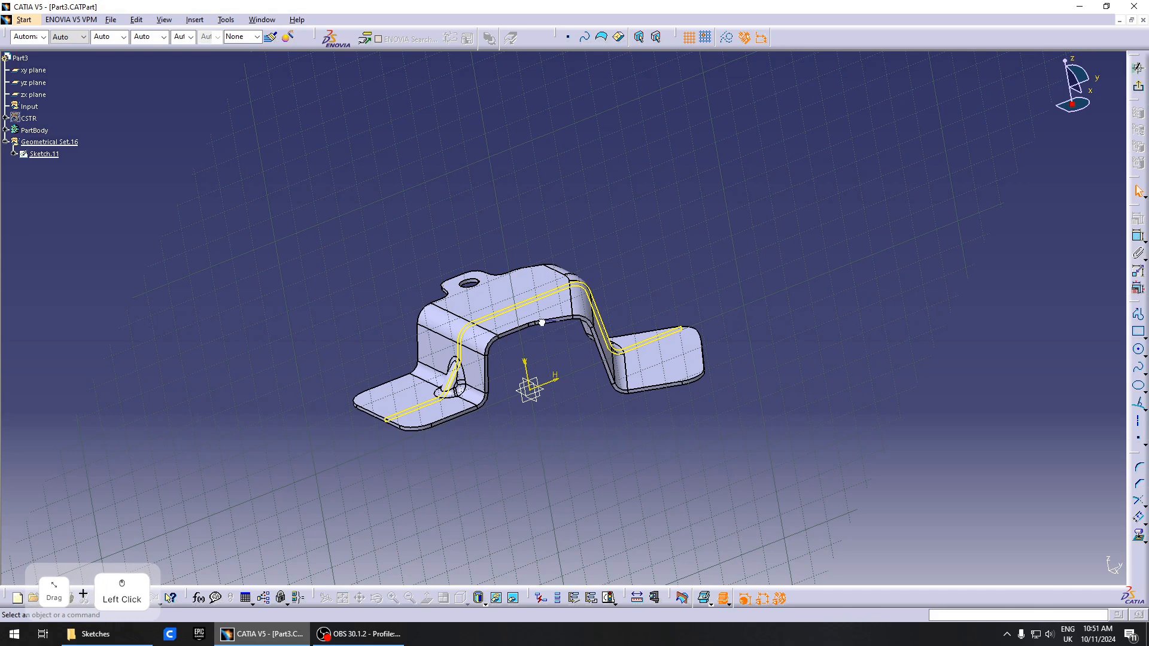
drag(422, 263, 538, 422)
click(352, 242)
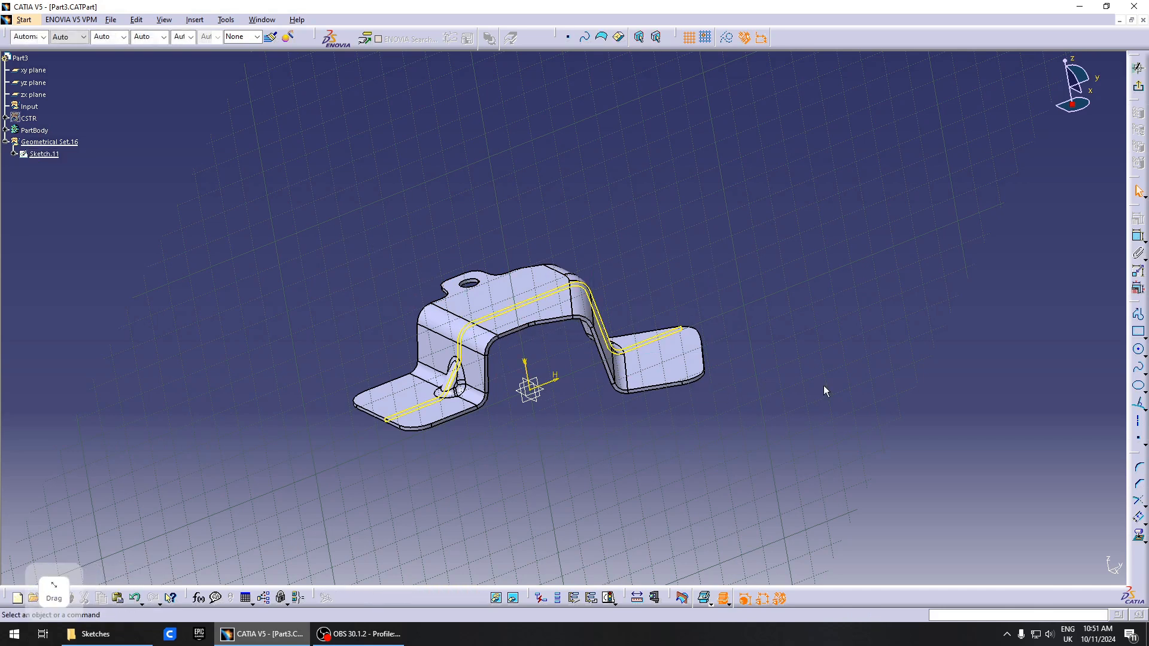
Try to constrain the intersection profile on the bracket while the 3D background is unpickable
click(1139, 236)
click(662, 337)
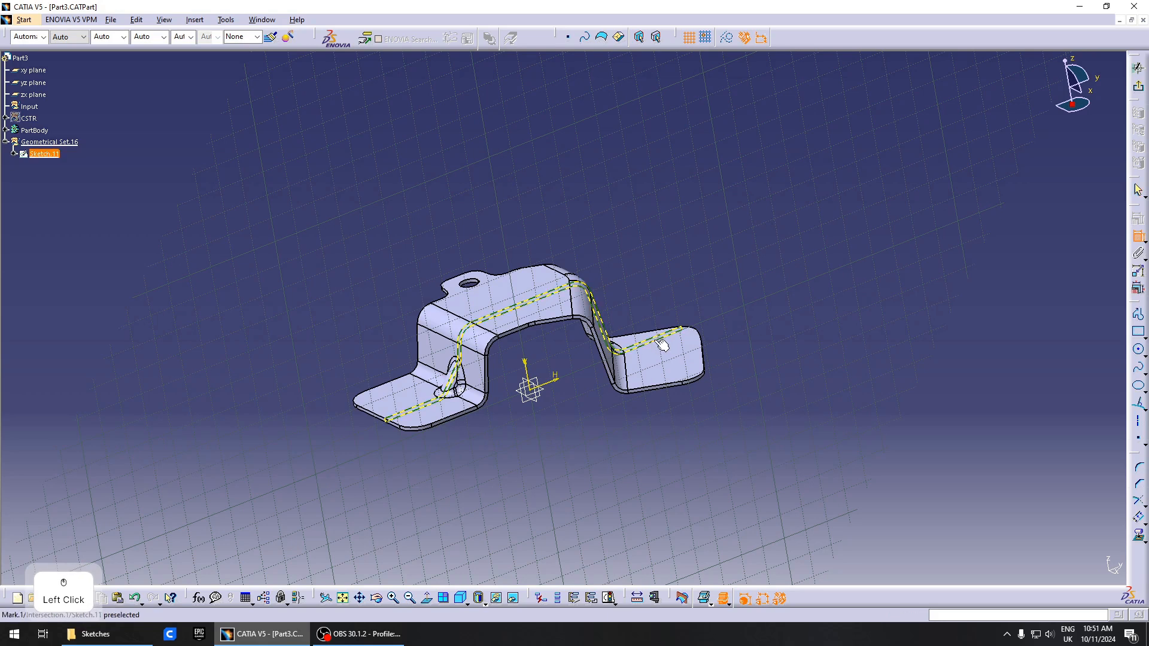
drag(656, 382, 571, 358)
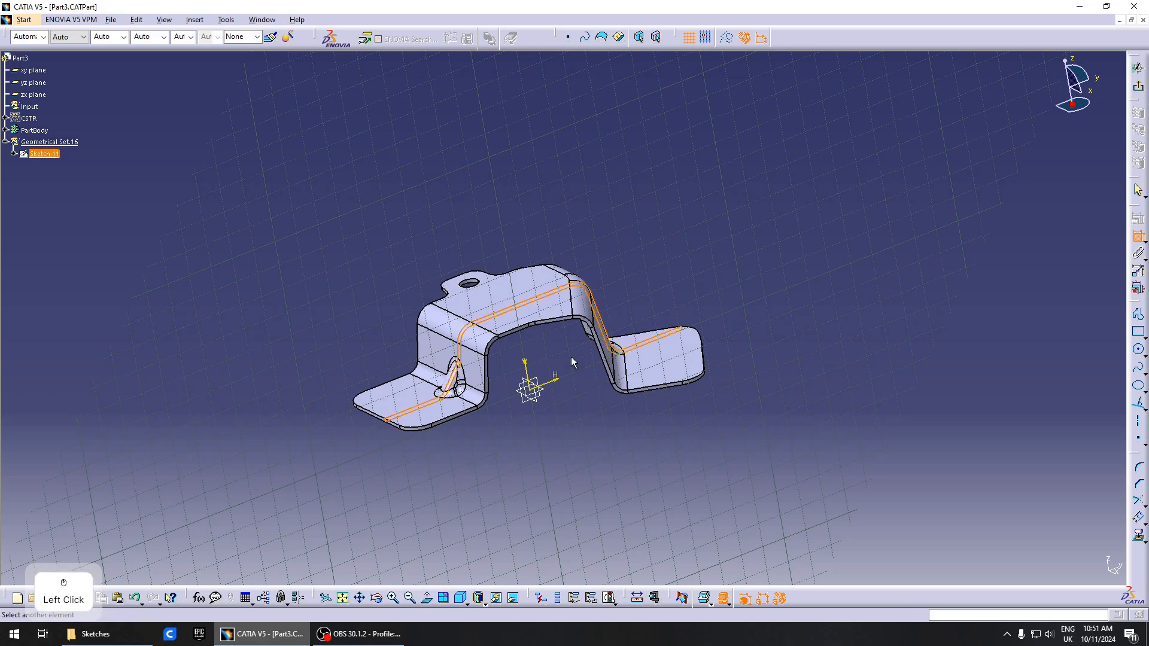
key(Escape)
Show the bracket as a low intensity background and switch it to Unpickable low intensity background
click(726, 596)
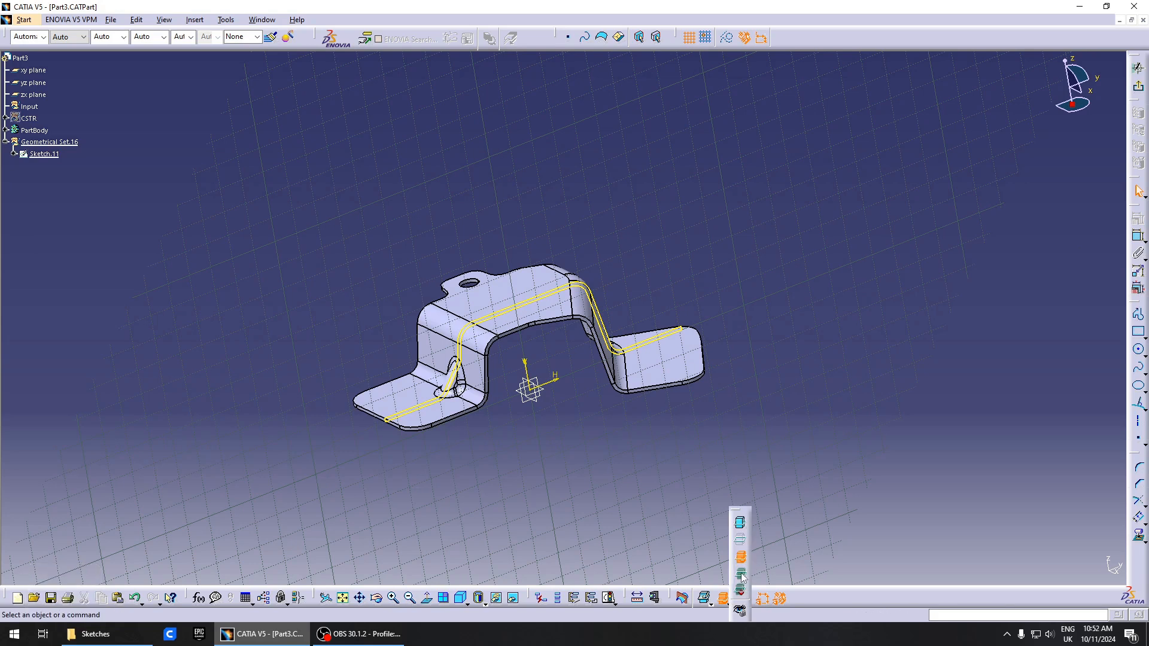
click(741, 576)
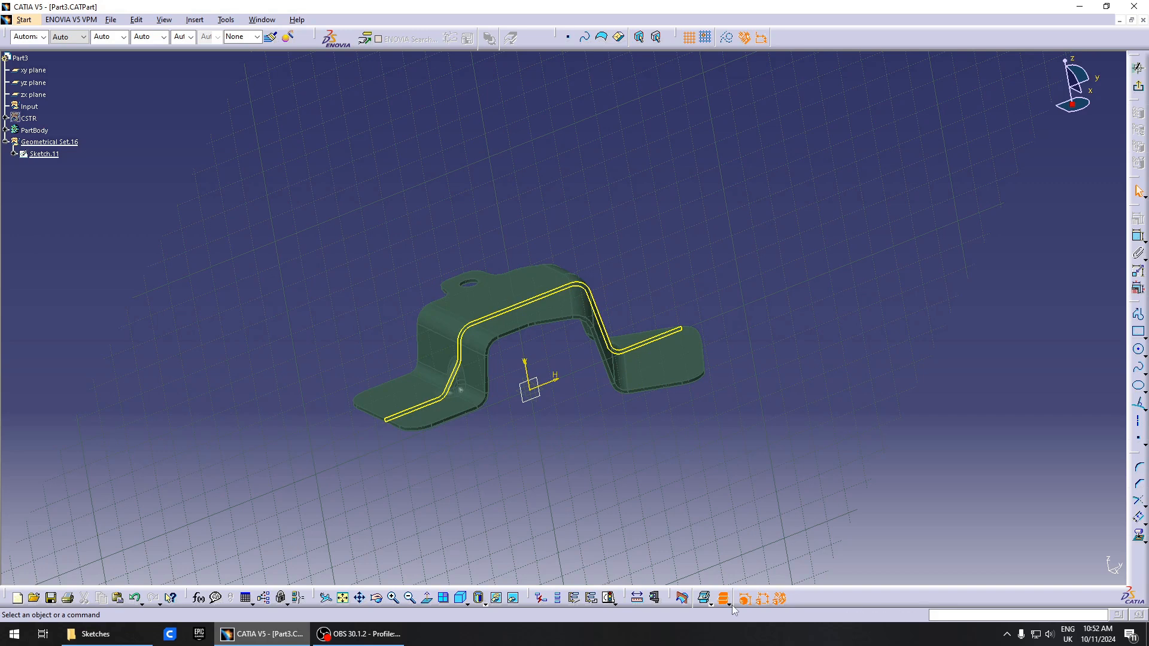
middle_drag(670, 376, 644, 400)
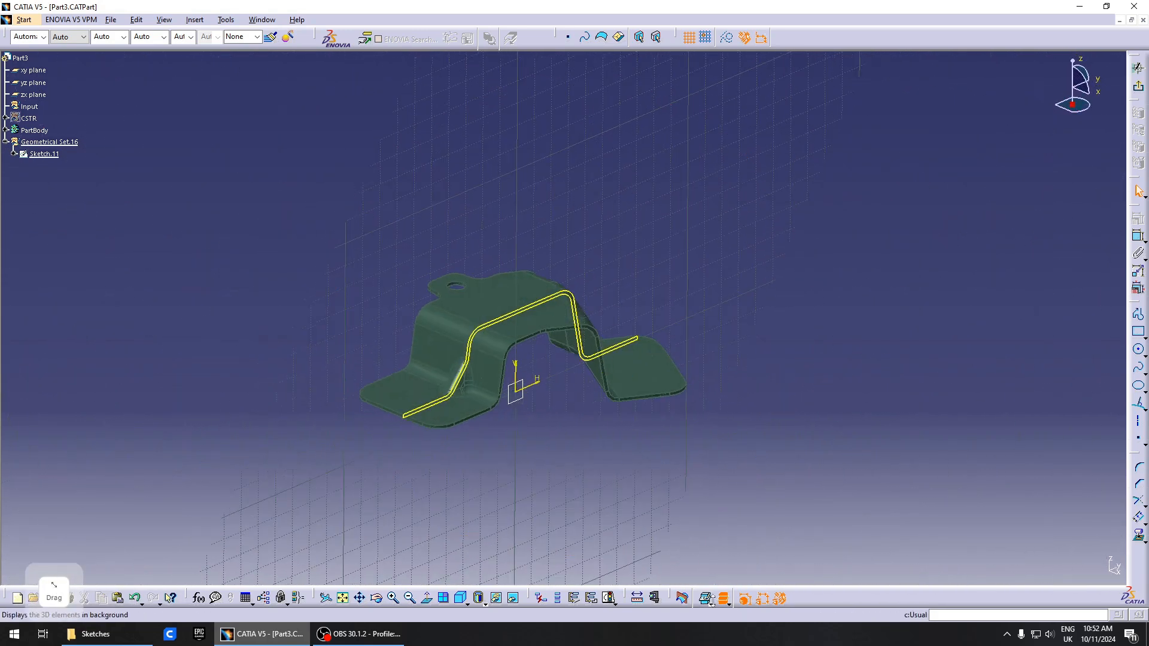
click(728, 603)
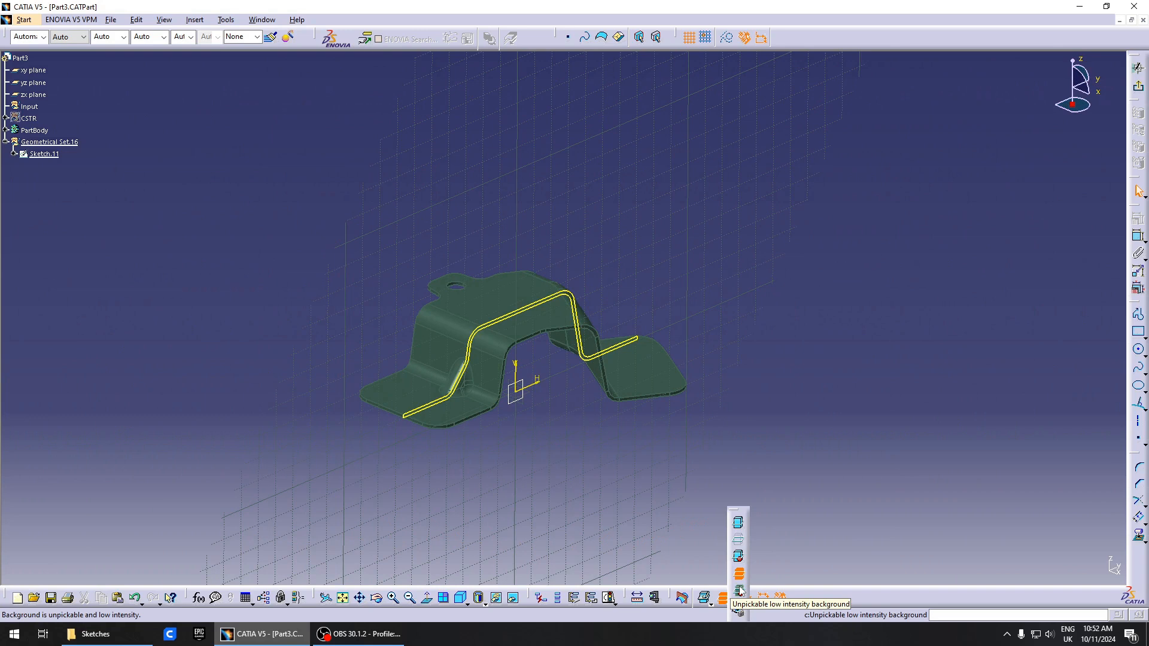
click(740, 592)
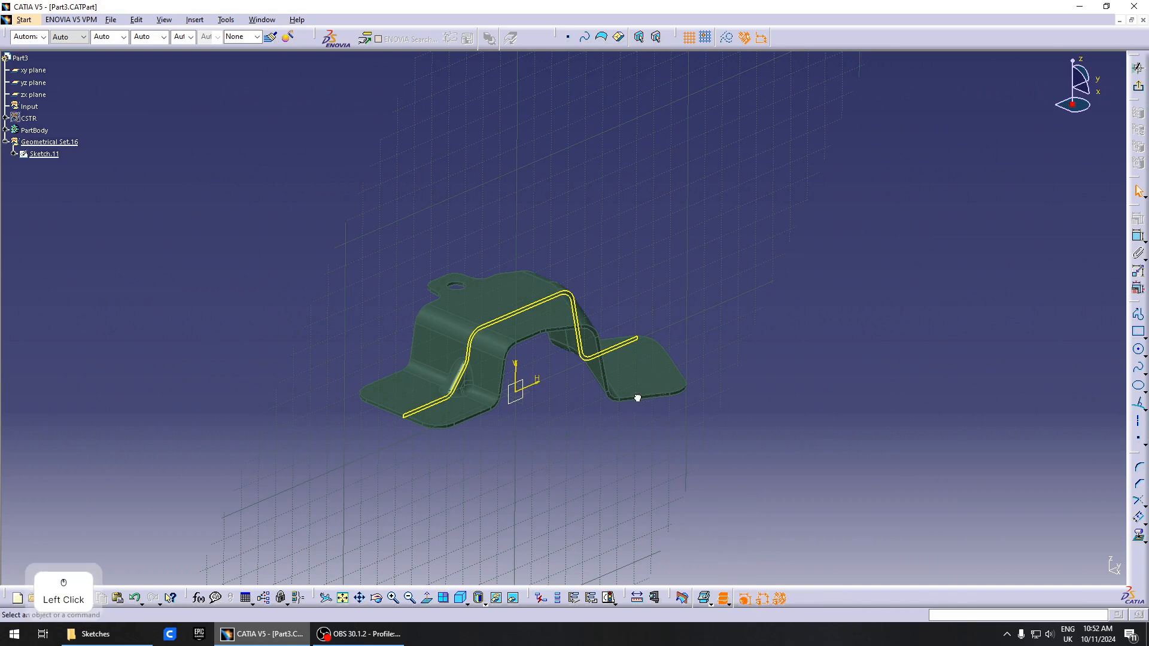
Restore the Pickable visible background for the bracket and exit the sketch
click(725, 603)
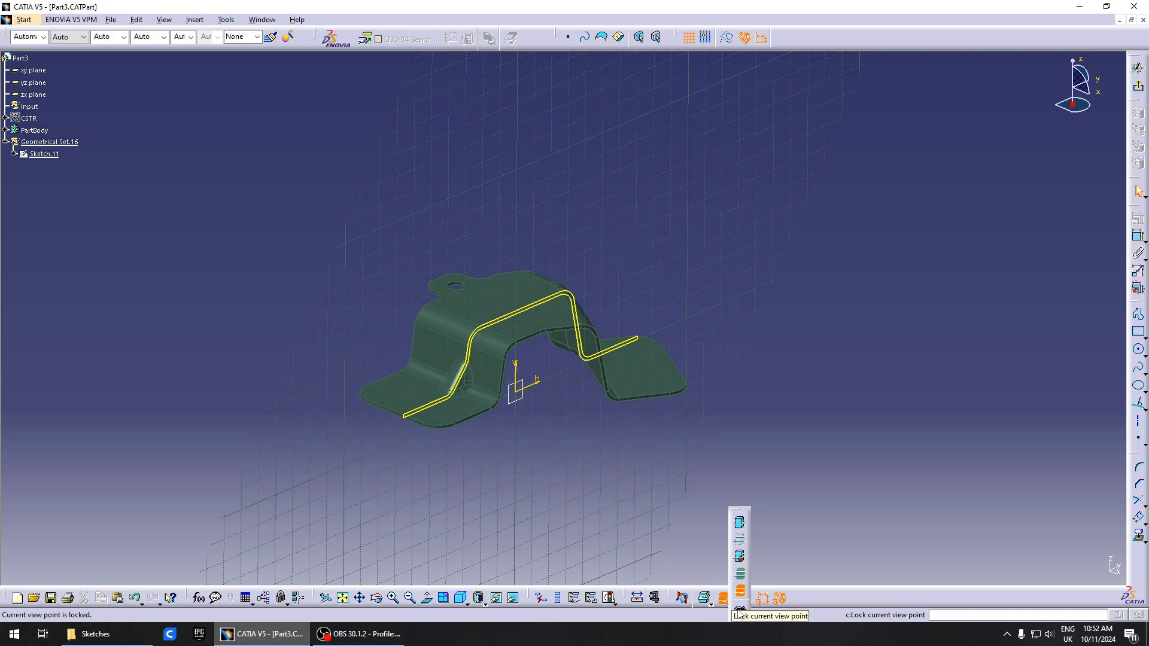
click(741, 524)
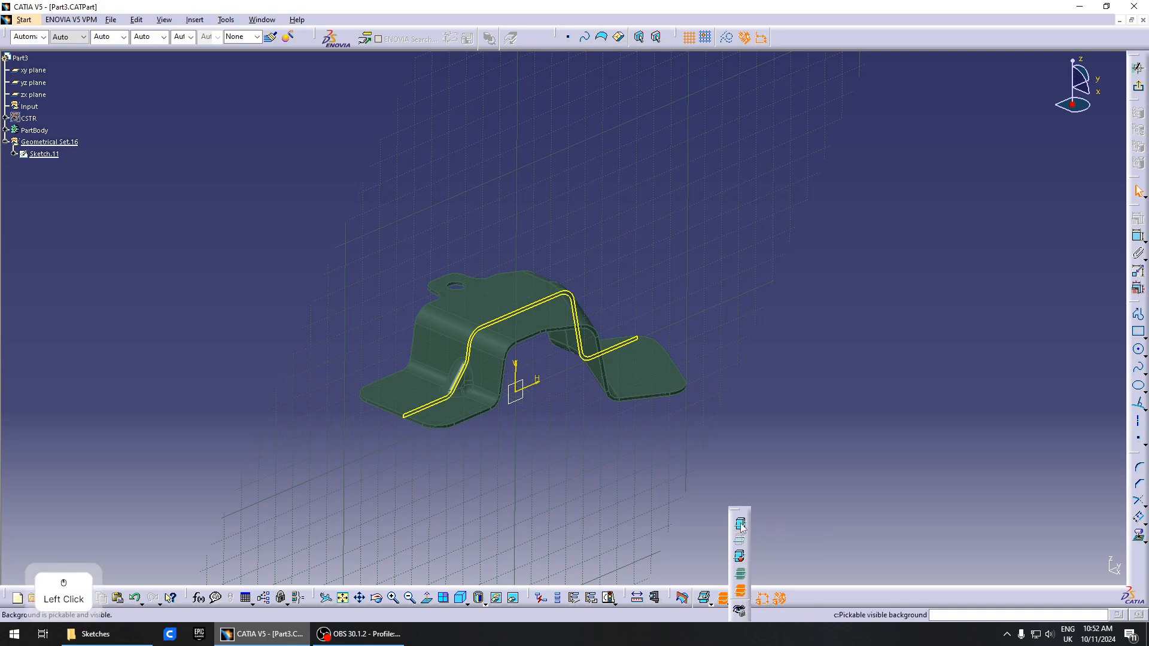
middle_drag(620, 480, 665, 407)
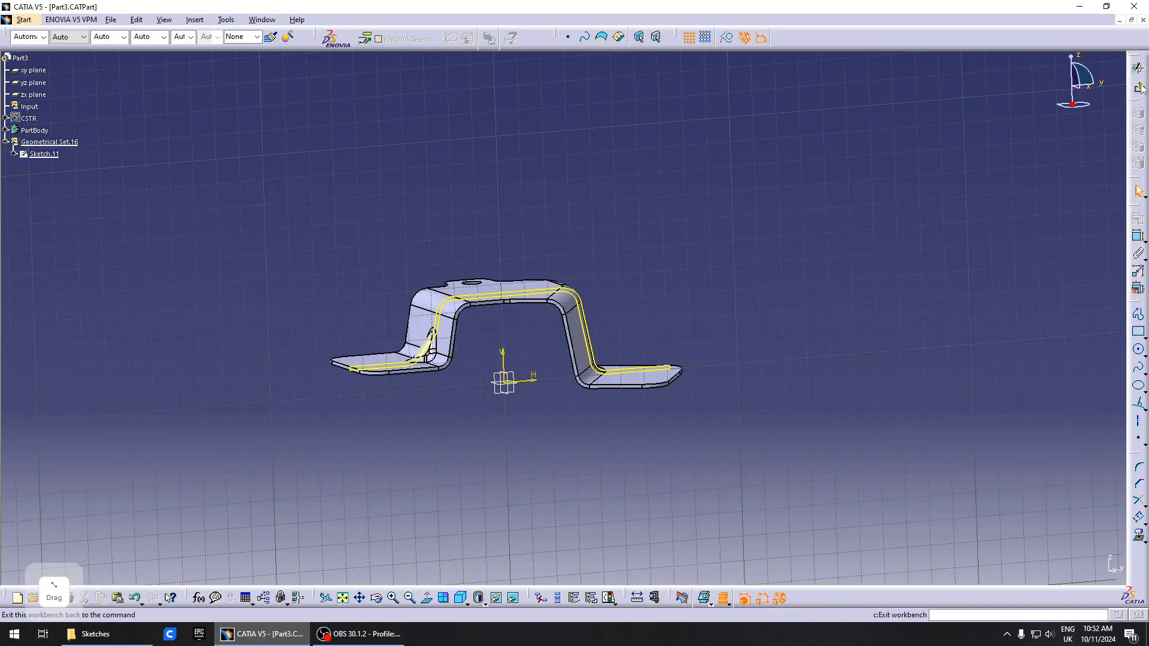
click(1140, 88)
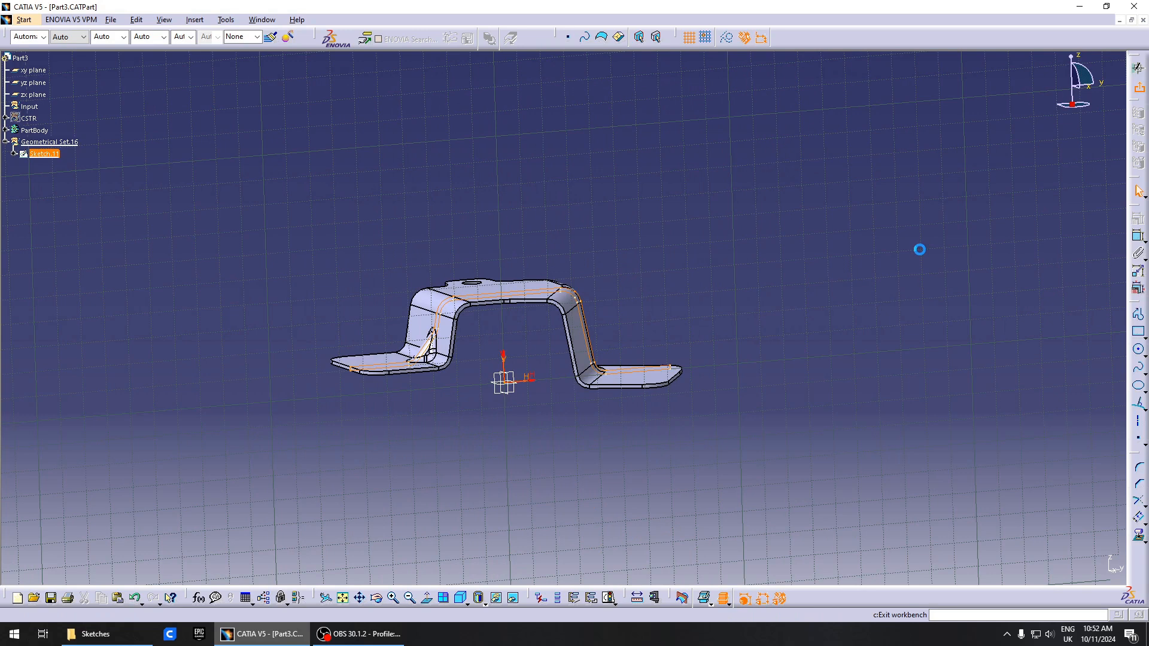
click(541, 342)
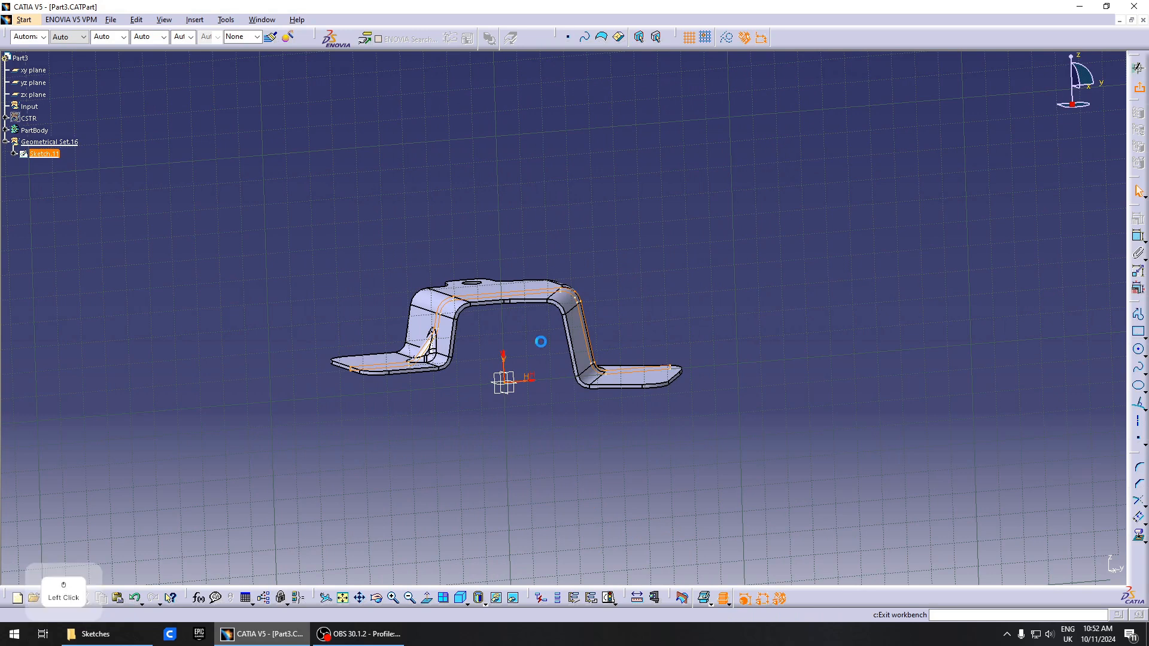